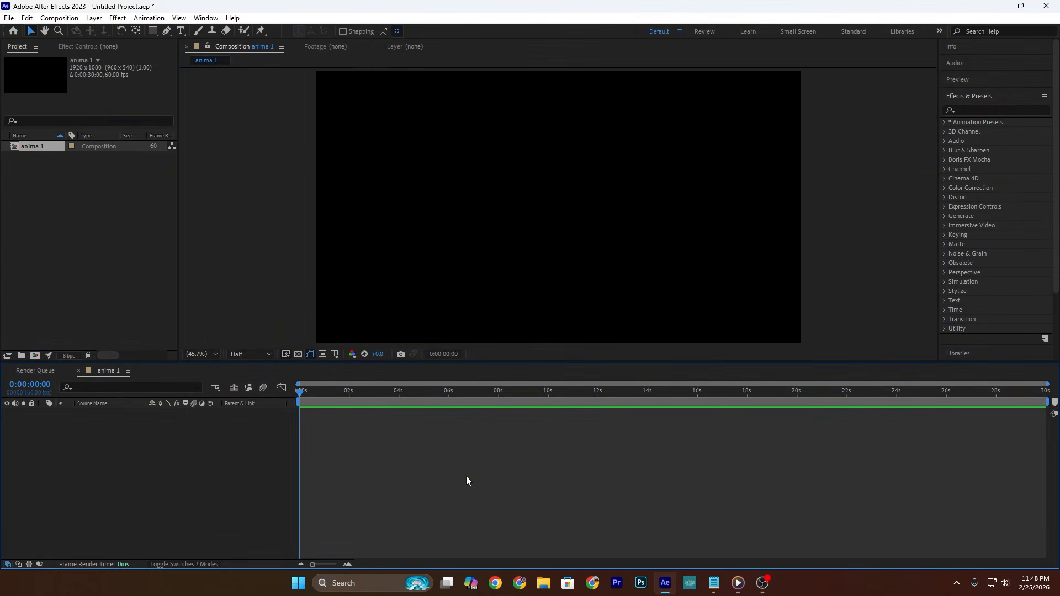
Step: Draw a straight horizontal line with the Pen tool extending past both sides of the composition, with a 2 px stroke
click(167, 31)
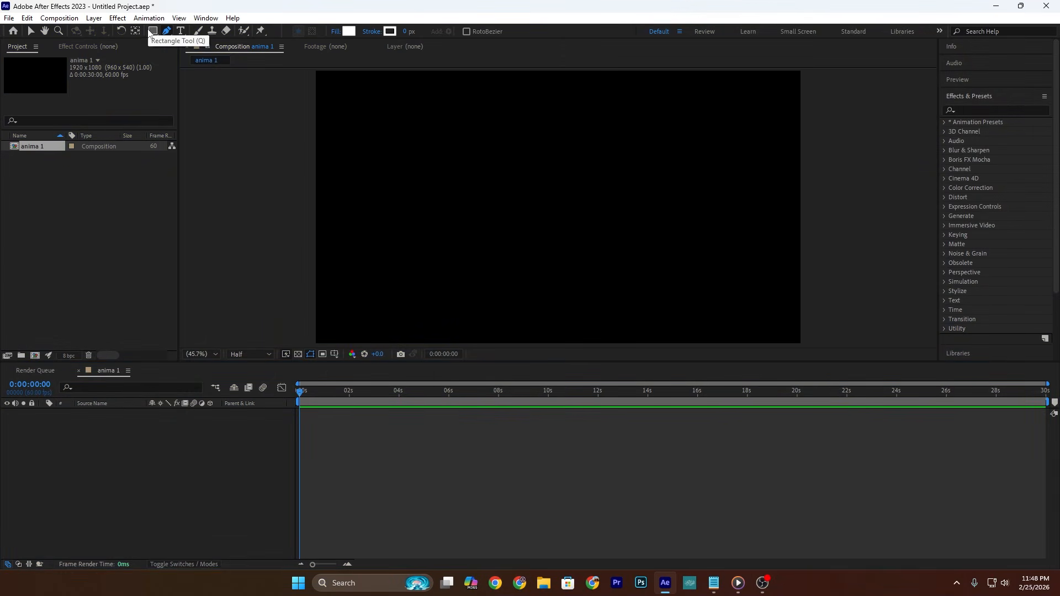
scroll(541, 214, down, 4)
click(428, 188)
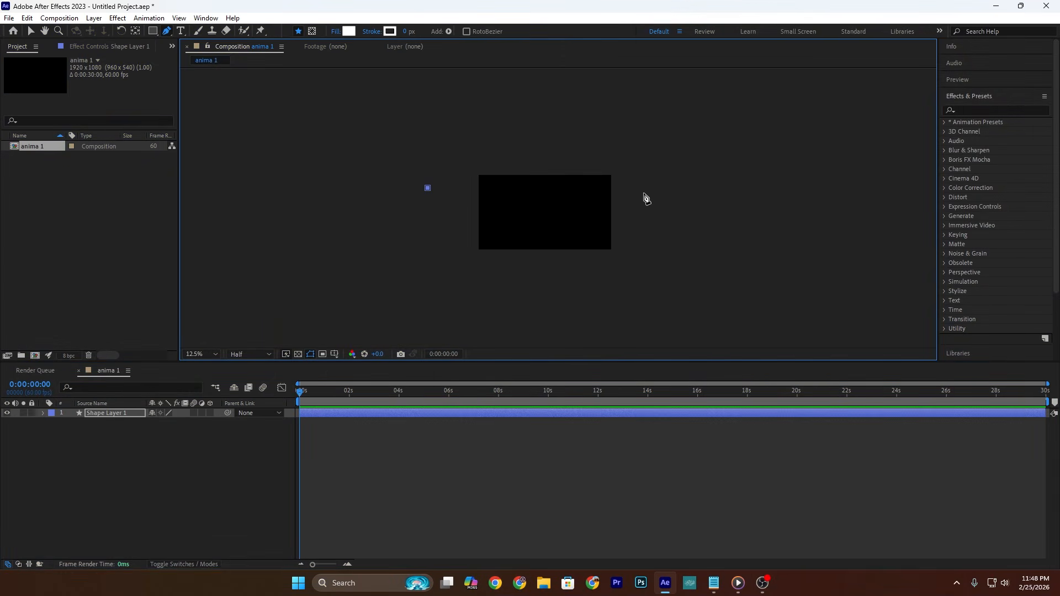
click(648, 188)
click(211, 356)
click(213, 363)
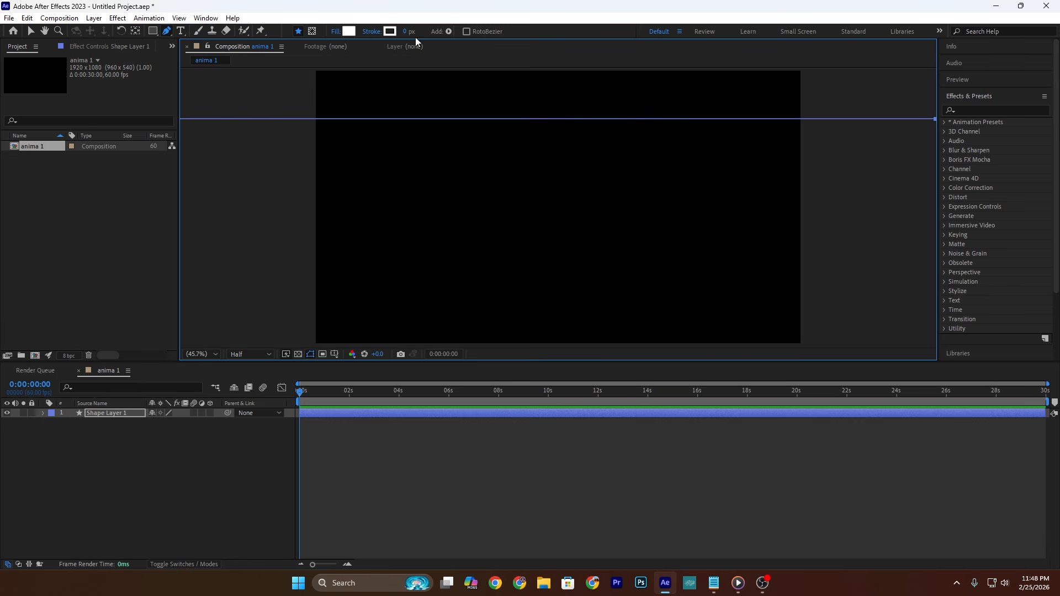
click(407, 31)
text(2)
key(Return)
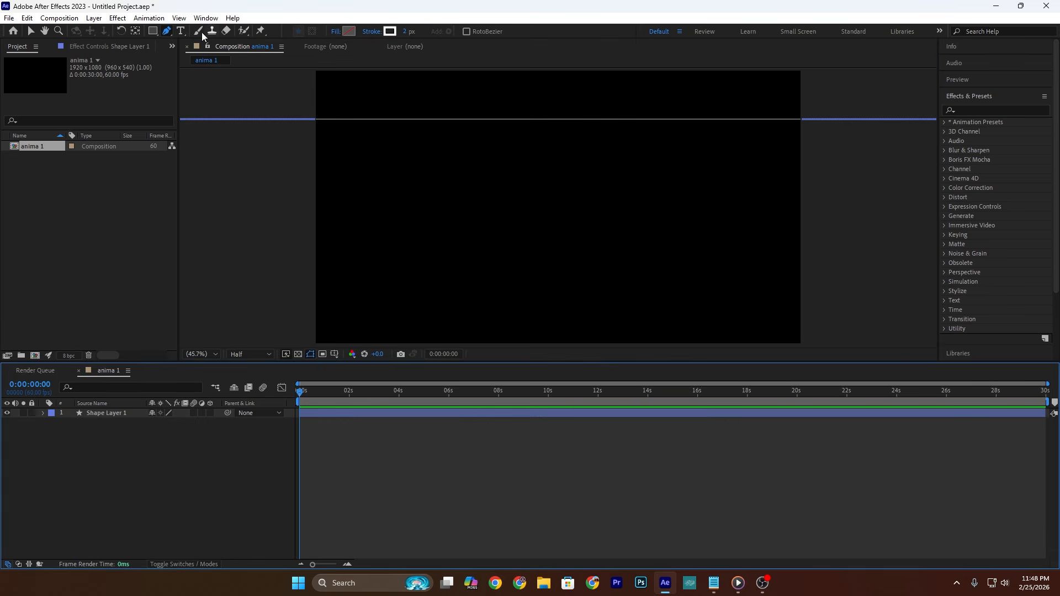
Step: Draw a small outlined circle below the line with the Ellipse tool and centre its anchor point
drag(157, 29, 178, 52)
drag(386, 166, 403, 183)
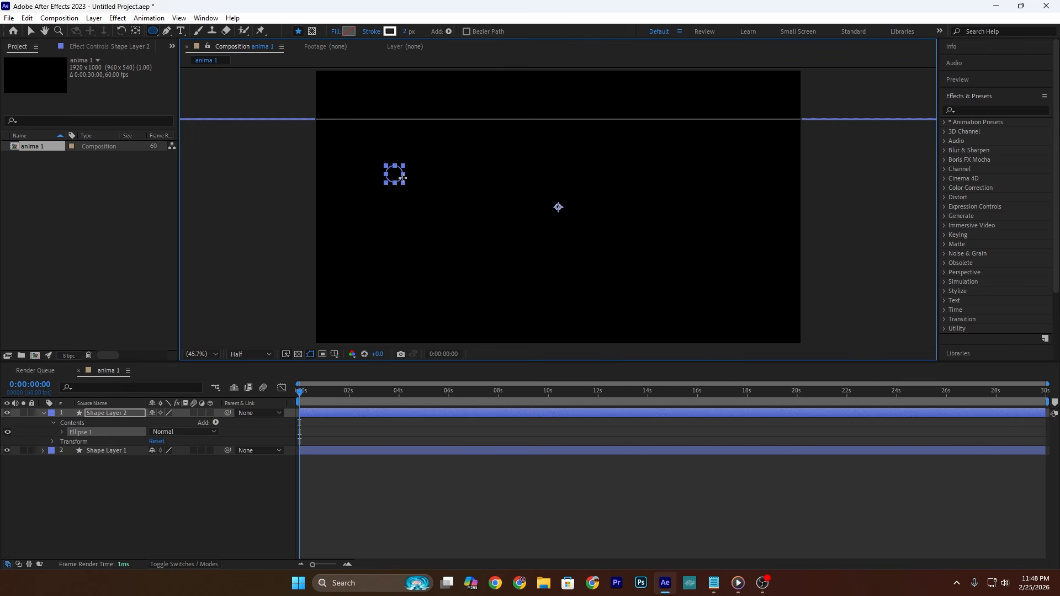
key(ctrl+alt+Home)
Step: Move the circle onto the horizontal line, at position about 310.4, 189.8
click(122, 414)
key(p)
drag(173, 422, 59, 422)
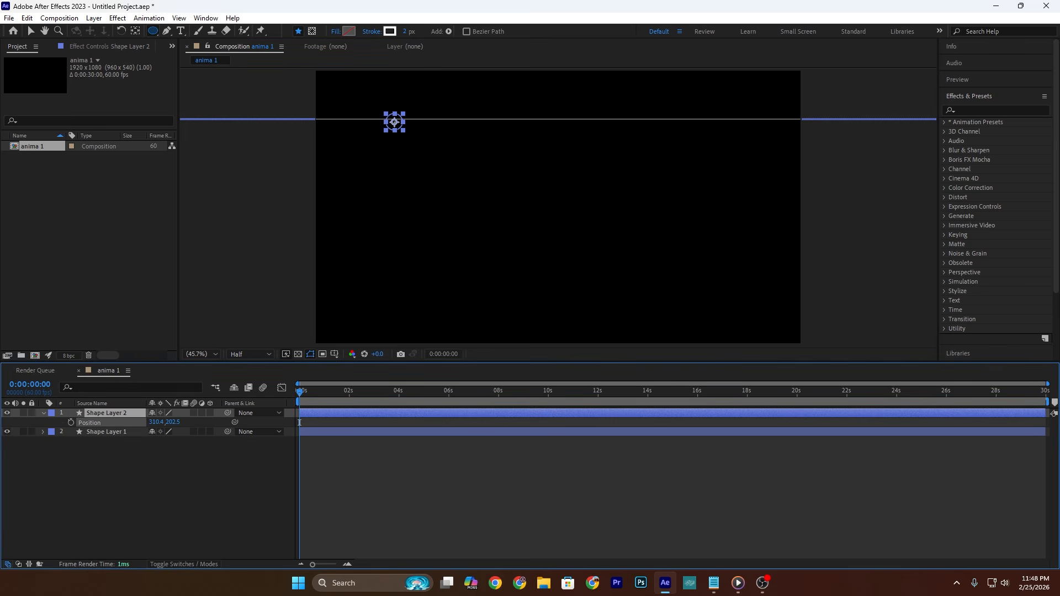
click(31, 32)
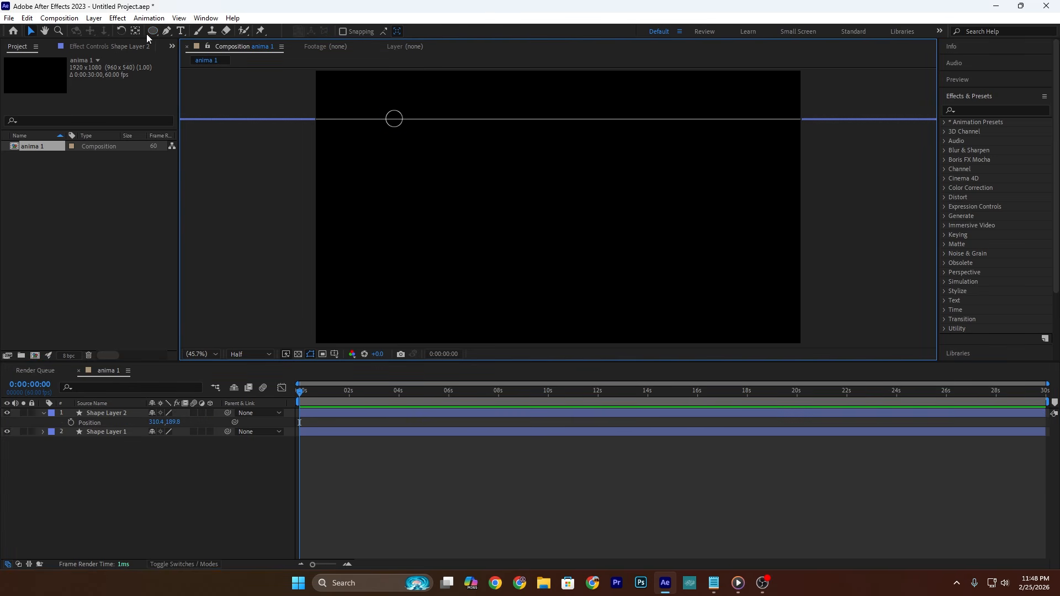
Step: Draw a tall rectangle of about 682 × 923 px below the circle and set its corner roundness to 38.8
drag(154, 31, 194, 31)
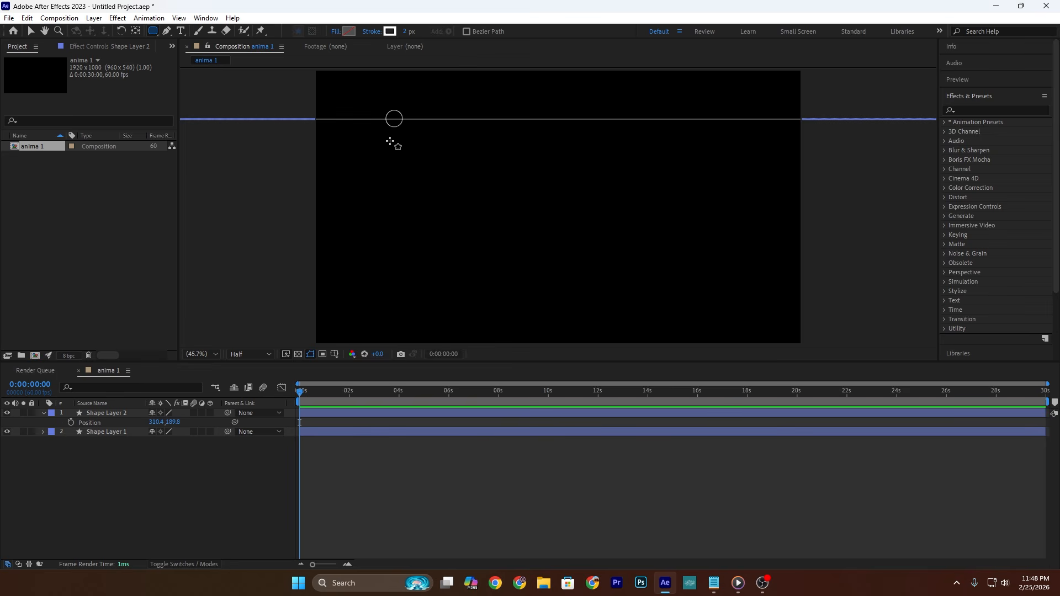
drag(388, 157, 560, 388)
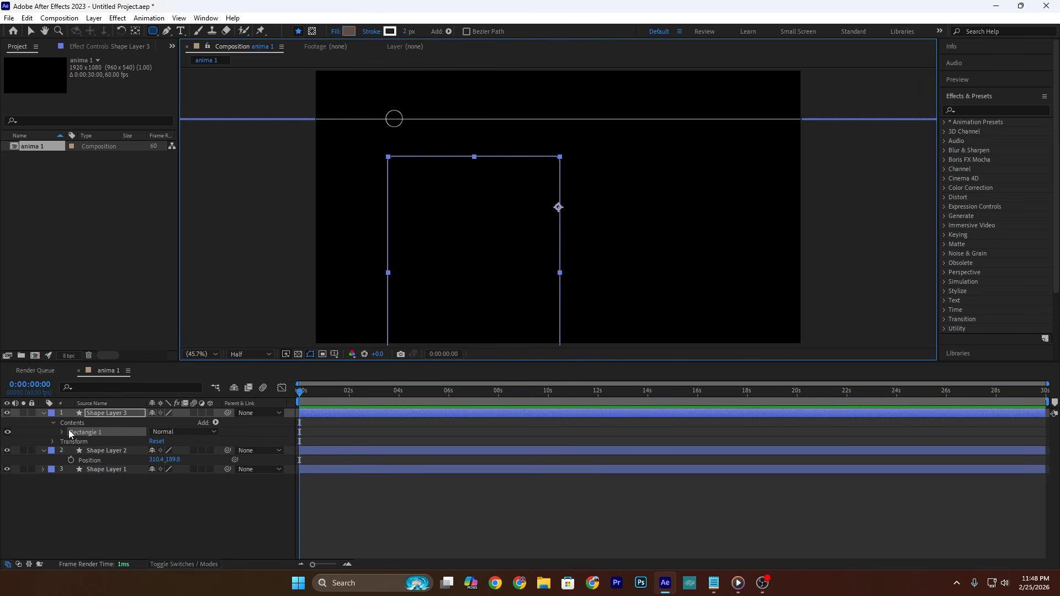
click(62, 432)
click(72, 442)
drag(155, 469, 259, 472)
Step: Give the rounded rectangle a solid white fill and a 0 px stroke
click(120, 412)
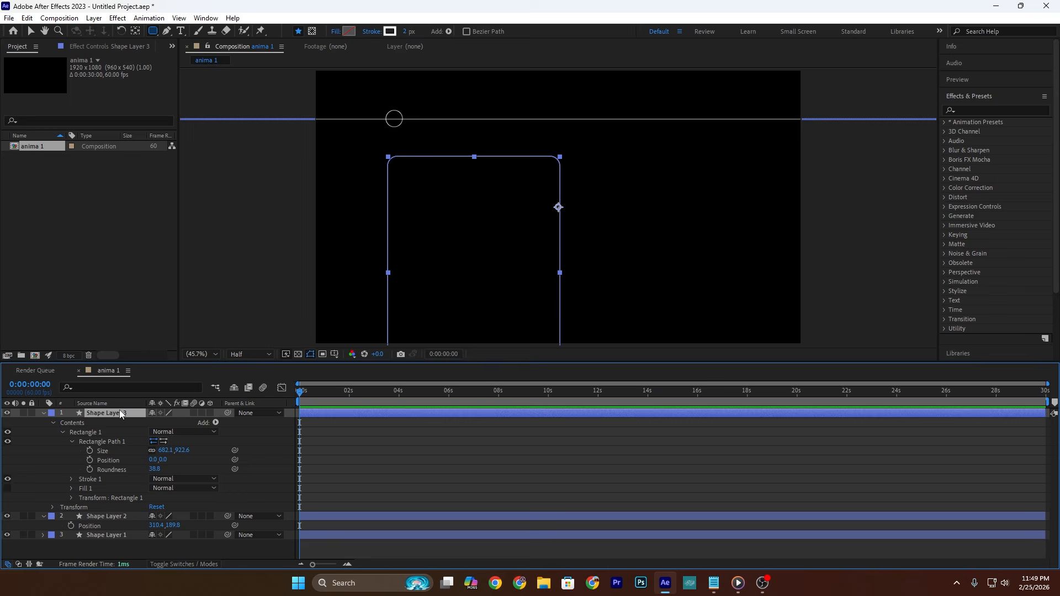
click(336, 31)
click(475, 257)
click(513, 324)
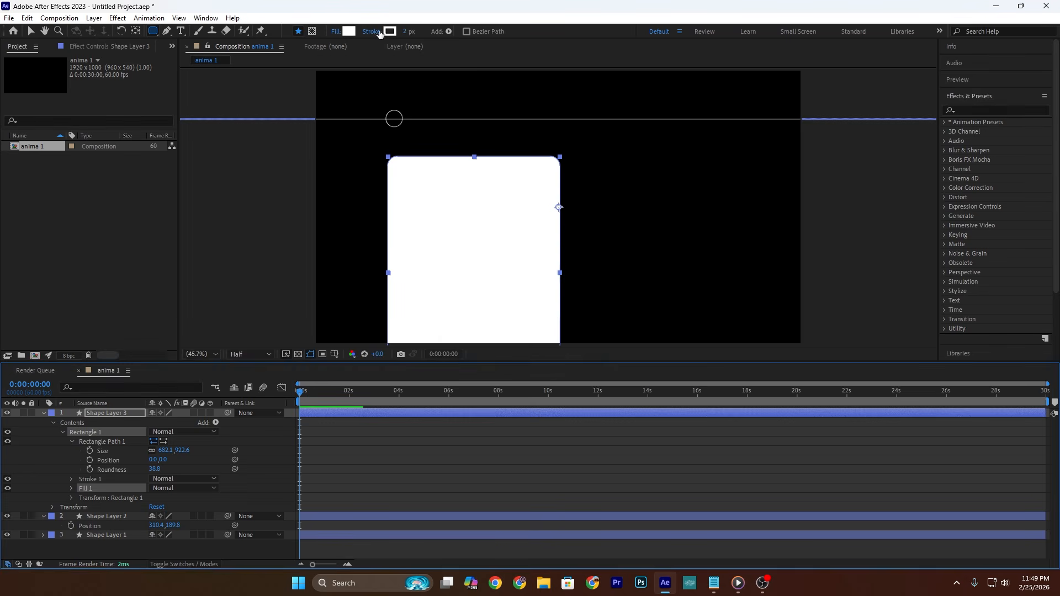
Step: Find the Gradient Ramp effect and apply it to the rounded rectangle
click(999, 111)
text(ramp)
drag(1000, 131, 492, 268)
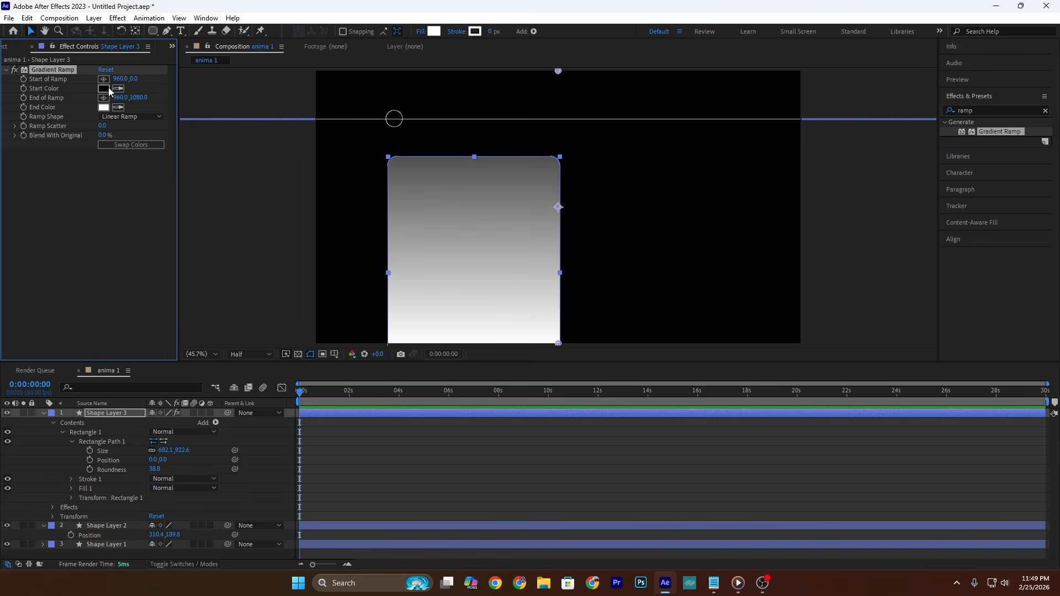
Step: Set the Gradient Ramp's start color to blue #3600FF and its end color to near-black
click(105, 88)
click(561, 358)
click(545, 316)
click(648, 317)
click(368, 254)
click(119, 107)
click(104, 89)
click(104, 107)
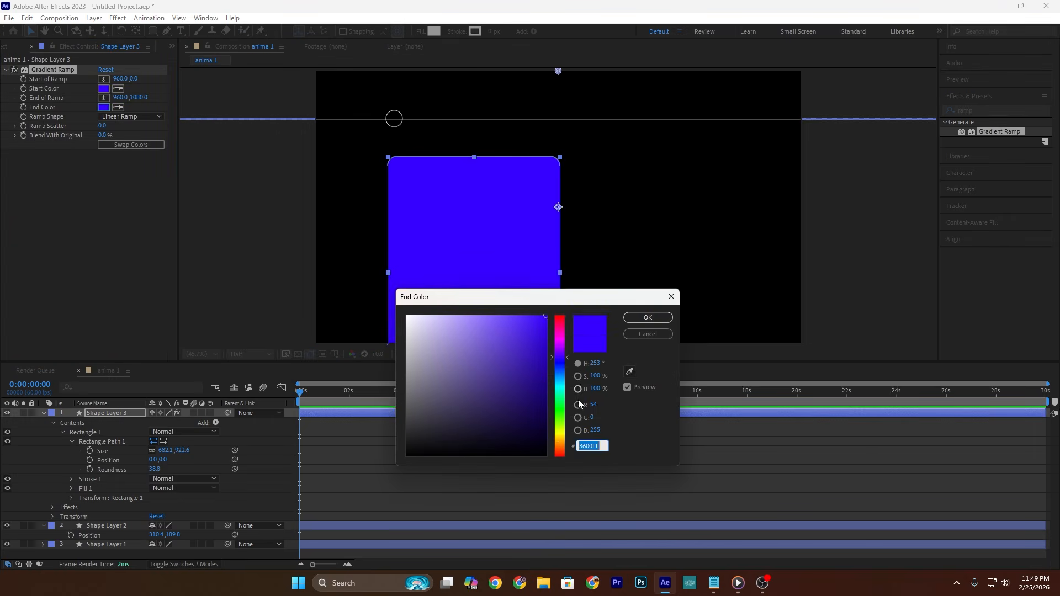
click(547, 435)
click(649, 319)
Step: Angle the gradient diagonally across the card by placing the ramp's end at 268, 1316 and its start at about 976, 304
scroll(526, 254, down, 2)
drag(544, 303, 448, 336)
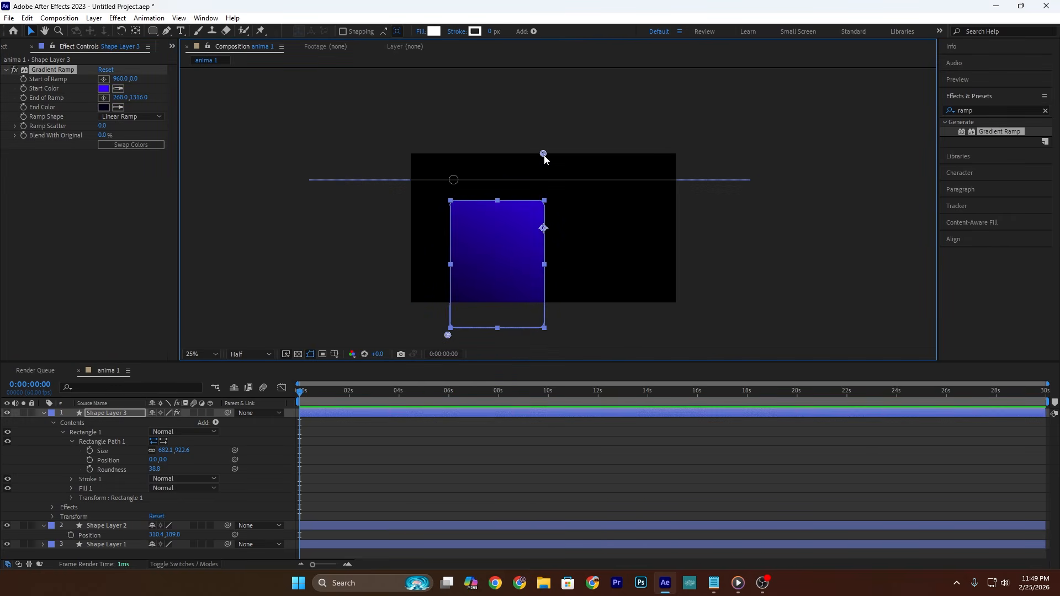
drag(544, 155, 546, 197)
Step: Find the CC Light Sweep effect and apply it to the gradient card
drag(979, 110, 825, 116)
text(c)
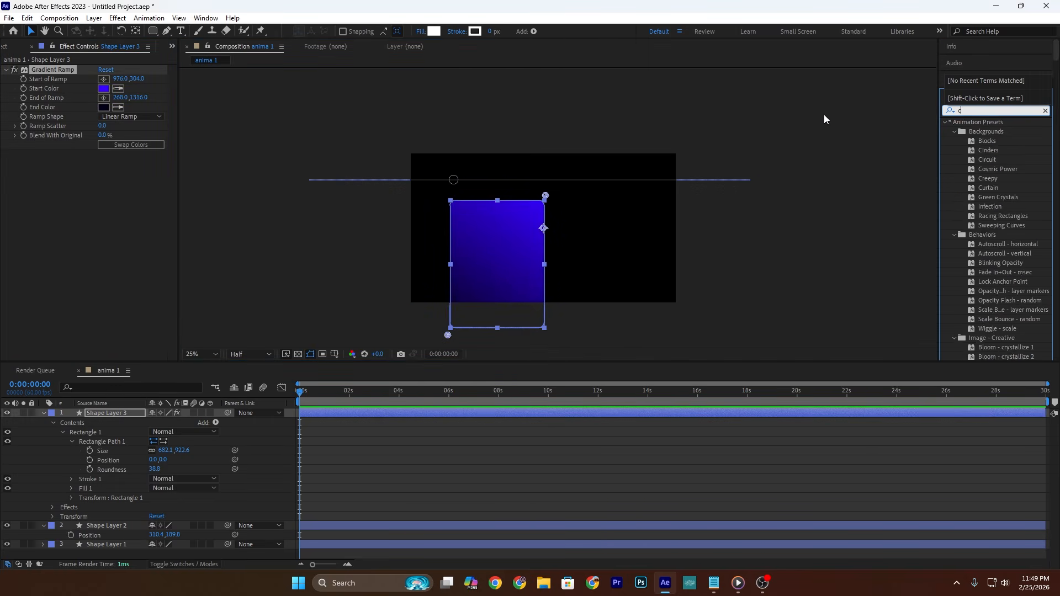
text(c lig)
drag(984, 150, 488, 268)
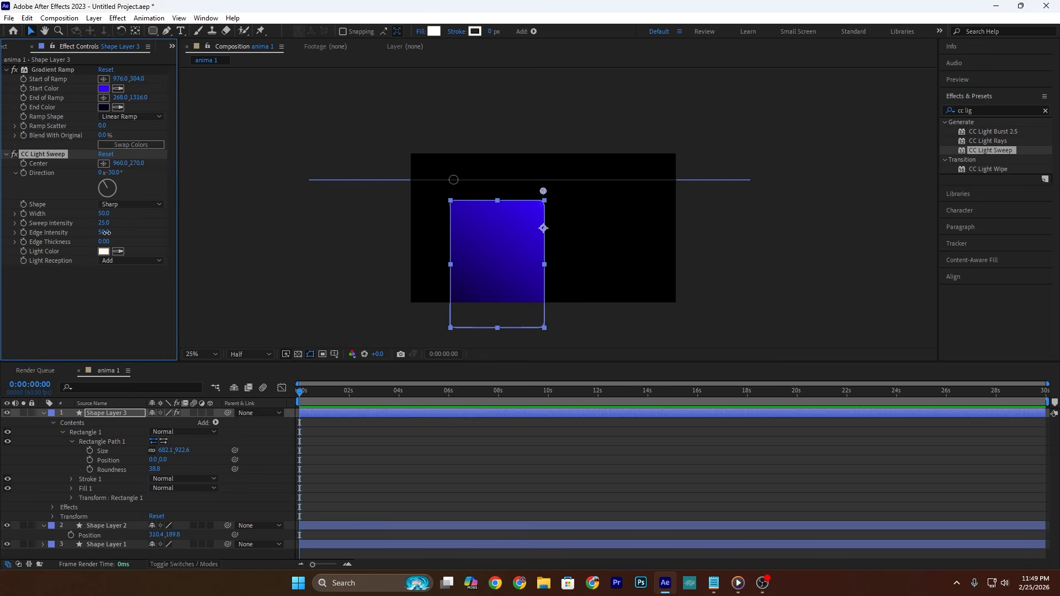
Step: Set the light sweep's center to 956, 366, width to 466, sweep intensity to 42.2 and edge intensity to 0
mouse_move(106, 233)
mouse_down()
mouse_move(79, 233)
mouse_move(331, 213)
mouse_move(95, 224)
mouse_up()
click(822, 265)
click(196, 355)
click(215, 367)
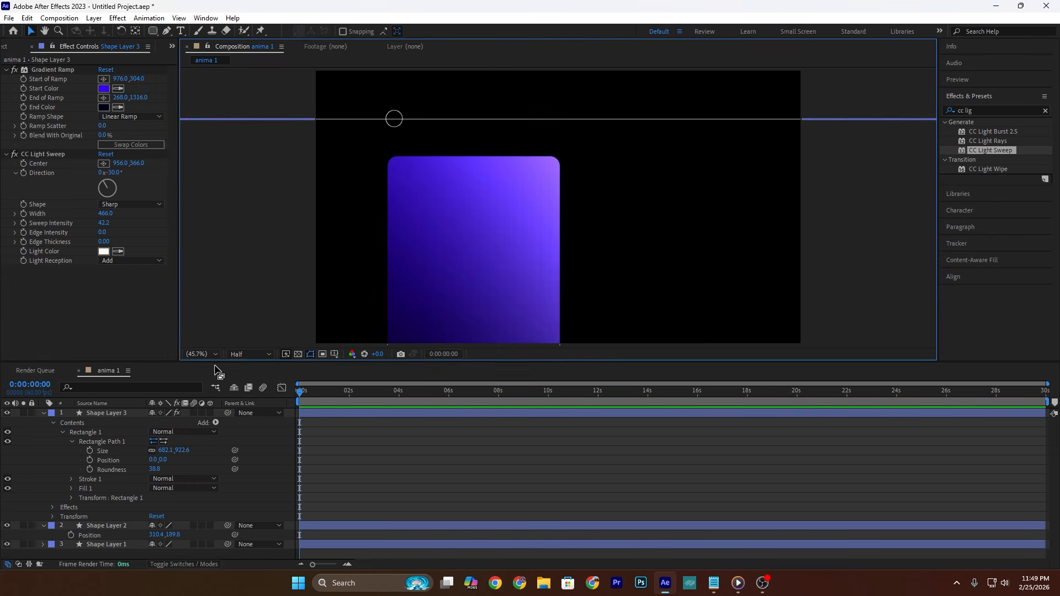
Step: Duplicate the gradient card layer and parent the duplicate to the original card
click(104, 413)
key(ctrl+d)
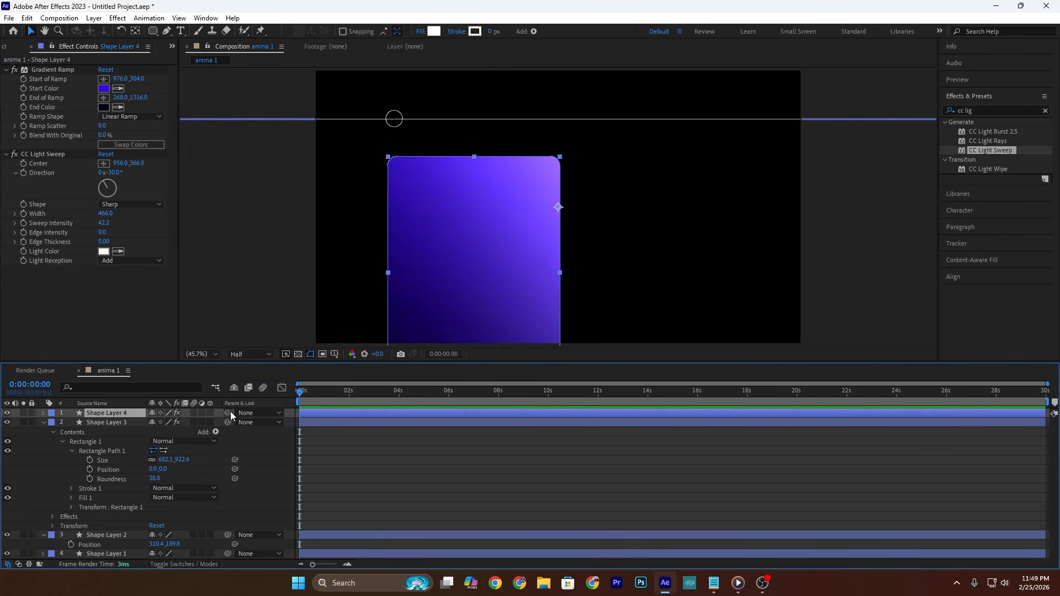
drag(228, 413, 110, 421)
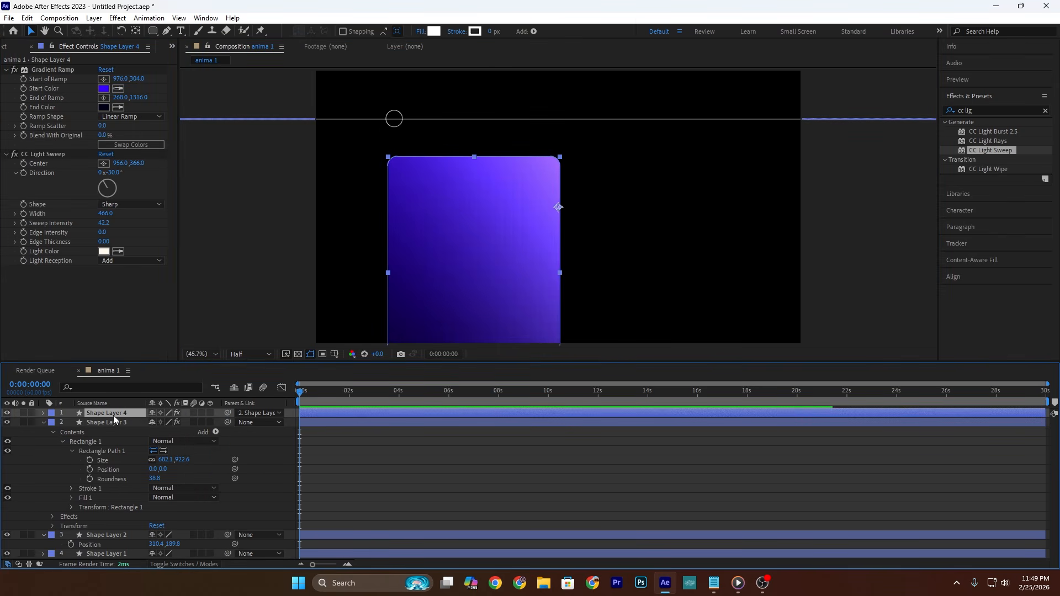
Step: Remove the Gradient Ramp and CC Light Sweep effects from the duplicate and give it a thin white outline
click(68, 66)
key(Delete)
click(68, 71)
key(Delete)
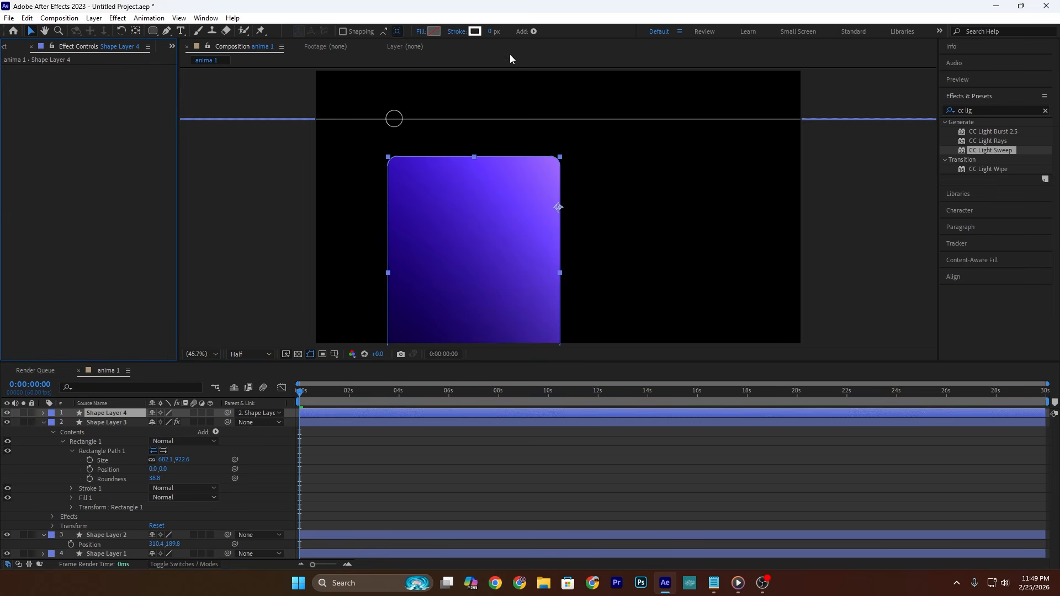
click(491, 31)
click(120, 162)
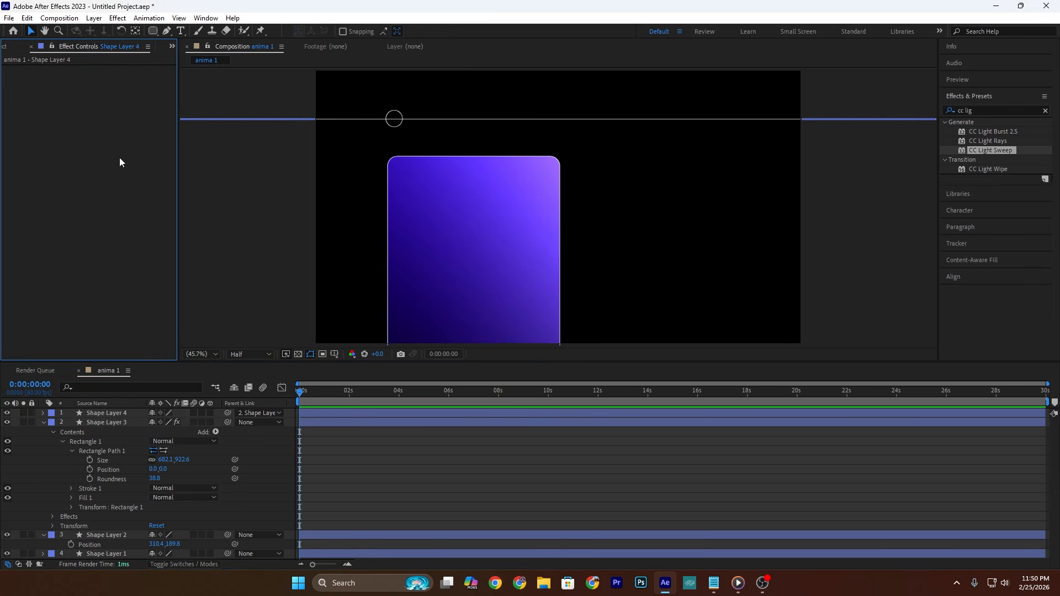
Step: Add the title "Time's Up" near the card's upper-left corner in Tahoma Bold at 39.9 px with 162.2% vertical scale
click(179, 35)
click(425, 208)
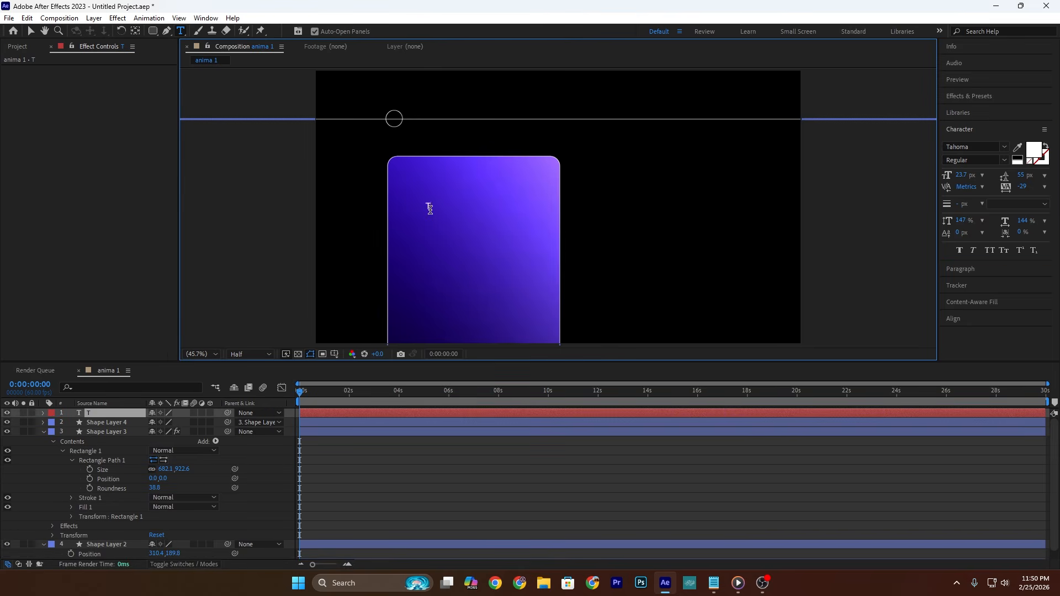
text(Time's Up)
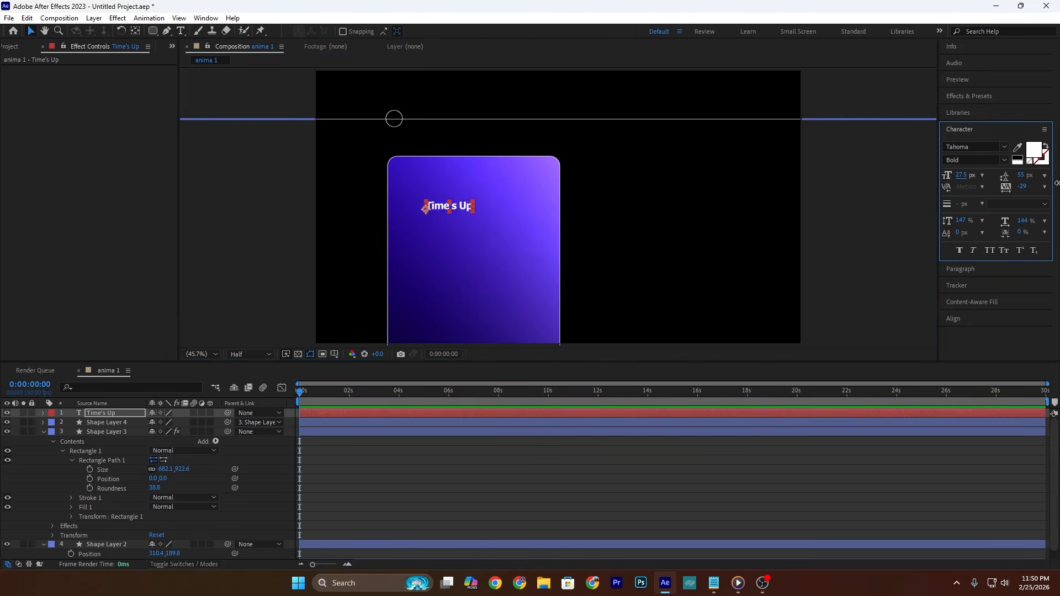
drag(451, 206, 449, 206)
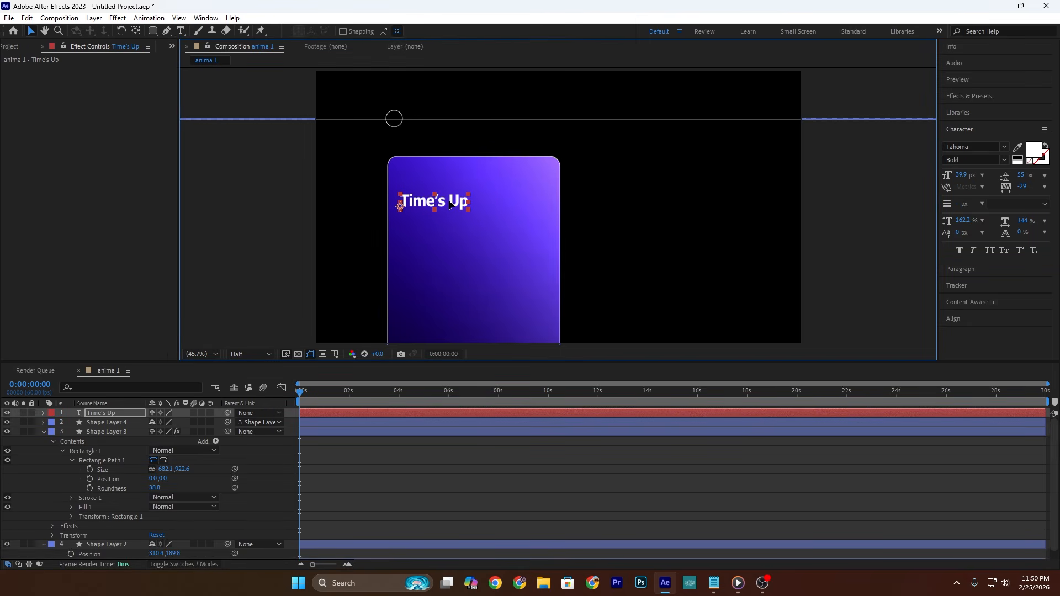
click(454, 239)
Step: Draw an outlined pill of about 188 × 61 px above the title, with its roundness set to 214
click(153, 32)
key(F2)
drag(401, 175, 450, 189)
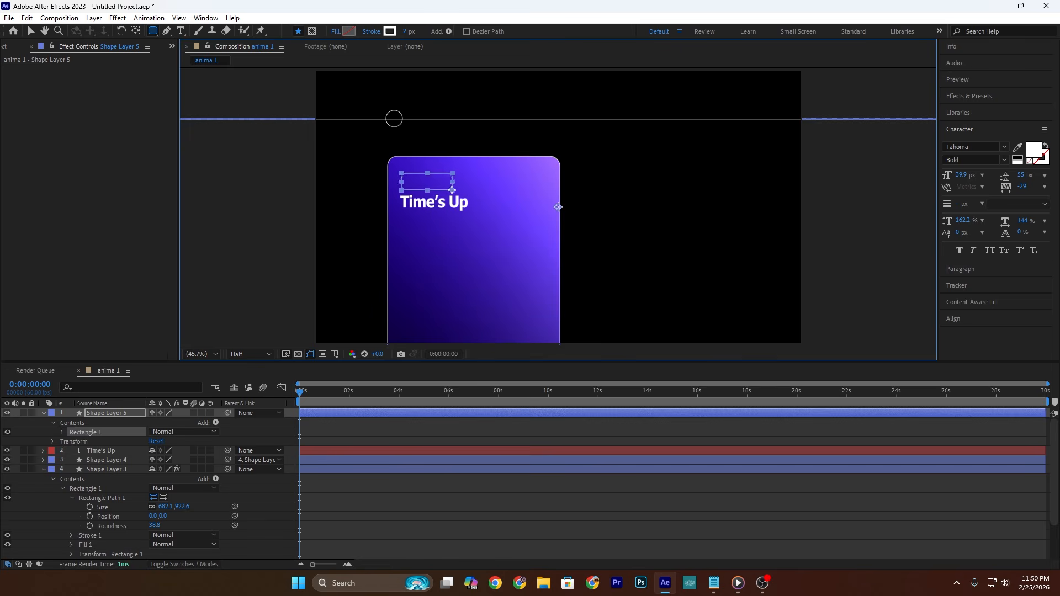
click(62, 433)
click(72, 442)
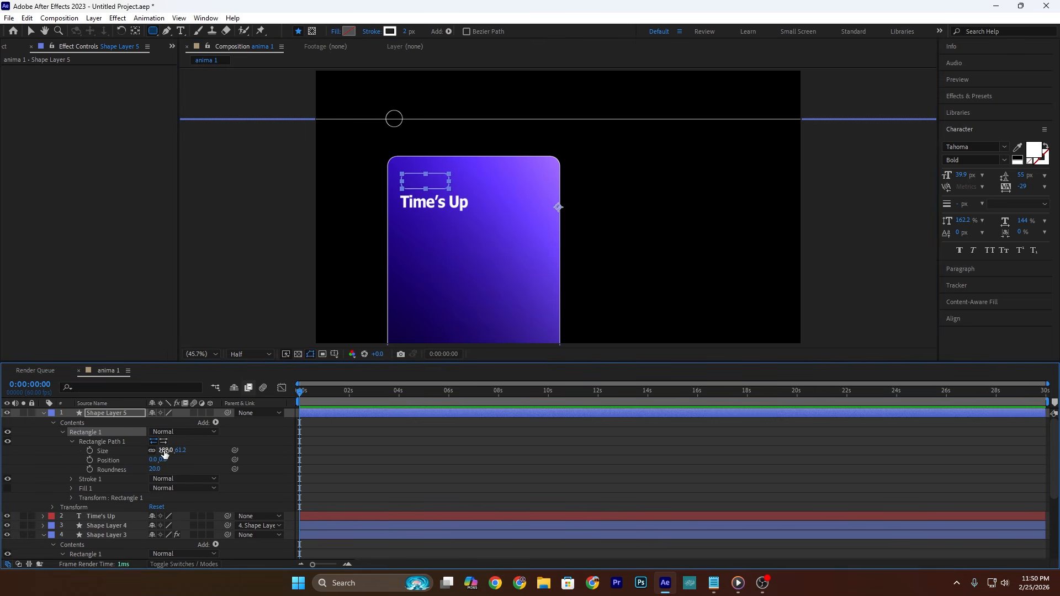
scroll(402, 179, up, 2)
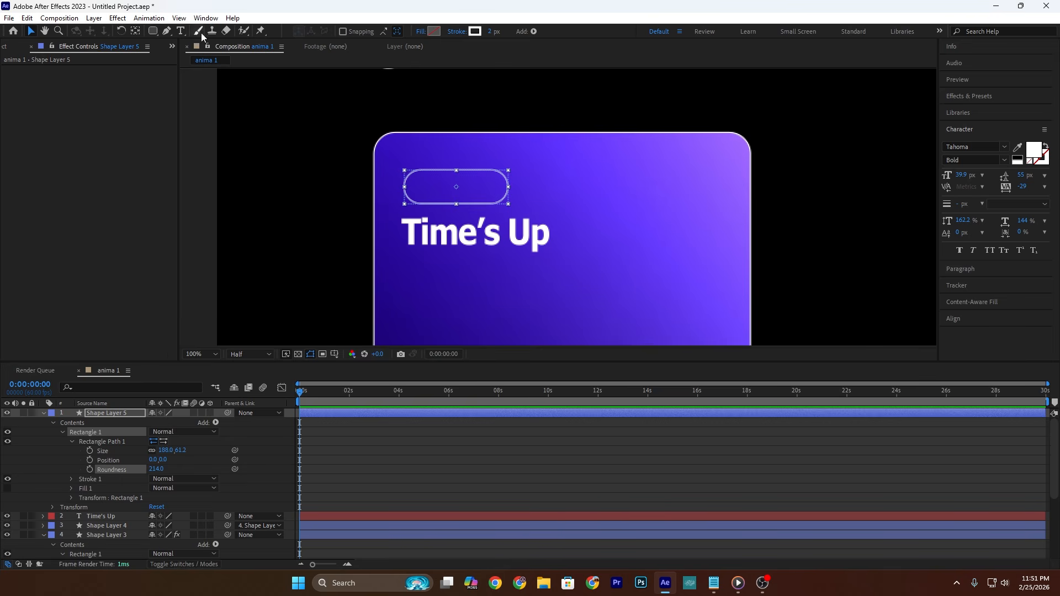
Step: Add the label "Frist" inside the pill in Tahoma Regular at 29.2 px
click(178, 32)
click(428, 184)
text(Frist)
key(Escape)
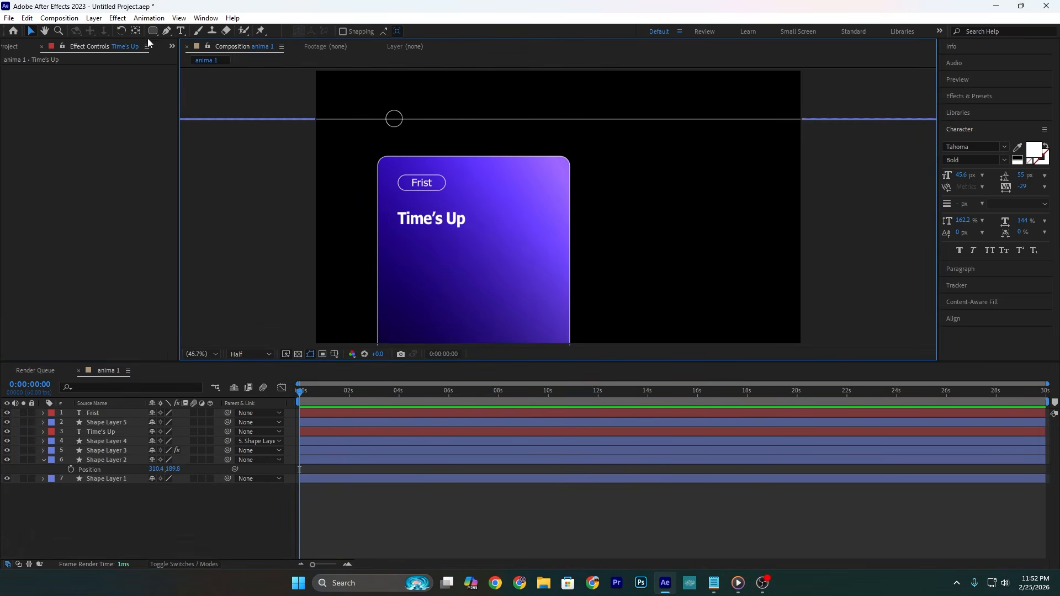
Step: Paste the text "How to use your phone to start making money with the attention economy" as a new text layer below the title
key(ctrl+t)
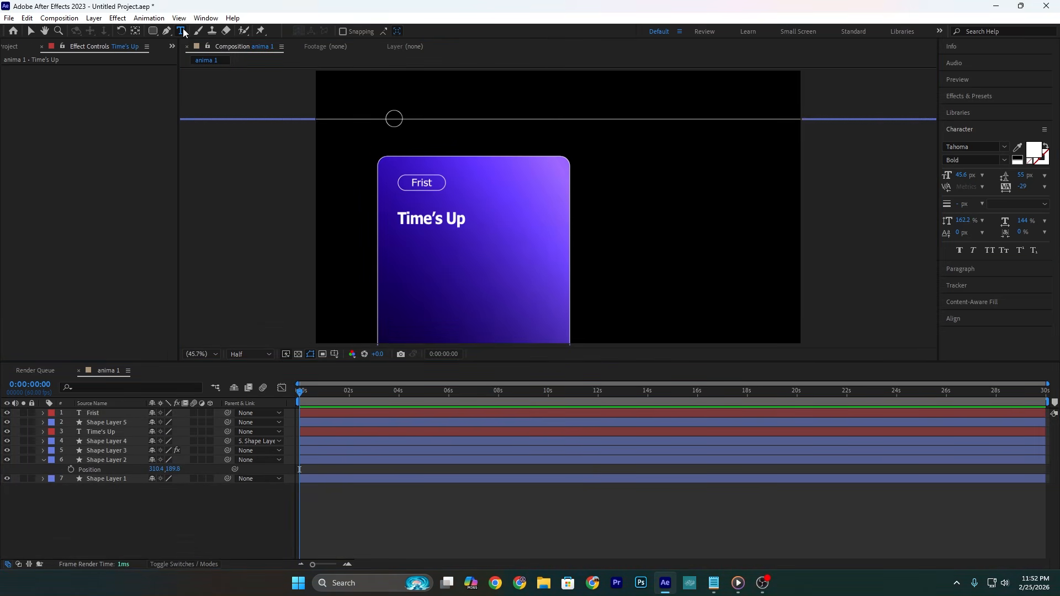
click(409, 269)
text(How to use your phone to start making money with the attention economy)
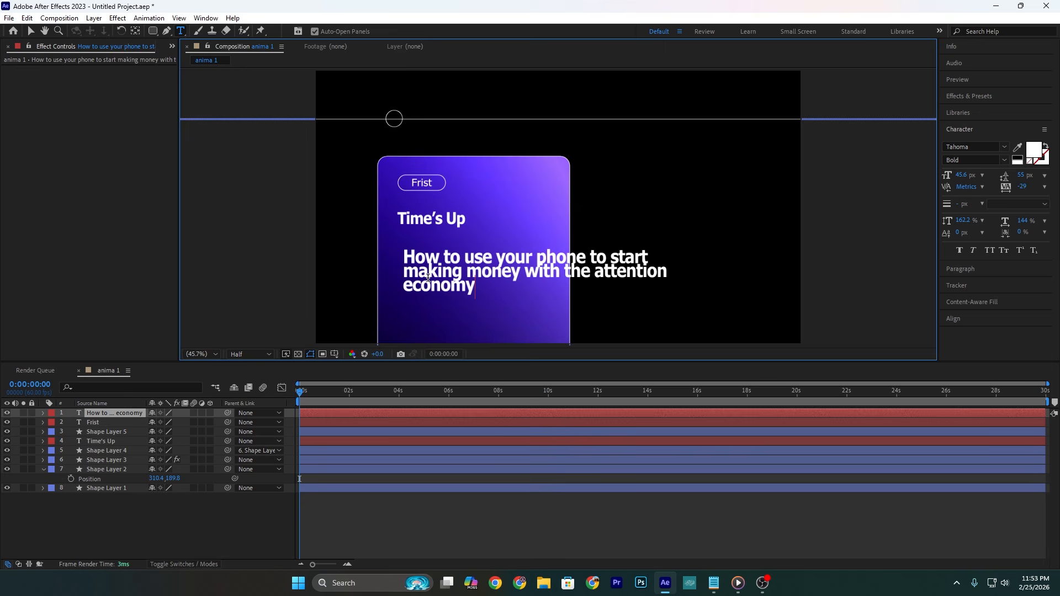
Step: Style the description text as Tahoma Regular, 25.6 px, with 69 px leading and 166% horizontal scale, fitting it inside the card
click(30, 31)
click(974, 160)
click(970, 172)
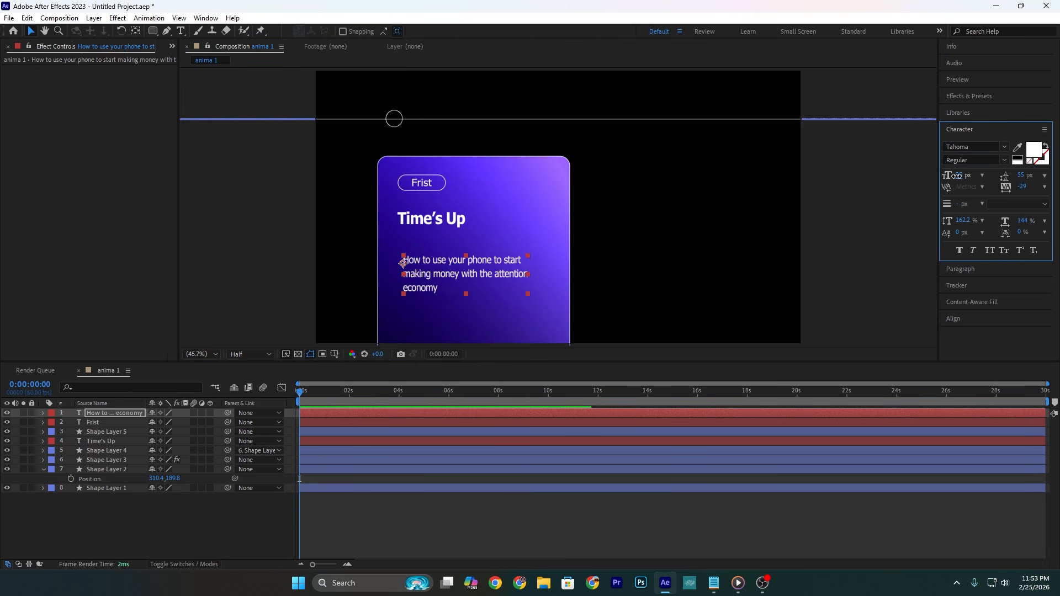
click(257, 525)
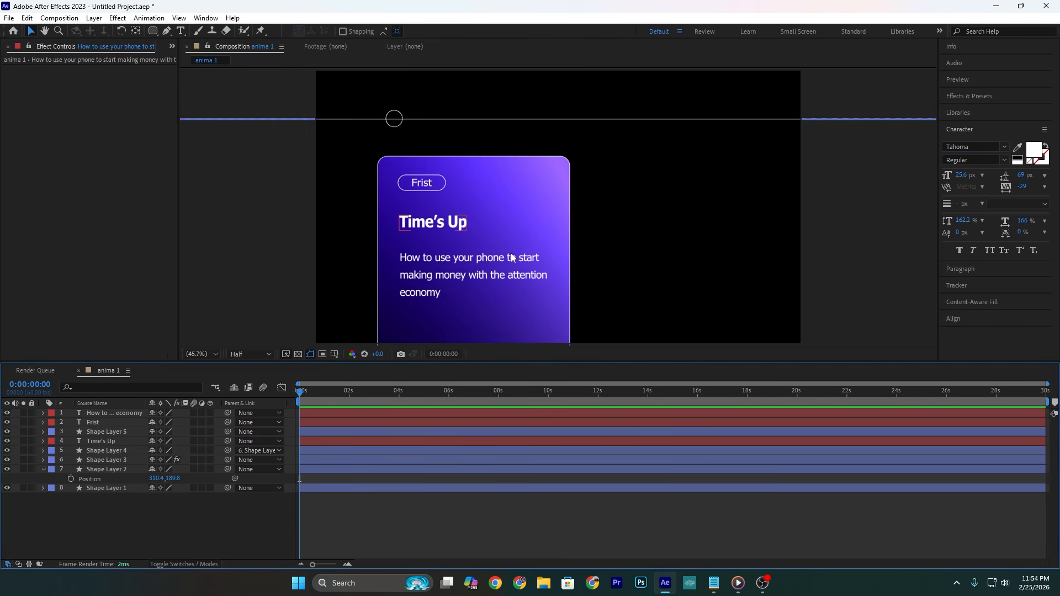
Step: Add a null object to the composition
right_click(249, 519)
mouse_move(309, 382)
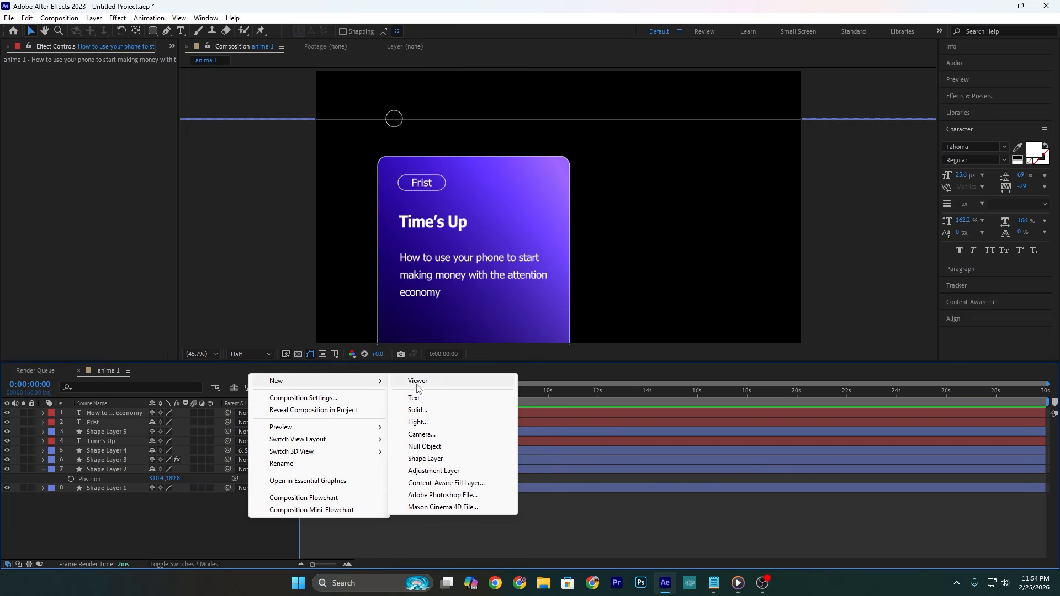
click(423, 447)
Step: Parent all the other layers to the null object, leaving out the card outline already parented to the card
key(ctrl+a)
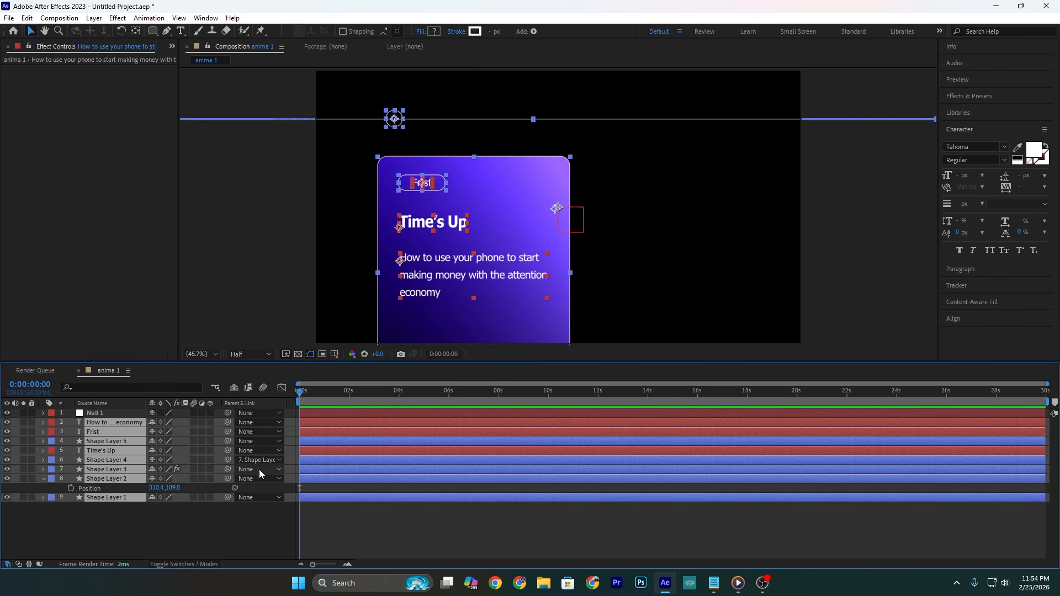
ctrl+click(124, 460)
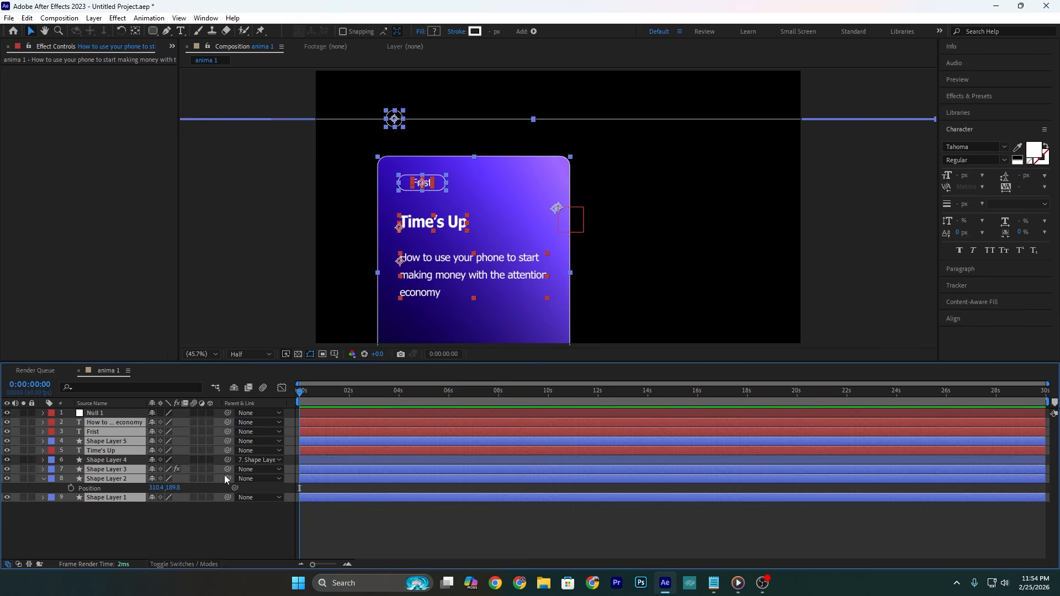
drag(226, 451, 110, 412)
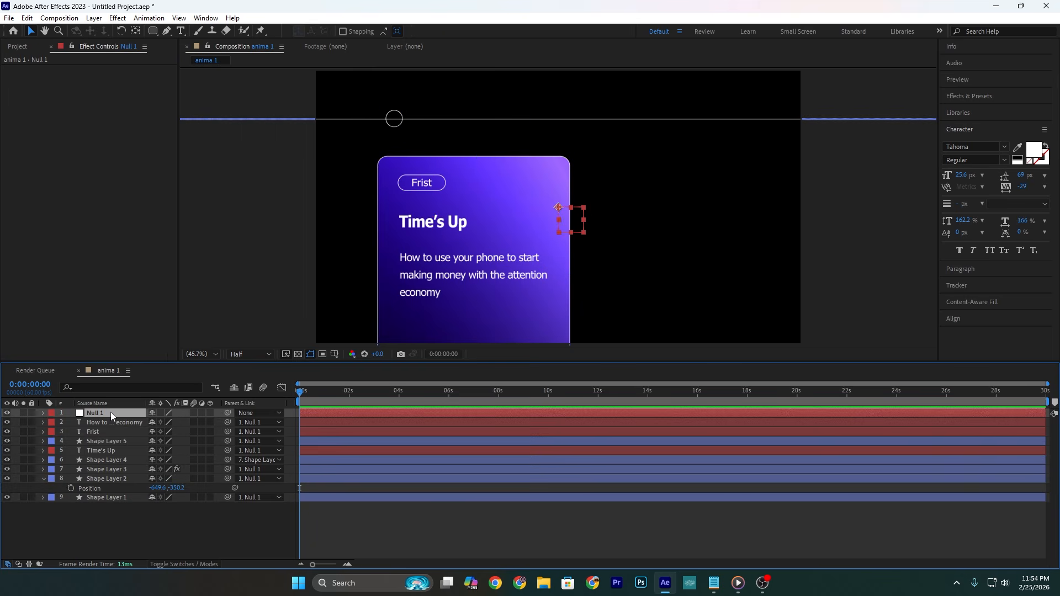
Step: Lower the null object to Position 960, 868 and add the text "At the beginning of the year" above the circle marker
drag(177, 425, 348, 427)
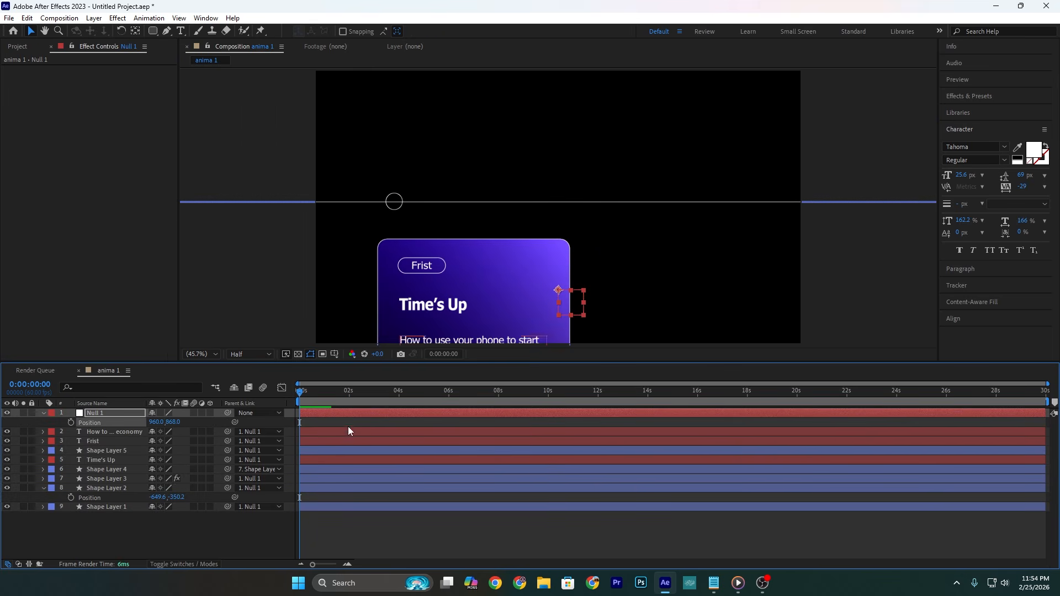
click(181, 31)
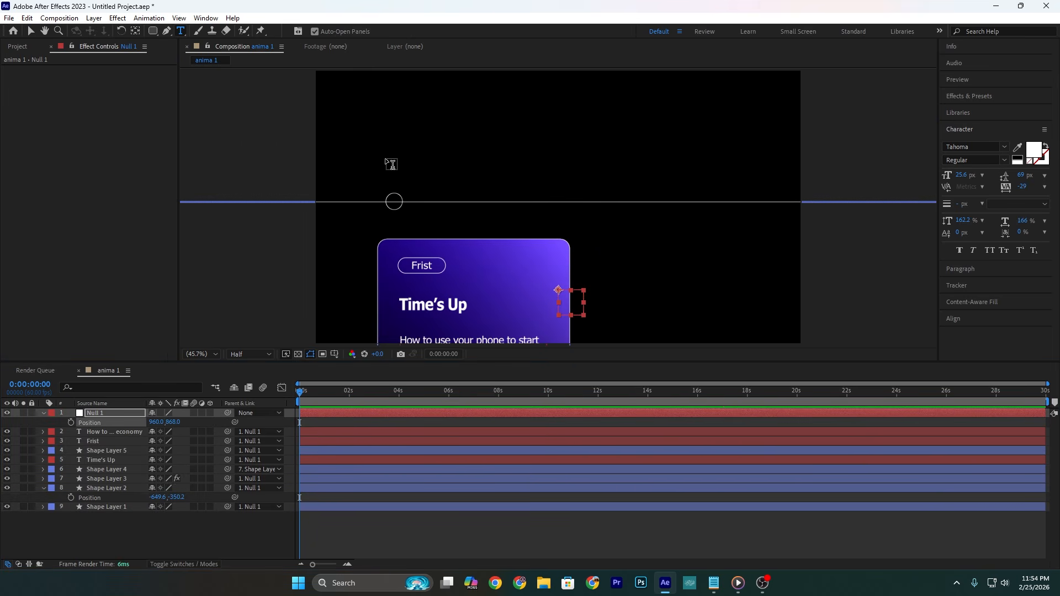
click(389, 163)
text(At the beginning)
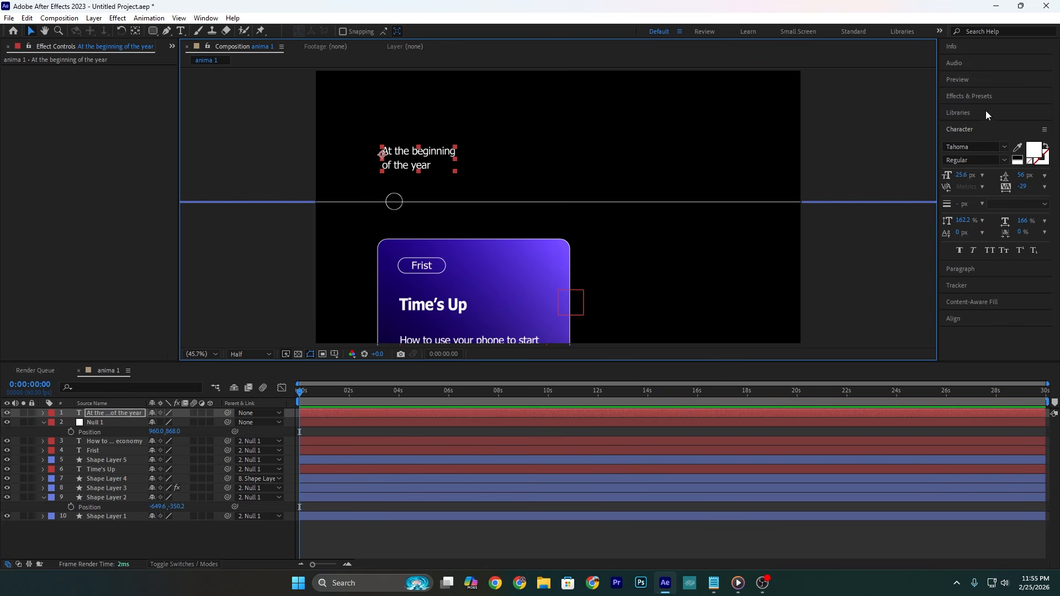
Step: Apply the Typewriter animation preset to the "At the beginning of the year" text and preview its reveal
click(985, 97)
drag(996, 112, 865, 116)
text(typ)
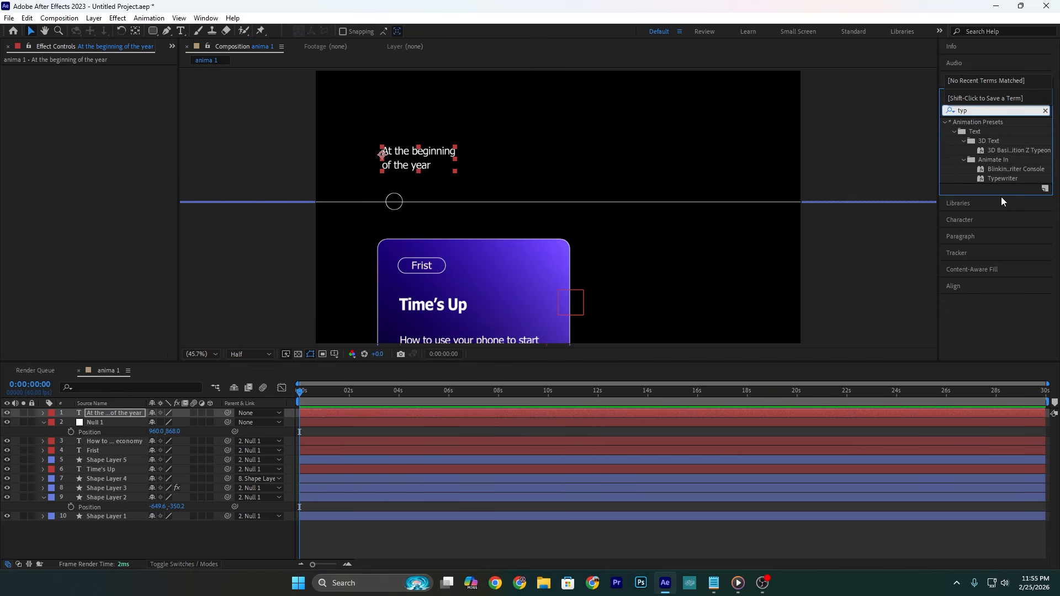
drag(1002, 178, 435, 151)
click(333, 411)
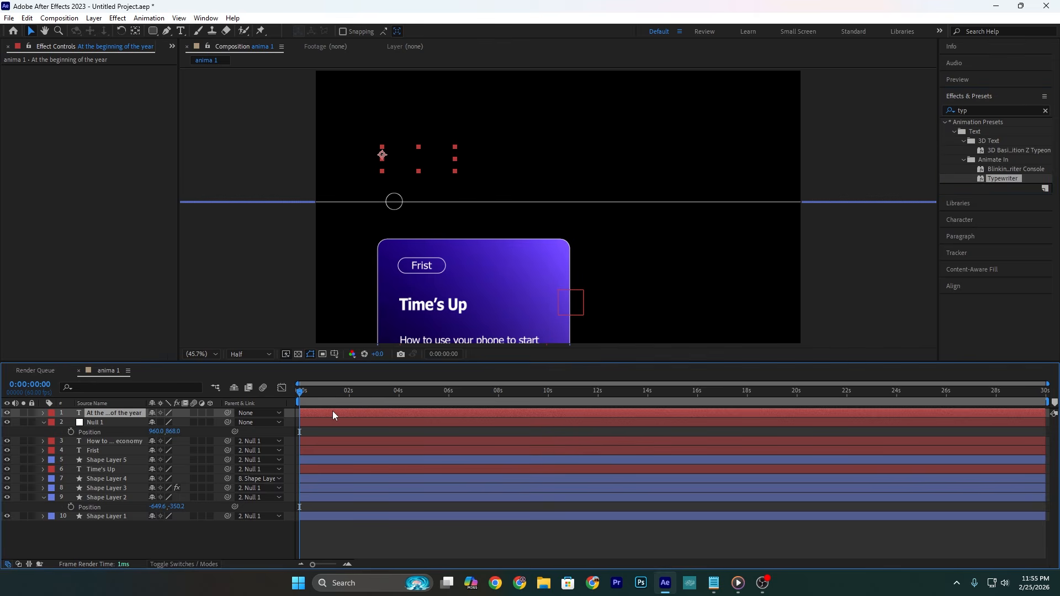
key(u)
key(space)
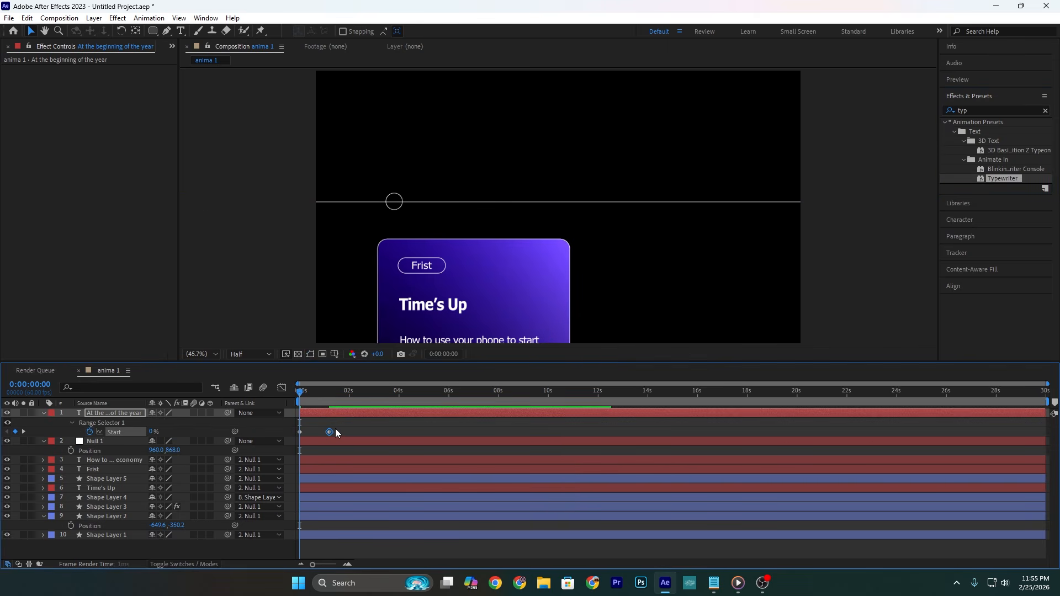
click(301, 393)
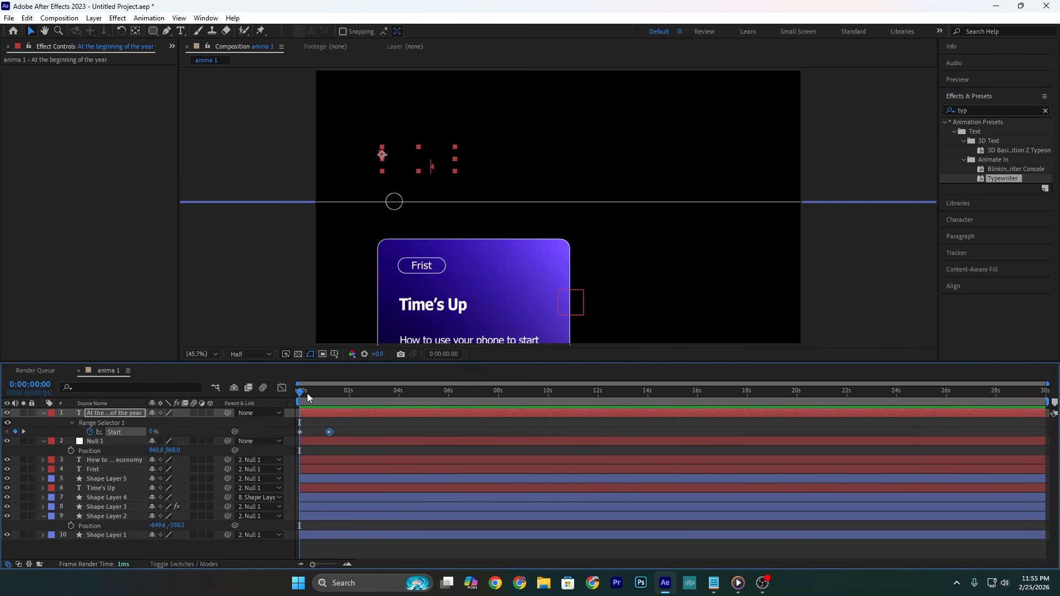
Step: Move to 0:00:01:47 and add a text animator with Position and Opacity properties to the Time's Up title
drag(300, 392, 346, 396)
click(449, 307)
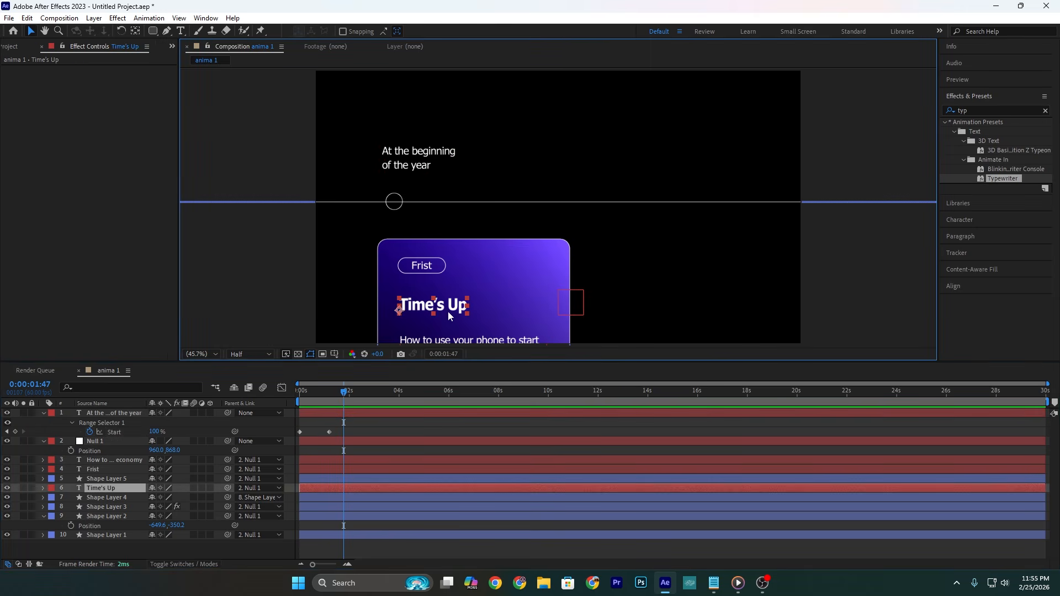
click(43, 488)
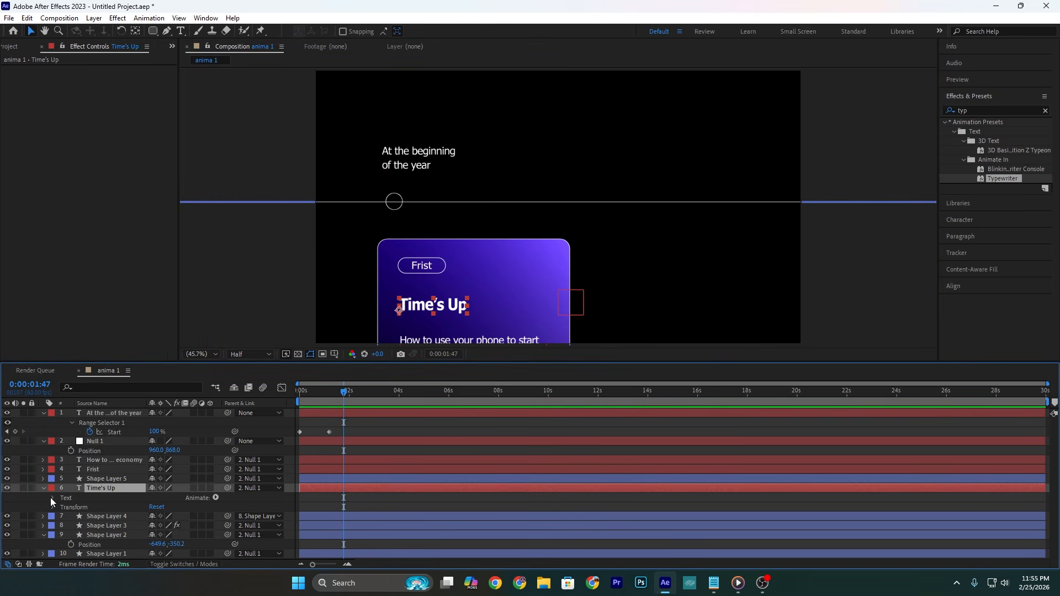
click(215, 498)
click(253, 296)
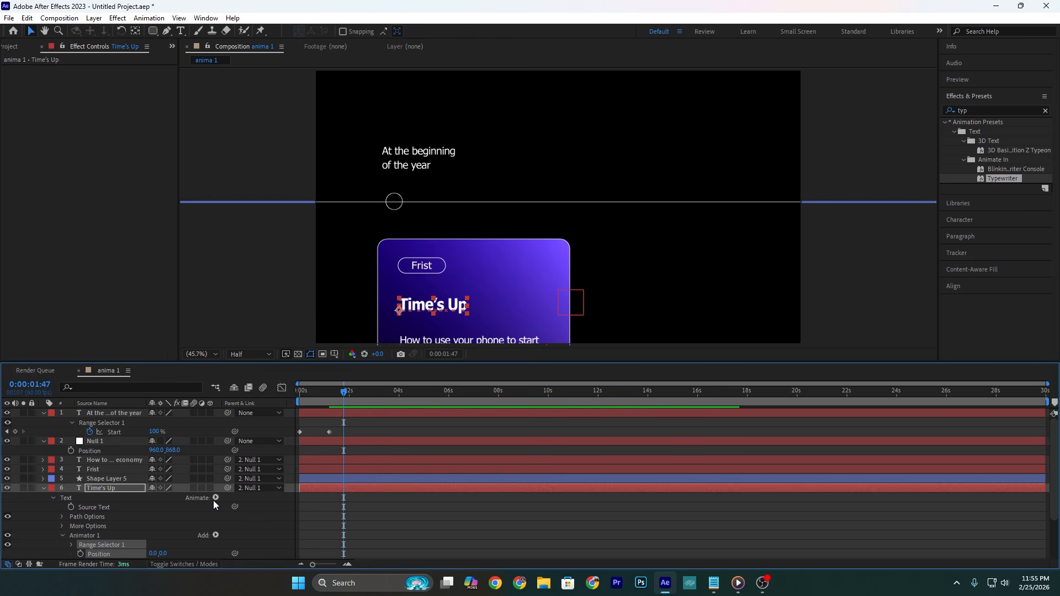
click(215, 535)
mouse_move(247, 541)
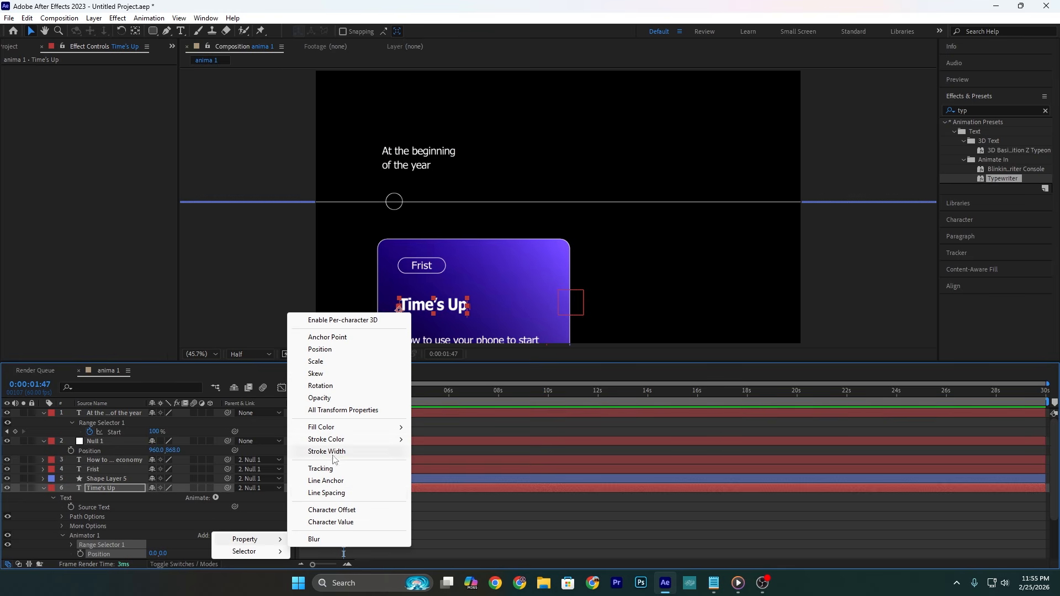
click(332, 398)
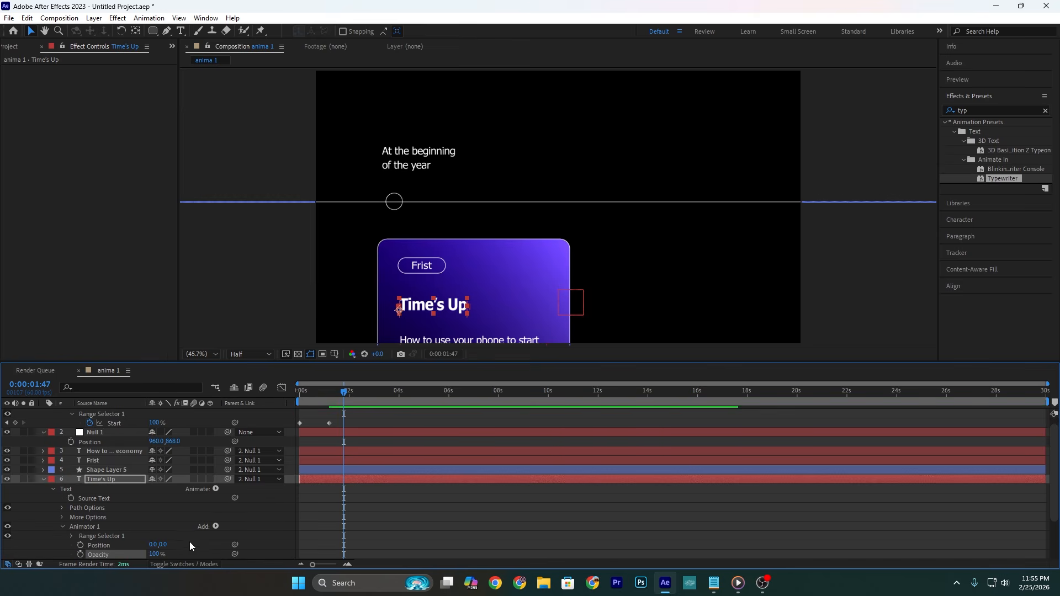
Step: Set the title animator's Position to 0, 57 and Opacity to 0%, and base its range selector on Words
drag(162, 547, 193, 546)
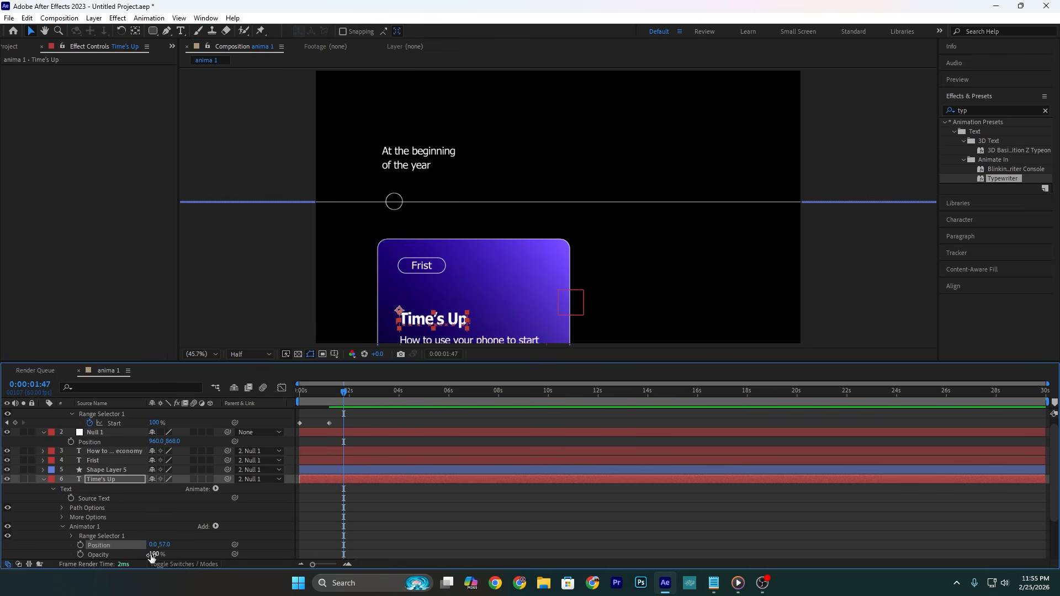
click(72, 536)
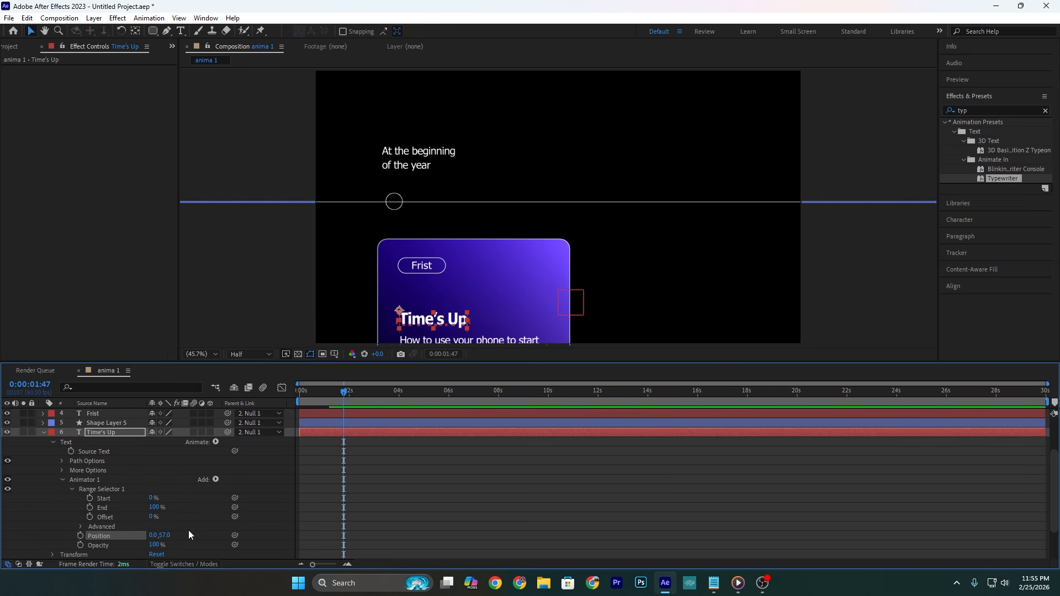
drag(154, 547, 149, 530)
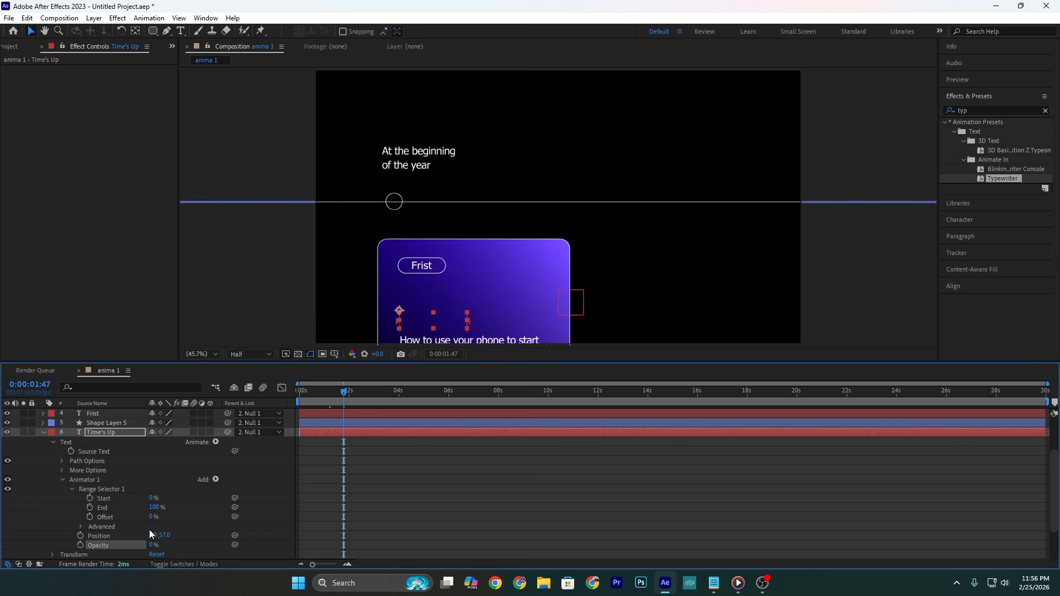
click(81, 526)
click(183, 489)
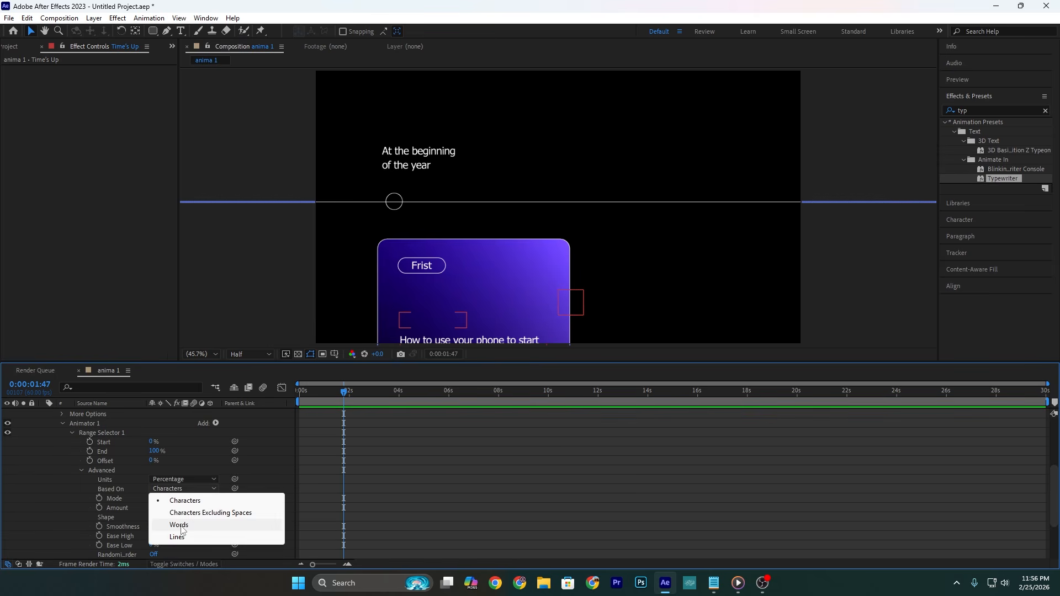
click(166, 524)
Step: Keyframe the title range selector's Offset at 0% at 0:00:01:47 and 100% at 0:00:03:34
click(89, 461)
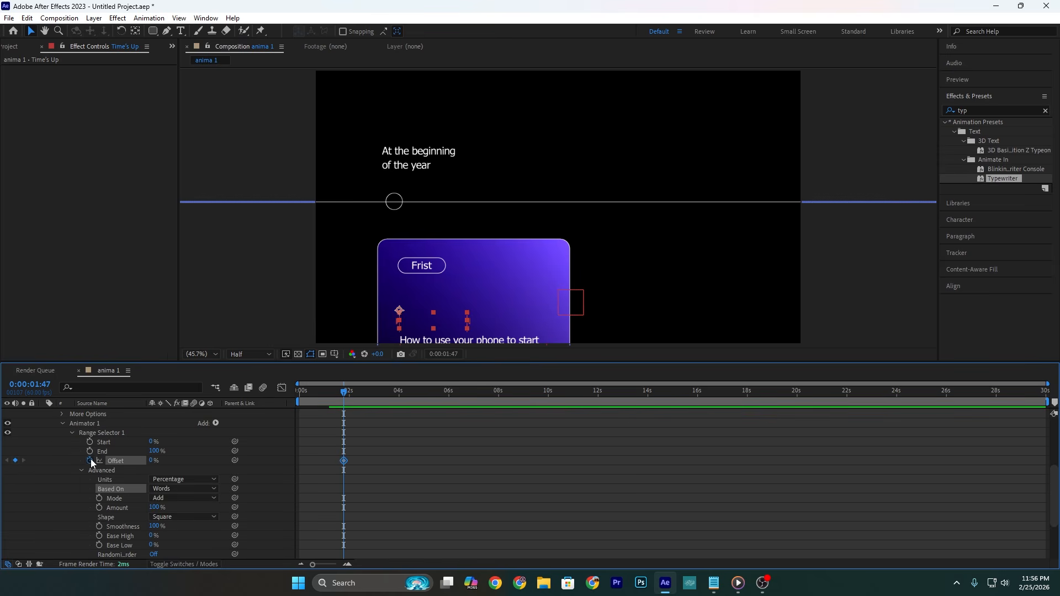
drag(345, 393, 389, 394)
drag(152, 461, 268, 460)
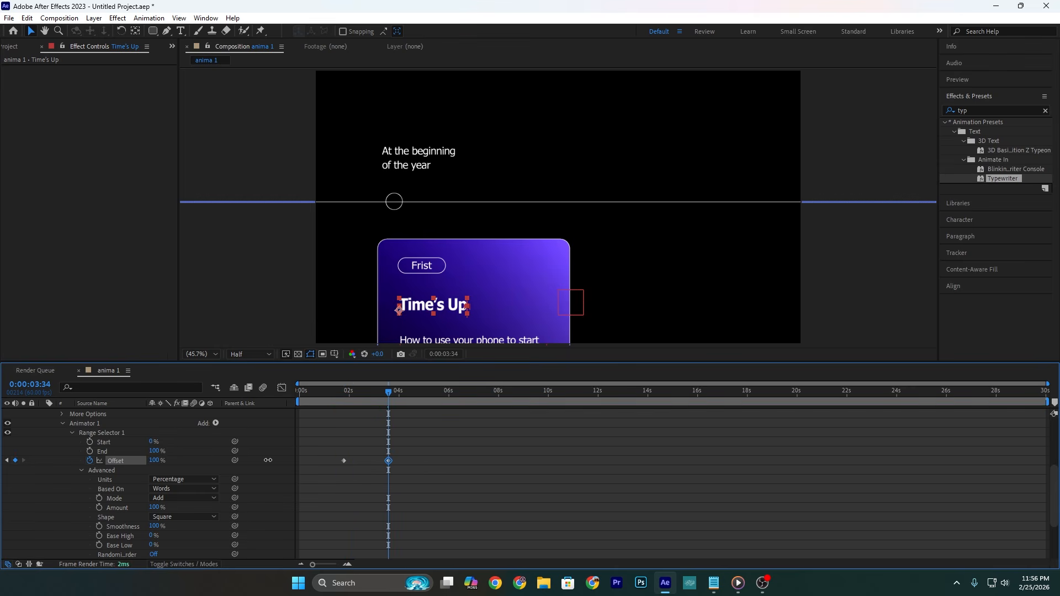
Step: Move the title's second Offset keyframe to about 2.8 seconds, ease both keyframes, and preview the title animation
click(371, 392)
drag(390, 460, 363, 461)
click(341, 394)
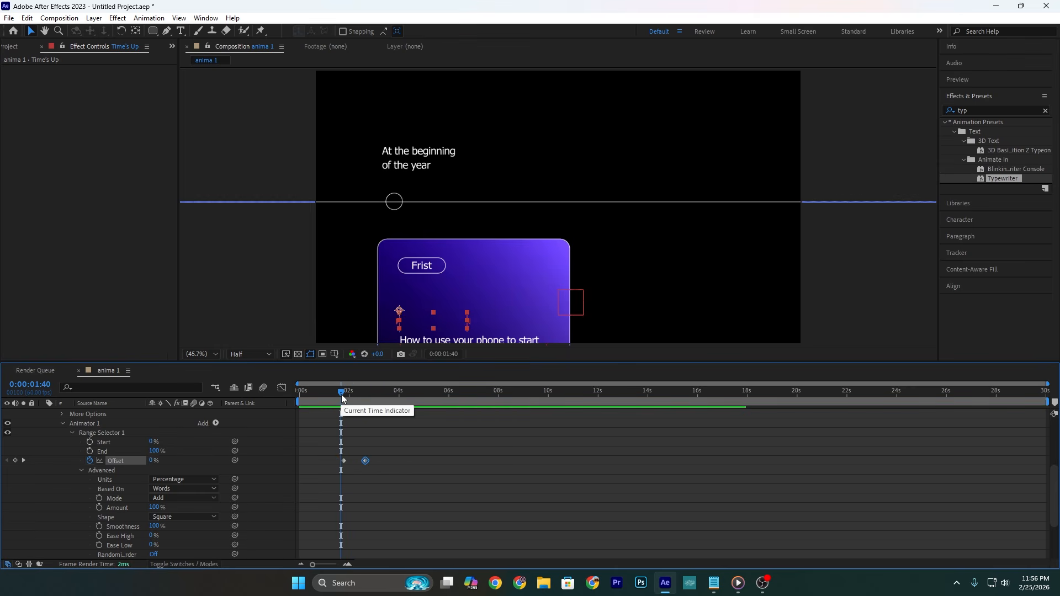
key(space)
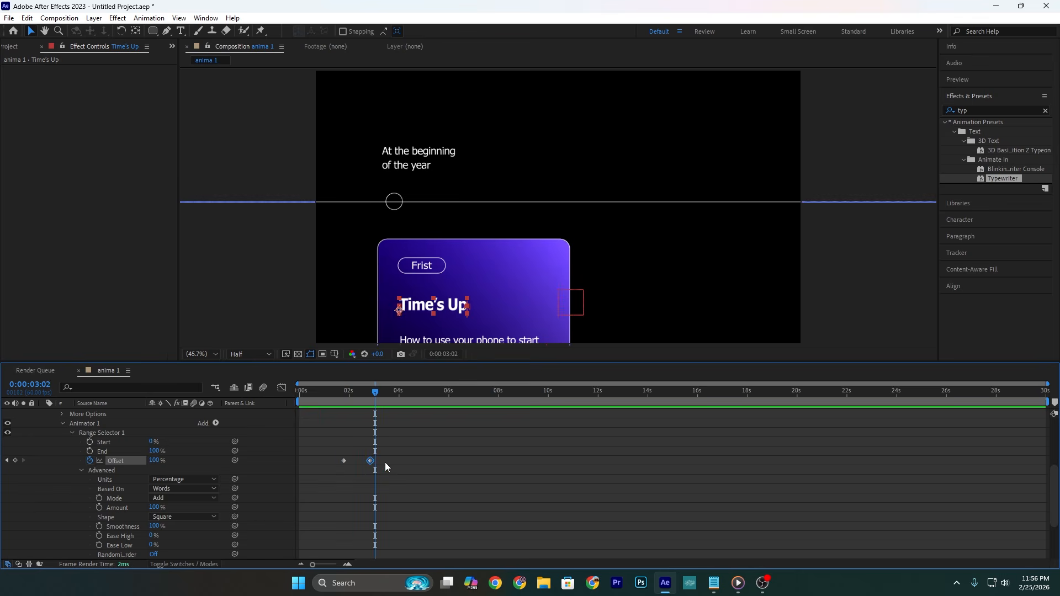
drag(385, 463, 340, 455)
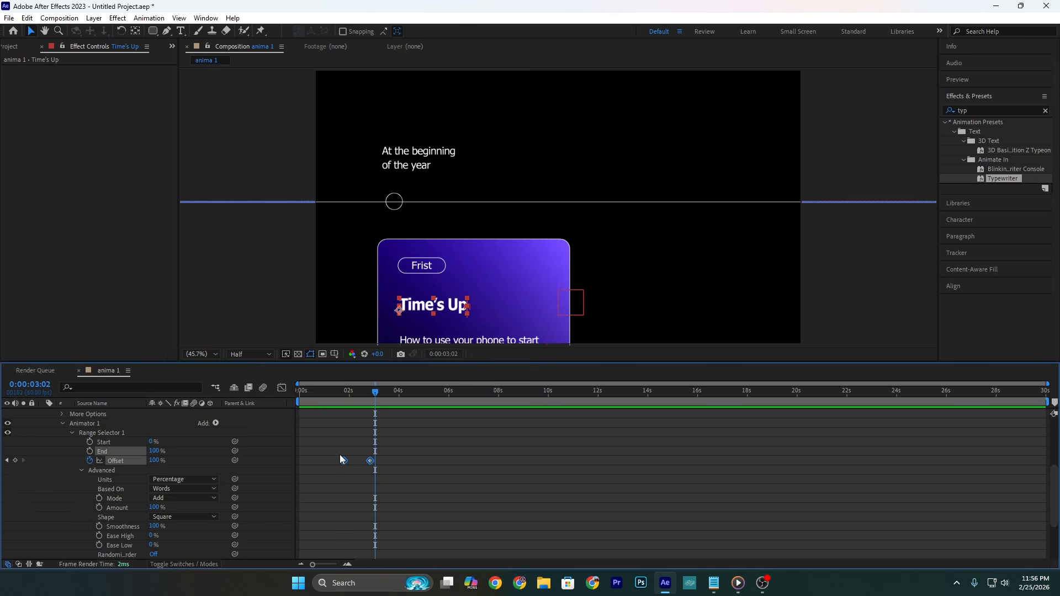
click(340, 396)
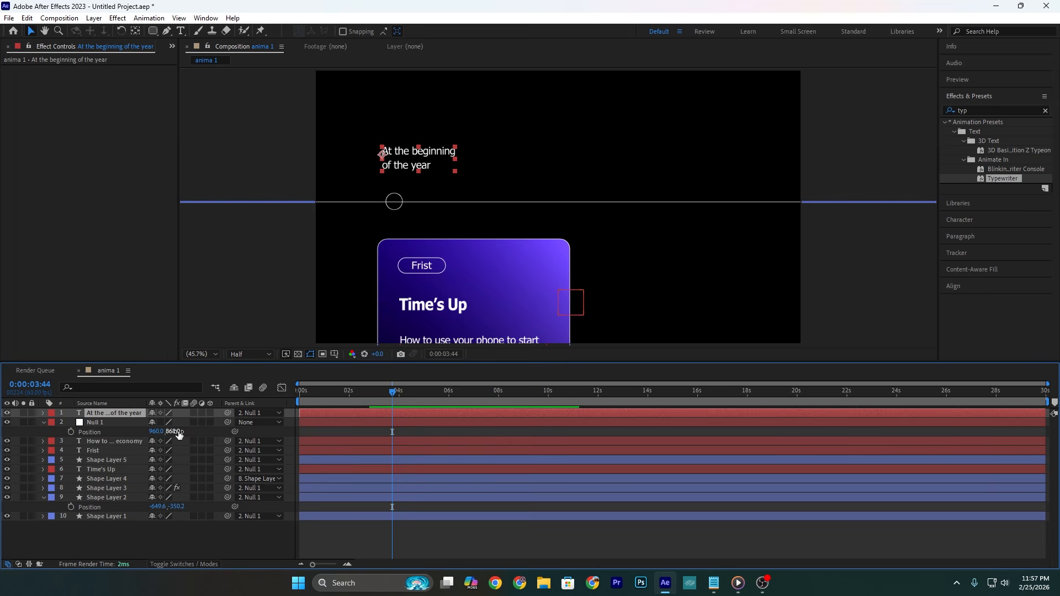
Step: Raise the null object to Position 960, 343 and apply the Blinking Cursor Typewriter Console preset to the description text at 0:00:03:44
drag(177, 432, 0, 433)
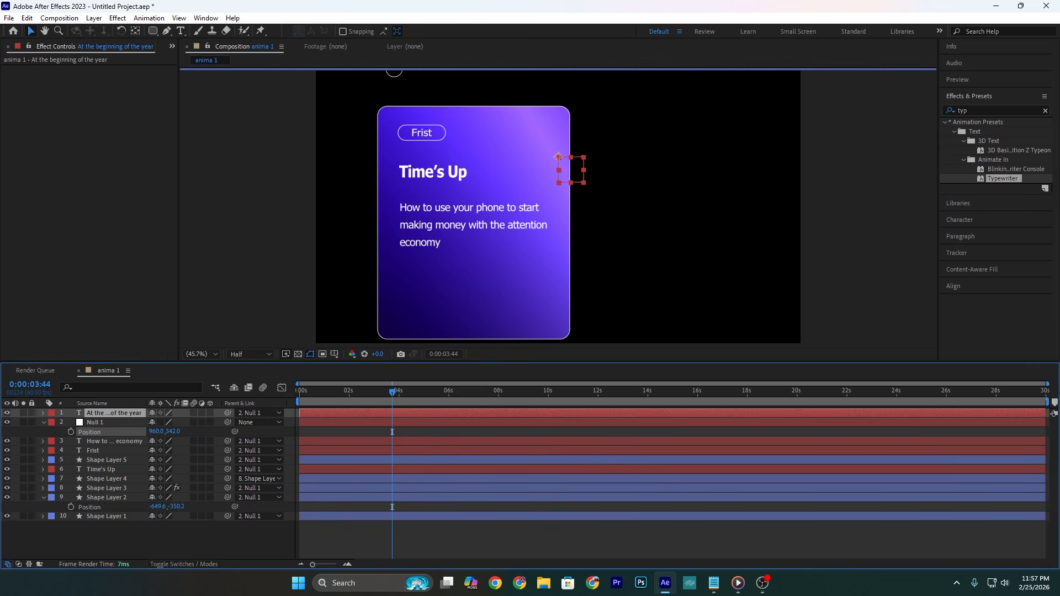
click(421, 231)
double_click(1000, 110)
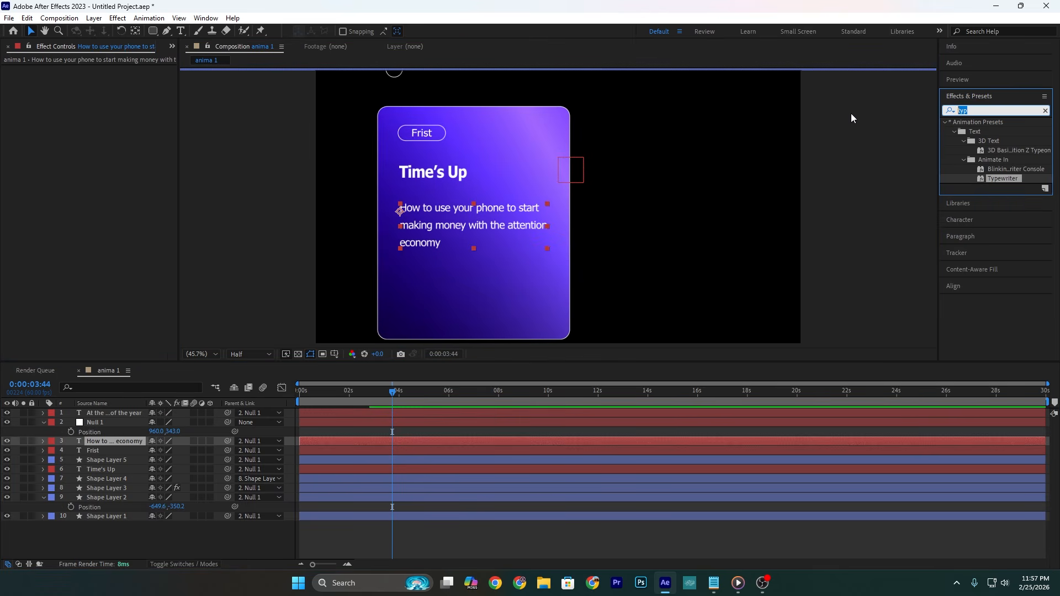
text(blink)
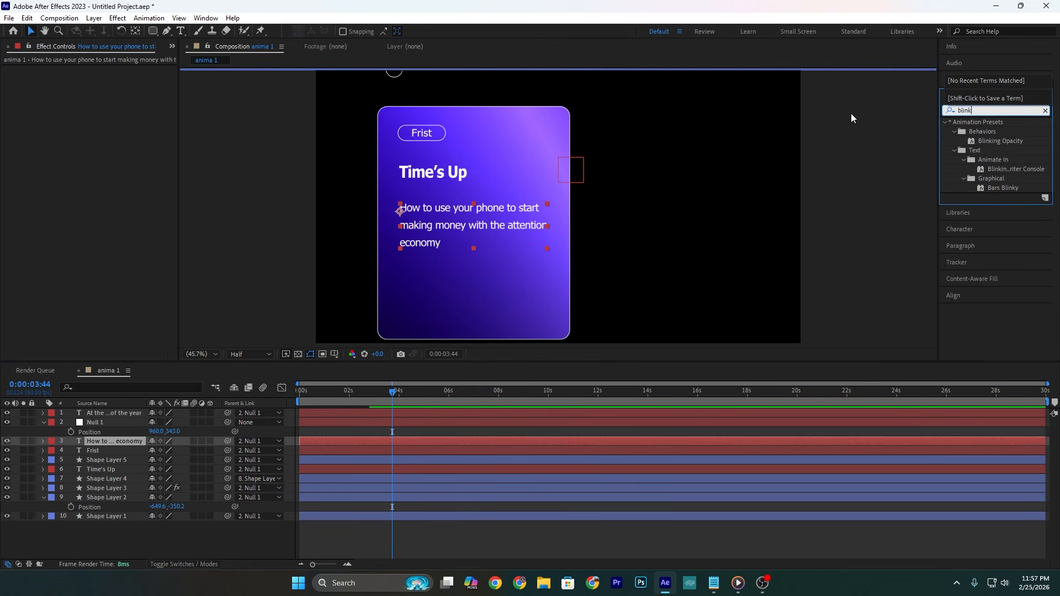
drag(1016, 169, 438, 219)
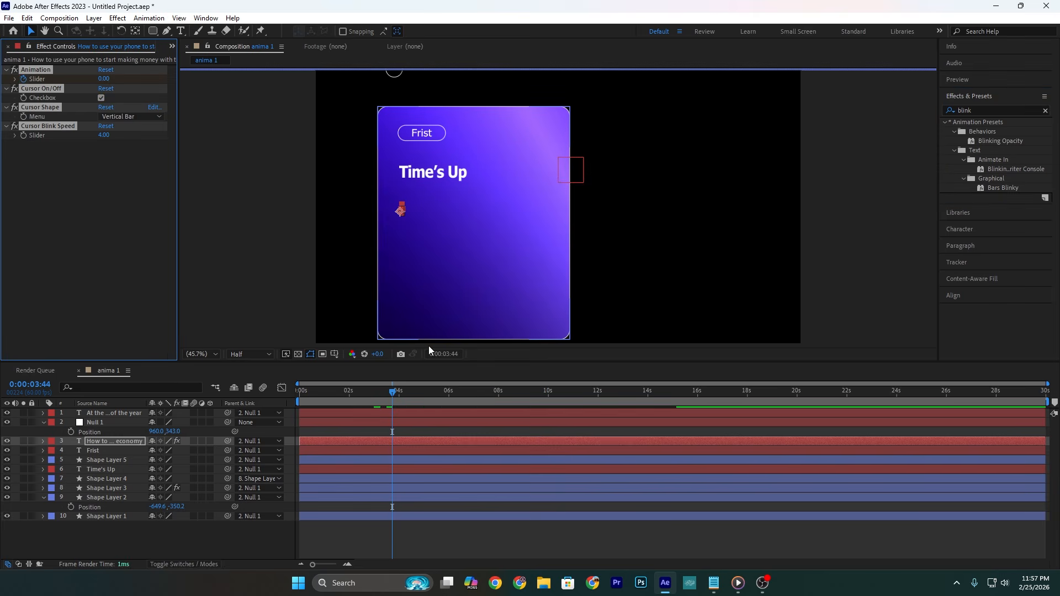
Step: Extend the description's typing animation to about 6 seconds, trim the layer's start to 0:00:03:42, and preview it
click(390, 442)
key(u)
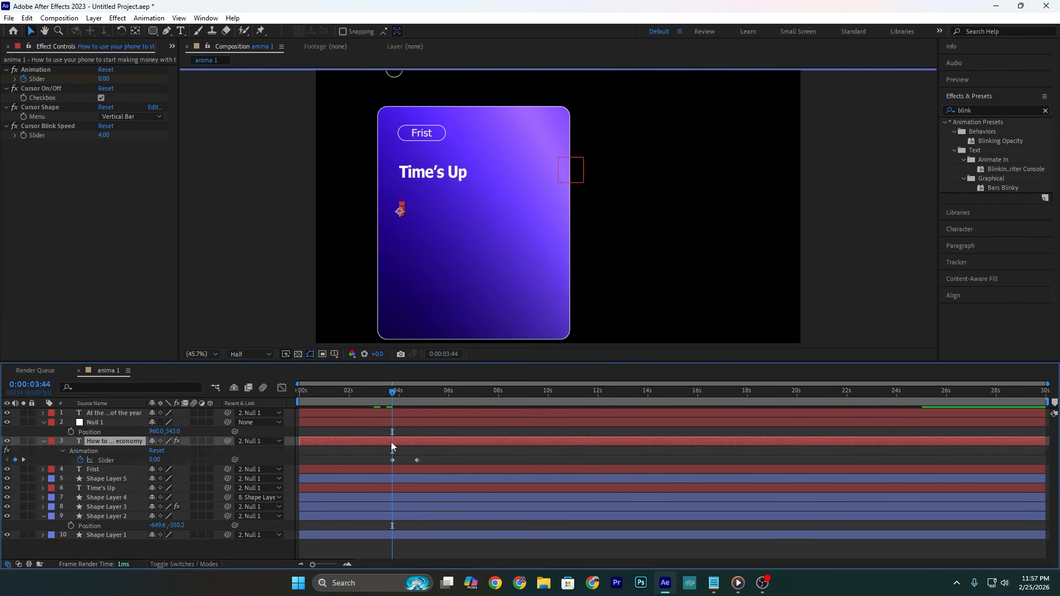
key(space)
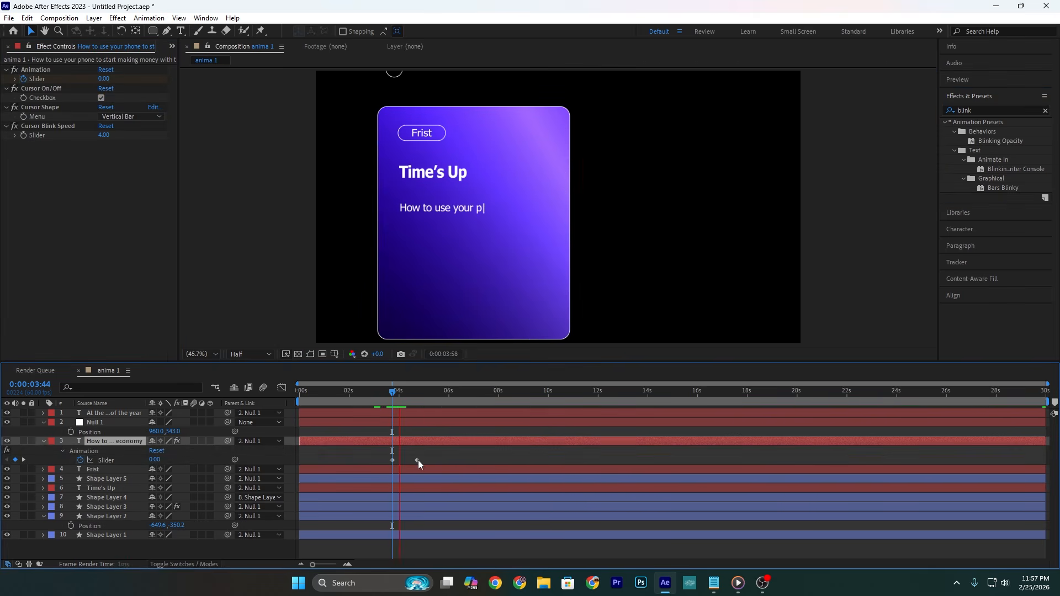
drag(418, 460, 453, 460)
click(393, 390)
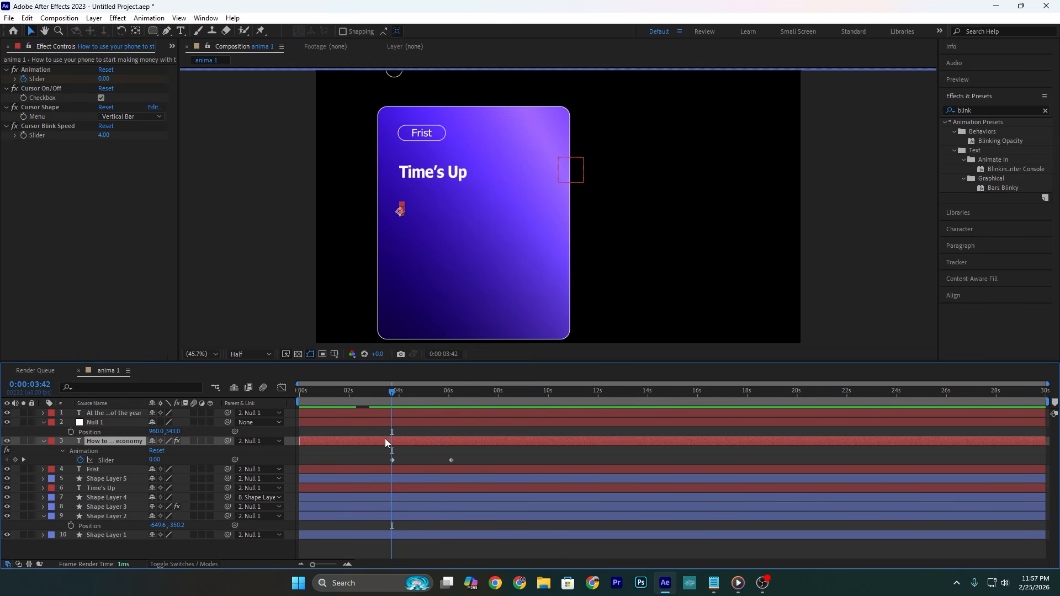
key(alt+[)
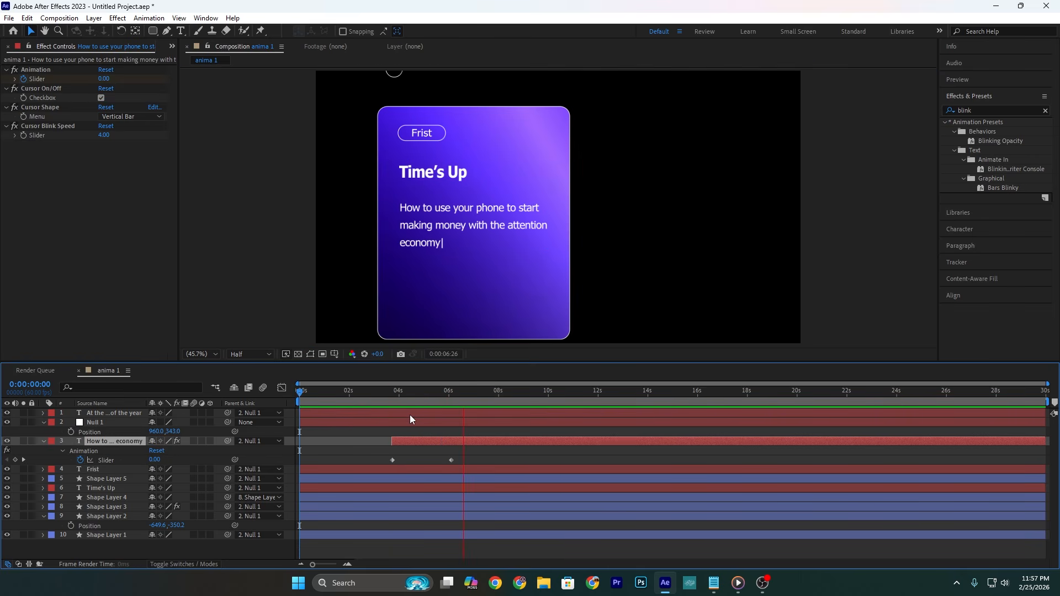
key(space)
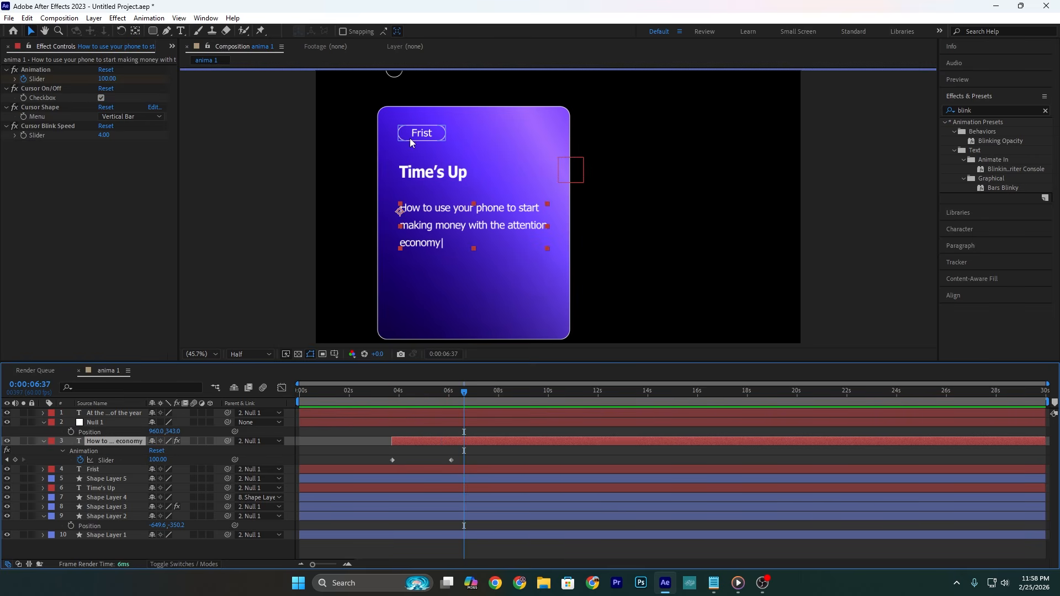
Step: Parent the "Frist" label and its rounded outline to the card layer, Shape Layer 3
click(423, 134)
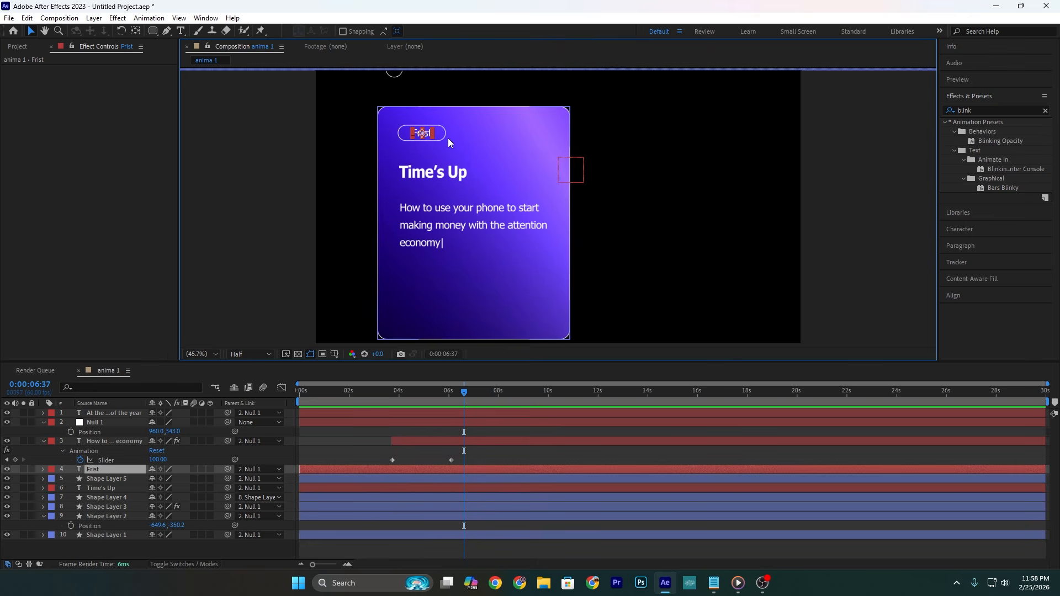
shift+click(444, 135)
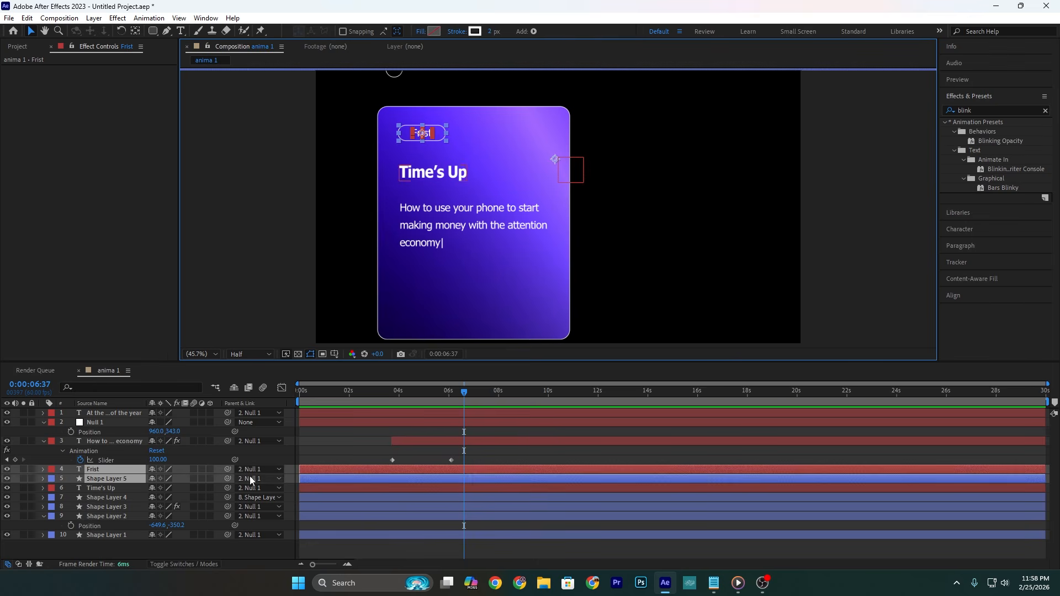
drag(228, 479, 125, 507)
Step: Keyframe the card's vertical Position at 100 at the start and back at its original height at 0:00:01:12
click(108, 507)
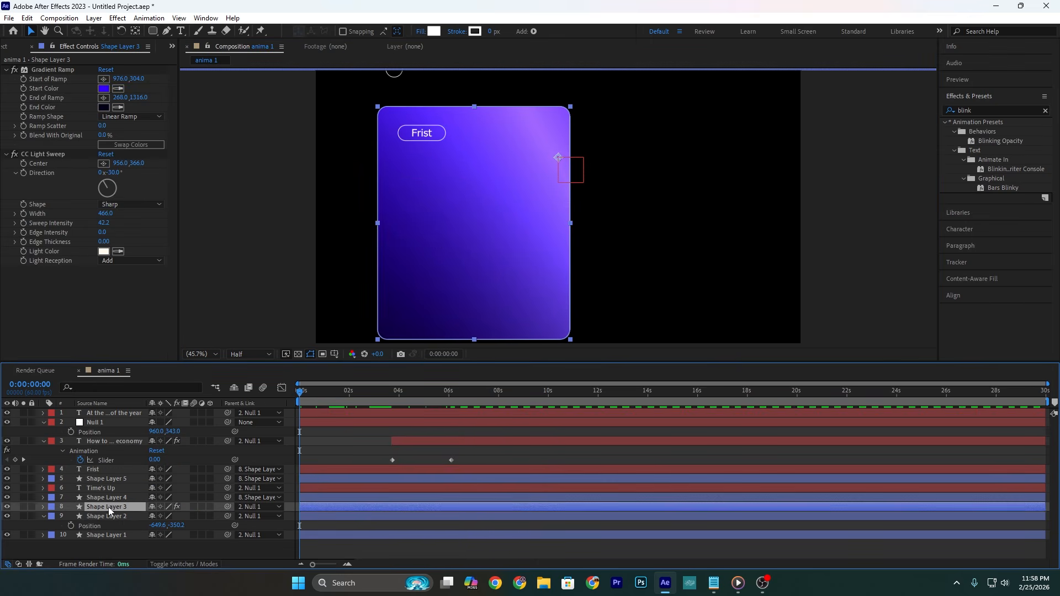
key(p)
click(71, 516)
drag(162, 517, 218, 506)
drag(303, 393, 329, 393)
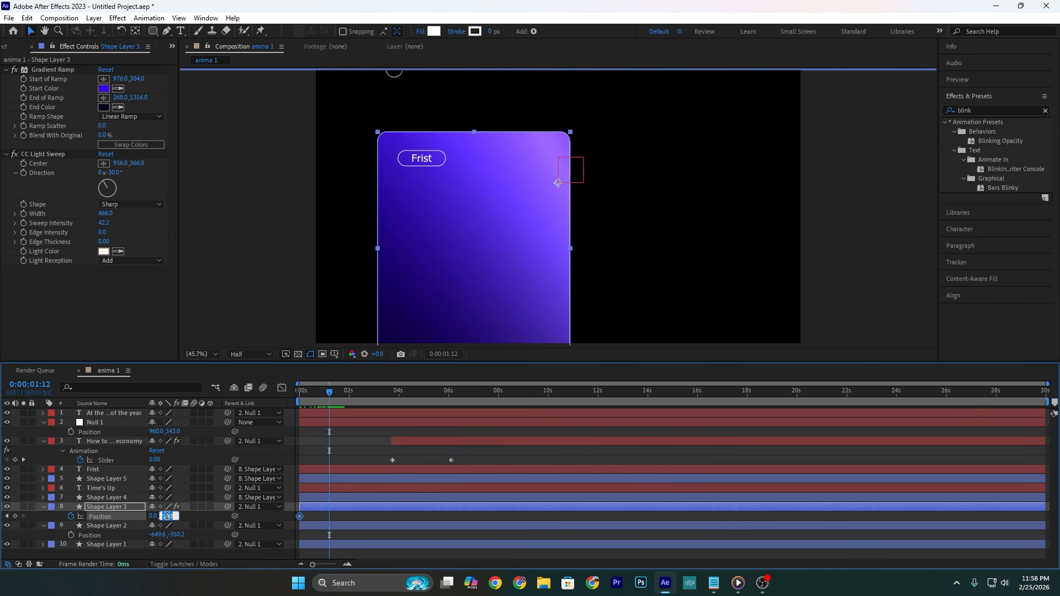
key(Return)
Step: Move the card's second Position keyframe to about 1 second, easy-ease both keyframes with a fast-start, slow-end speed curve, and preview
drag(318, 393, 230, 394)
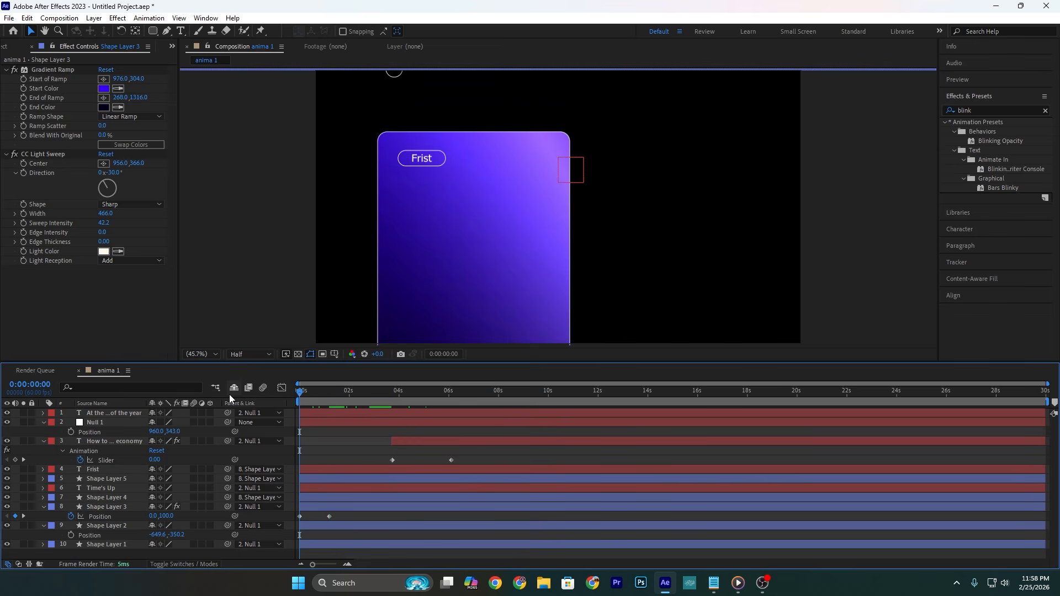
key(space)
drag(329, 517, 324, 517)
drag(340, 517, 312, 532)
key(F9)
click(282, 388)
key(Home)
key(space)
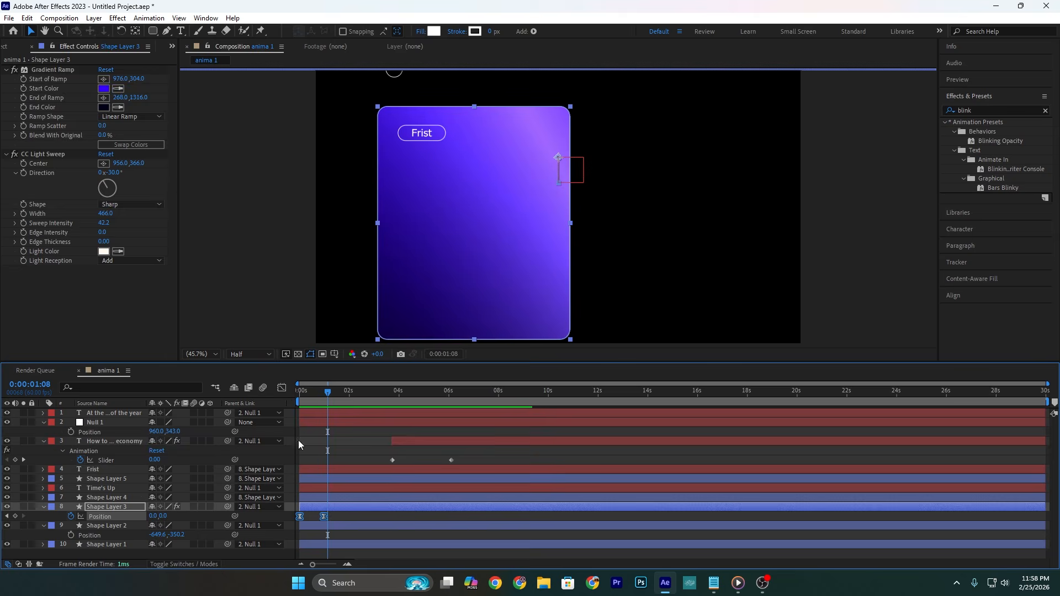
Step: Move Null 1 up to a vertical Position of 14 so the lower half of the card has room
click(240, 424)
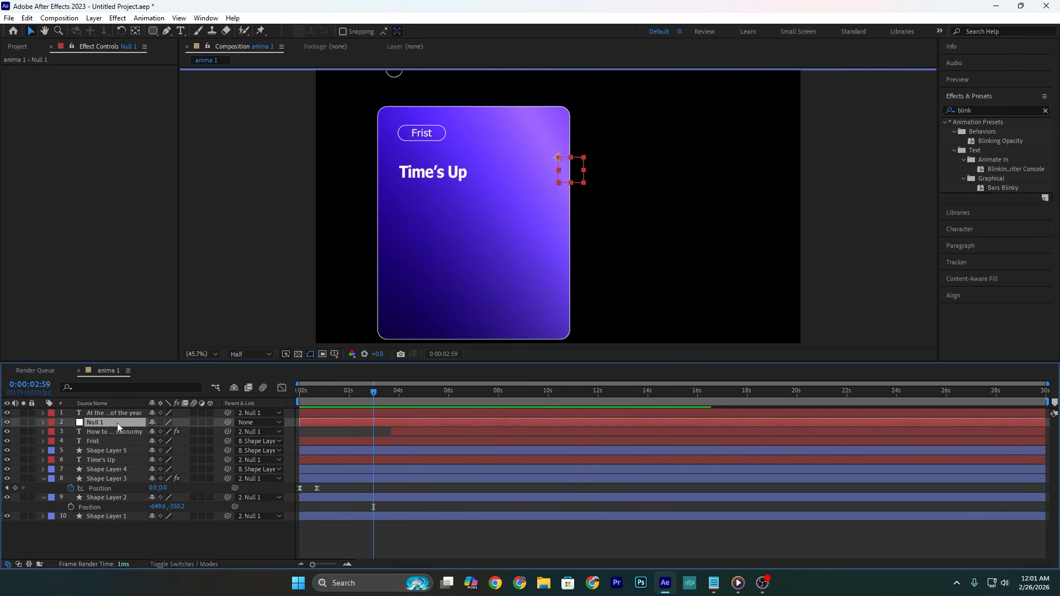
key(p)
mouse_move(170, 432)
mouse_down()
mouse_move(183, 432)
mouse_move(157, 432)
mouse_up()
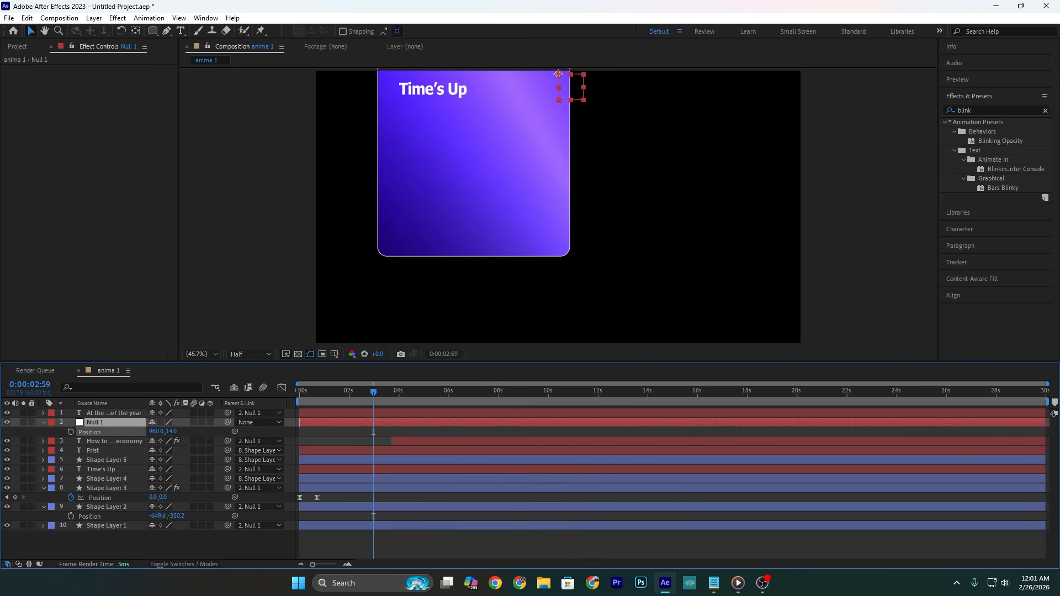
Step: Draw a horizontal white line across the card below the description with the Pen tool
click(179, 47)
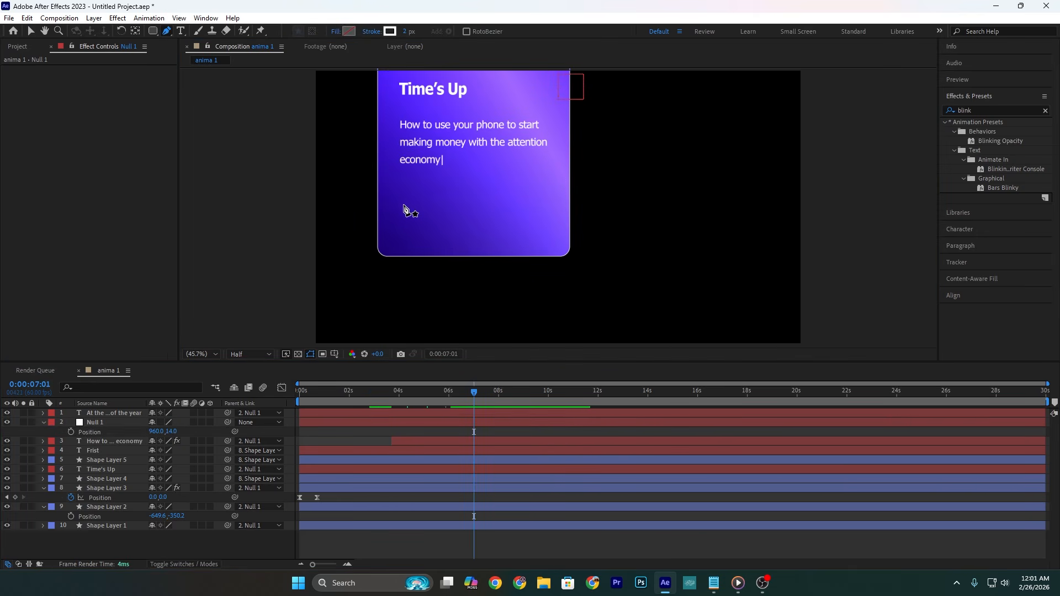
click(403, 205)
Step: Draw an outlined rounded rectangle about 175 by 50 px below the line and a circle of the same height inside it
key(q)
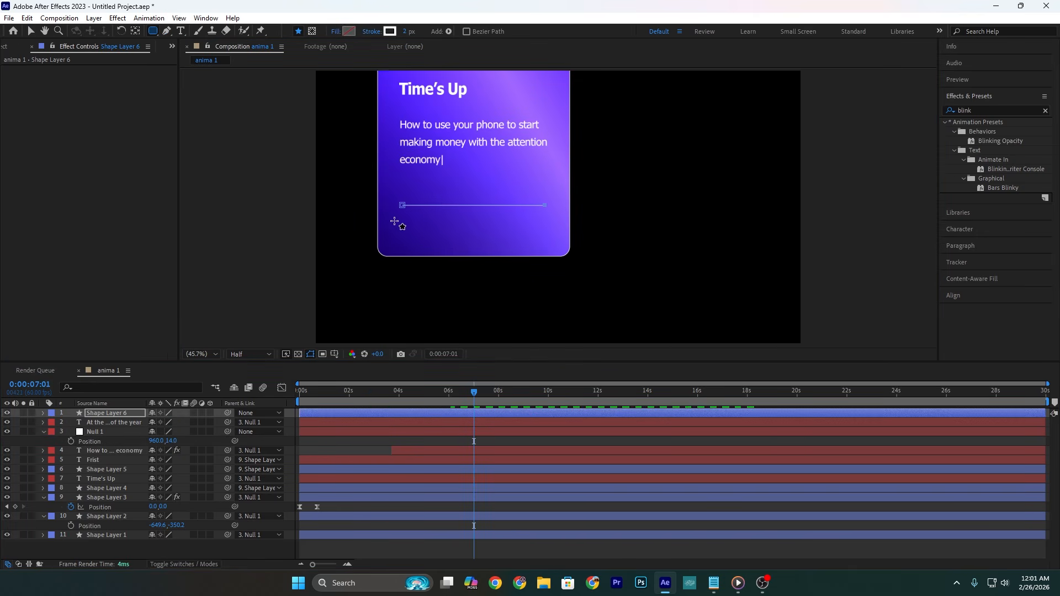
drag(399, 230, 489, 249)
scroll(397, 233, up, 1)
scroll(397, 232, up, 4)
Step: Set the Roundness of the small rectangle on Shape Layer 7 to 93
click(108, 451)
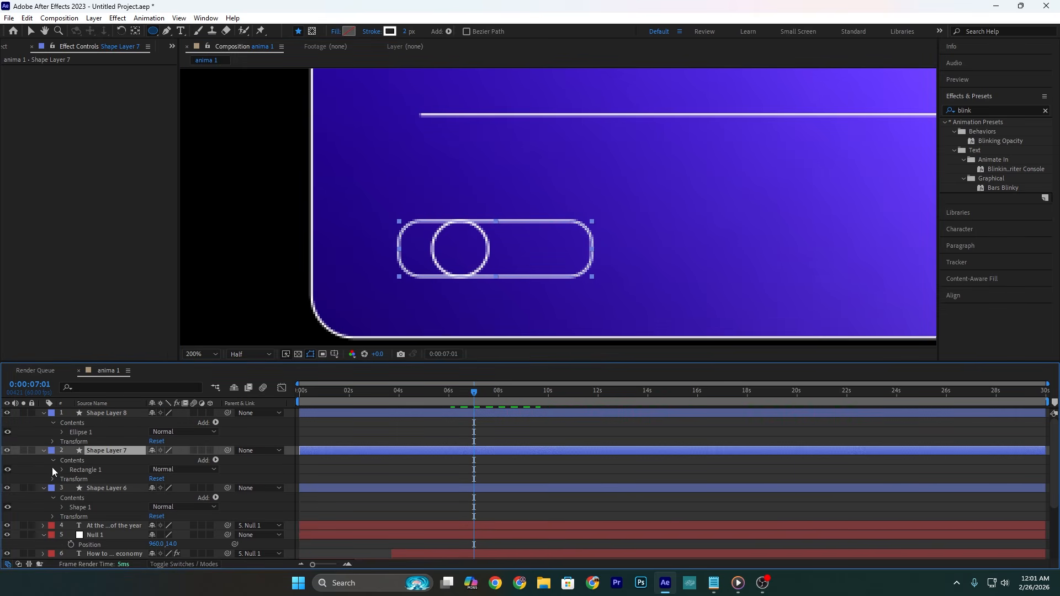
click(62, 470)
click(71, 479)
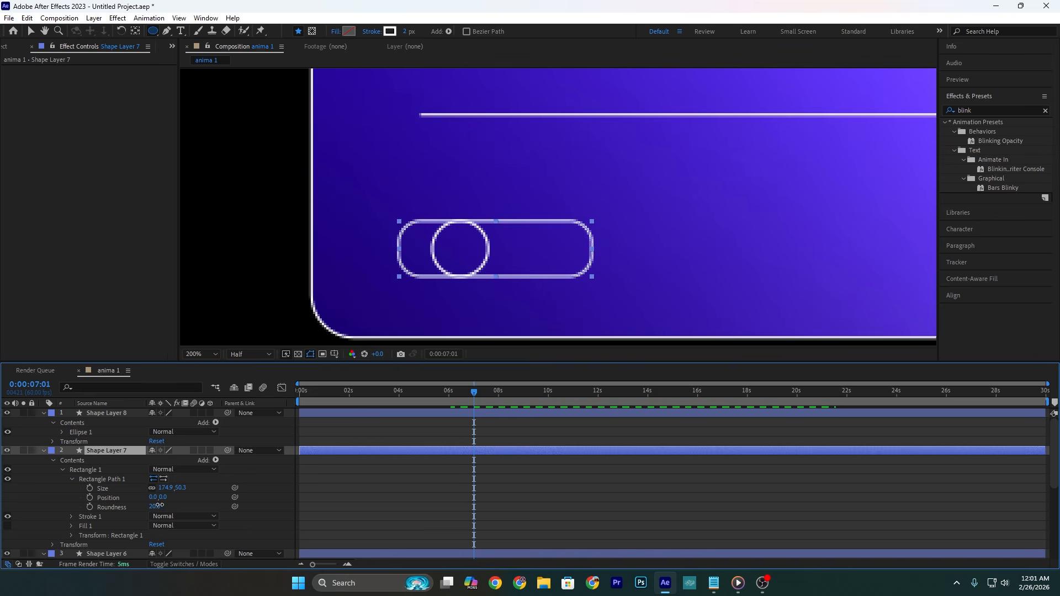
drag(158, 506, 198, 507)
Step: Give the small circle on Shape Layer 8 a solid white fill
click(142, 409)
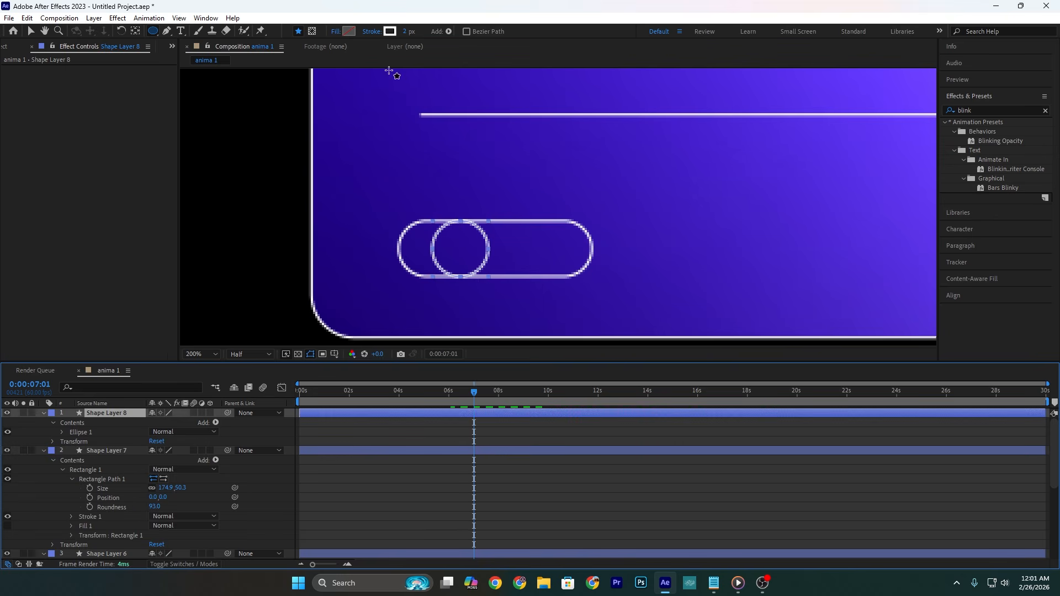
click(338, 33)
click(487, 259)
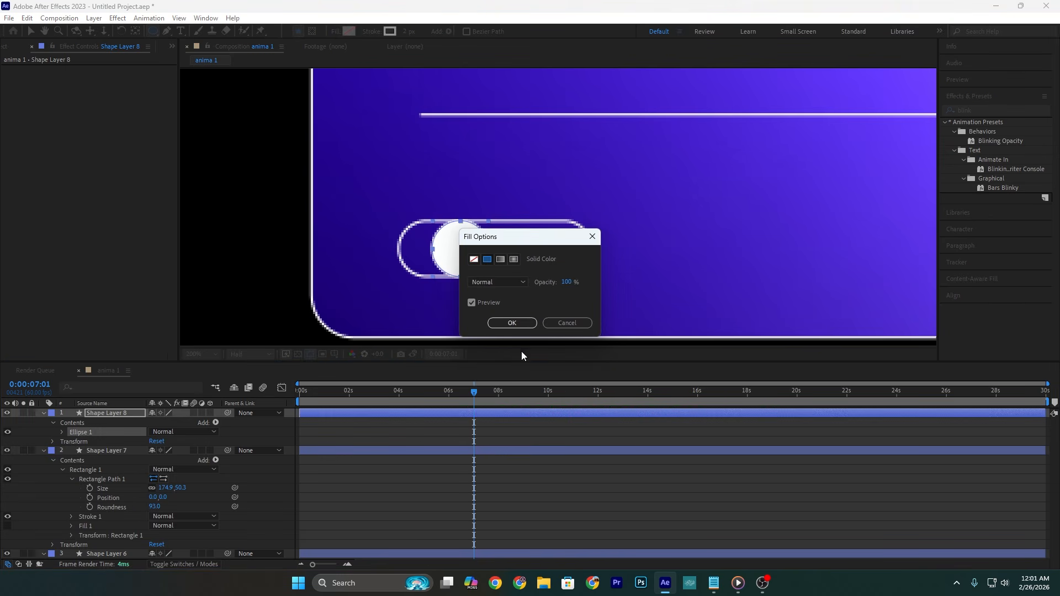
click(514, 324)
key(v)
Step: Keyframe the circle's horizontal Position at 1056, the right end of the pill outline, at 0:00:06:58
click(201, 355)
click(207, 363)
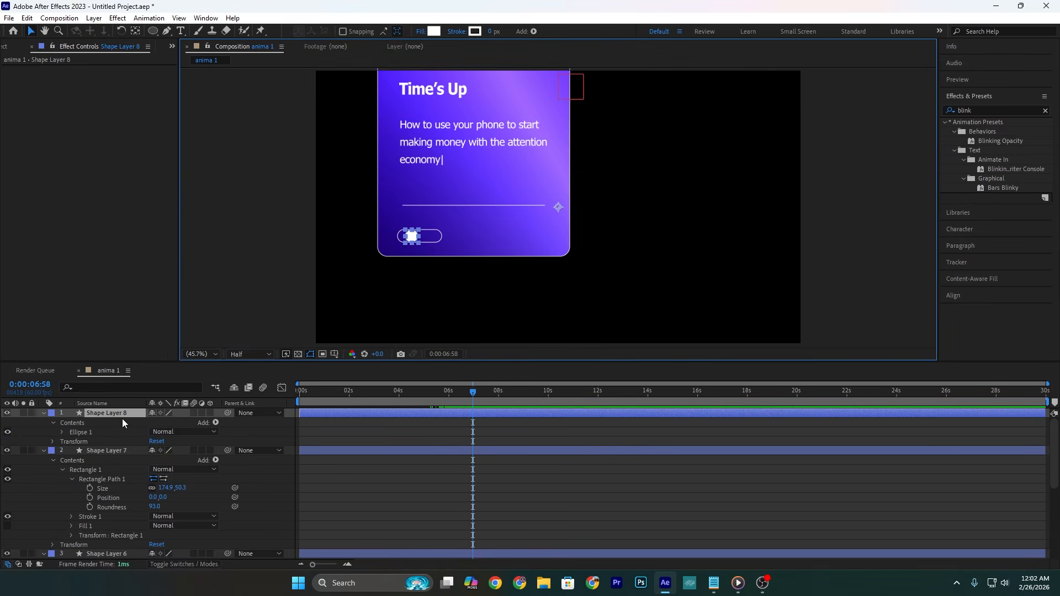
click(115, 412)
key(p)
drag(160, 422, 201, 417)
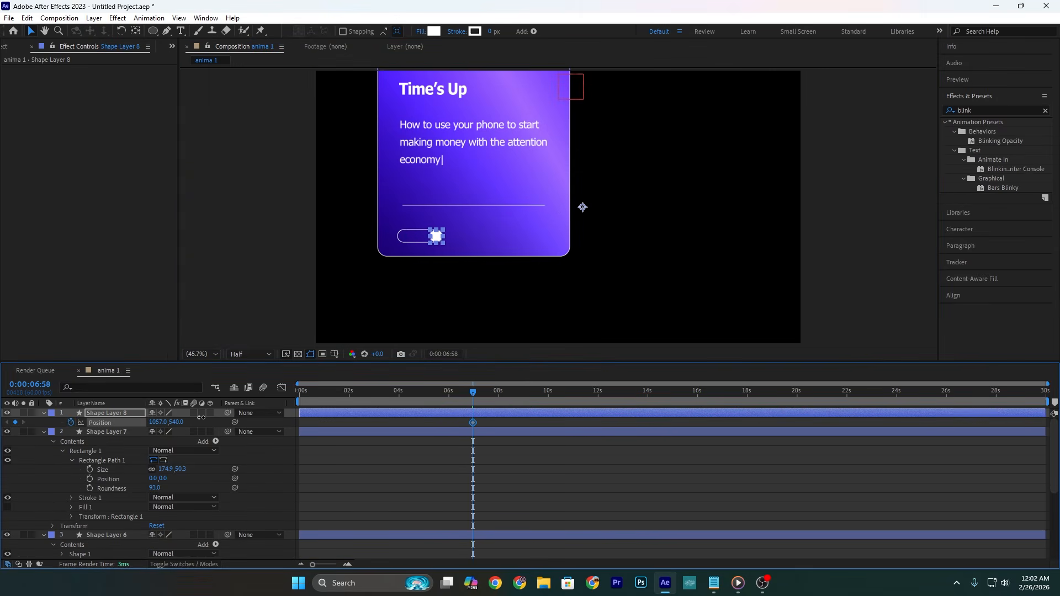
scroll(431, 232, up, 3)
Step: Keyframe the circle's horizontal Position at 928, the pill's left end, and place that keyframe at 0:00:08:22
drag(473, 393, 541, 393)
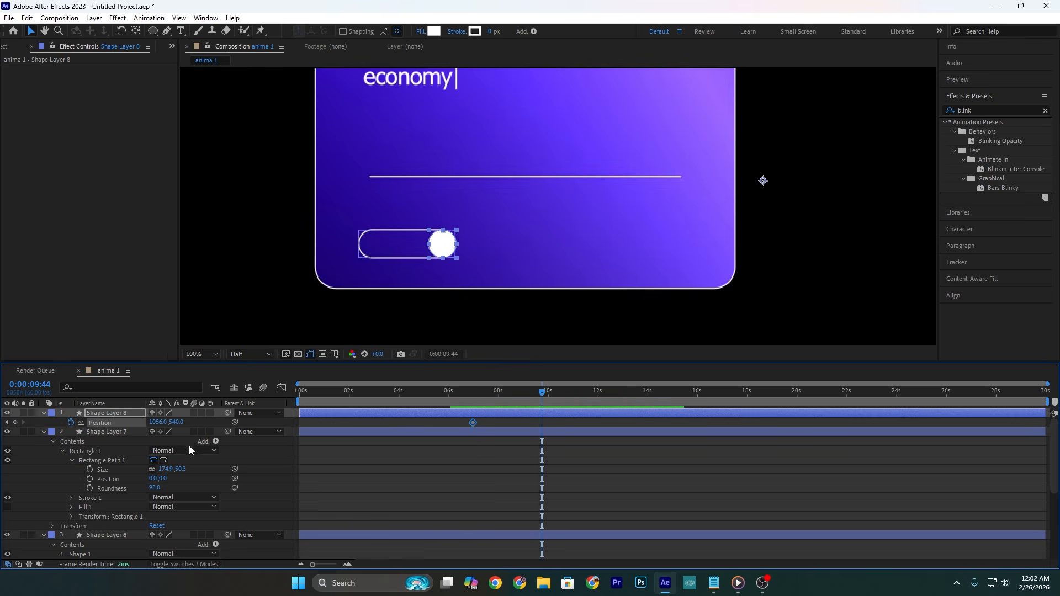
drag(161, 422, 90, 424)
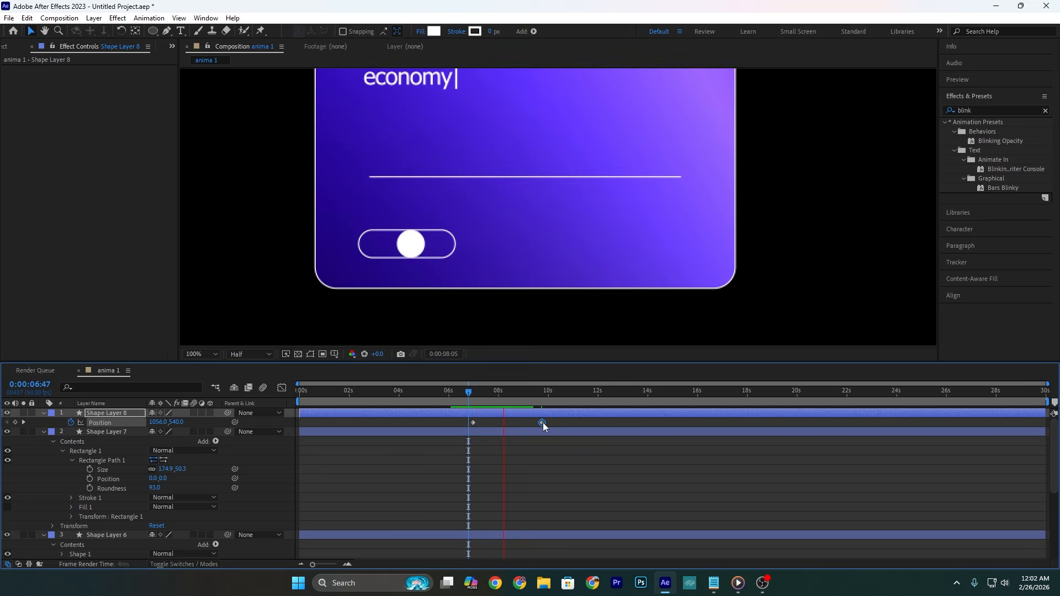
drag(542, 423, 505, 423)
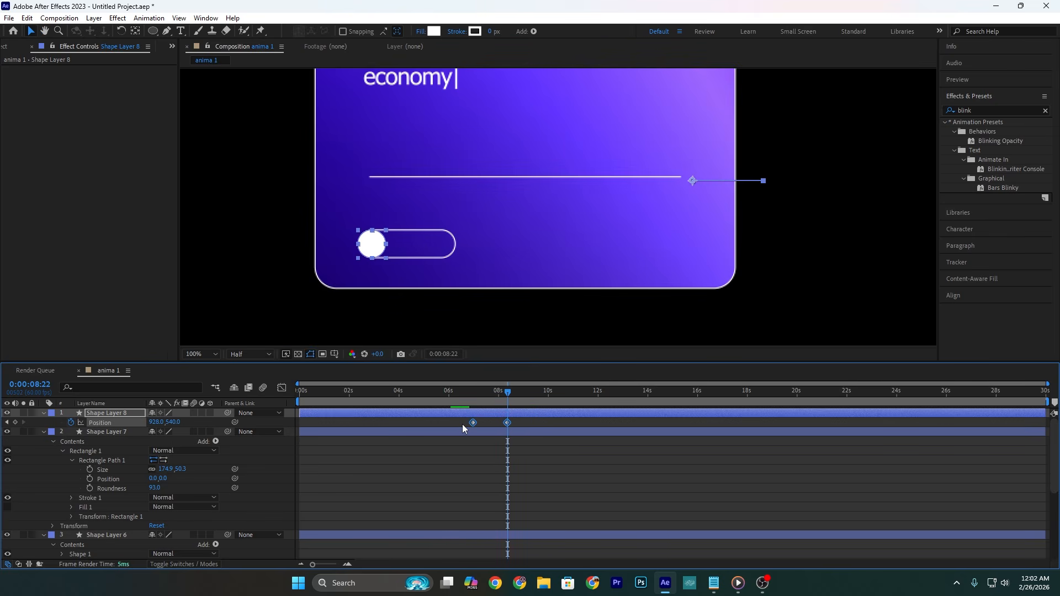
Step: Ease the circle's two Position keyframes, adjust their speed curve, and preview the slide
click(281, 387)
drag(534, 481, 471, 532)
click(282, 388)
click(460, 391)
key(space)
click(345, 465)
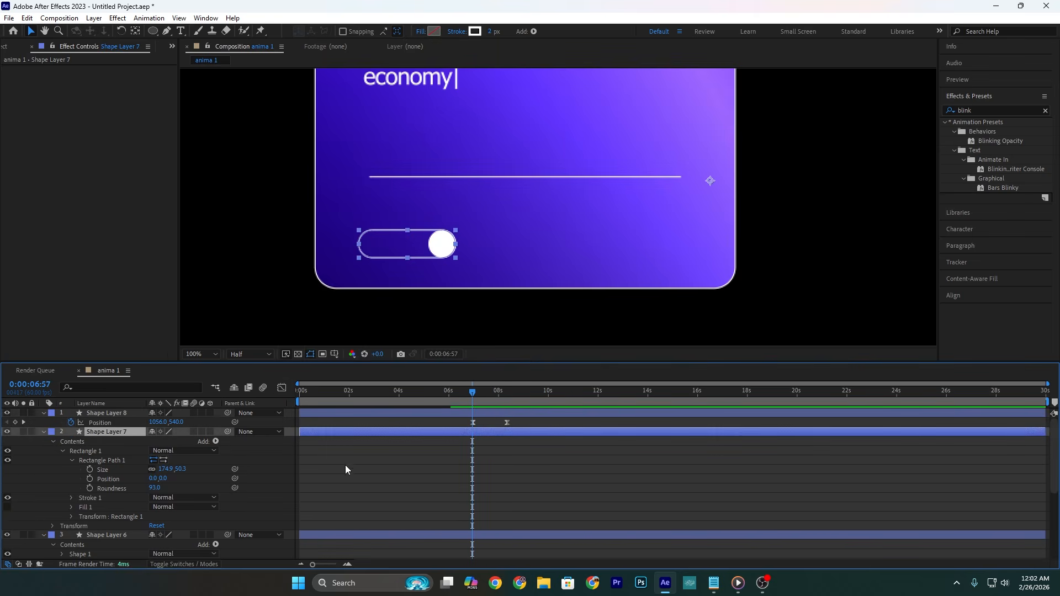
Step: Add Trim Paths to the pill outline, Shape Layer 7, and keyframe Start and End at 50% at 0:00:06:57
click(215, 443)
click(245, 383)
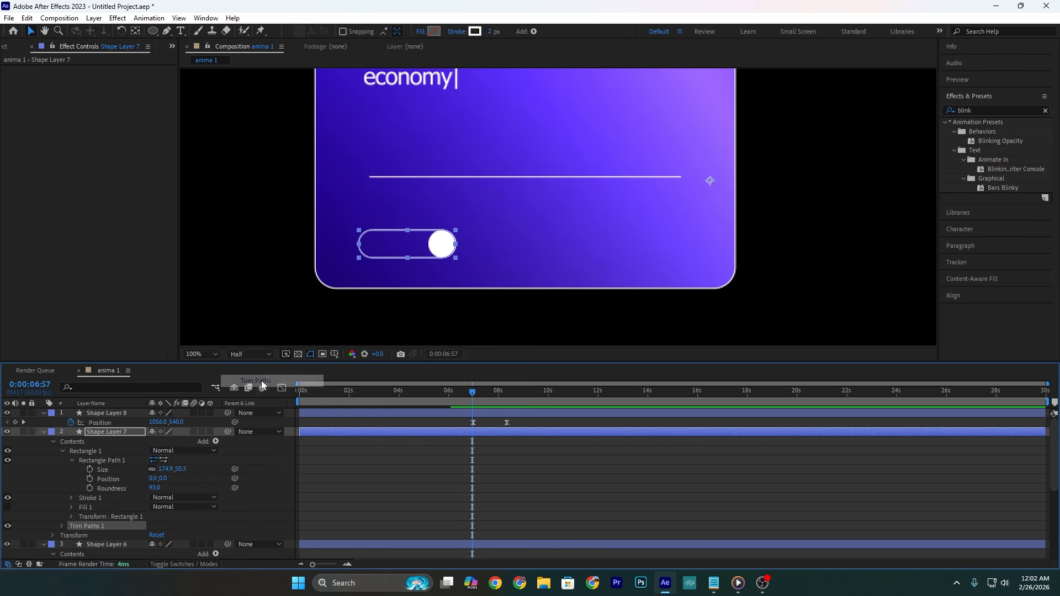
click(61, 526)
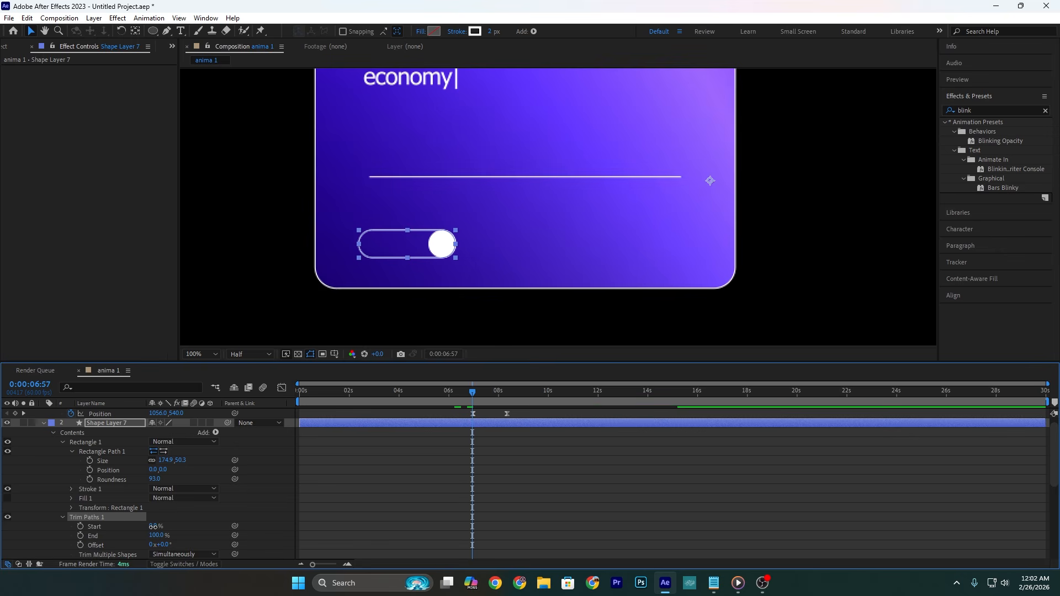
text(50)
key(Tab)
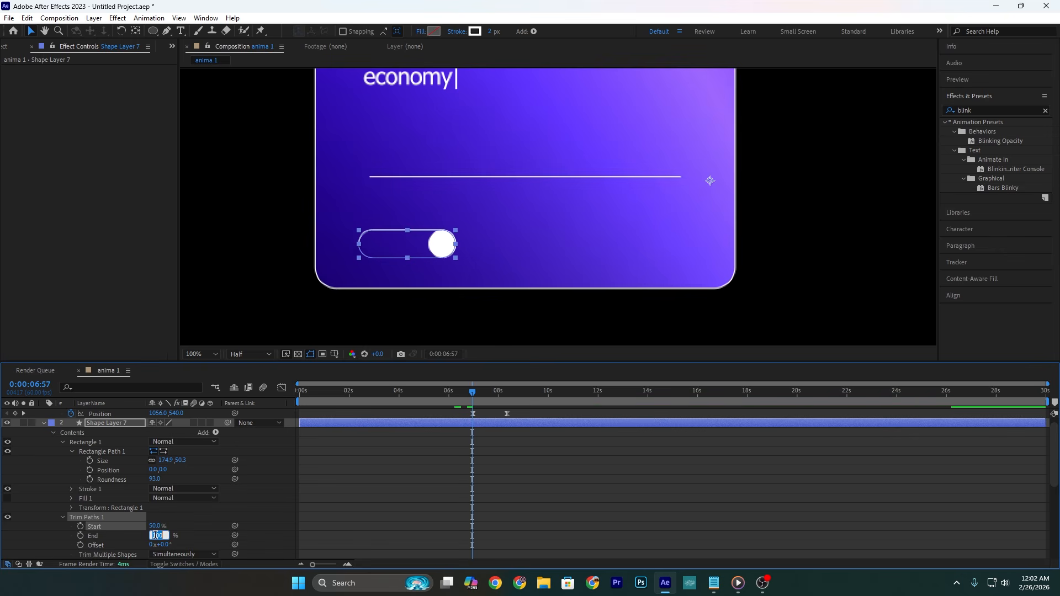
click(81, 527)
click(81, 535)
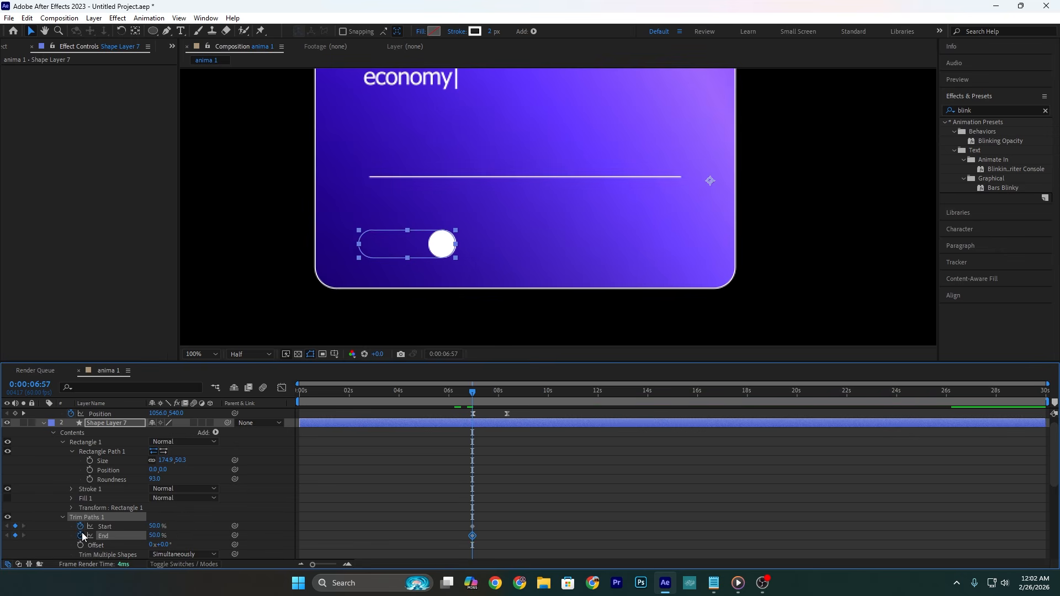
Step: Keyframe the pill's Trim Paths Start at 100% and End at 0% at 0:00:08:21, and preview the reveal
scroll(21, 432, up, 1)
click(23, 422)
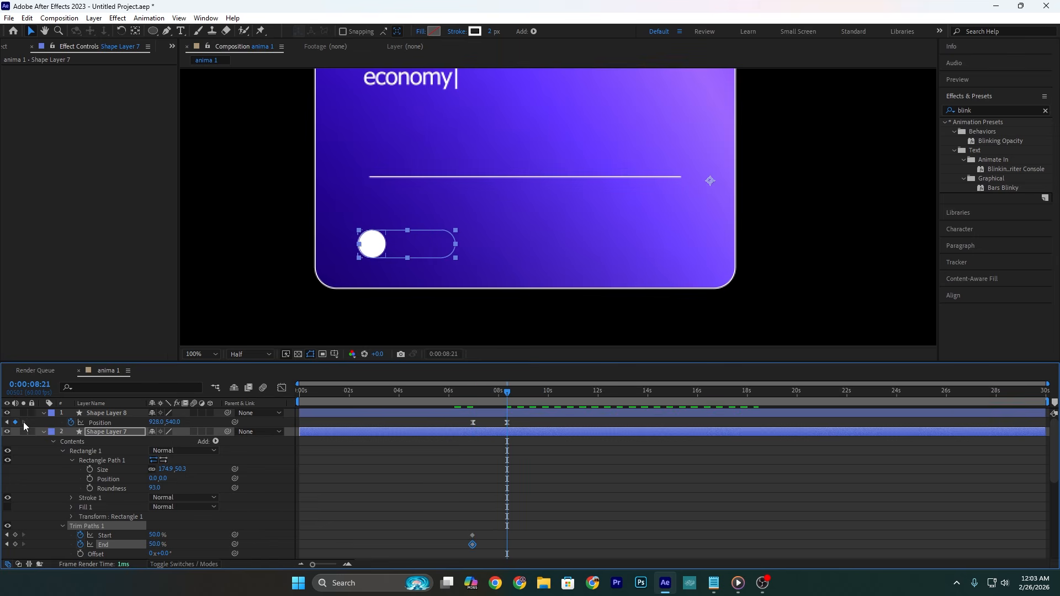
drag(158, 538, 236, 536)
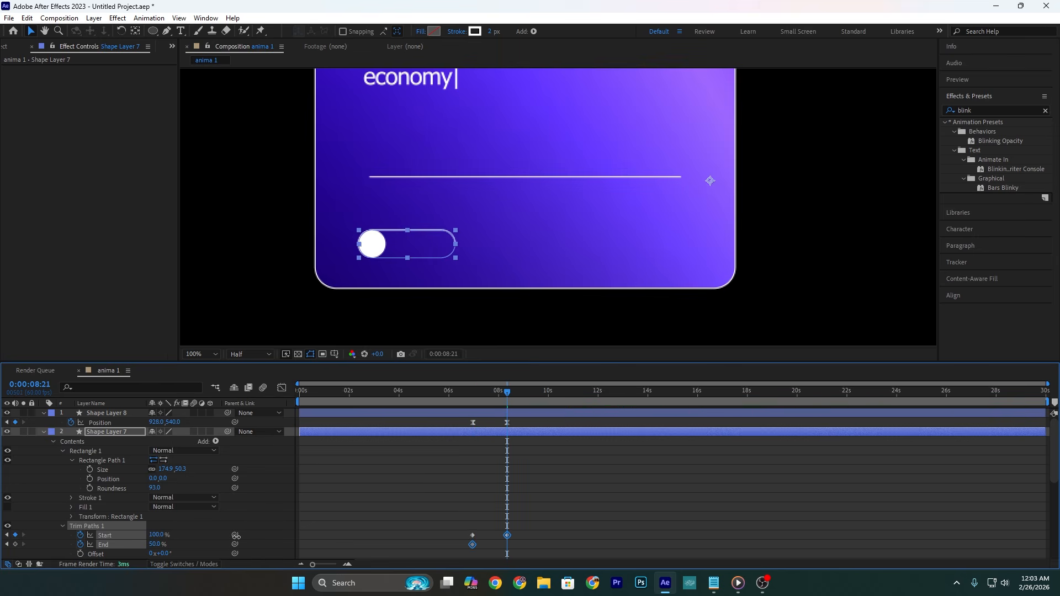
drag(164, 543, 105, 545)
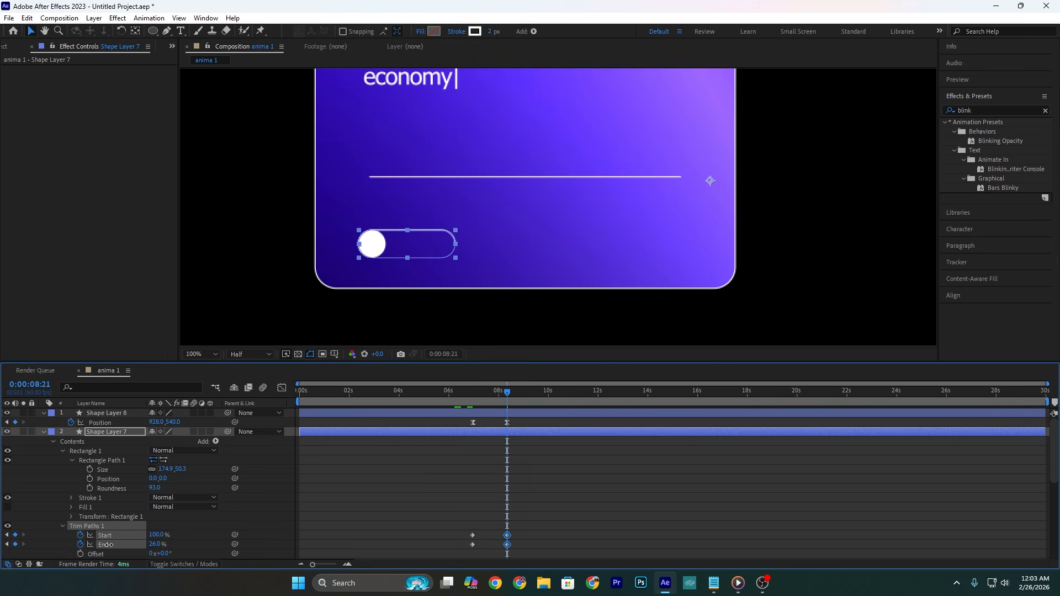
click(467, 391)
key(space)
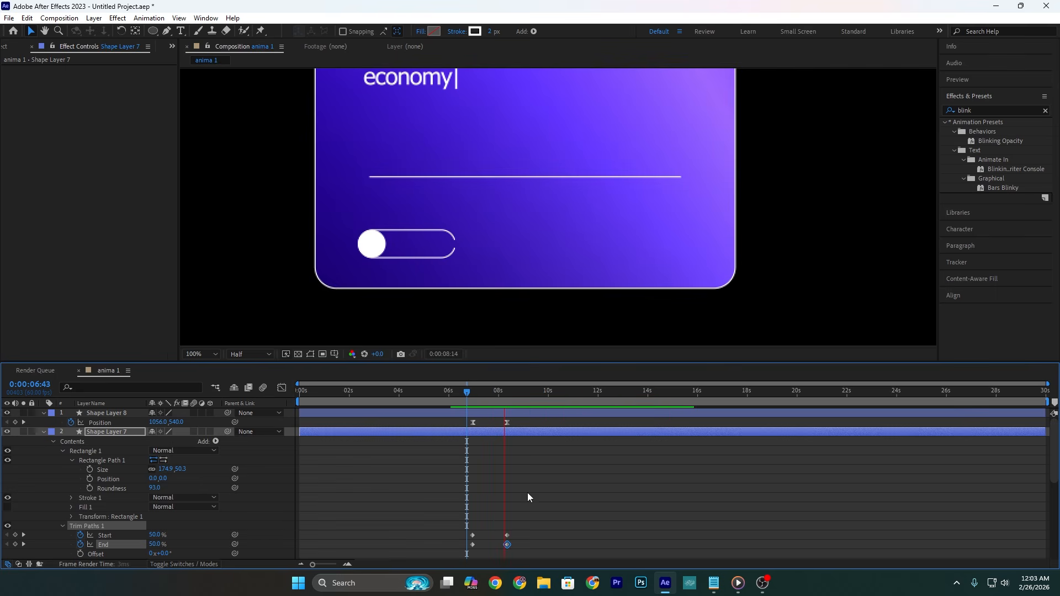
key(space)
Step: Easy-ease all the pill's Trim Paths keyframes and shape their speed curves with a fast start and slow end
drag(548, 530, 453, 545)
key(F9)
click(282, 388)
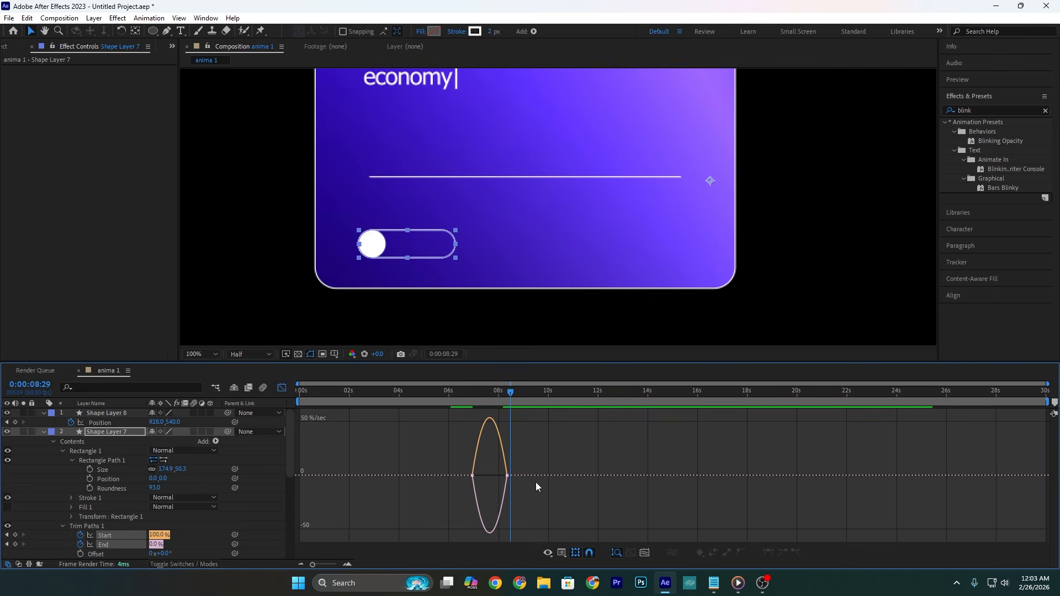
drag(536, 484, 470, 477)
key(j)
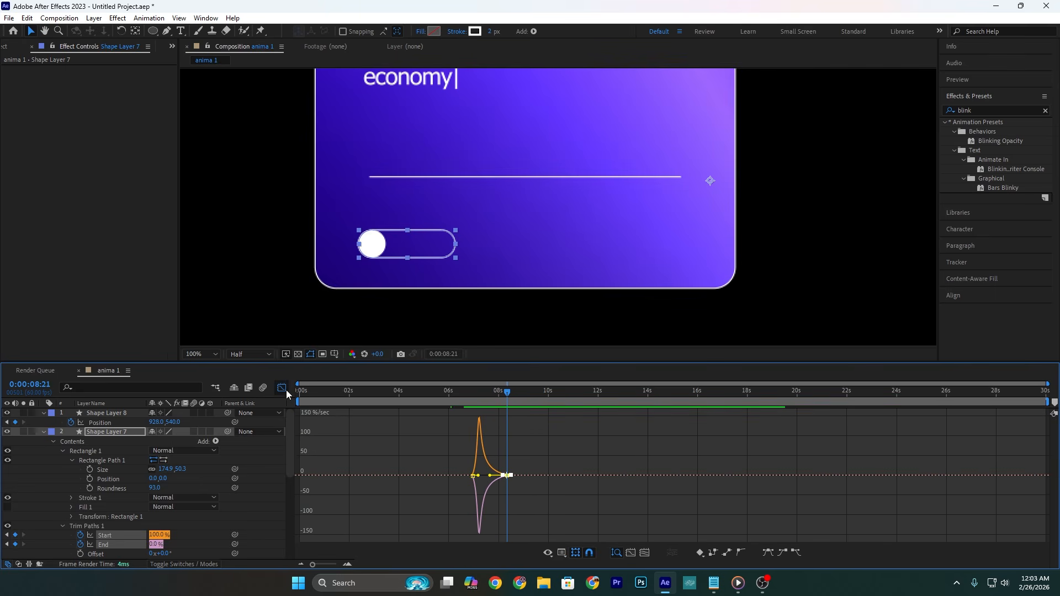
click(285, 390)
Step: Hold the circle's horizontal Position at 928 with a keyframe at 0:00:09:40 and keyframe it at 1054.7 at 0:00:11:14
drag(530, 394, 542, 403)
click(122, 435)
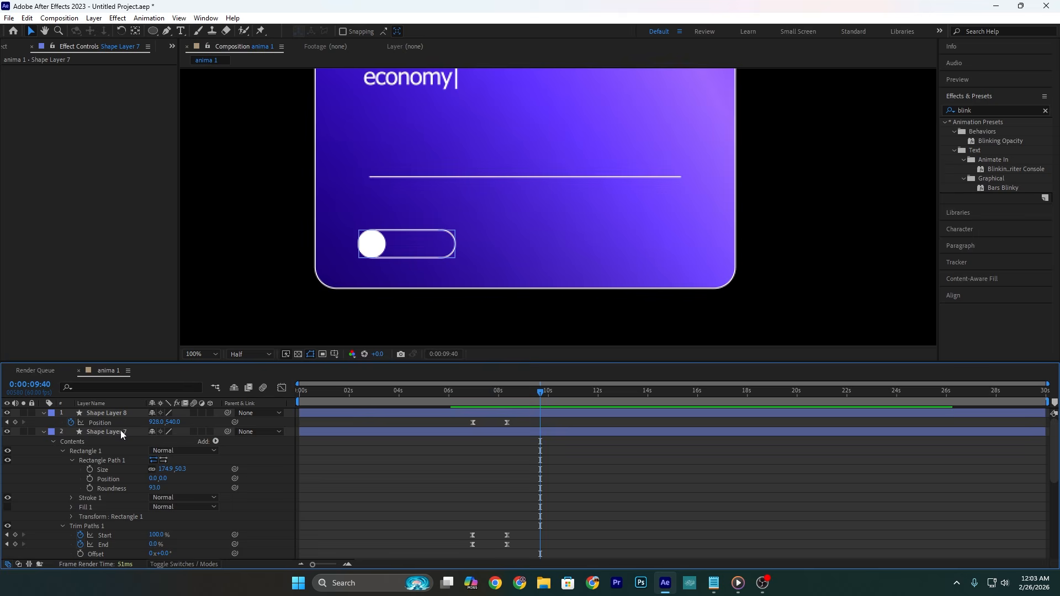
click(15, 422)
click(576, 402)
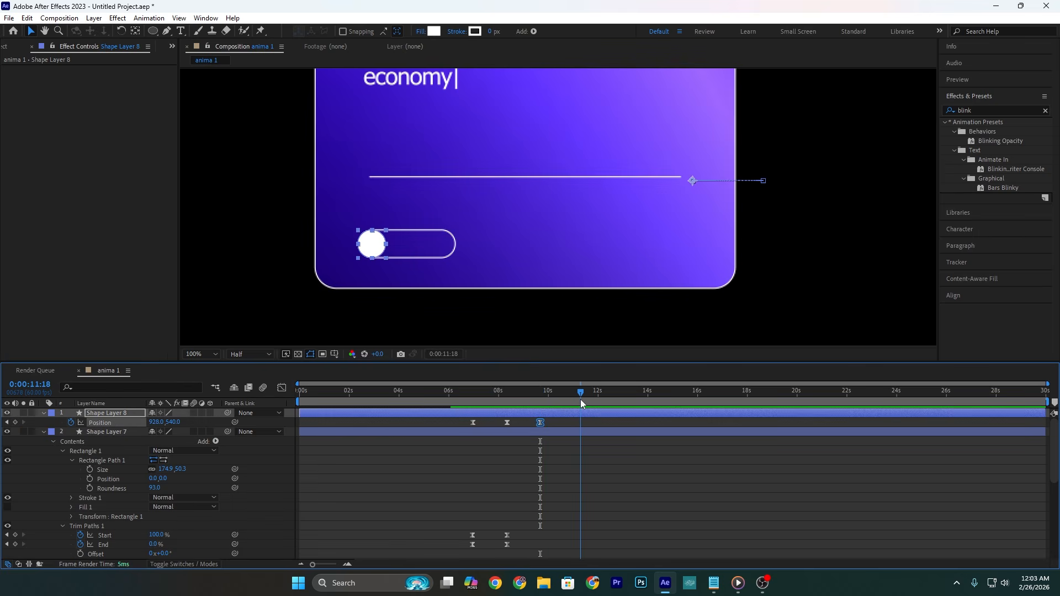
drag(581, 399, 579, 399)
drag(159, 423, 200, 429)
Step: Keyframe the circle's white fill Color at 0:00:11:14 and at the preceding Position keyframe, 0:00:09:40
click(44, 413)
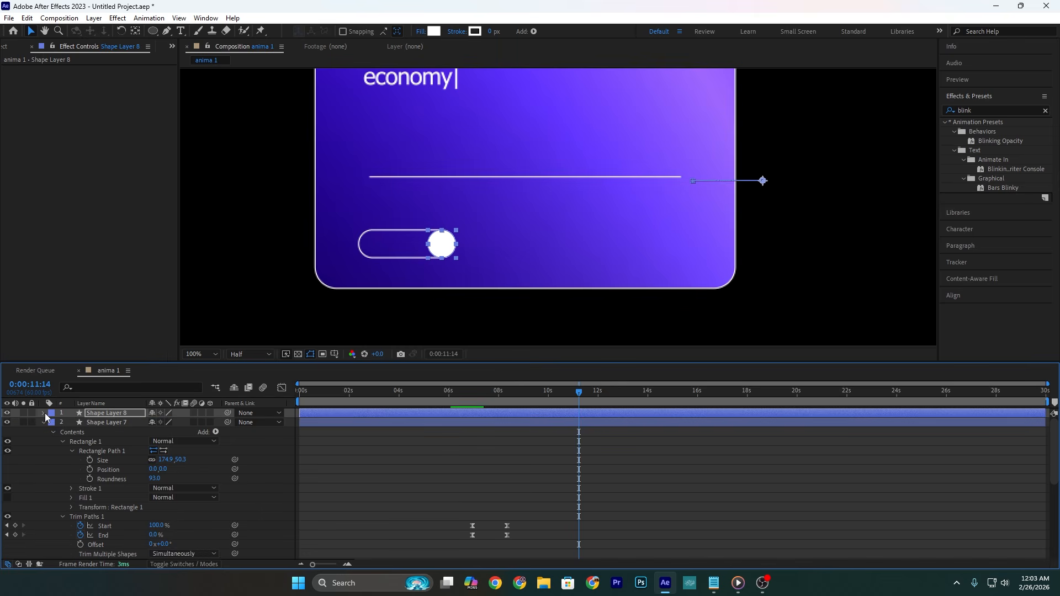
click(44, 413)
click(52, 423)
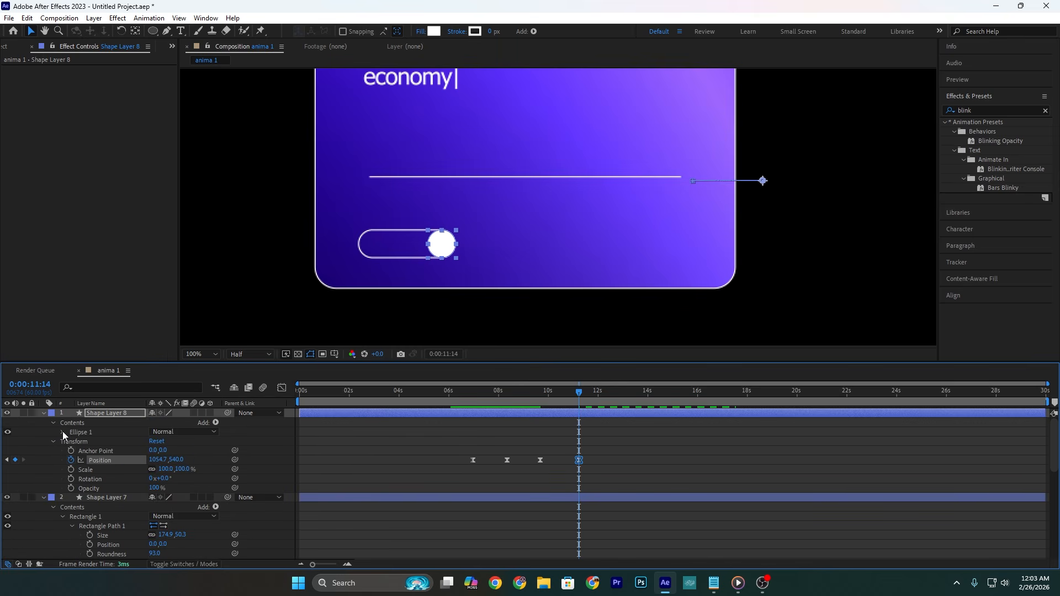
click(62, 433)
click(72, 461)
click(90, 488)
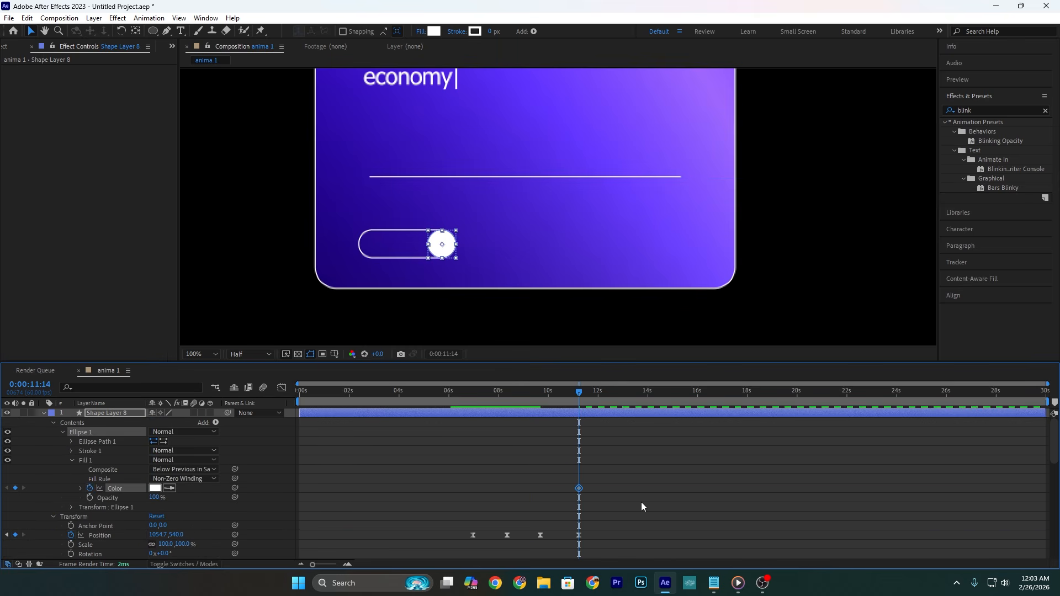
click(6, 535)
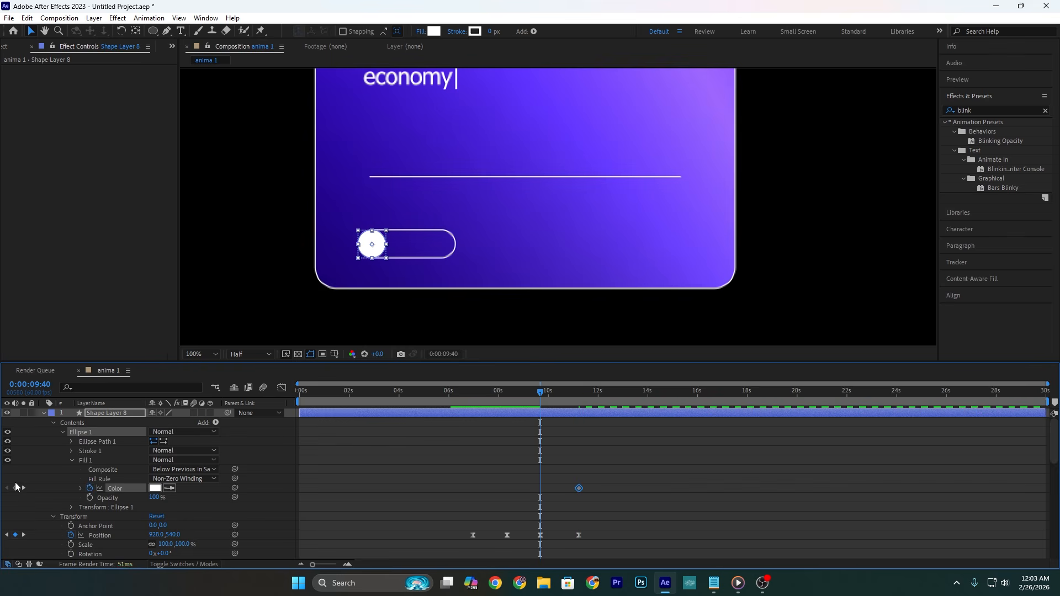
Step: Change the circle's fill Color keyframe at 0:00:11:14 to a vivid pinkish red
click(24, 489)
click(155, 488)
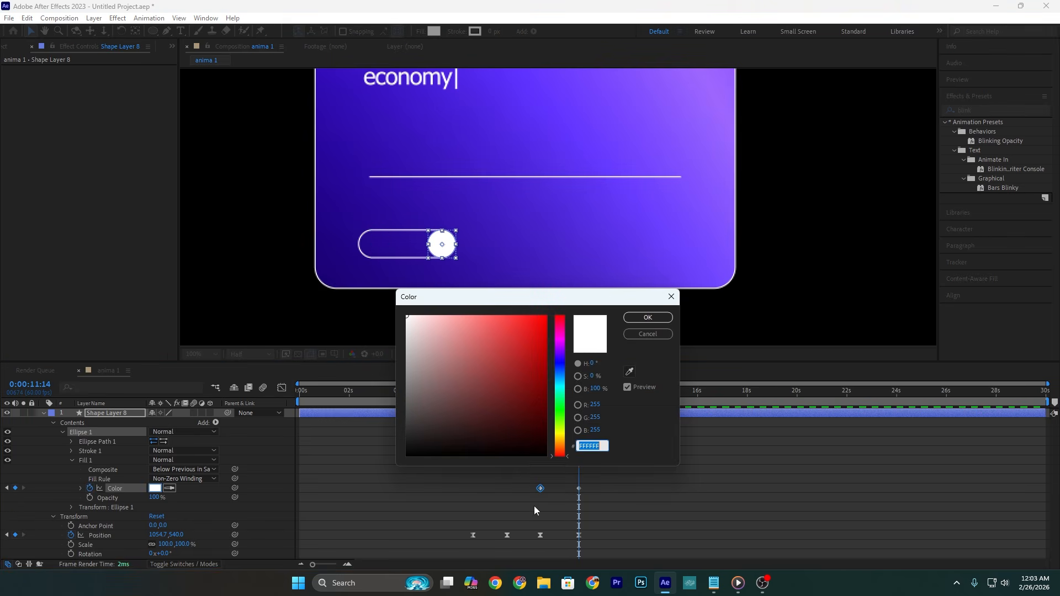
click(562, 333)
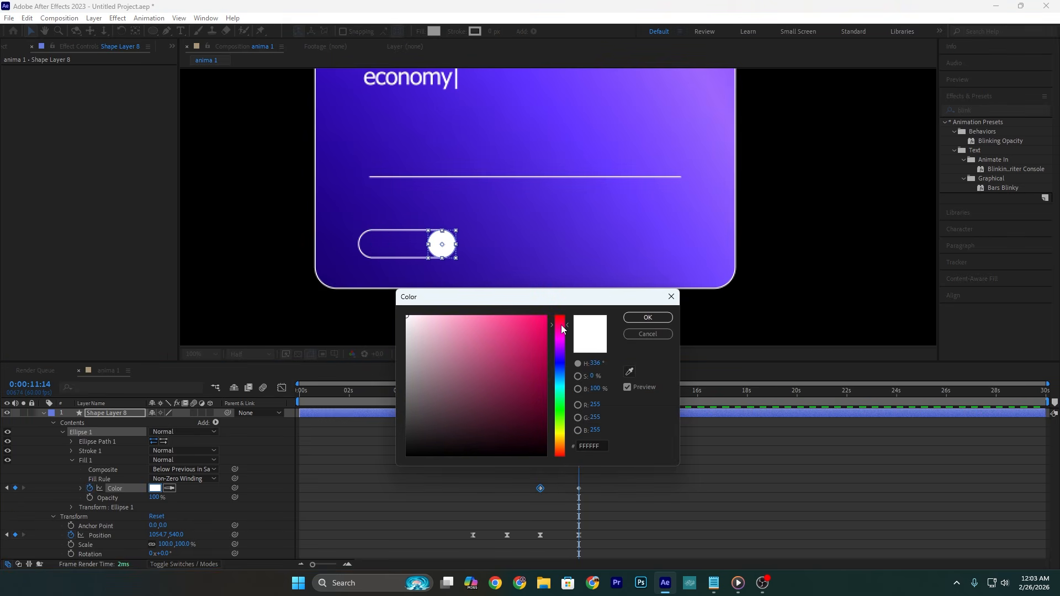
click(525, 324)
click(648, 318)
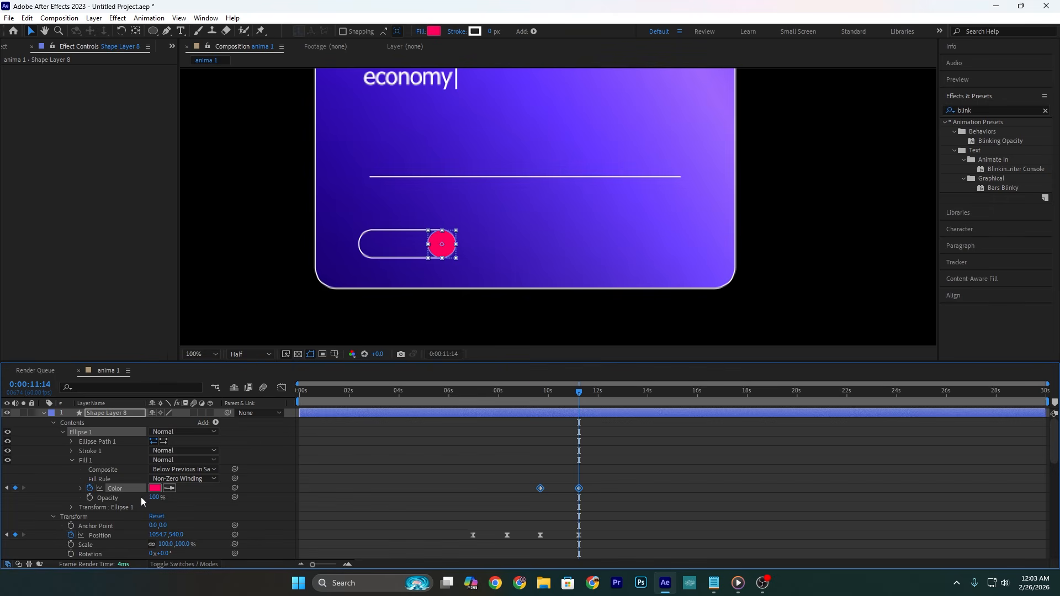
Step: Easy-ease both fill Color keyframes and shape their speed curve with a fast start and slow end
drag(619, 479, 527, 497)
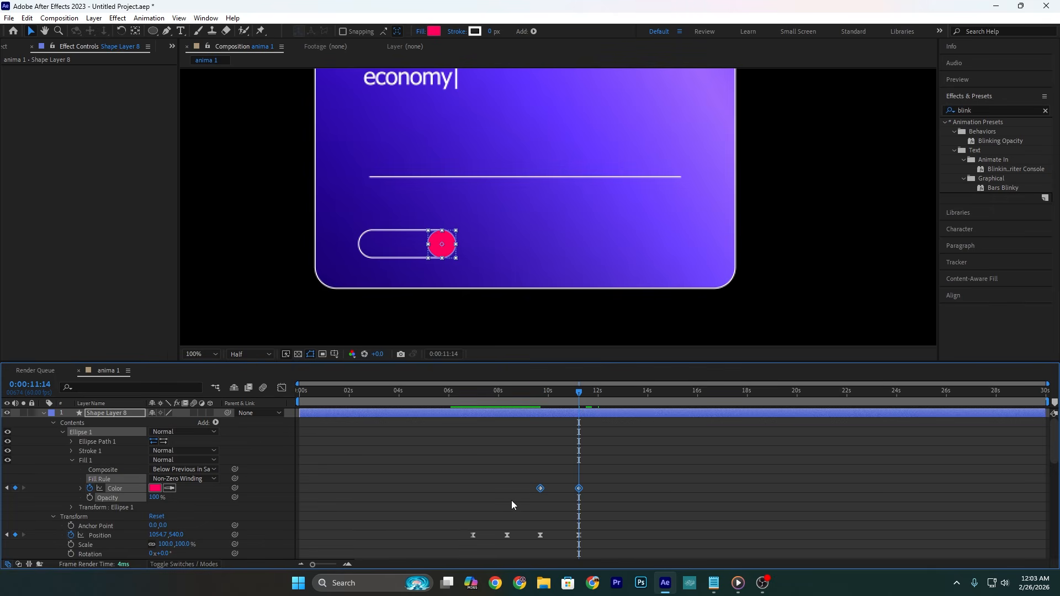
click(281, 388)
drag(569, 533, 549, 506)
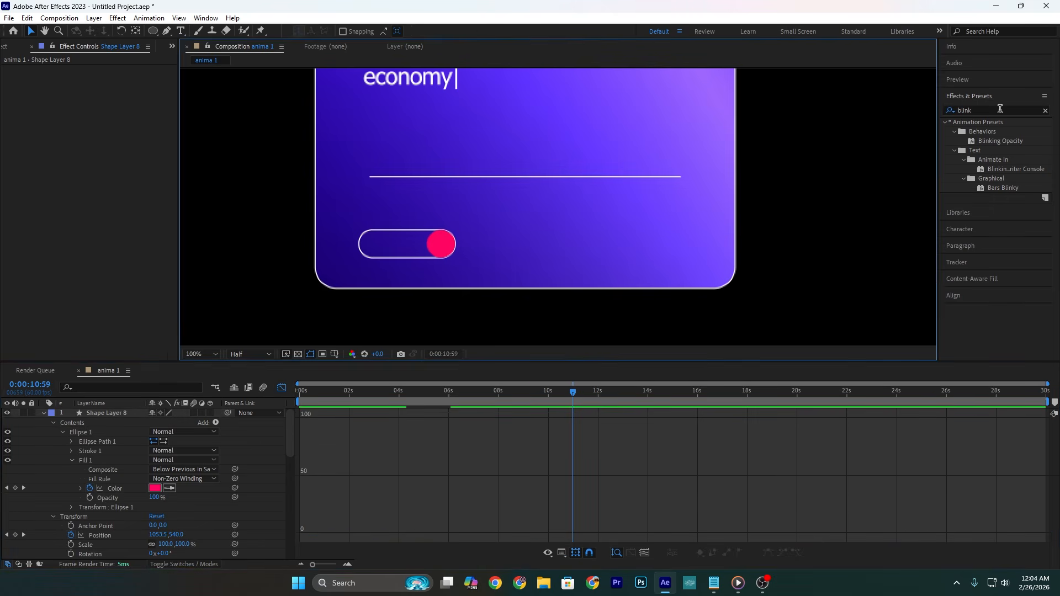
Step: Apply the Glow effect to the toggle's circle with a Glow Threshold of 50% and a Glow Radius of 47.5
drag(999, 110, 763, 113)
text(glow)
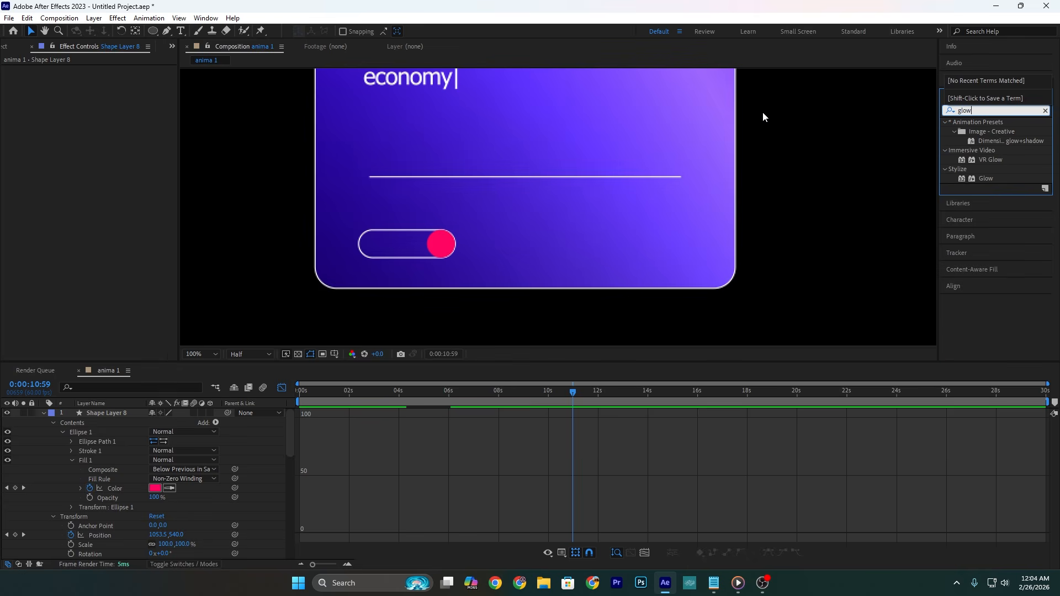
drag(986, 178, 442, 243)
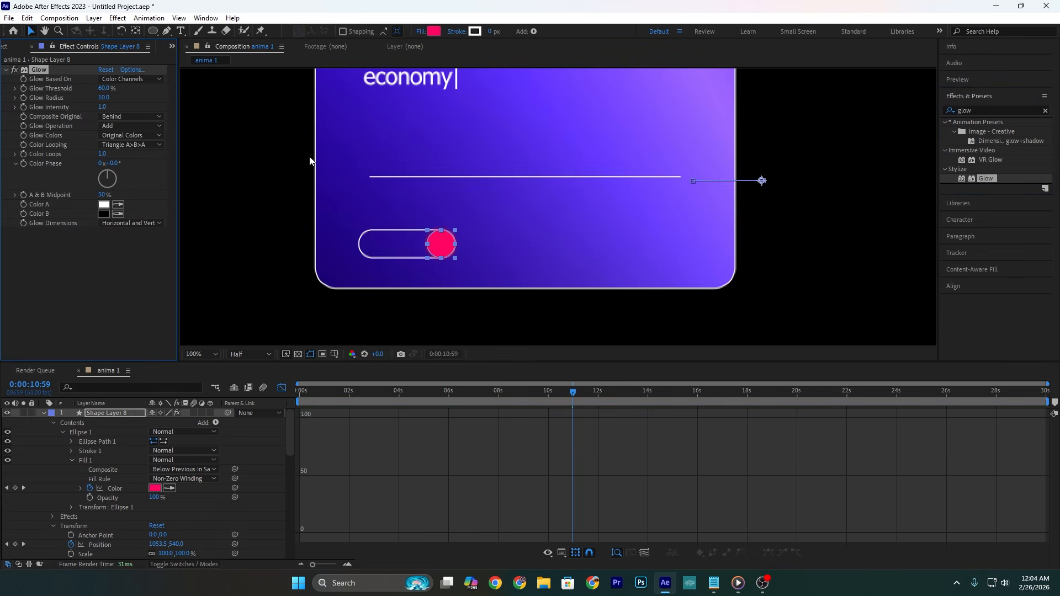
drag(104, 97, 229, 103)
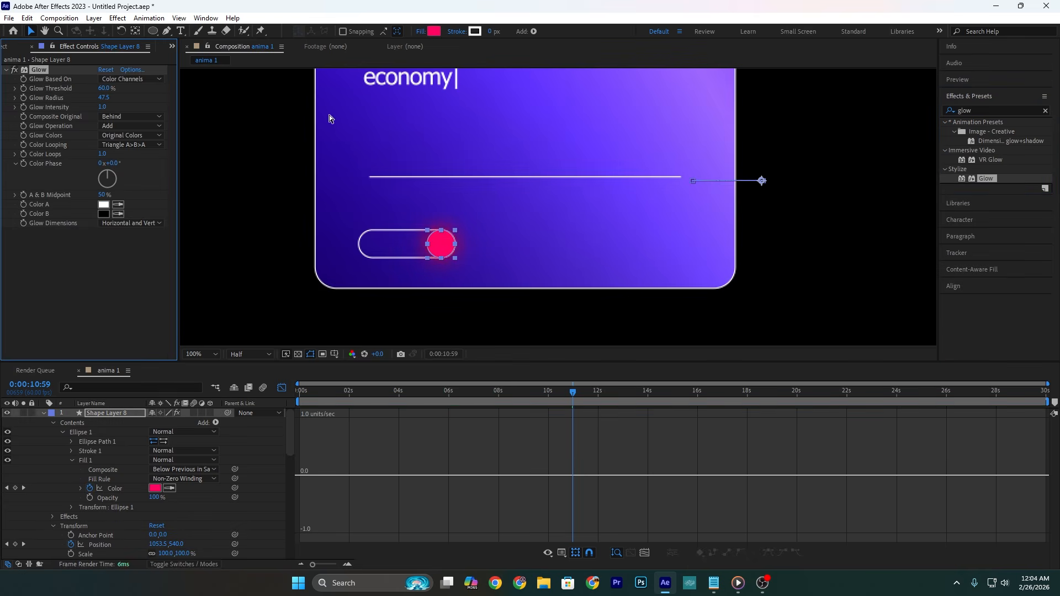
click(281, 390)
drag(532, 391, 543, 391)
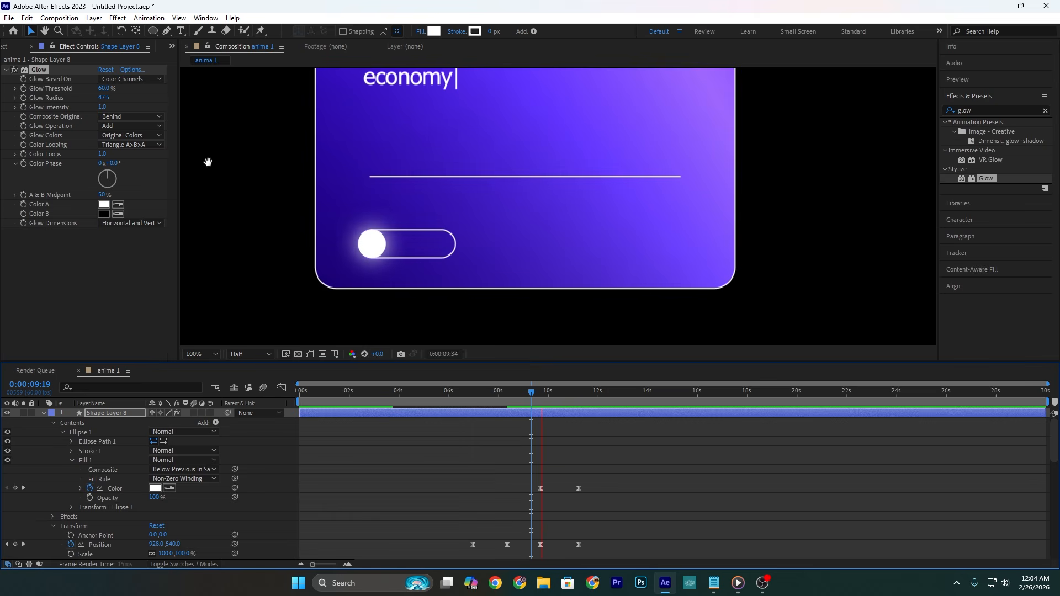
click(107, 88)
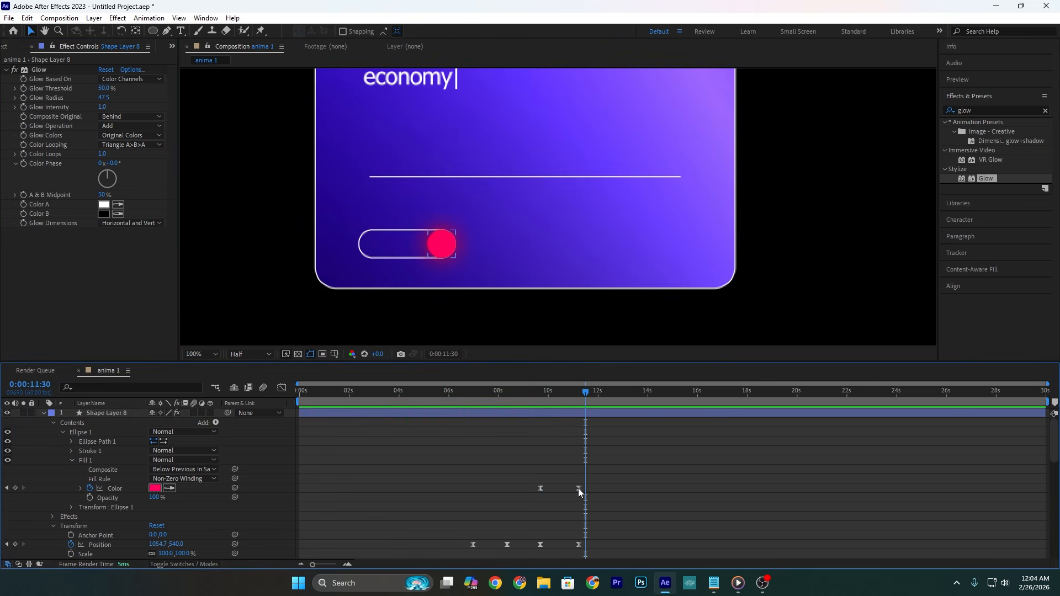
Step: Move the toggle circle's second fill Color keyframe earlier, to about 10.7 seconds, and preview the color change
drag(578, 488, 567, 489)
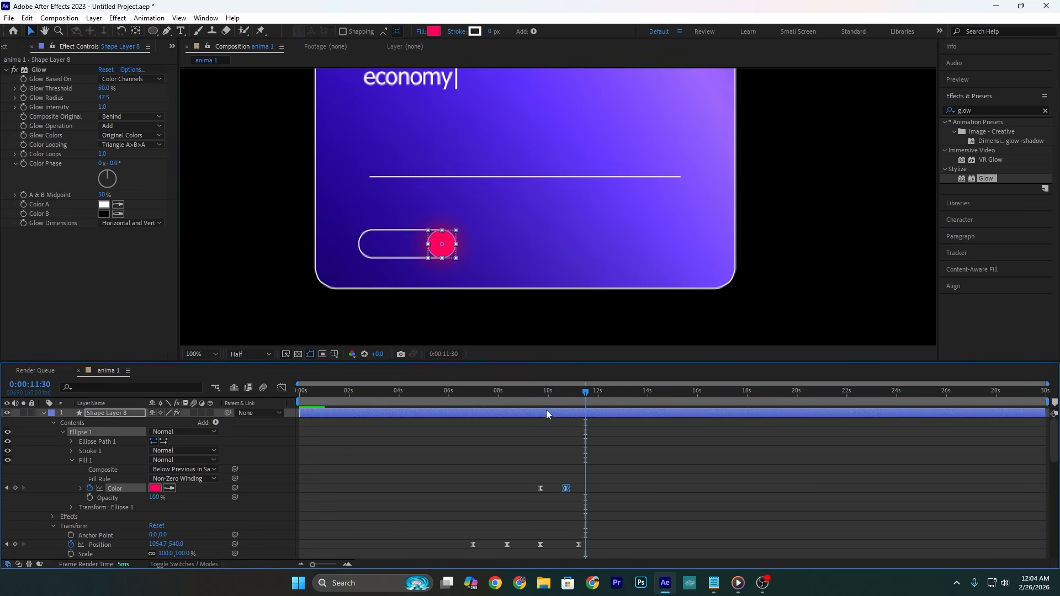
click(530, 396)
key(space)
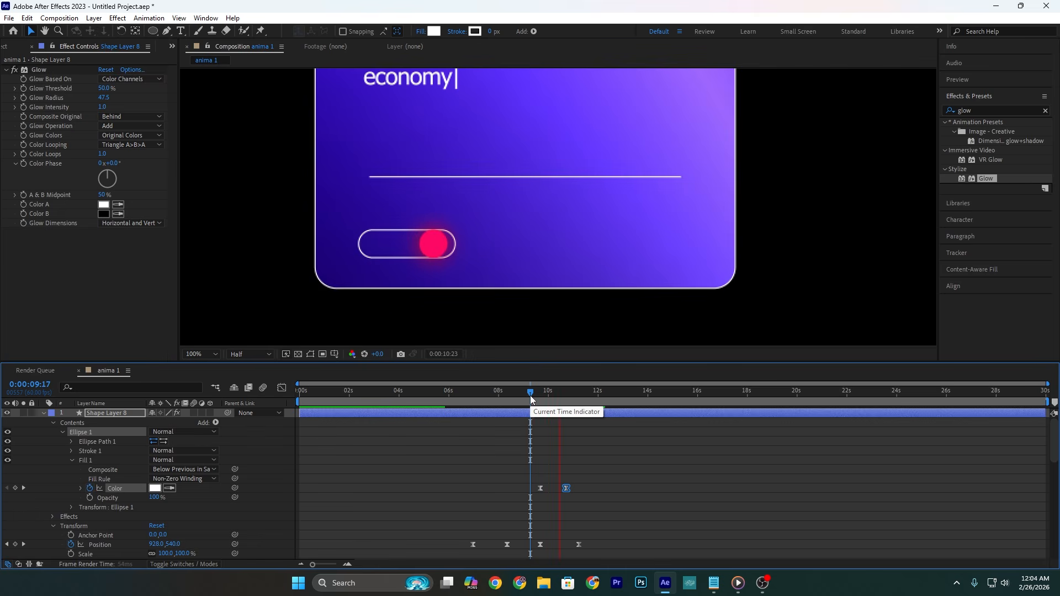
key(space)
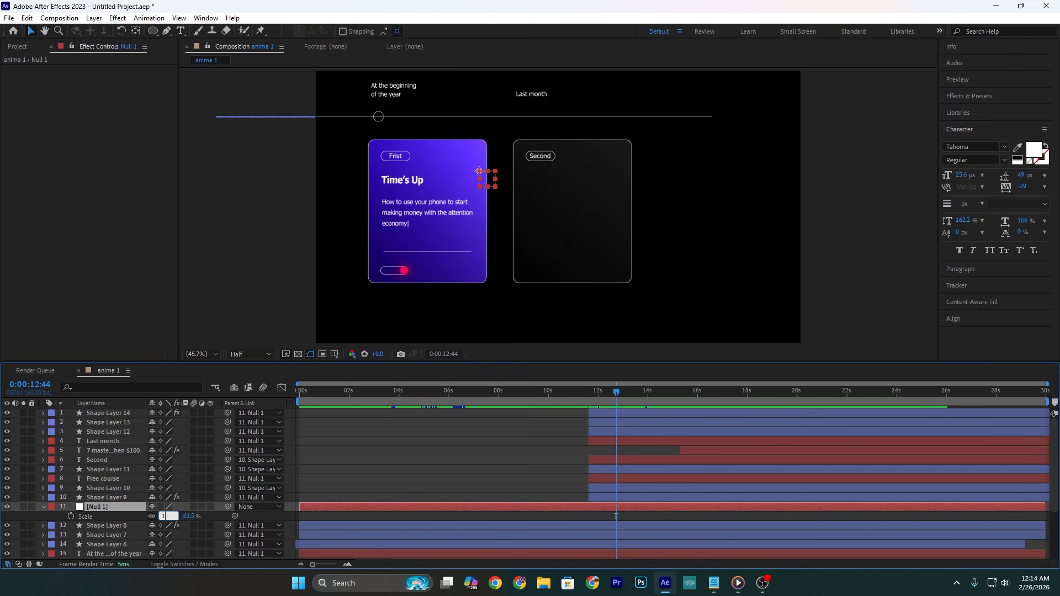
Step: Set Null 1's Scale to 100% and add a two-node camera with a 1 mm aperture
click(331, 483)
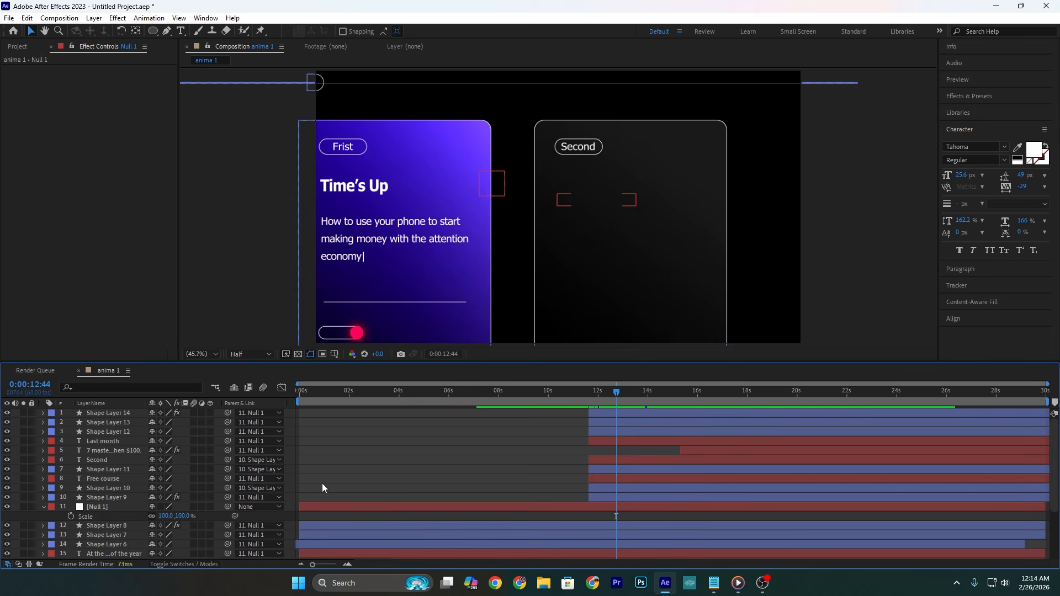
right_click(67, 442)
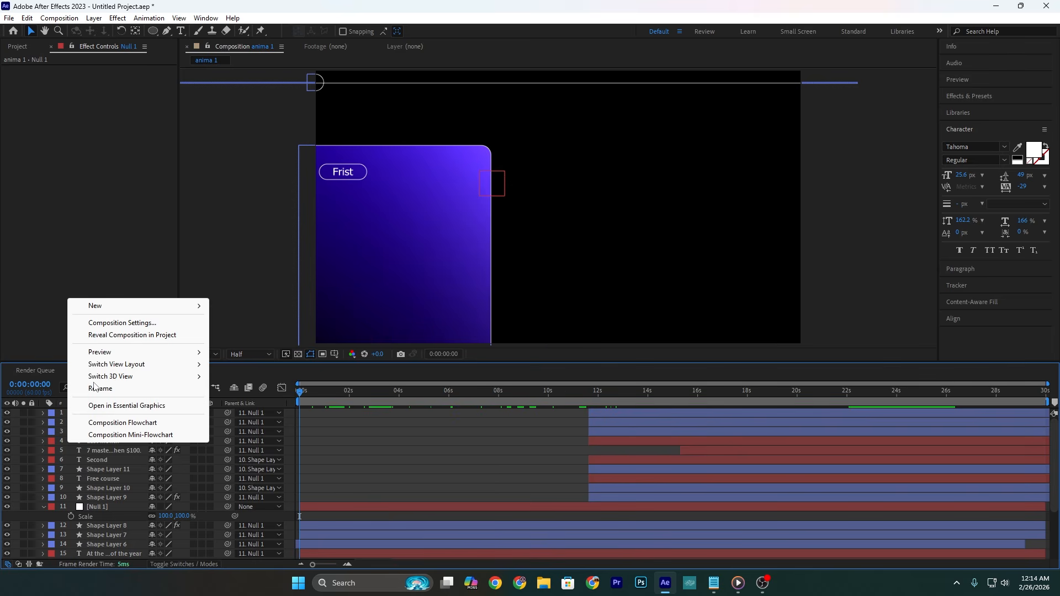
mouse_move(133, 305)
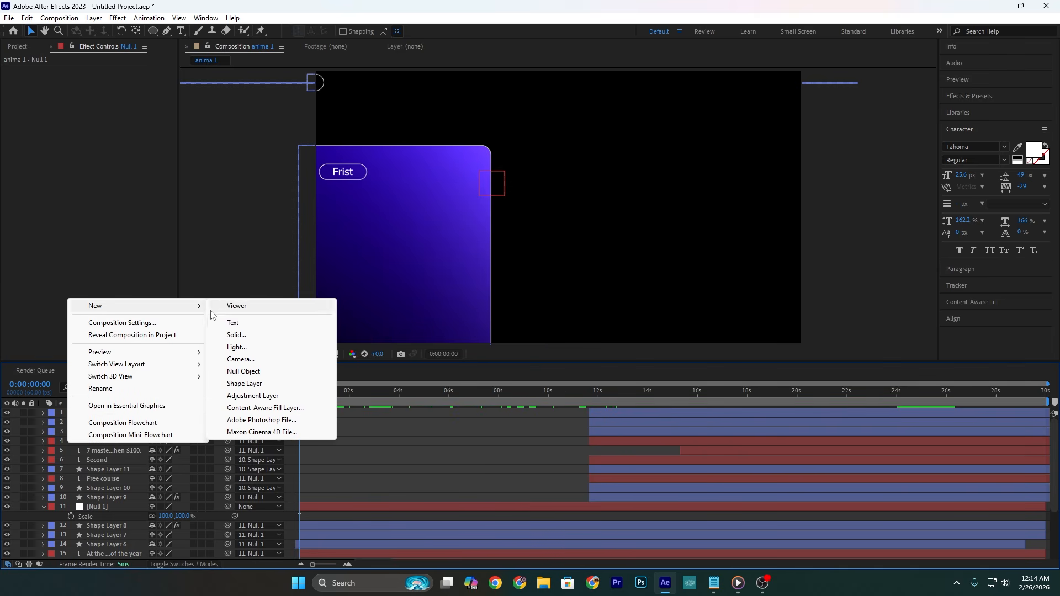
click(246, 360)
click(390, 493)
text(1)
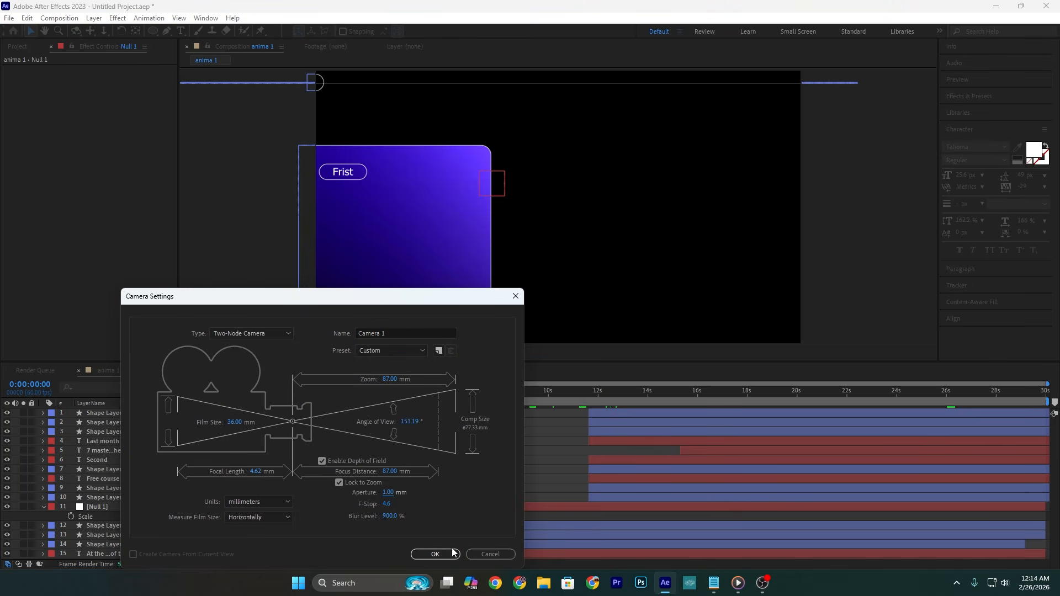
click(452, 553)
key(Return)
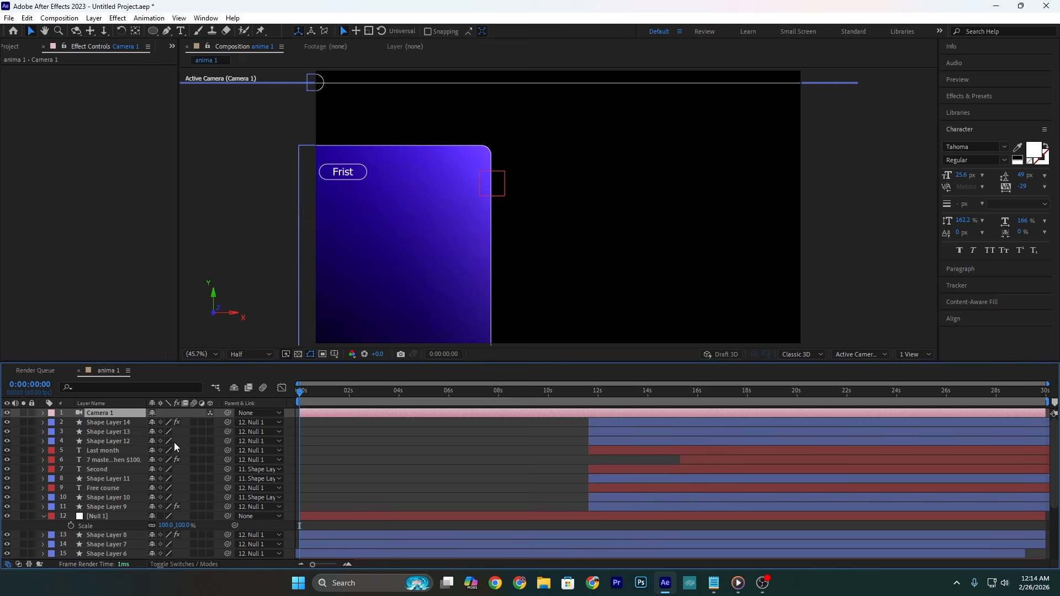
Step: Add a new null object above the camera and parent Camera 1 to it
right_click(19, 432)
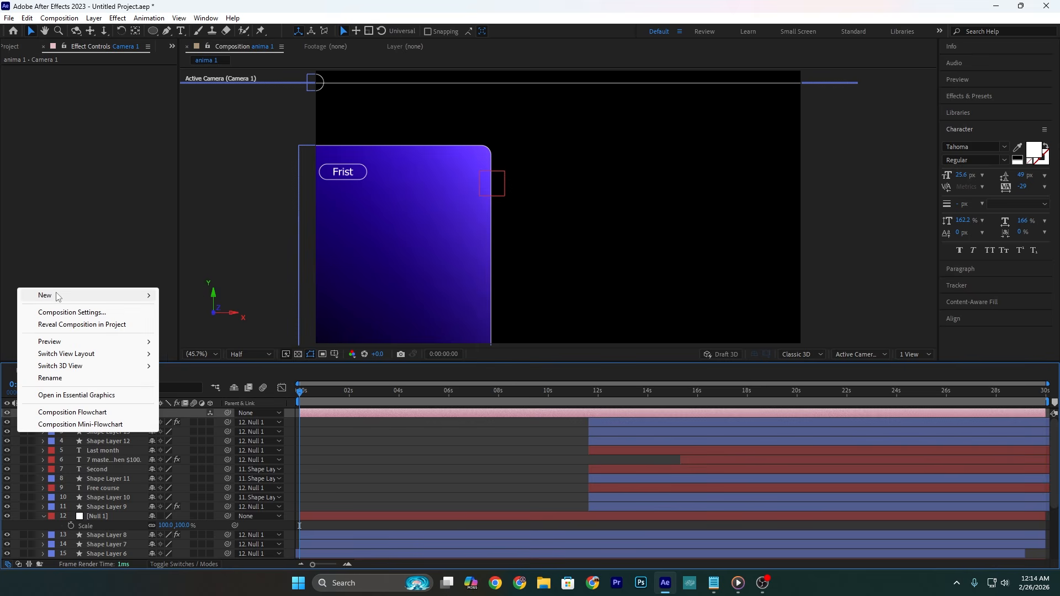
mouse_move(110, 296)
click(208, 361)
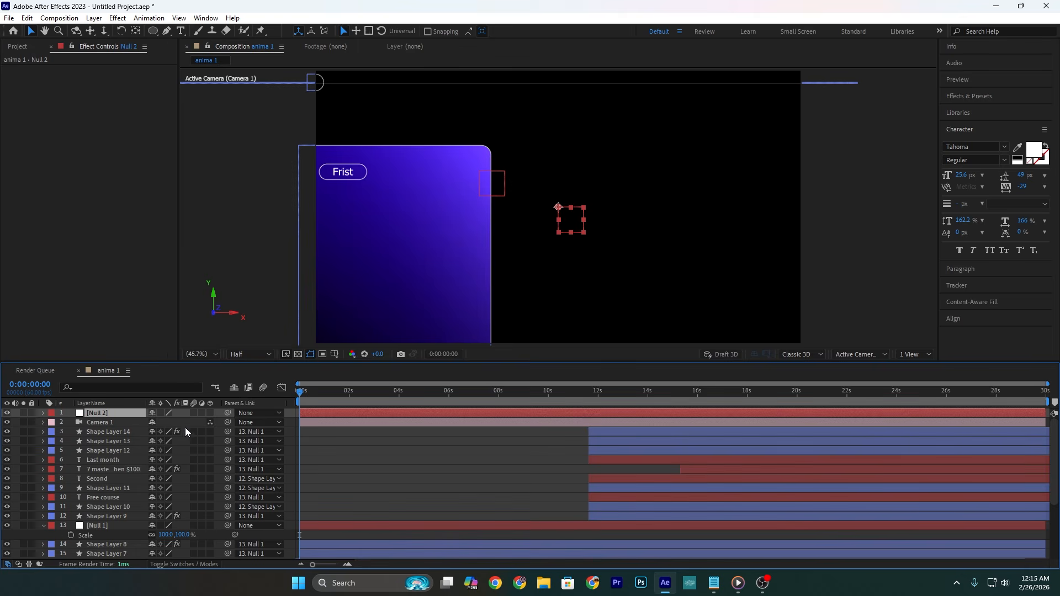
drag(209, 424, 91, 413)
Step: Enable 3D for all shape, text and null layers in the composition, including Null 2
drag(209, 432, 217, 568)
scroll(57, 436, up, 2)
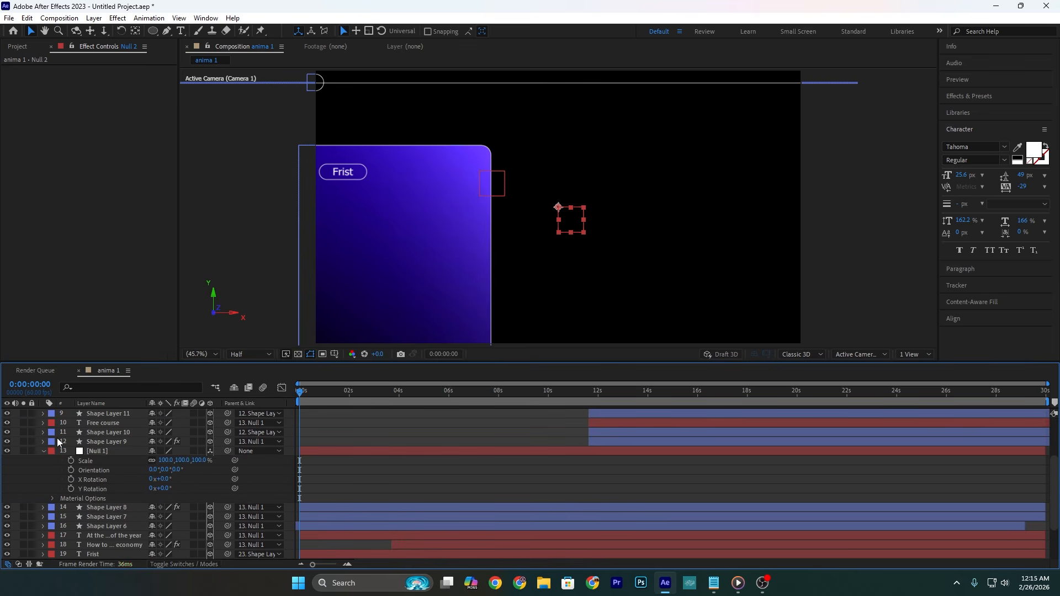
scroll(114, 415, up, 5)
key(p)
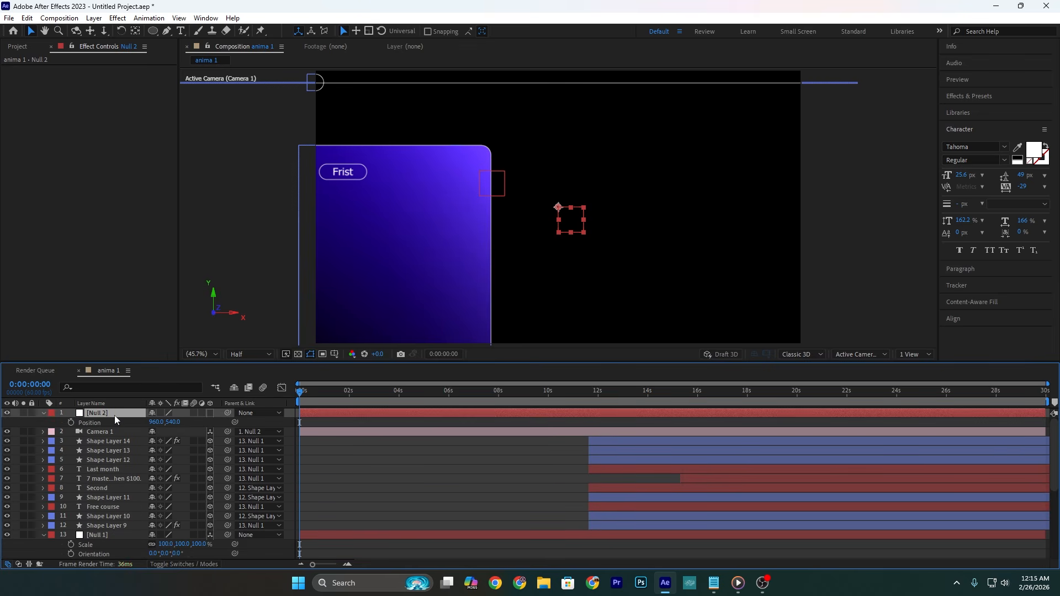
click(210, 413)
Step: Set Null 2's Position to 75, 188, 0 and Orientation to 0°, 1.8°, 8.7°, and keyframe the Position at 0:00:00:00
drag(155, 423, 72, 425)
key(space)
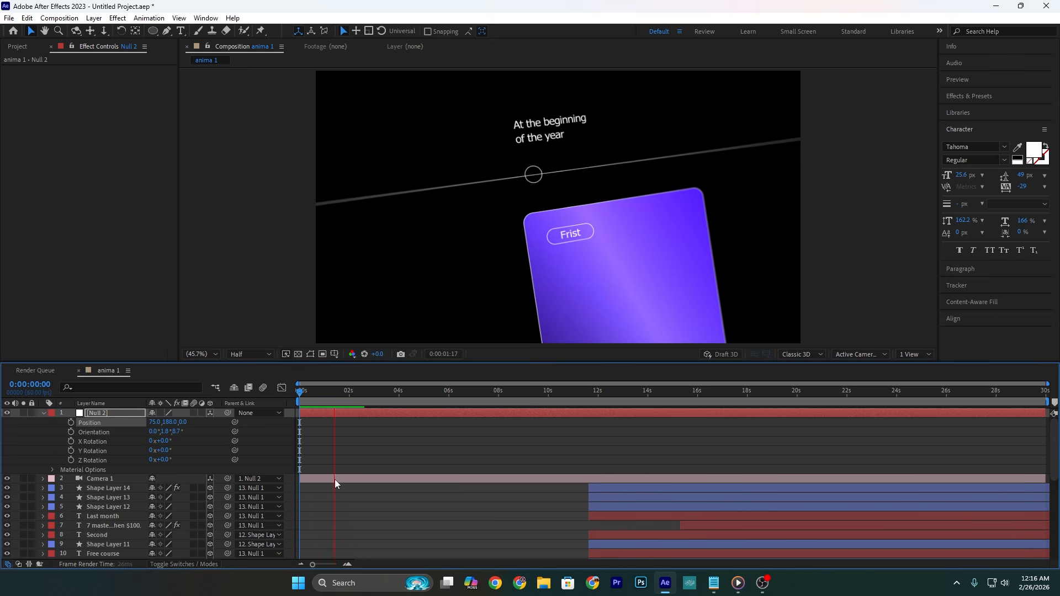
click(335, 457)
click(340, 392)
key(Home)
click(72, 422)
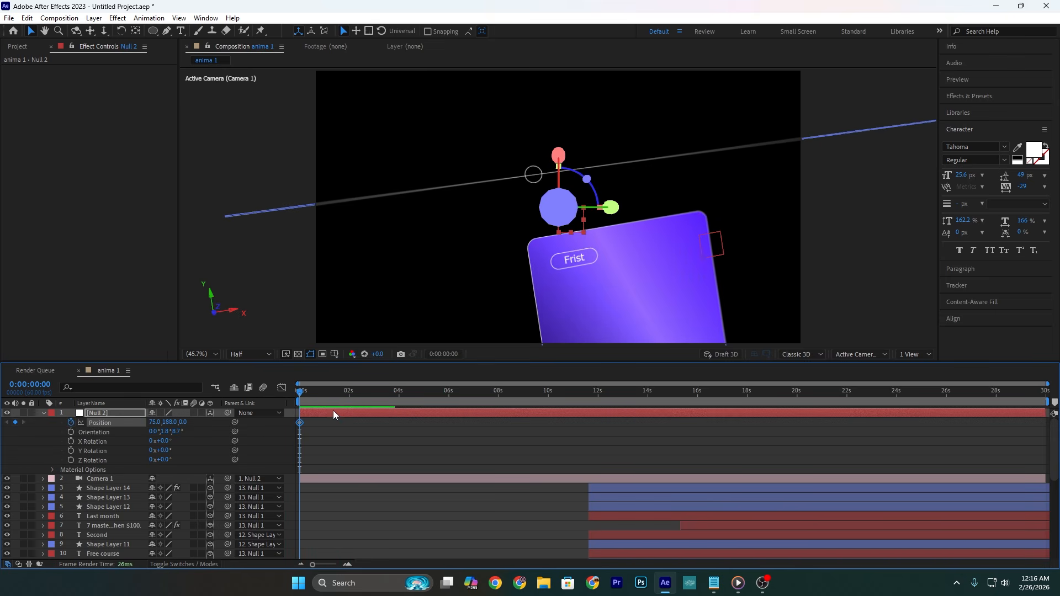
Step: Keyframe Null 2's horizontal Position at 233 at 0:00:01:49 and preview the camera move
drag(299, 396, 345, 392)
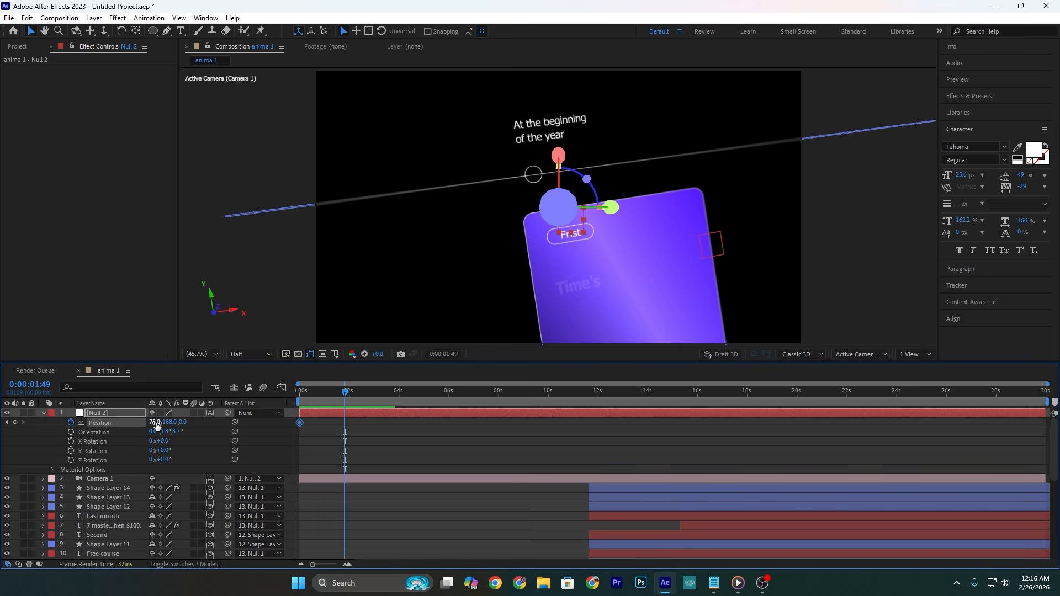
drag(156, 425, 271, 414)
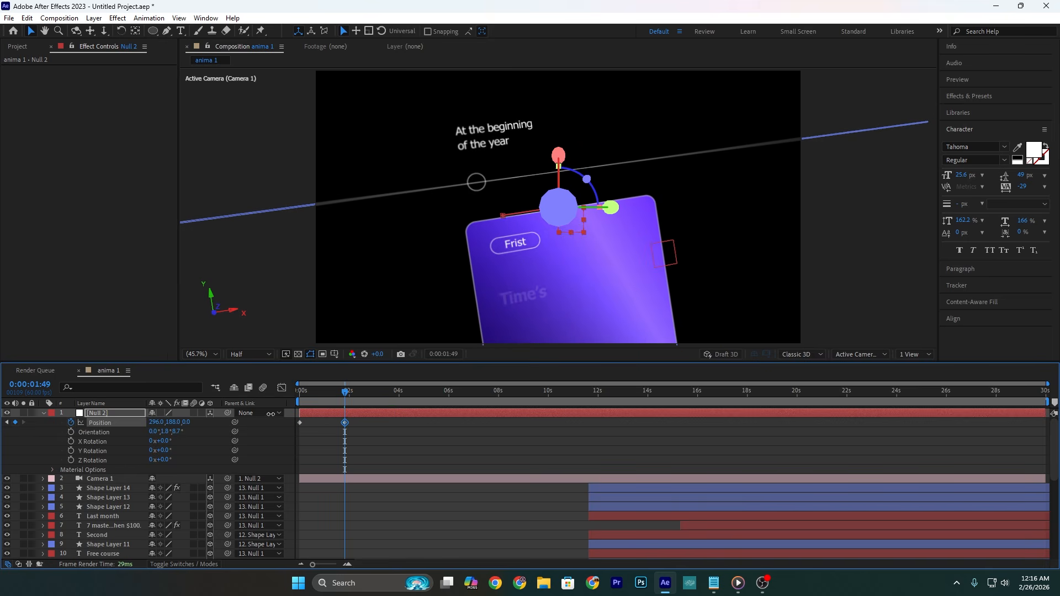
key(space)
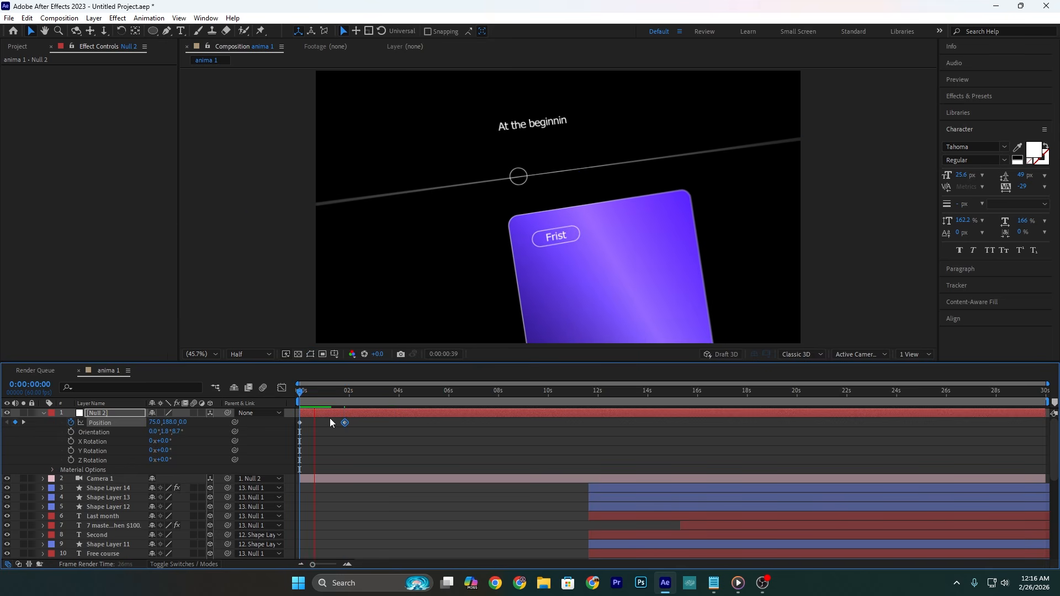
key(space)
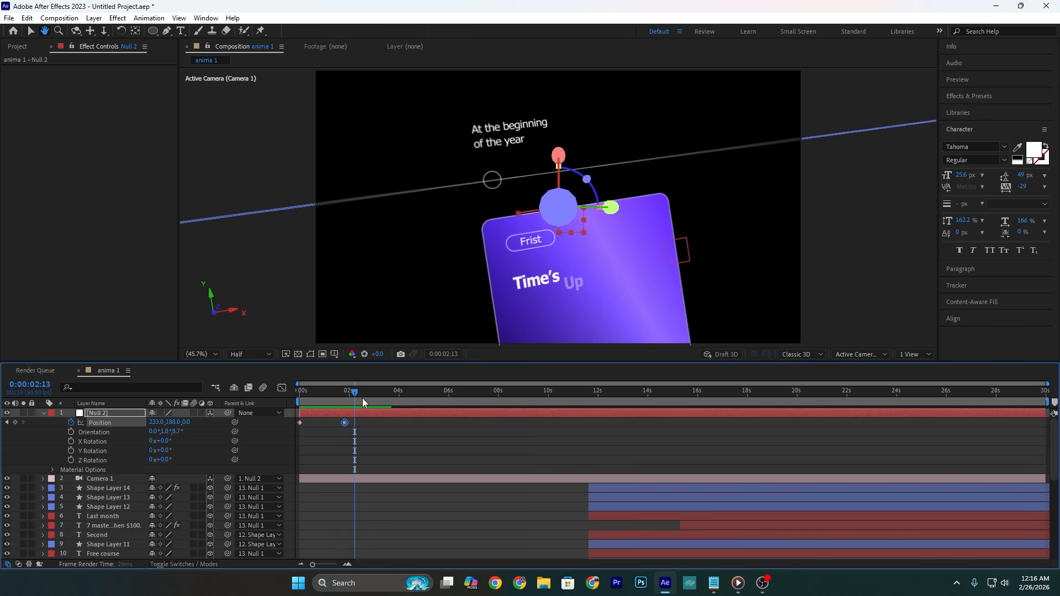
Step: Keyframe the Position of the circle marker on the timeline line at about 4.5 seconds and at 0:00:01:17
key(Home)
click(531, 175)
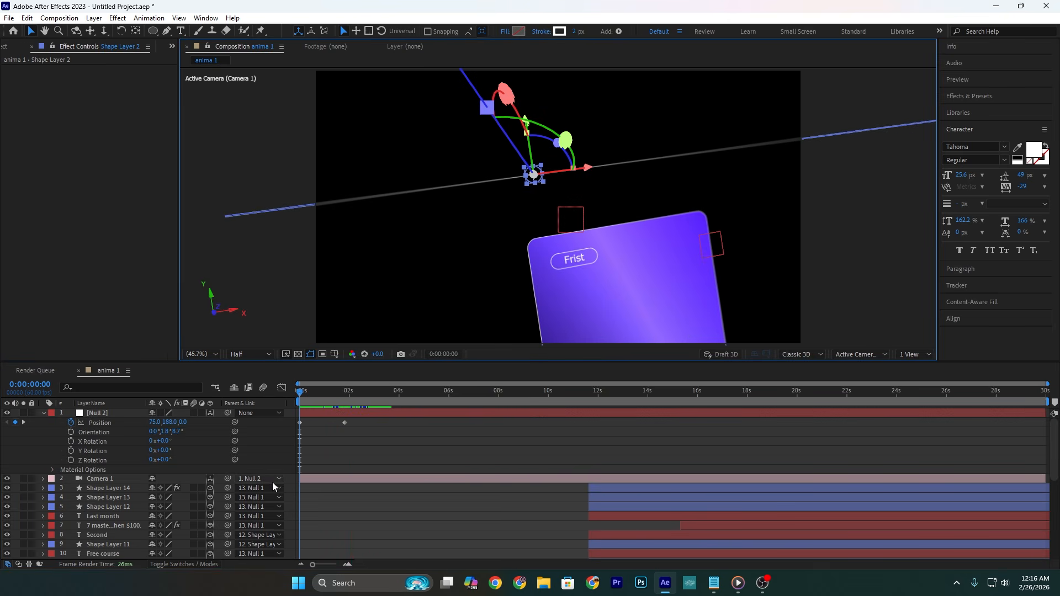
scroll(327, 454, down, 6)
key(p)
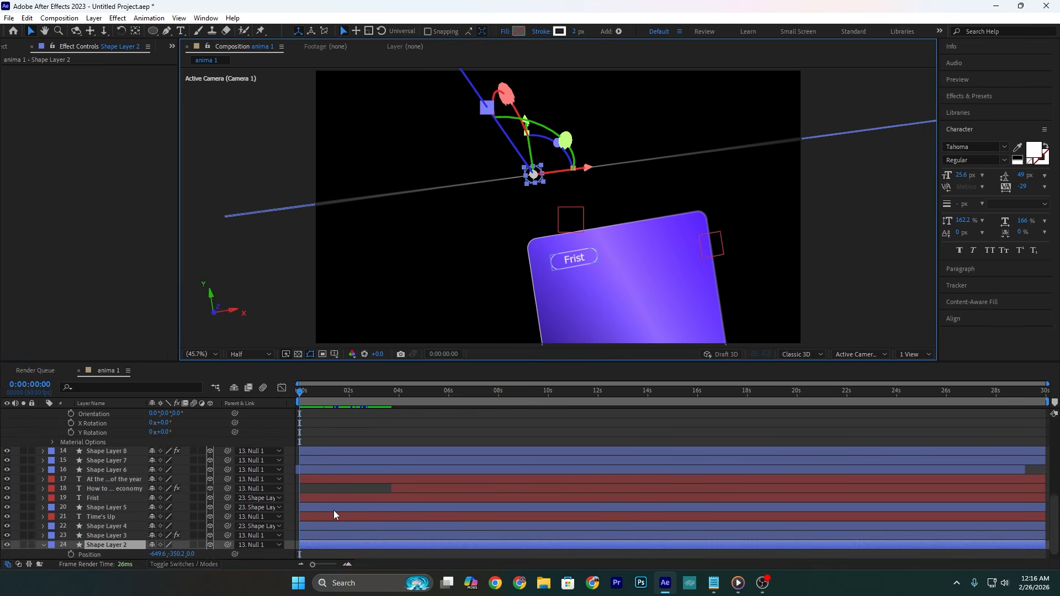
drag(301, 391, 412, 396)
key(alt+shift+p)
click(15, 554)
click(7, 554)
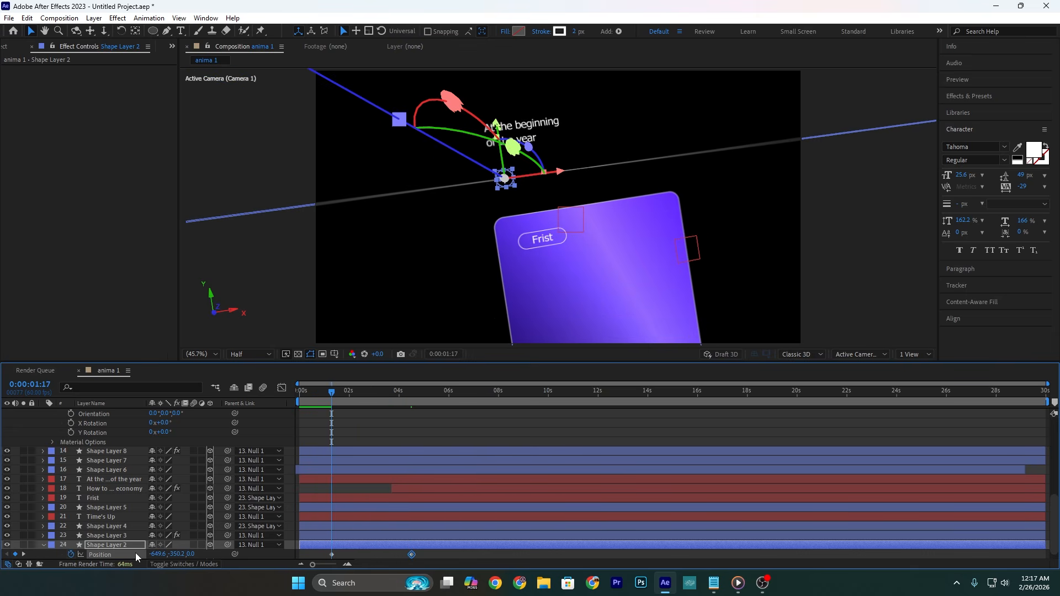
Step: Set the circle marker's horizontal Position to -1346.6 at 0:00:01:17, trim its layer to start there, and preview the motion
drag(158, 554, 1, 555)
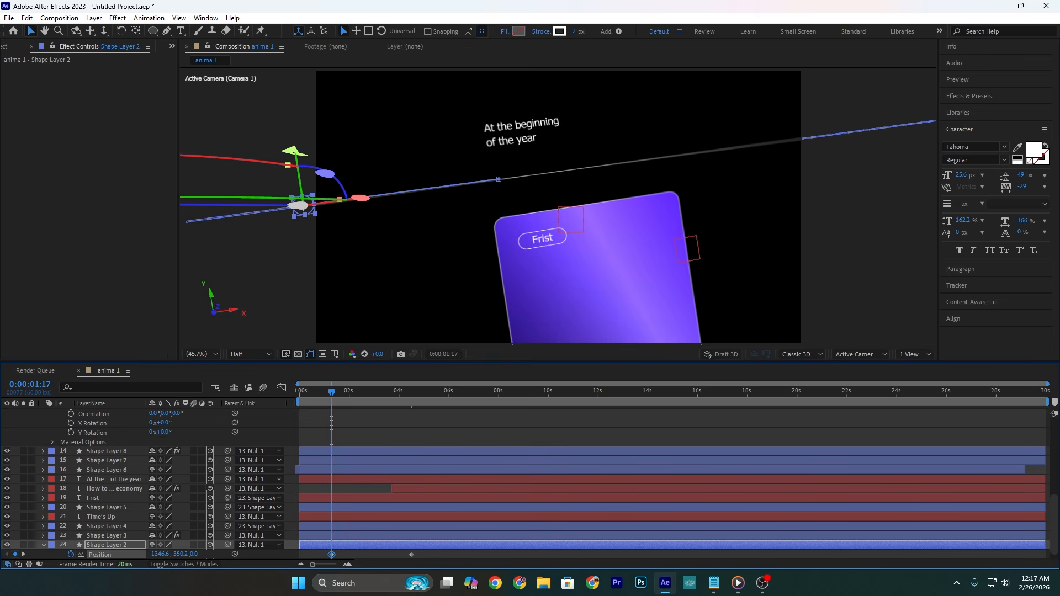
key(space)
key(space)
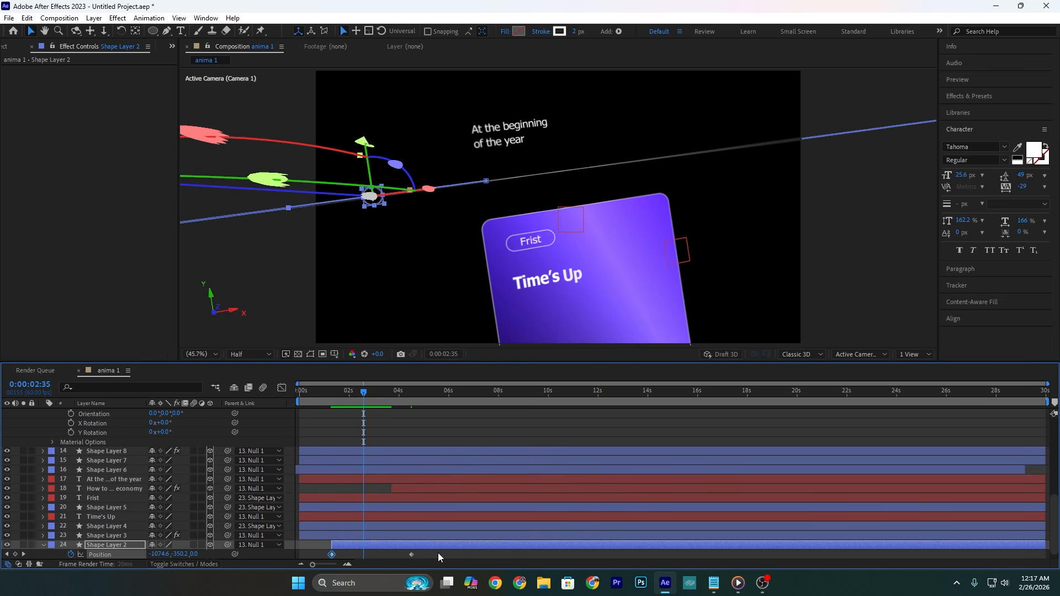
Step: Easy-ease both Position keyframes of the circle marker and shape their speed curve with a fast start and slow end
drag(439, 553, 318, 537)
key(F9)
click(286, 383)
drag(345, 533, 331, 535)
drag(399, 534, 387, 534)
key(space)
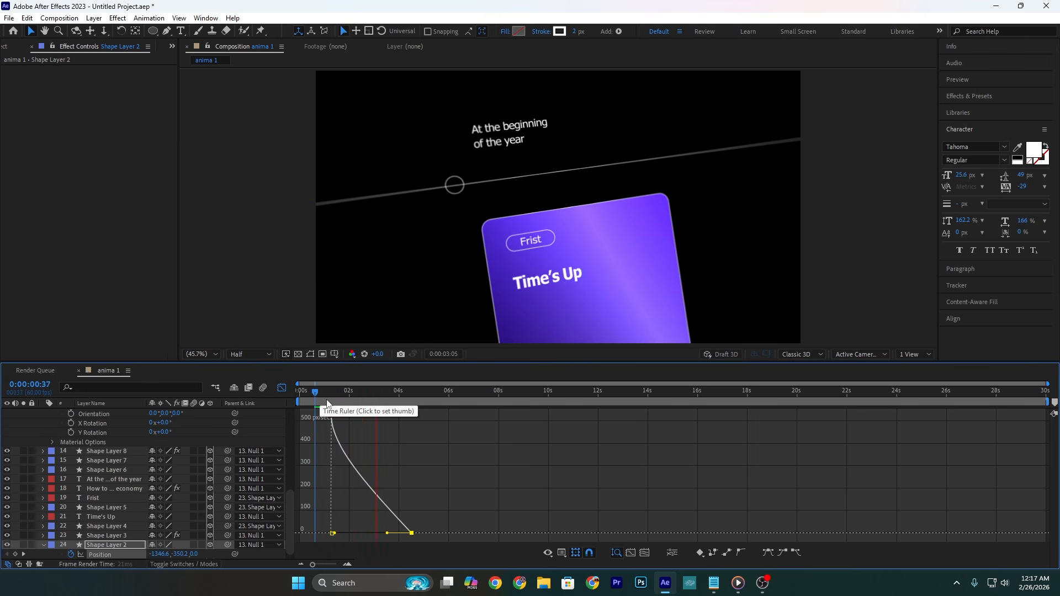
click(283, 388)
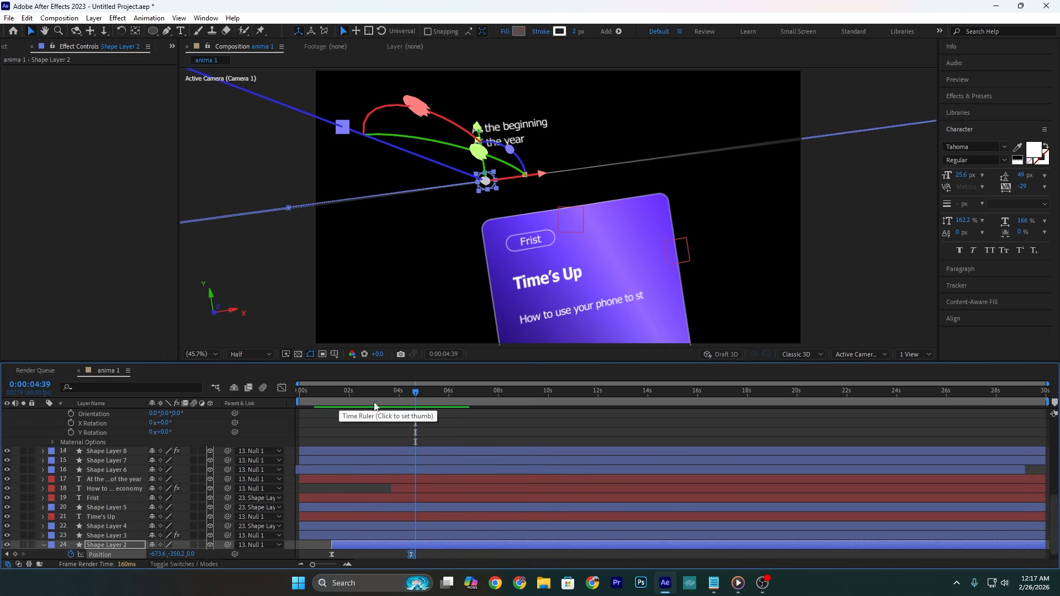
Step: Duplicate Null 2 and Camera 1 together and place both copies above the originals
click(422, 445)
scroll(321, 429, up, 10)
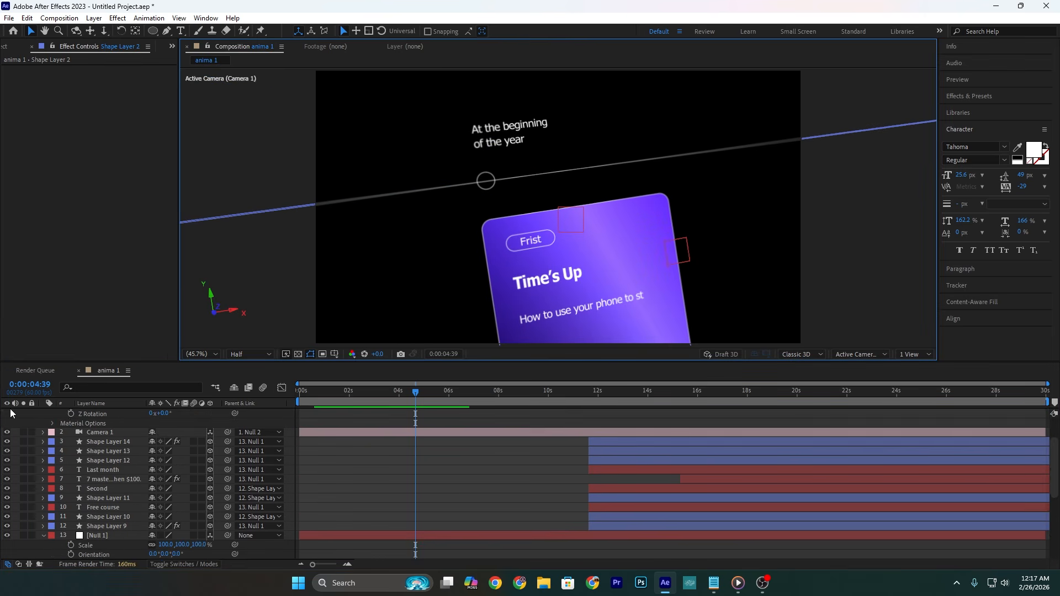
click(45, 414)
click(123, 413)
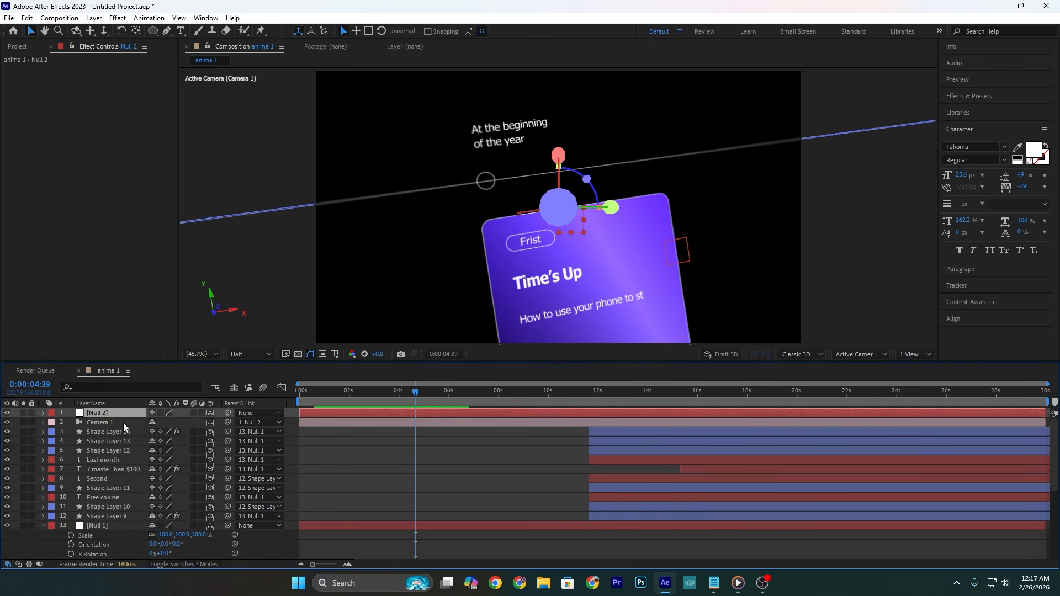
ctrl+click(123, 423)
key(ctrl+d)
drag(123, 429, 115, 418)
Step: Trim the original null and Camera 1 to end at 0:00:04:39, and their copies to start at that time
click(418, 432)
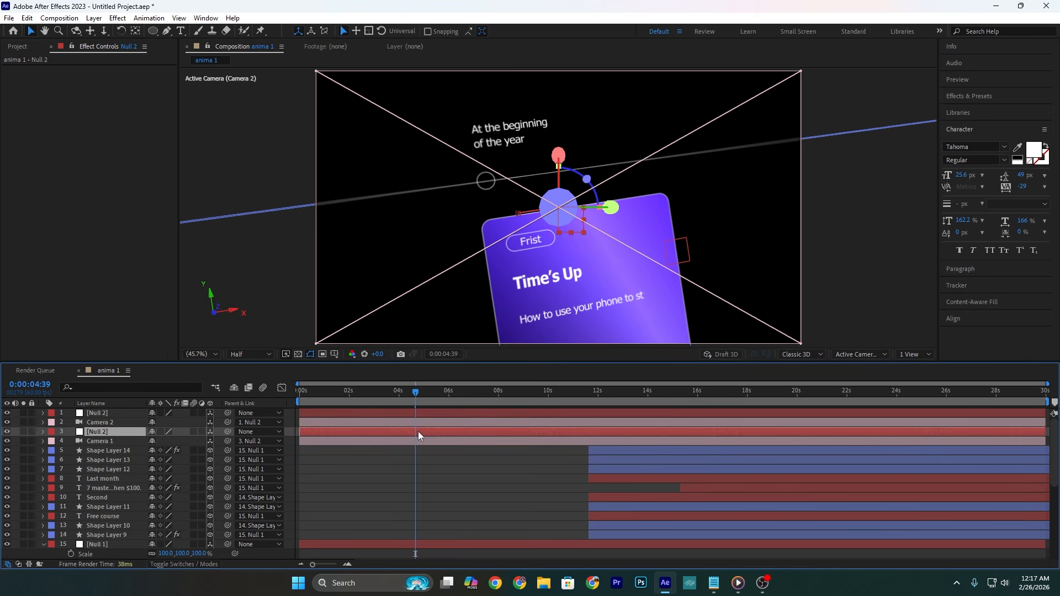
ctrl+click(421, 439)
key(alt+bracketright)
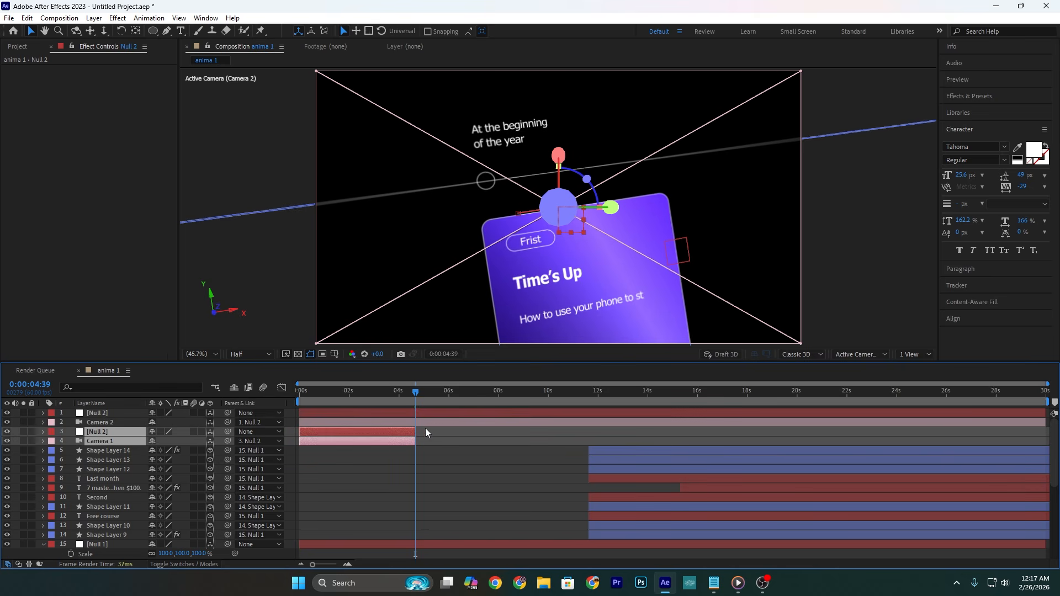
click(429, 415)
ctrl+click(430, 420)
key(alt+bracketleft)
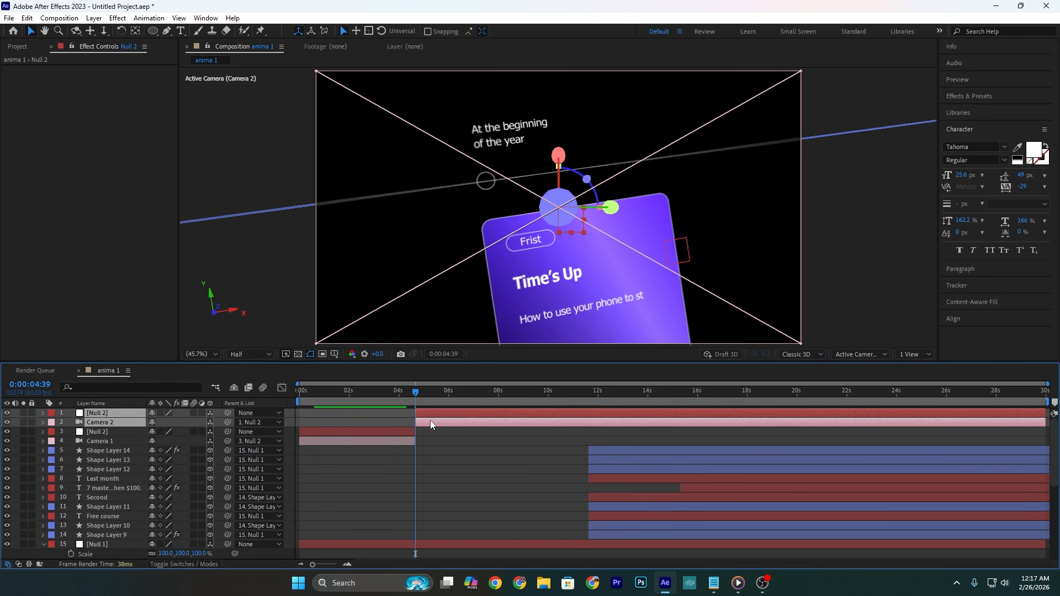
Step: Set the copied null's Orientation to 0, 1.9, 3.4 and keyframe its Position at 296, 277, 53 at 0:00:04:39
ctrl+click(429, 419)
key(p)
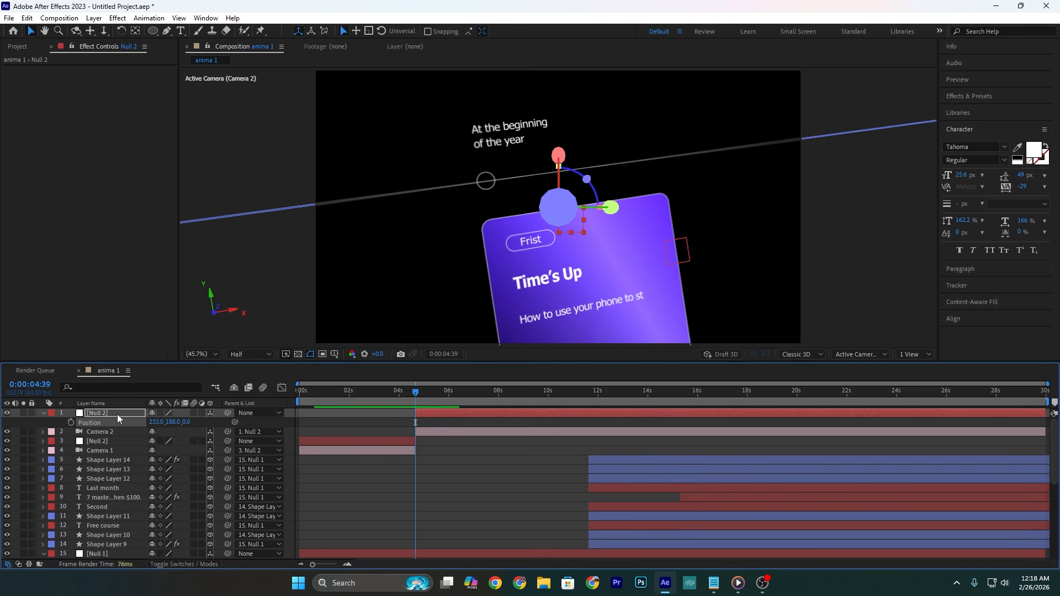
key(shift+r)
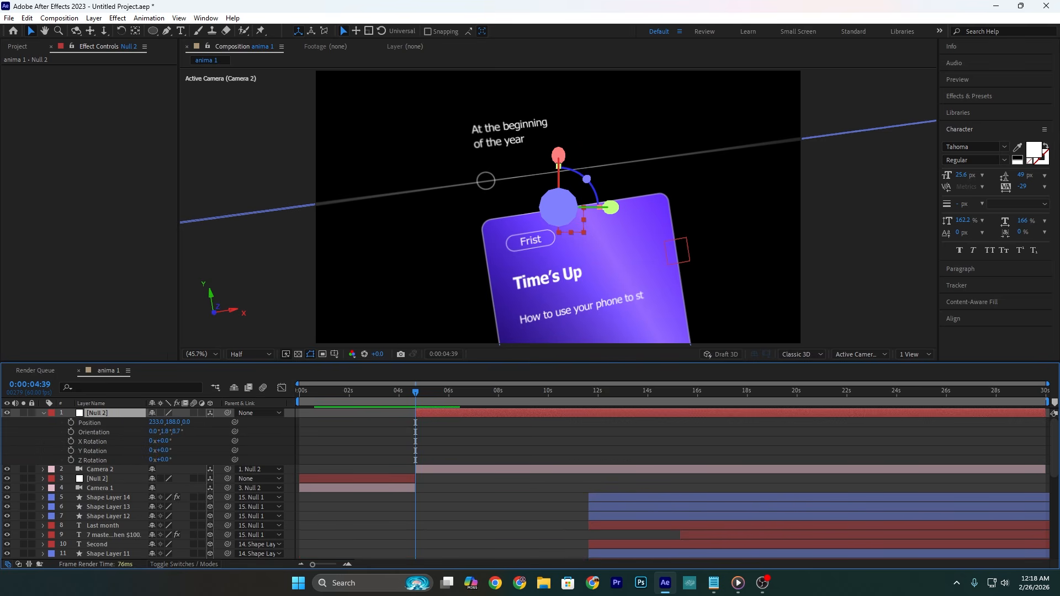
drag(177, 432, 221, 424)
key(alt+shift+p)
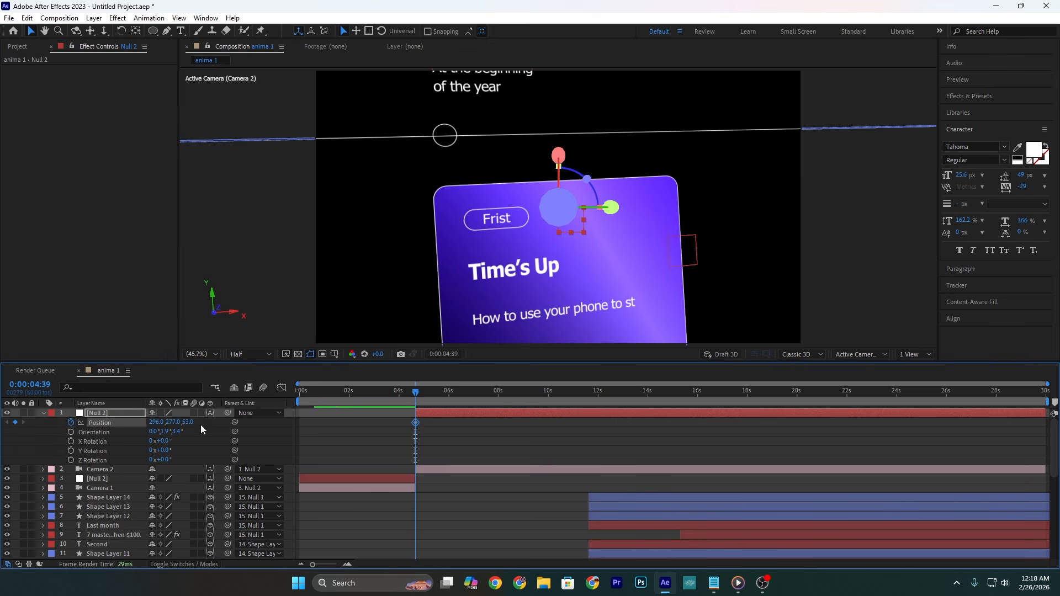
Step: Add a second Position keyframe of 162, 591, 53 to the copied null about five seconds further on and preview the move
drag(416, 393, 505, 402)
drag(176, 422, 298, 396)
click(412, 393)
key(space)
key(space)
Step: Start the copied null and Camera 2 at the original null's second Position keyframe, trim the original pair to end there, and preview
click(366, 479)
key(p)
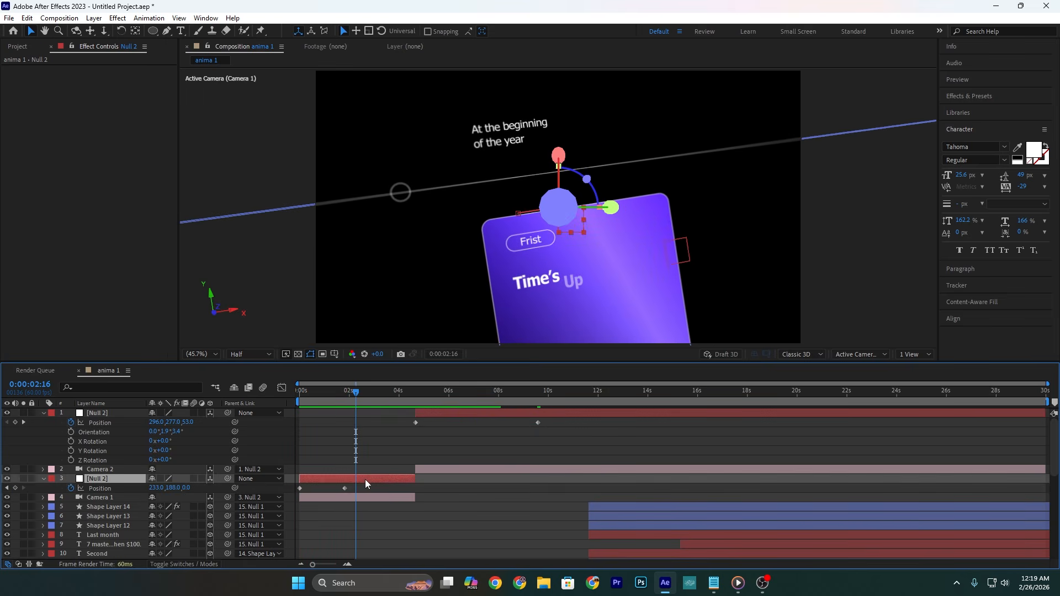
click(344, 393)
drag(343, 393, 345, 393)
click(459, 413)
drag(457, 470, 390, 472)
click(397, 479)
shift+click(396, 499)
drag(350, 393, 287, 402)
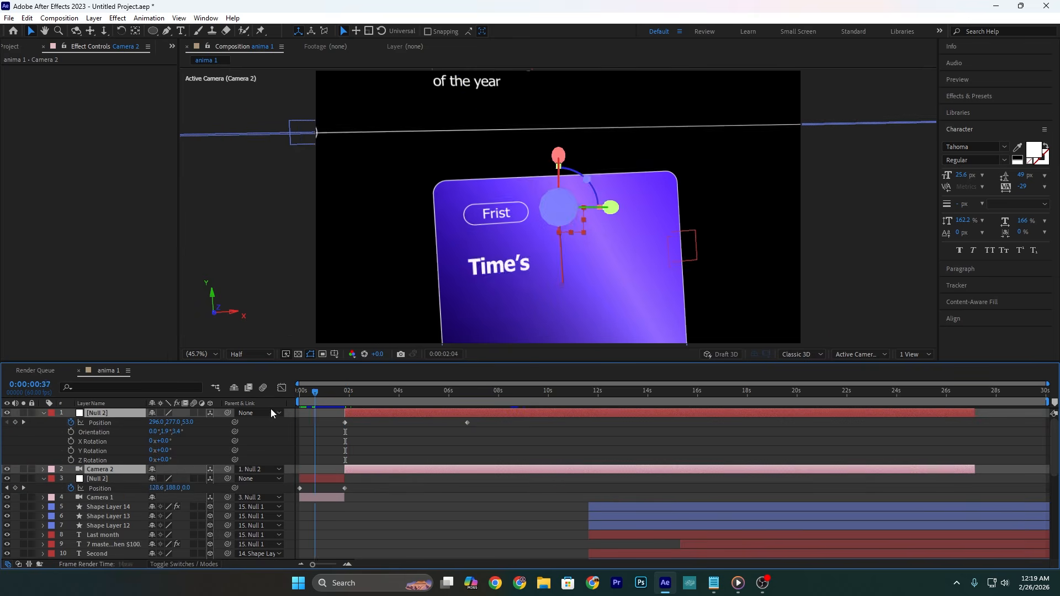
key(space)
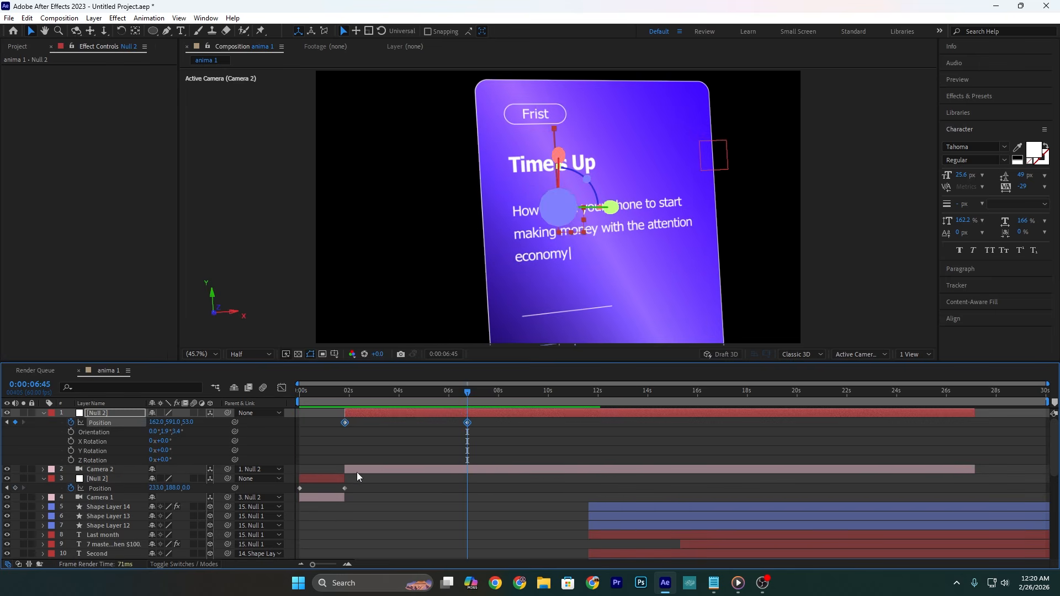
Step: Duplicate the first null together with Camera 1 and place both copies at the top of the layer stack
click(327, 479)
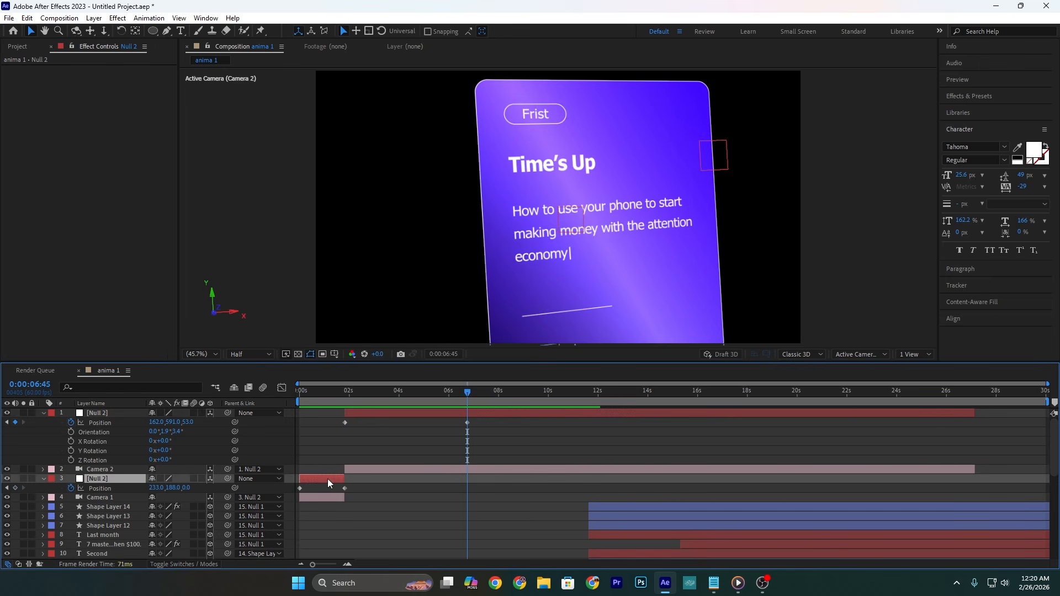
shift+click(329, 497)
key(ctrl+d)
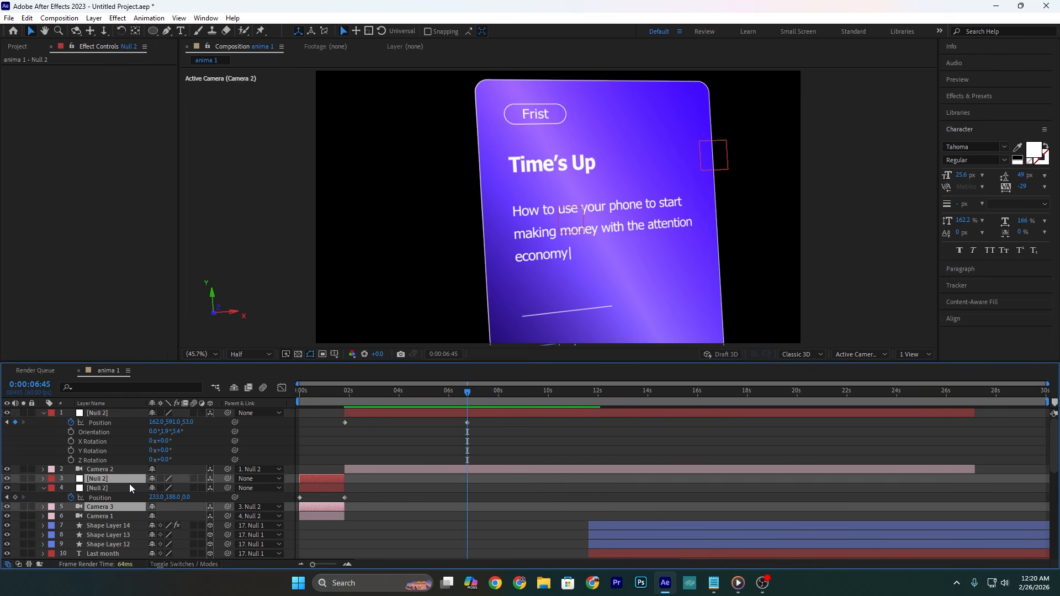
drag(129, 484, 129, 411)
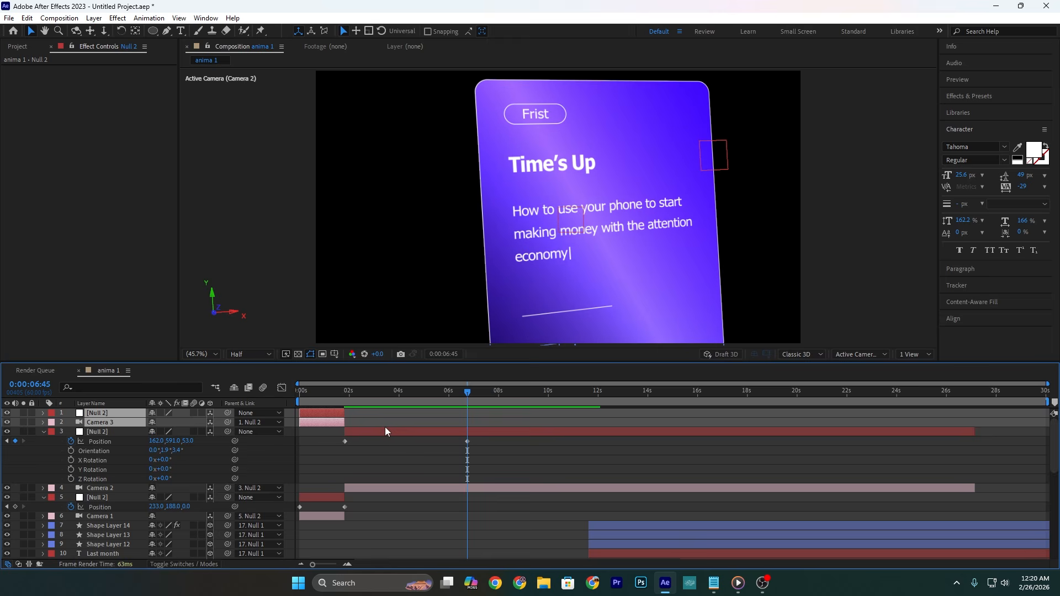
Step: Trim the second null and Camera 2 to end at 0:00:06:45, and move the newest null and Camera 3 to start there
click(474, 433)
shift+click(475, 486)
key(alt+bracketright)
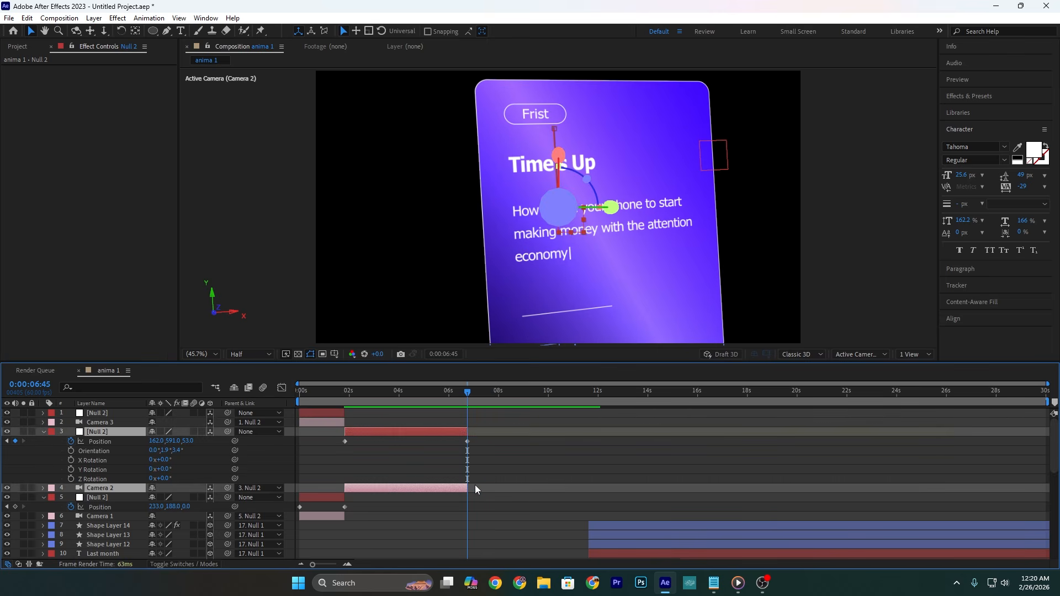
click(329, 415)
shift+click(317, 425)
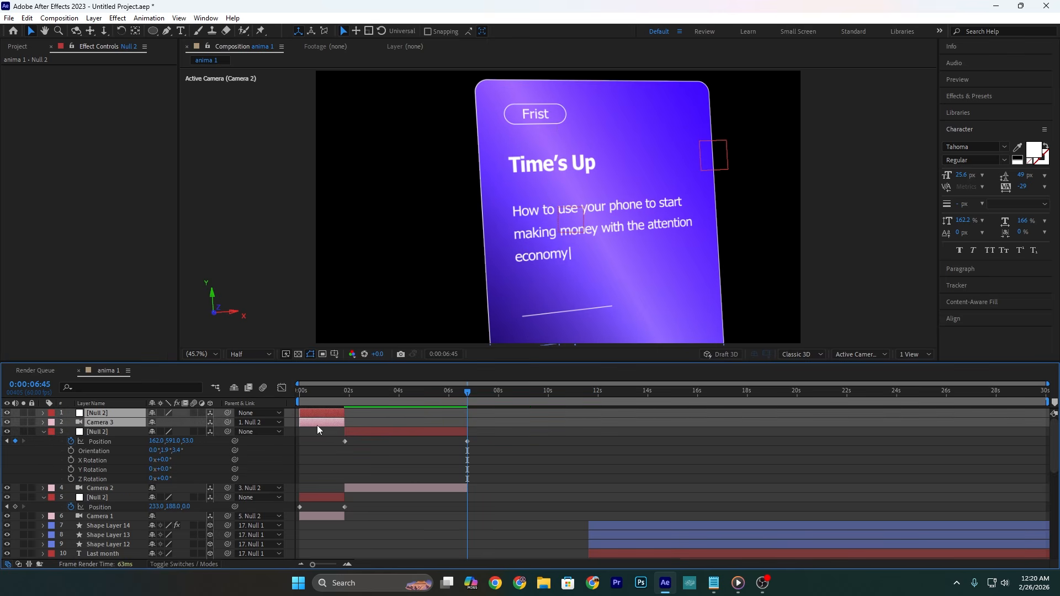
drag(317, 425, 500, 425)
scroll(479, 425, up, 3)
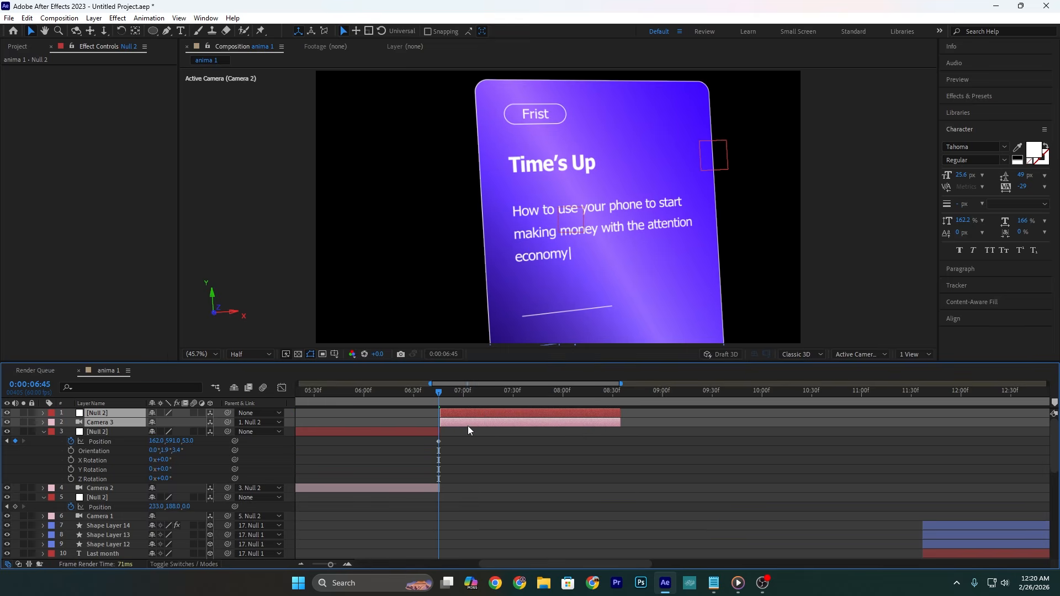
Step: Set the vertical Position of both keyframes on Camera 3's null to 912 and preview the shot
click(449, 415)
key(u)
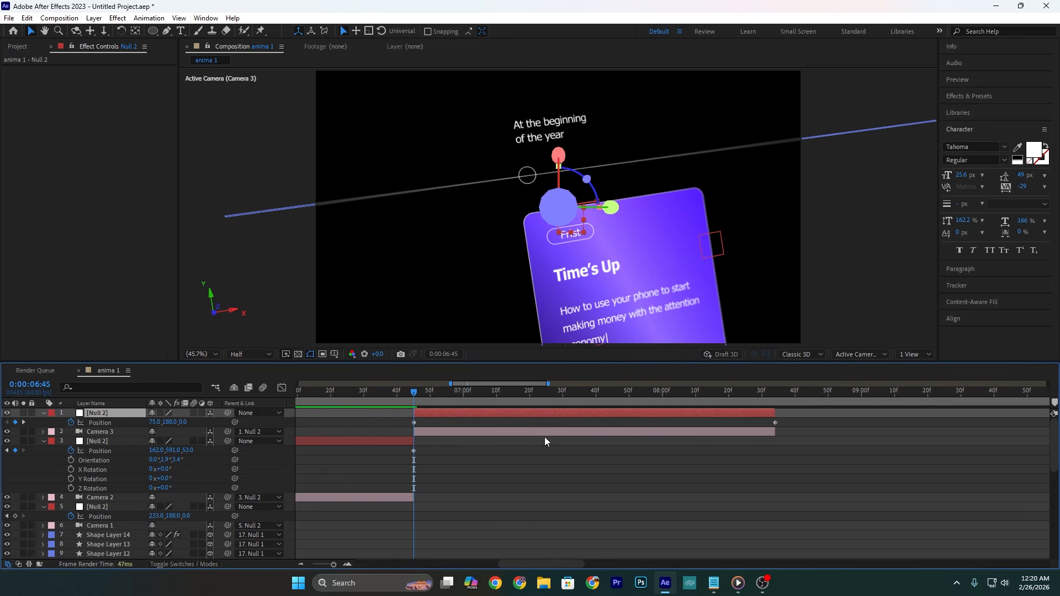
drag(810, 422, 381, 434)
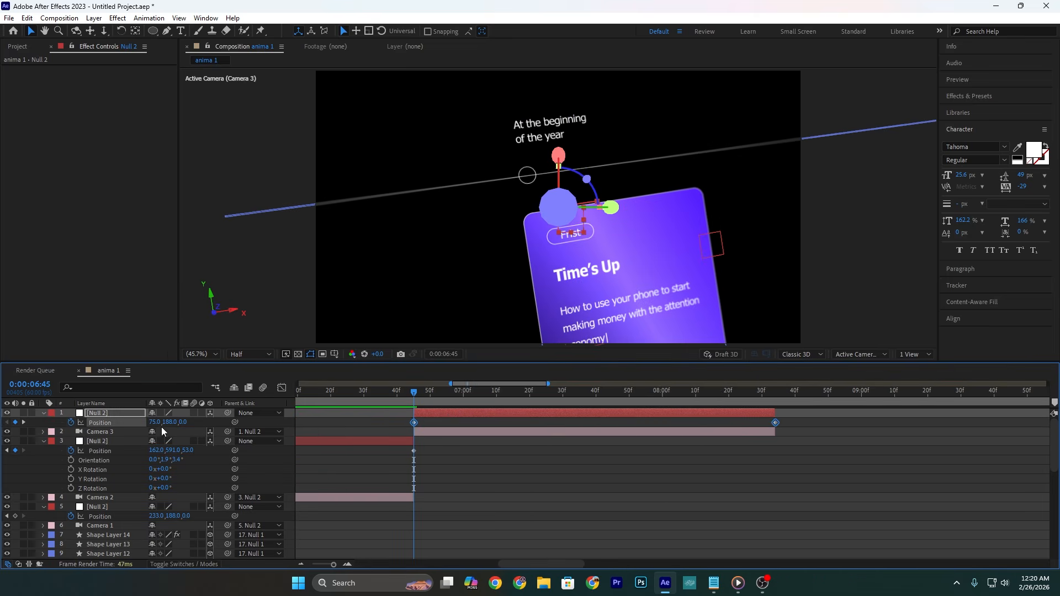
drag(209, 422, 578, 410)
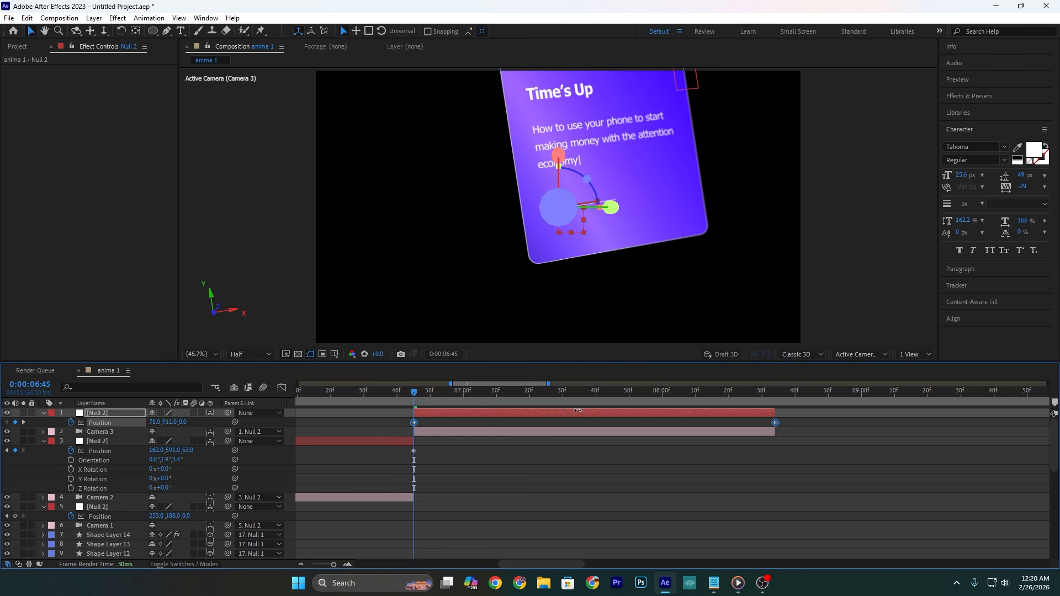
key(space)
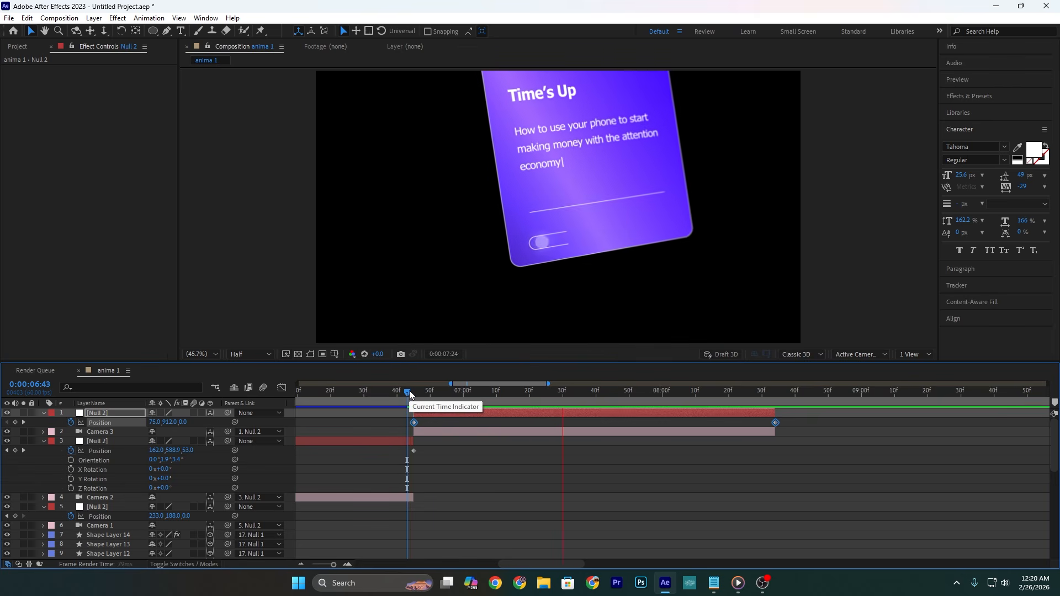
key(space)
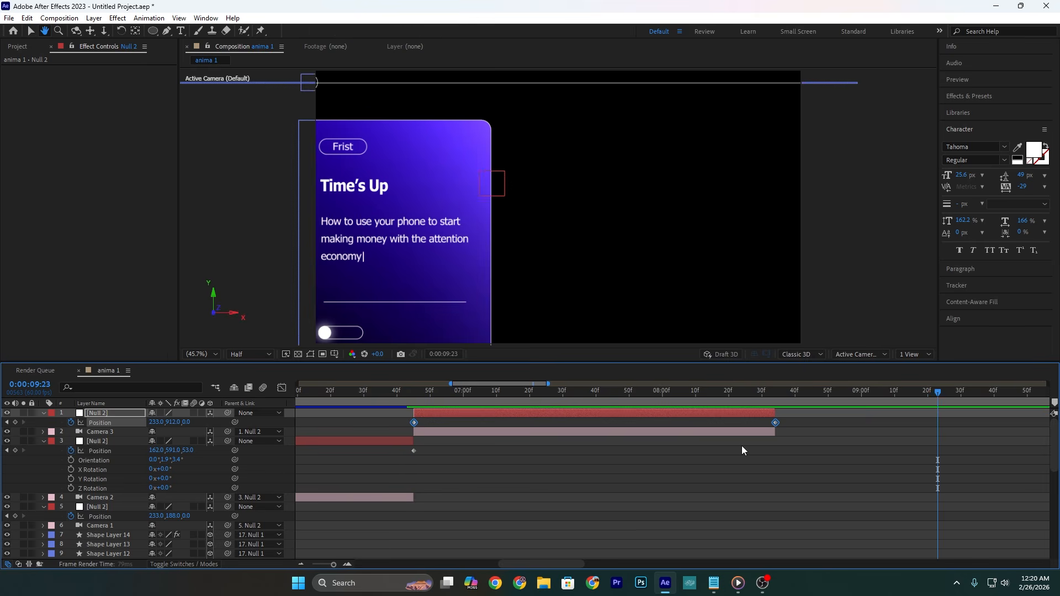
Step: Extend Camera 3 and its null to about 14.5 seconds, delay the null's last Position keyframe to about 12 seconds, and preview
scroll(718, 445, down, 5)
drag(513, 413, 662, 413)
drag(513, 432, 664, 433)
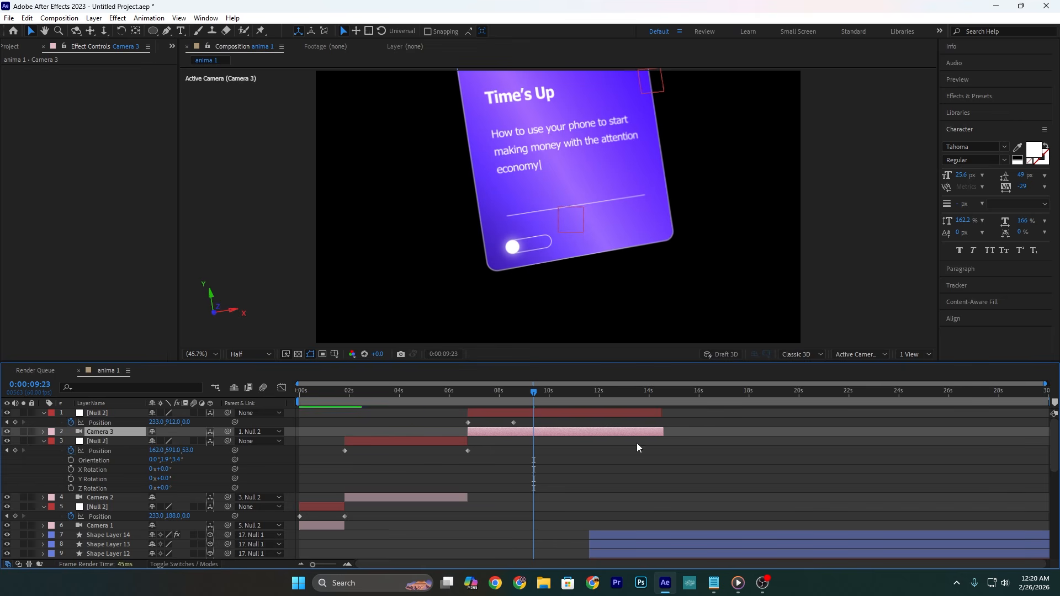
drag(513, 422, 604, 422)
key(space)
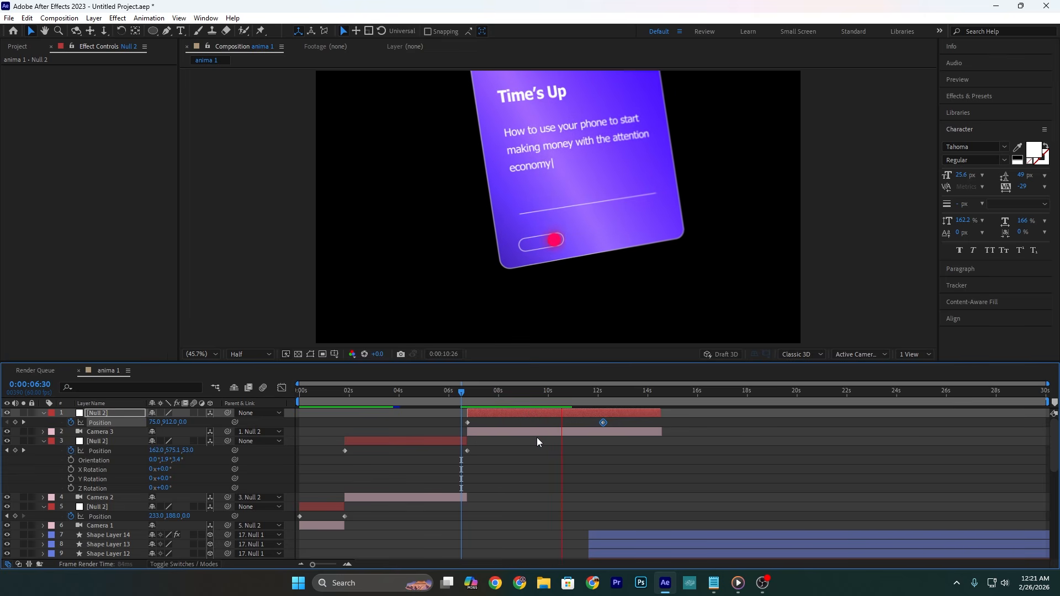
key(space)
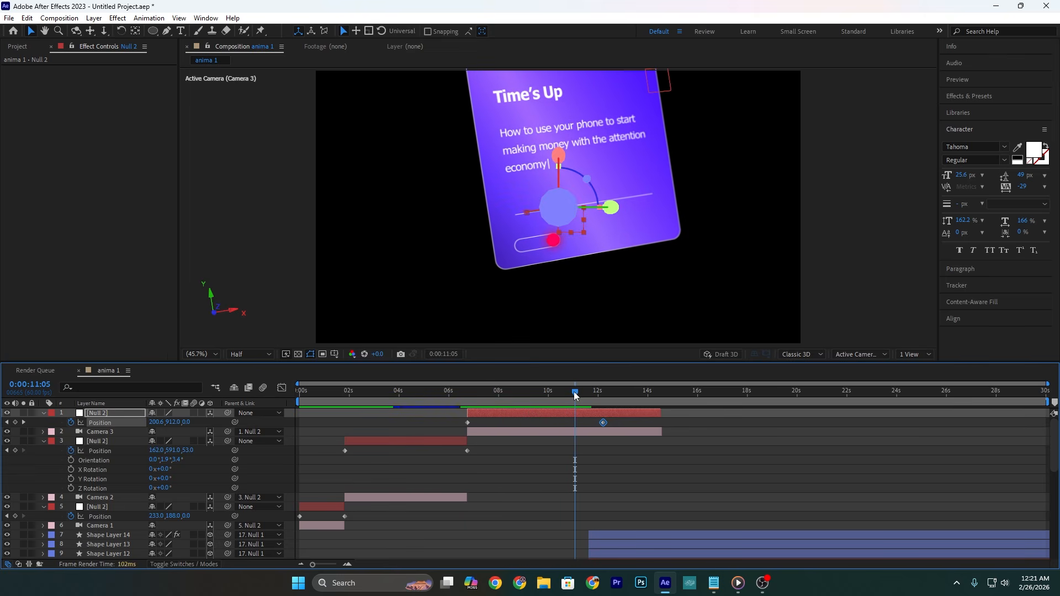
click(603, 399)
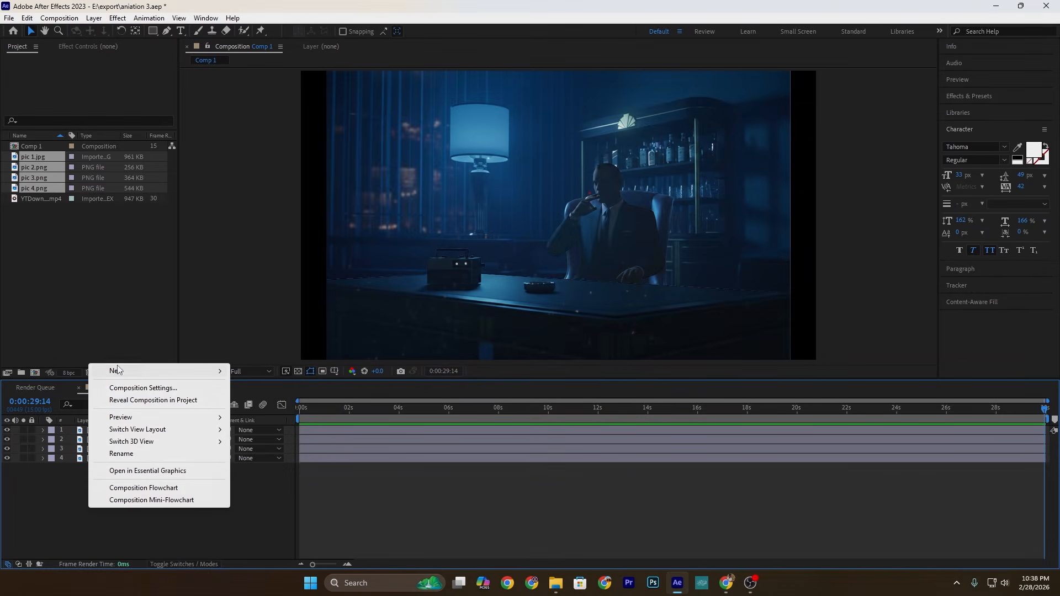
Step: In the picture composition Comp 1, create a one-node camera named Camera 1 with depth of field enabled
mouse_move(121, 371)
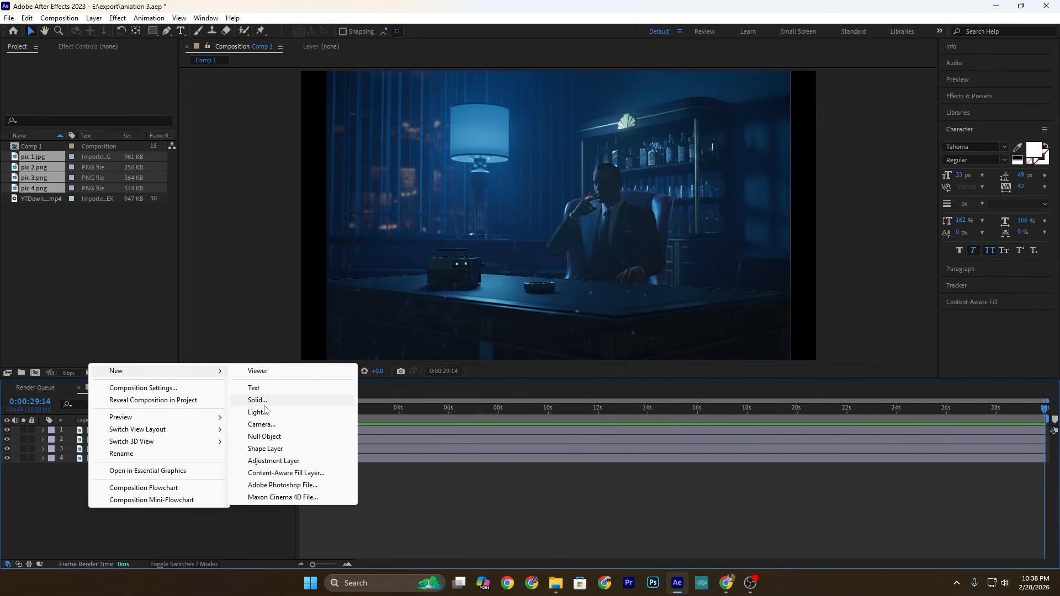
click(265, 424)
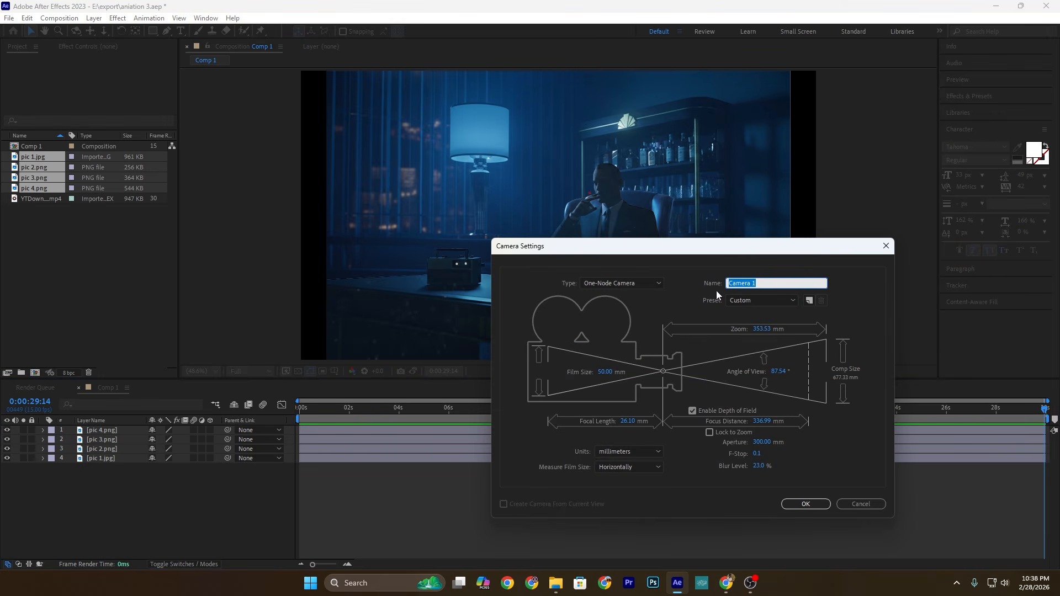
click(641, 284)
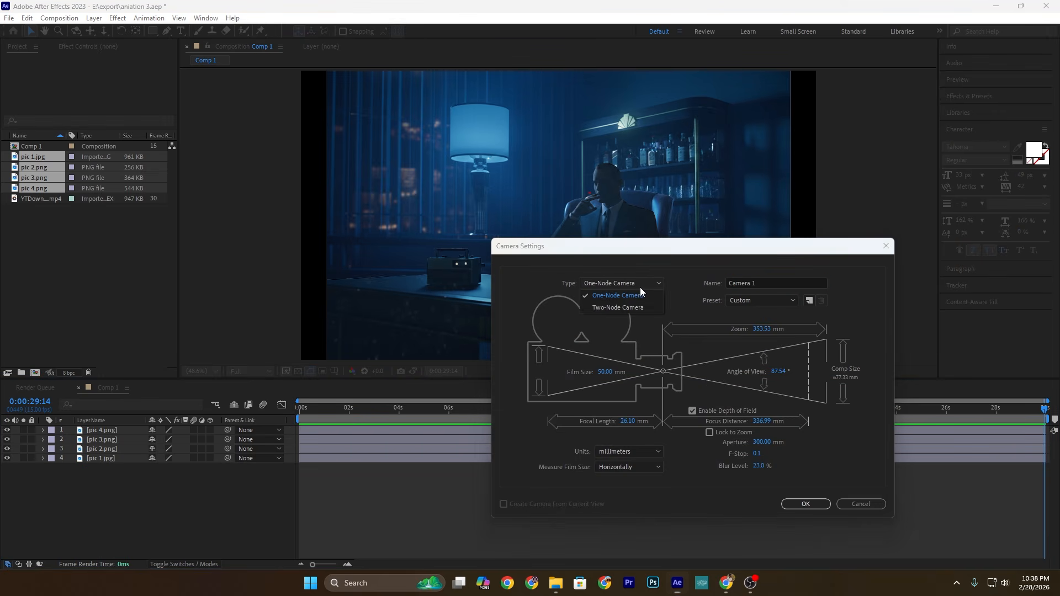
click(604, 297)
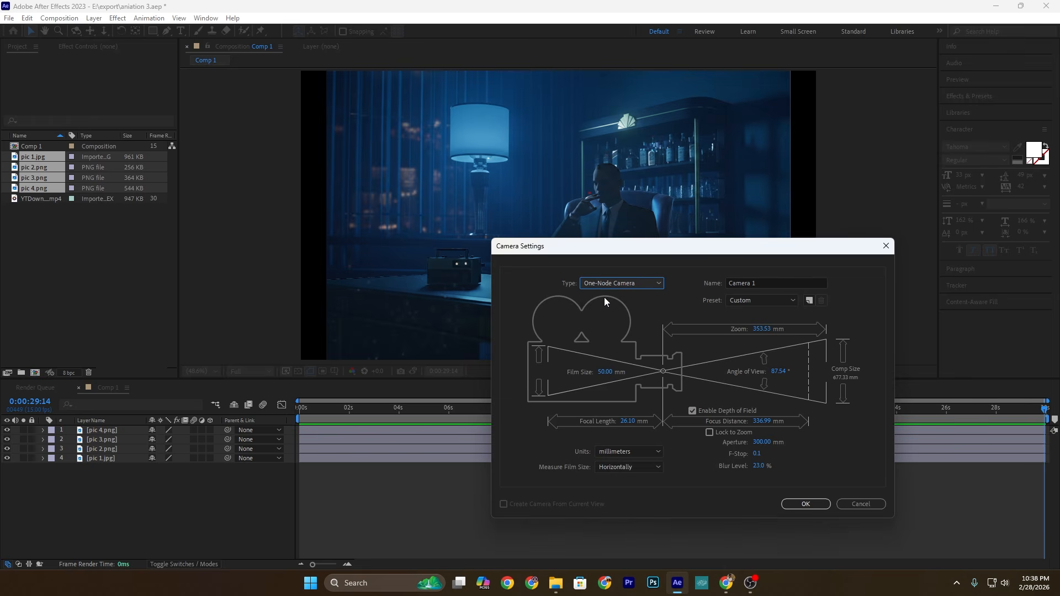
click(802, 505)
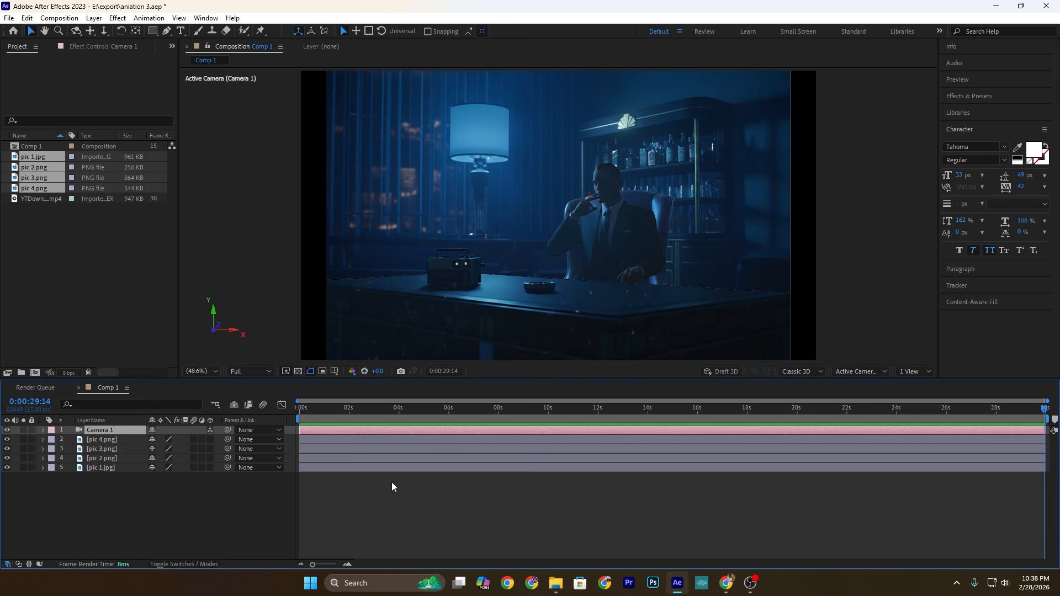
Step: Using two views, make the four picture layers 3D, bringing pic 4 closer to the camera and pushing pic 1 farther back
click(935, 369)
click(914, 396)
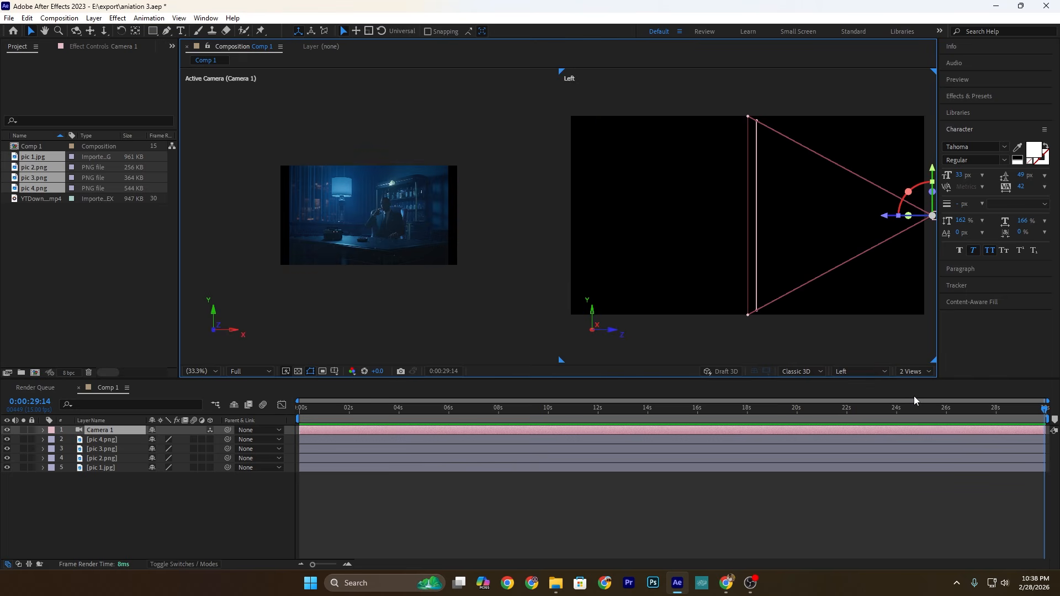
click(89, 439)
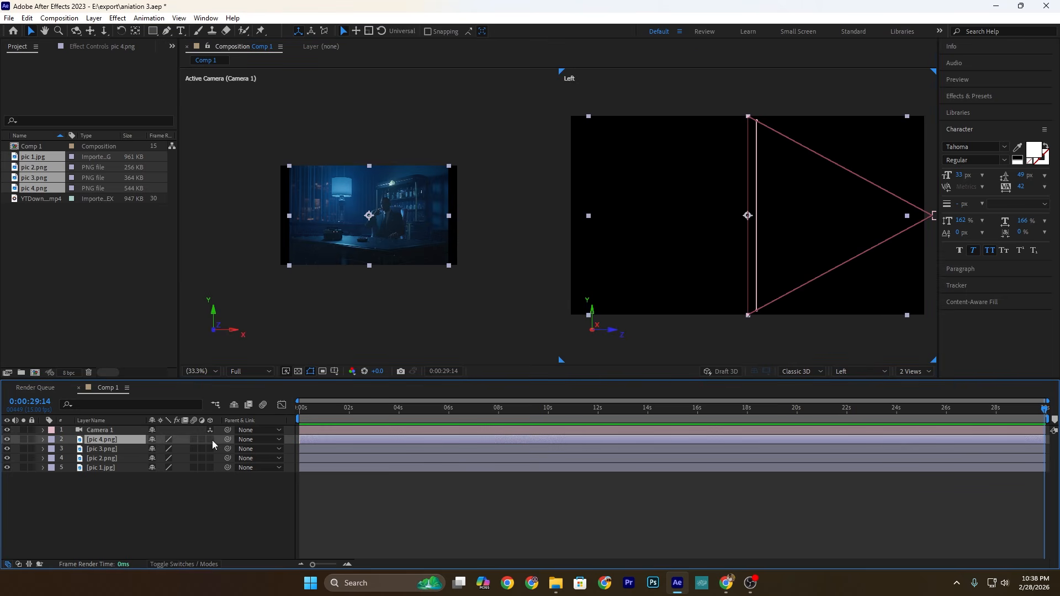
drag(798, 224, 758, 221)
Step: Scale pic 1 to 145.4%, pic 4 to 88.4%, and both pic 2 and pic 3 to 119.5%
click(113, 468)
key(s)
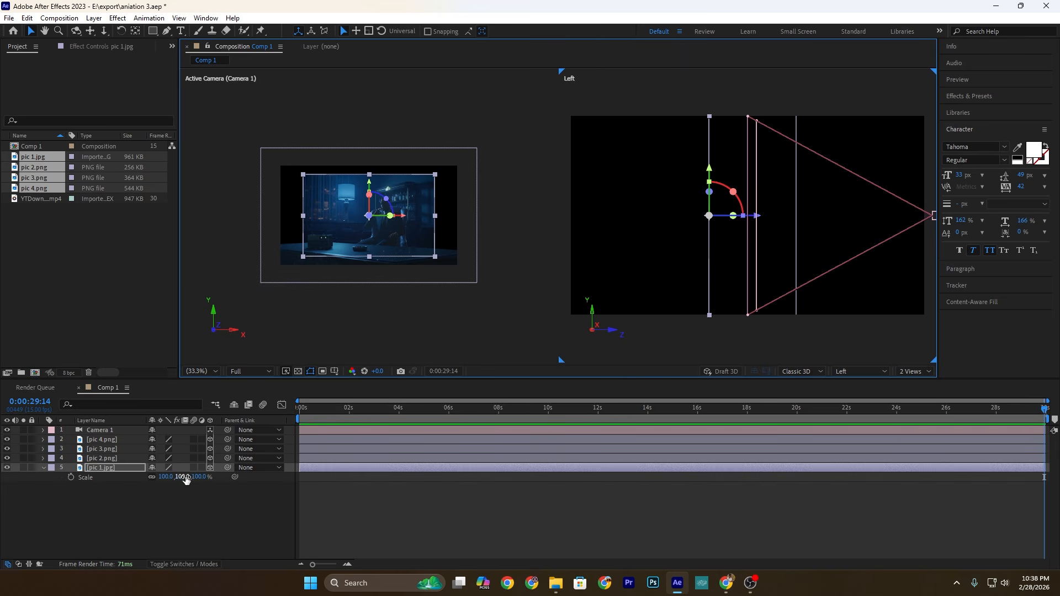
drag(186, 479, 242, 479)
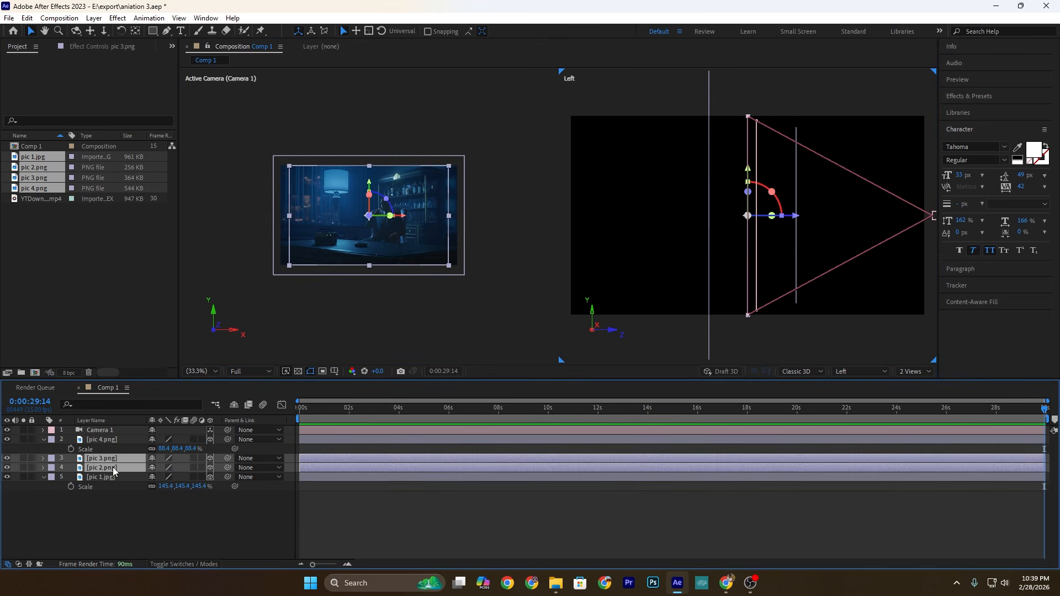
key(s)
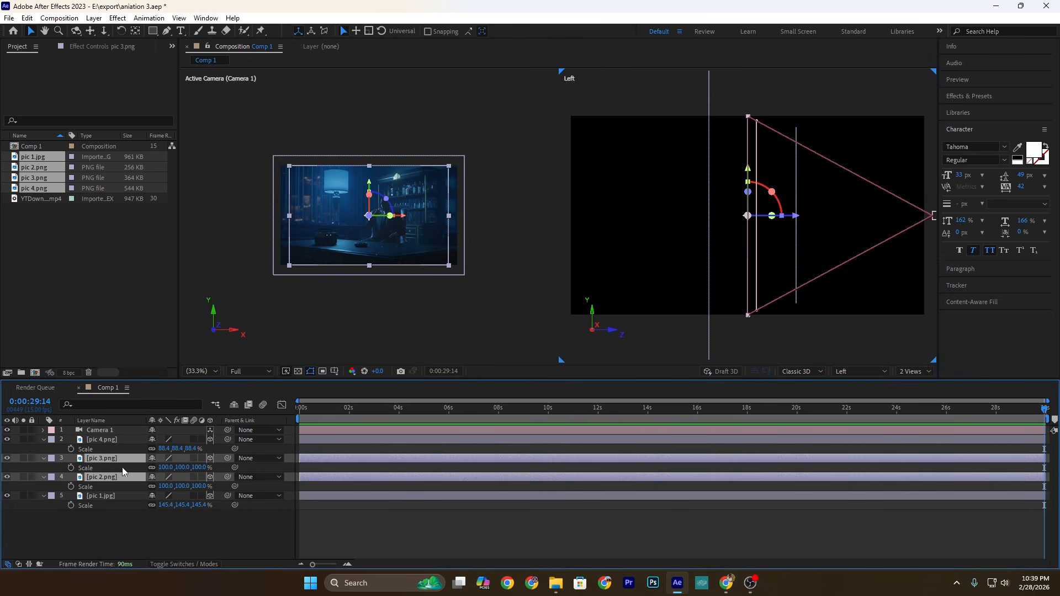
drag(166, 467, 268, 467)
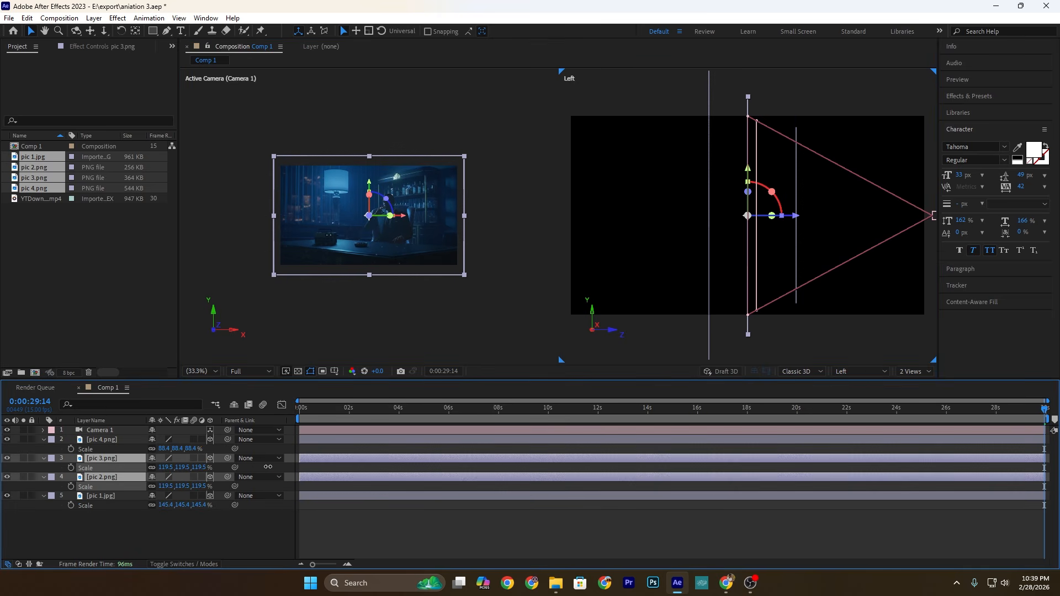
Step: Move the pic 3 layer slightly downward so the seated man sits lower behind the desk
click(454, 295)
scroll(383, 212, up, 3)
drag(419, 215, 413, 230)
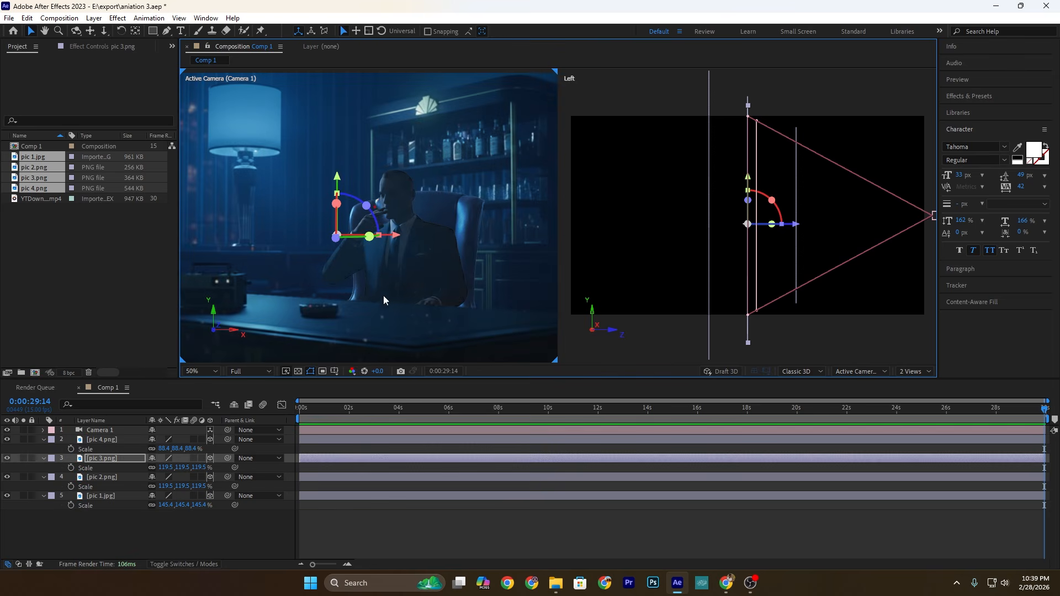
Step: Fit the camera view to its viewer and return to a single-view layout
click(204, 548)
click(204, 373)
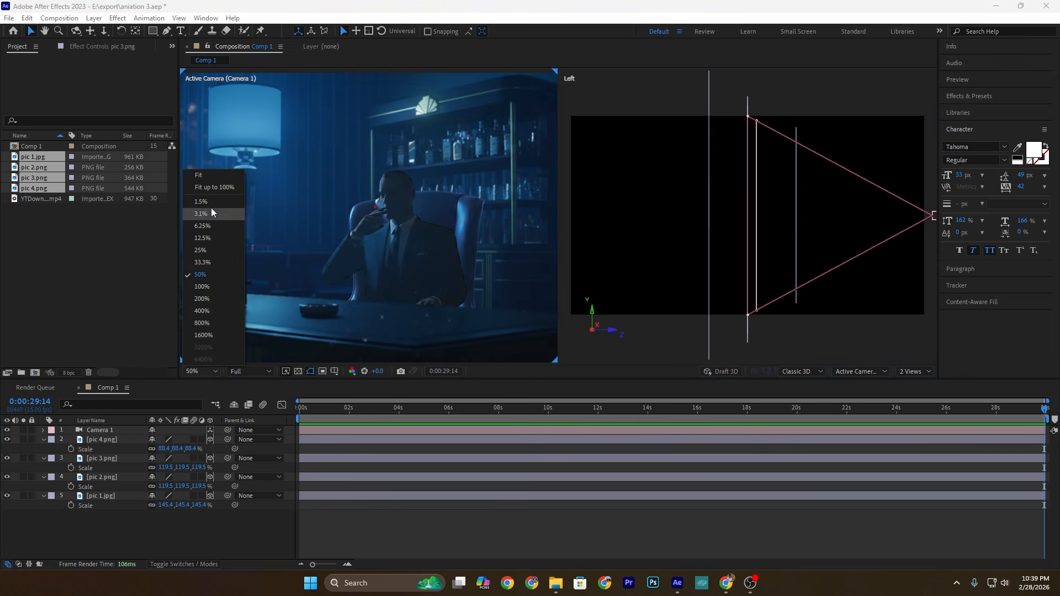
click(209, 178)
click(917, 377)
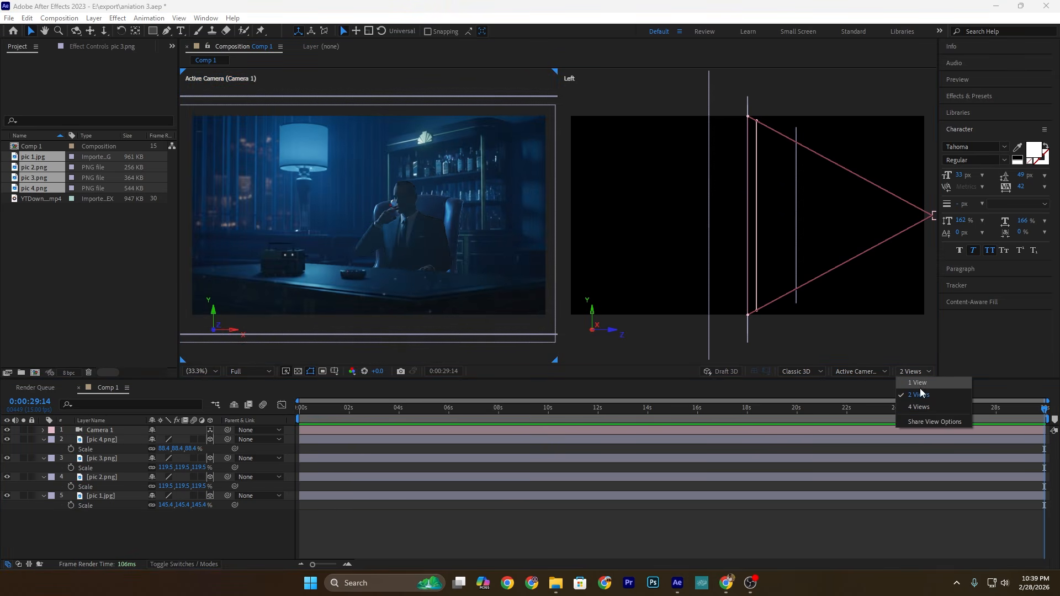
click(921, 387)
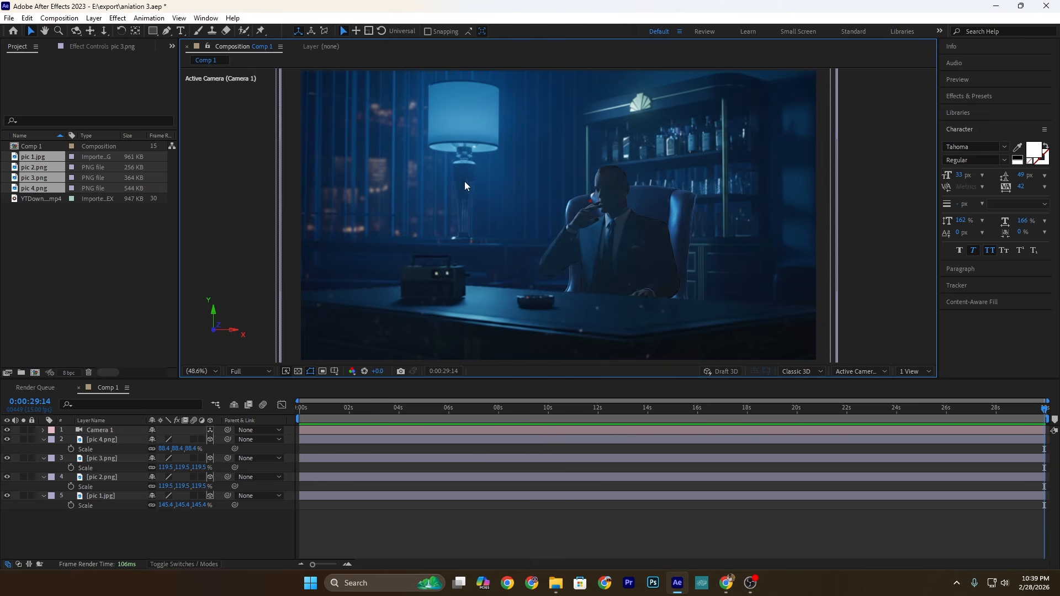
Step: Draw a straight horizontal line with the Pen tool from the curtained window across to the seated man's face
click(166, 31)
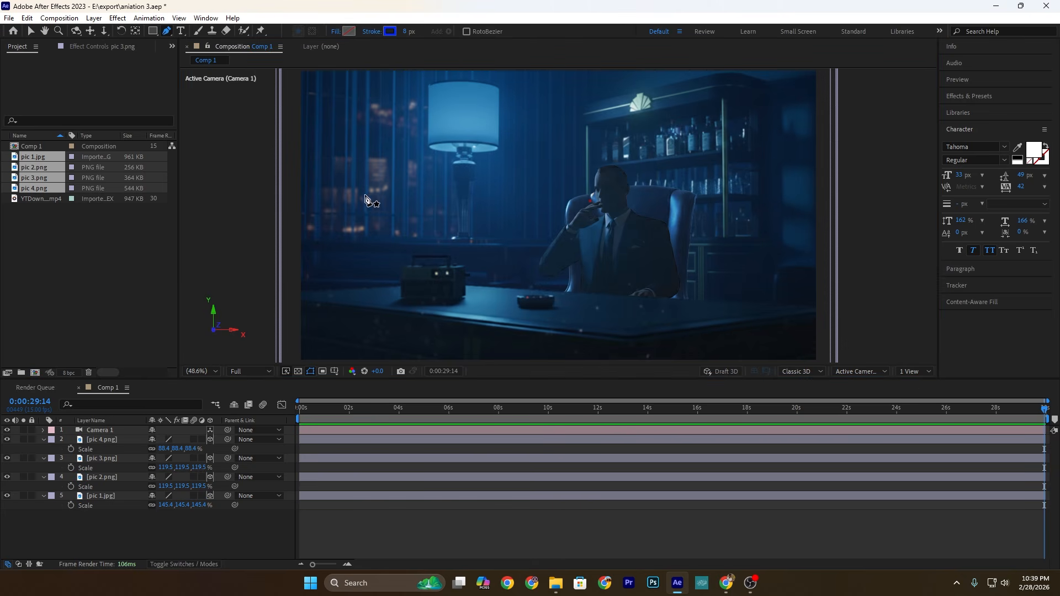
click(332, 196)
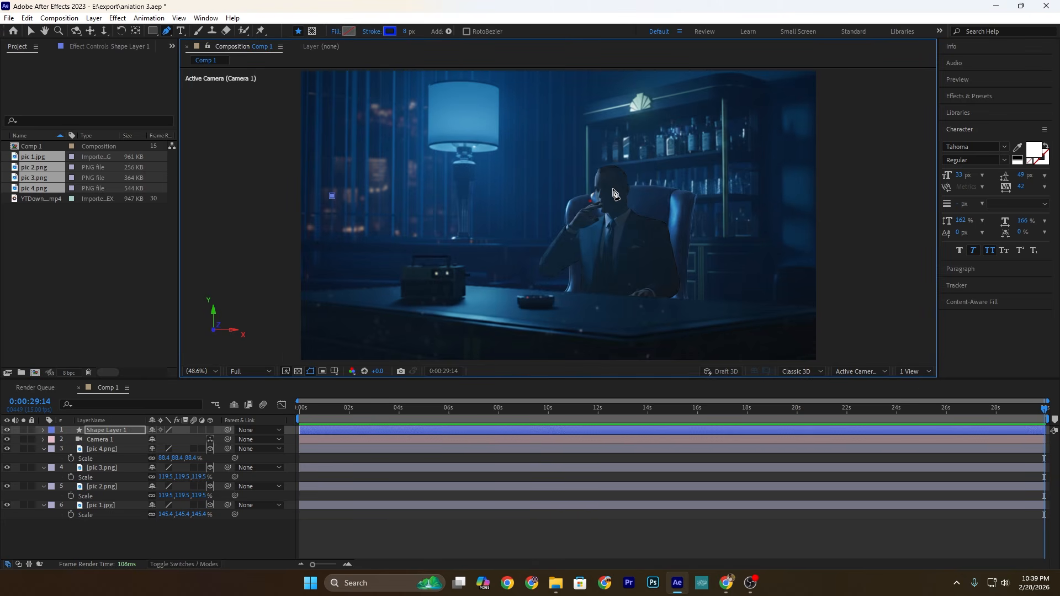
click(609, 195)
Step: Give the horizontal line a white (FFFFFF) stroke with a width of 2 px
click(115, 434)
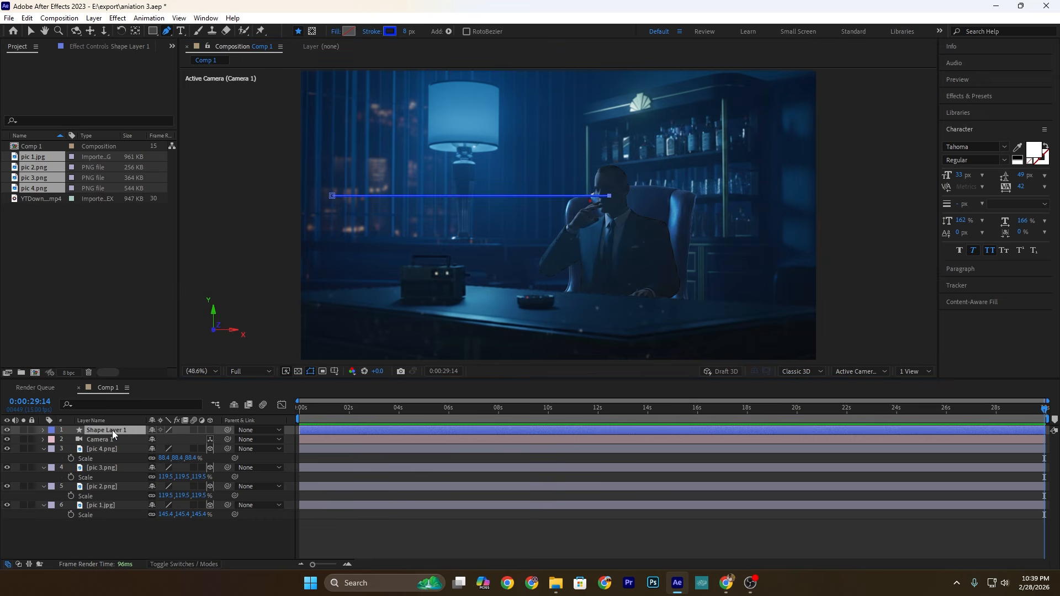
click(389, 34)
click(407, 317)
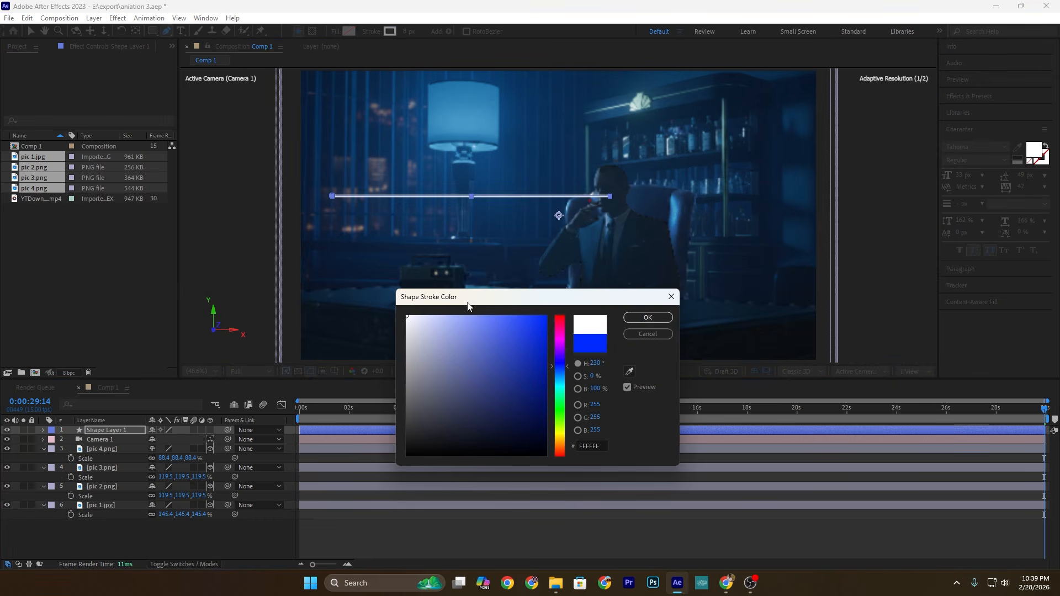
click(647, 315)
click(408, 31)
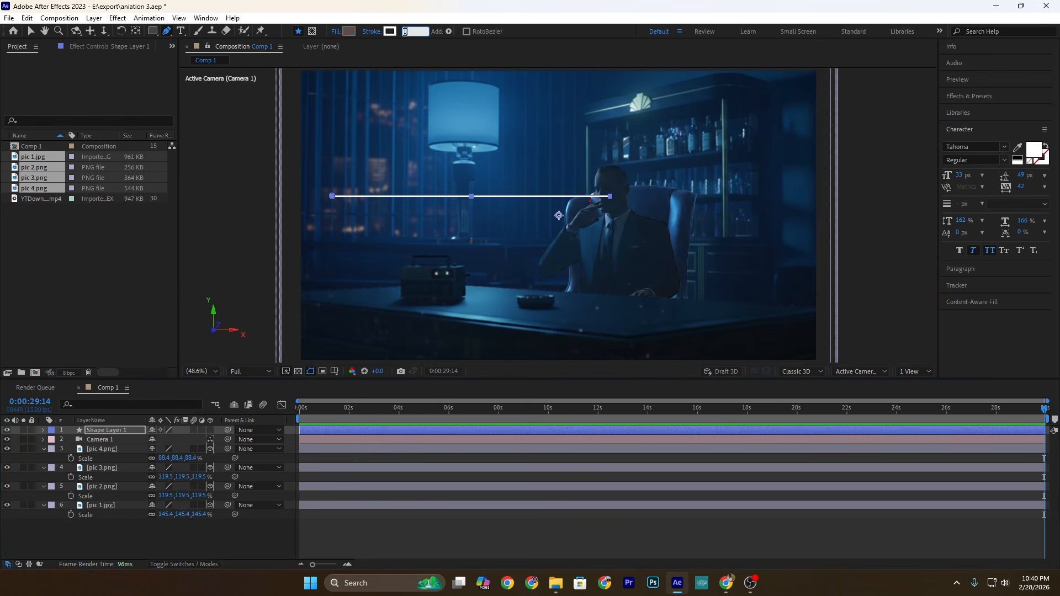
text(2)
Step: Add Trim Paths to the contents of Shape Layer 1 and expand its properties
click(125, 432)
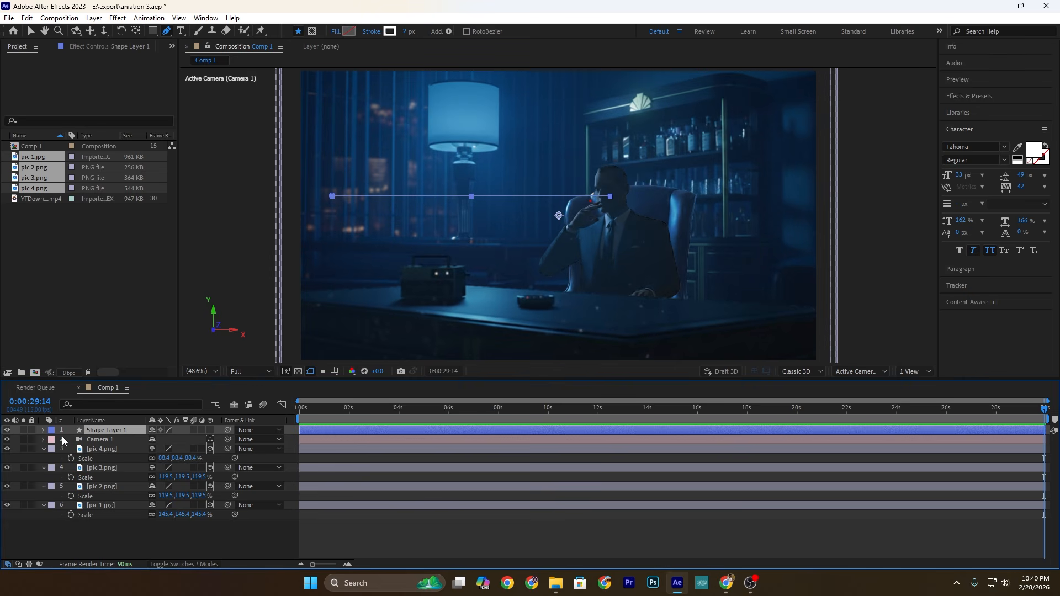
click(43, 430)
click(216, 441)
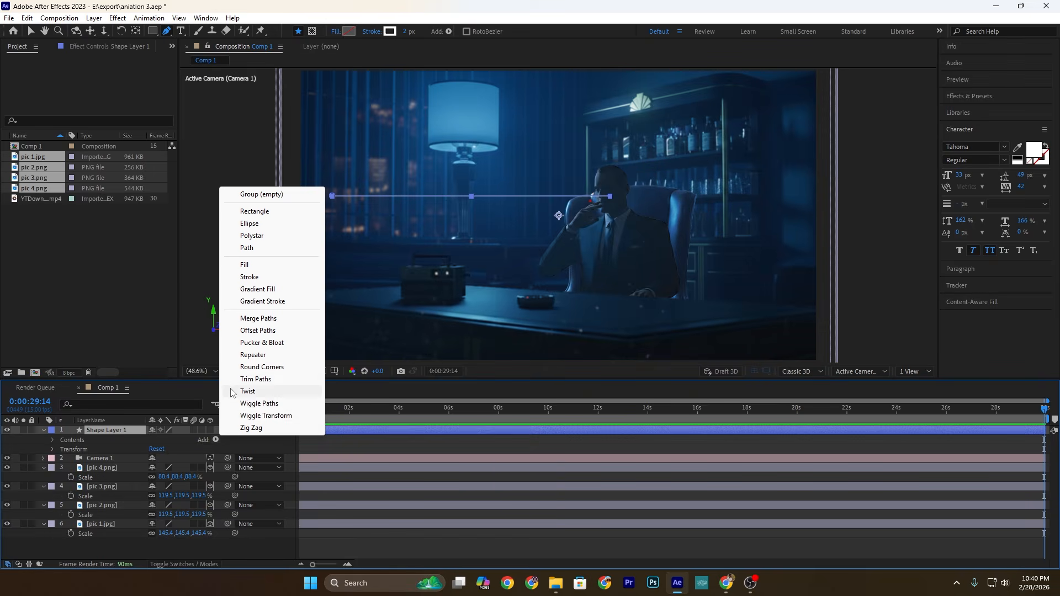
click(254, 379)
click(61, 459)
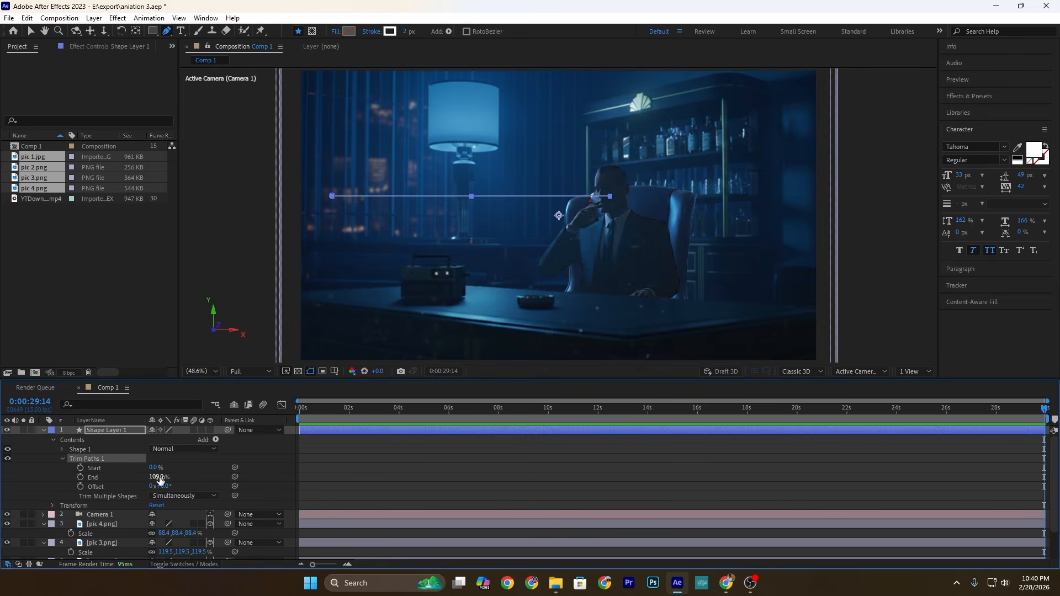
Step: Keyframe the line's Trim Paths End from 0% at the start to 100% at 3 seconds and preview it
drag(160, 480, 80, 482)
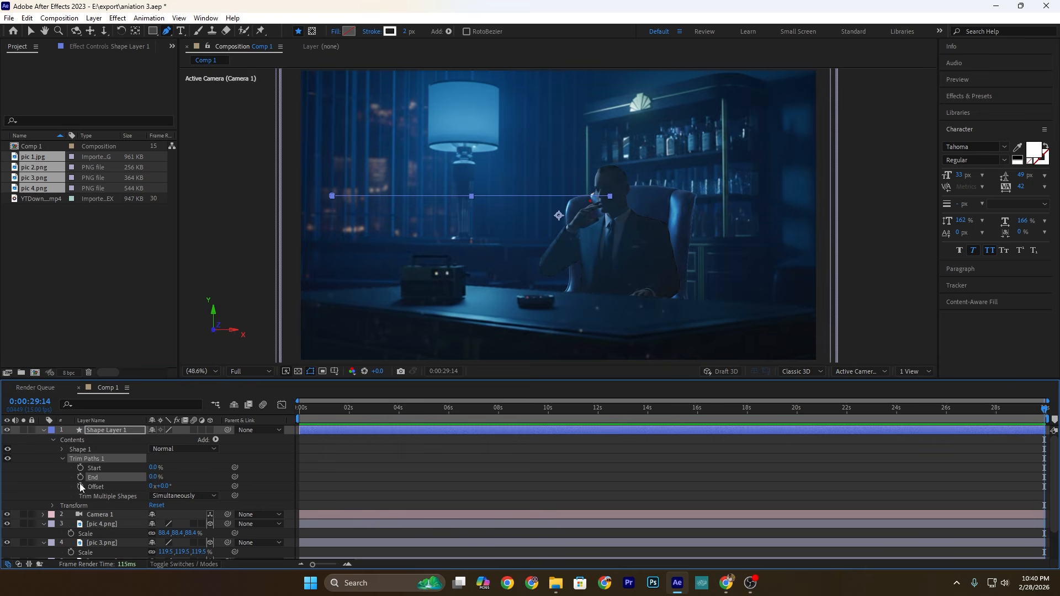
key(Home)
click(80, 478)
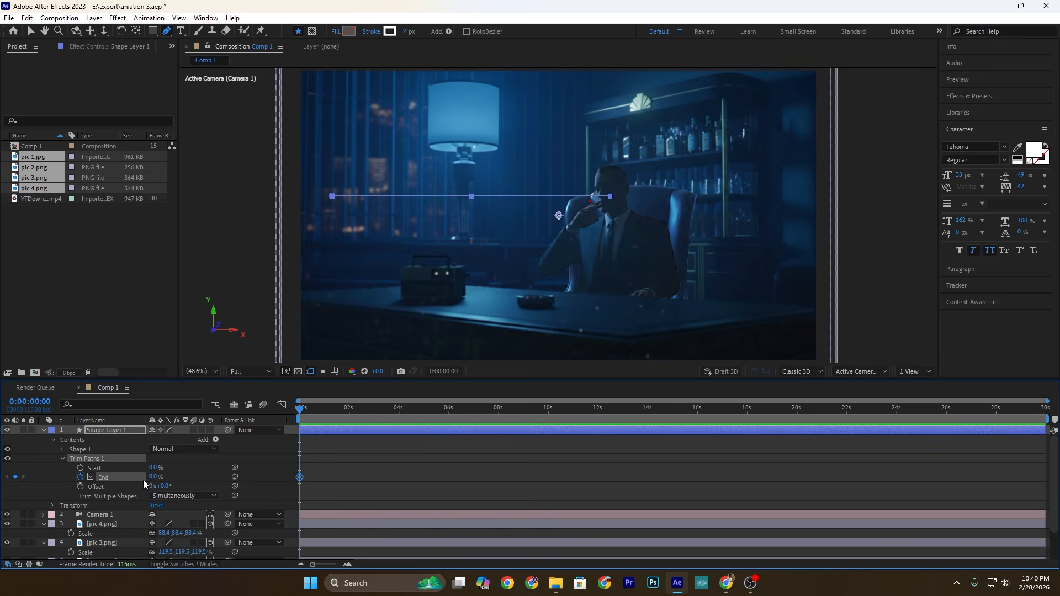
drag(381, 412, 375, 413)
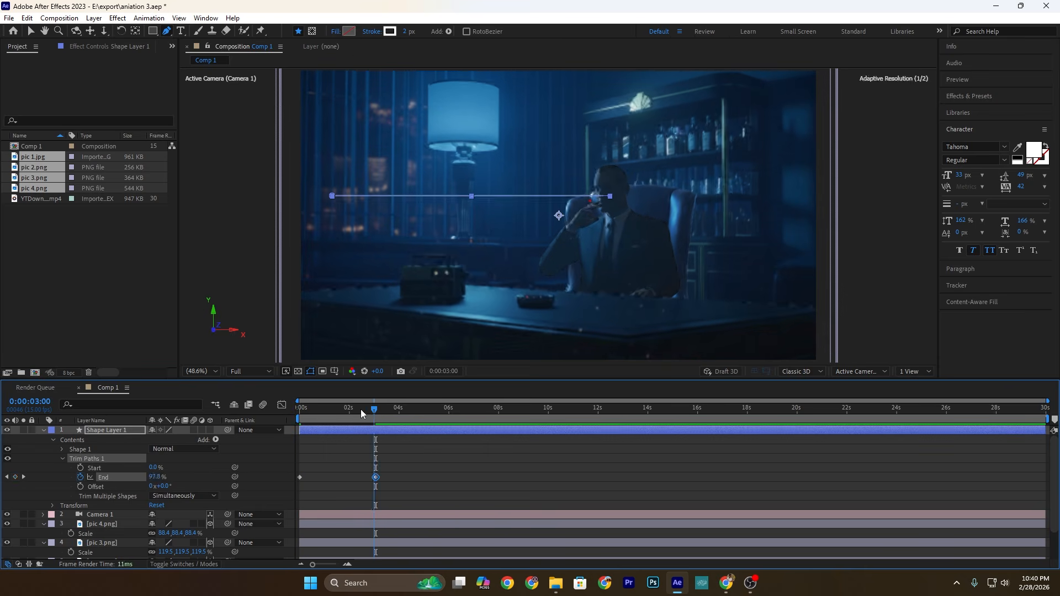
key(Home)
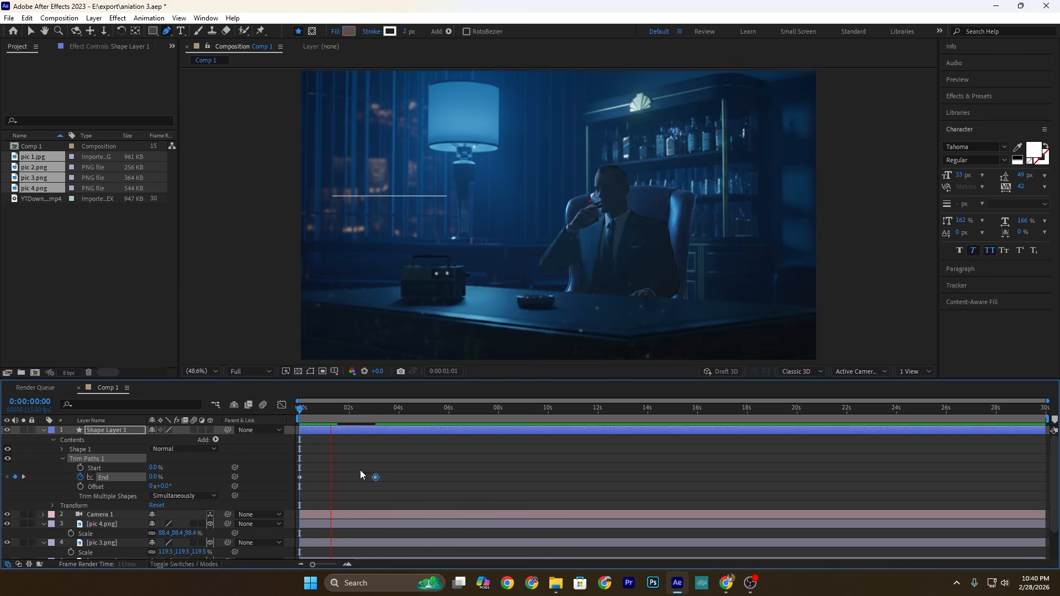
key(space)
Step: Duplicate the white line layer and give the copy a blue stroke 6 px wide
key(ctrl+d)
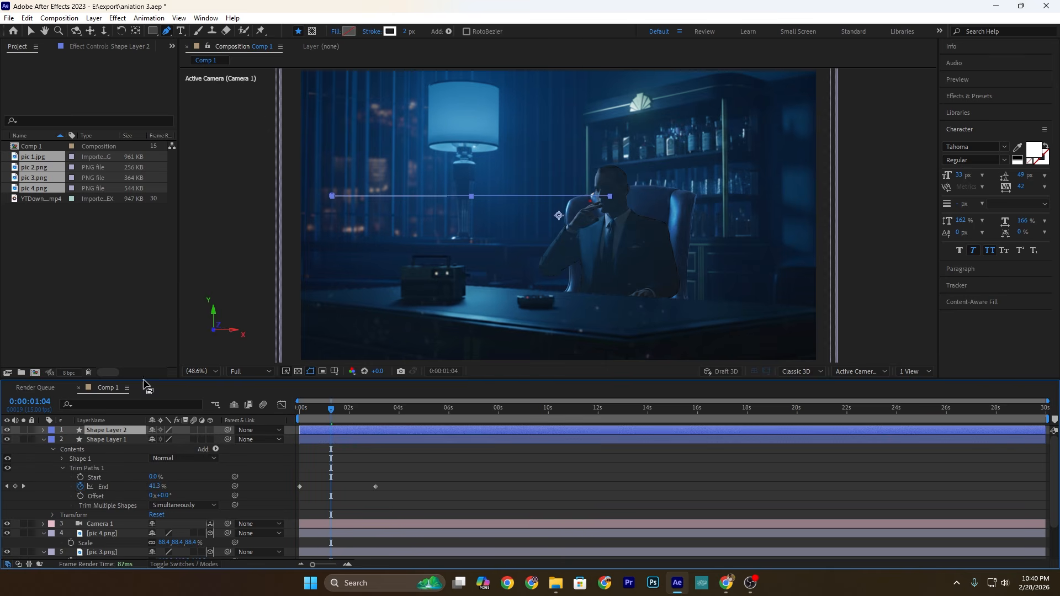
click(390, 31)
click(562, 362)
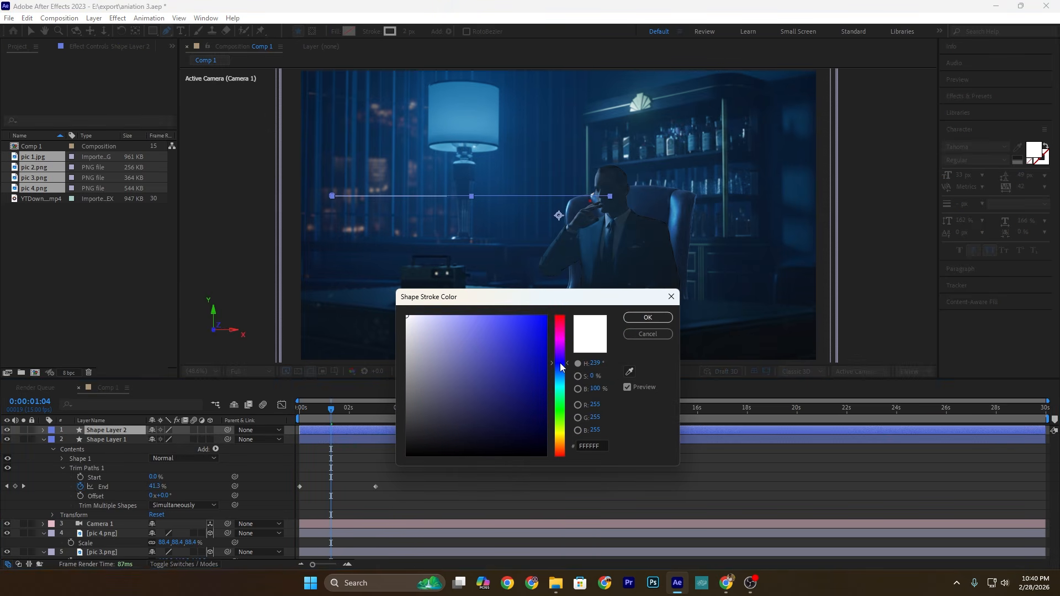
click(647, 318)
click(406, 31)
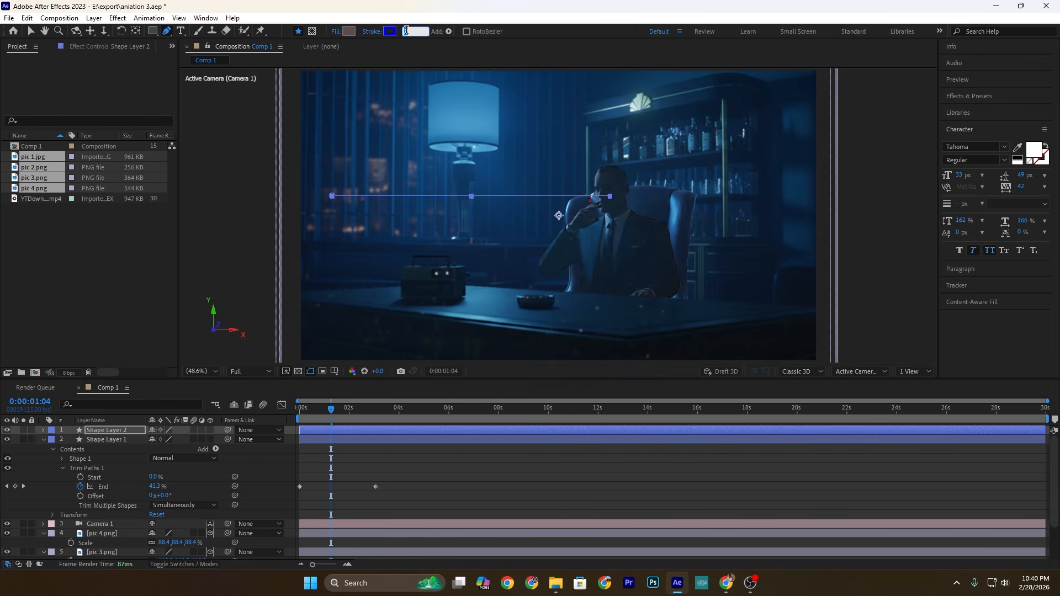
click(394, 464)
Step: Change the Line Cap of the blue line's stroke on Shape Layer 2 to Round Cap
click(43, 431)
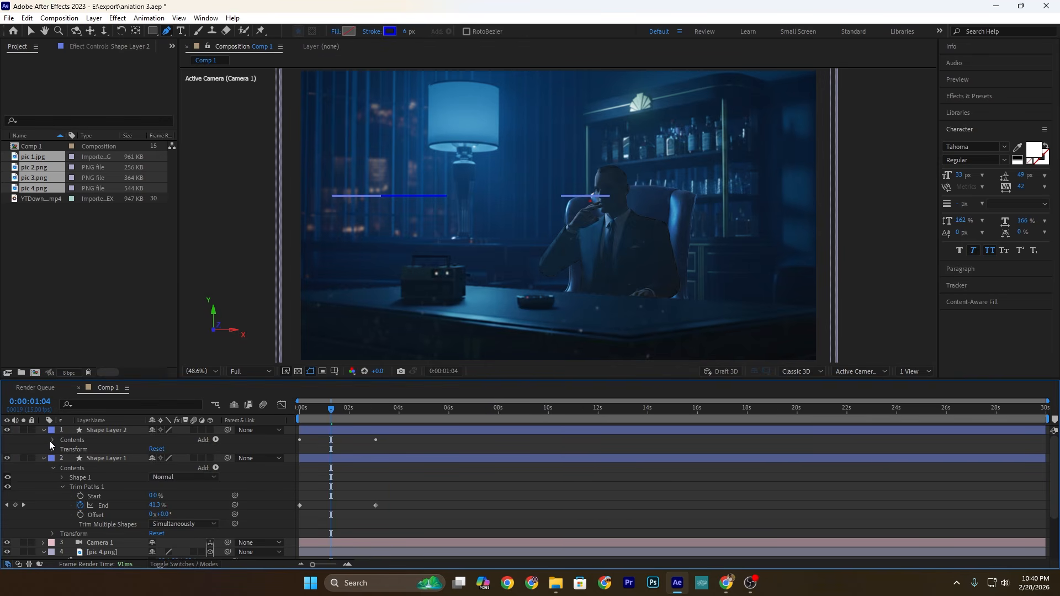
click(52, 440)
click(61, 450)
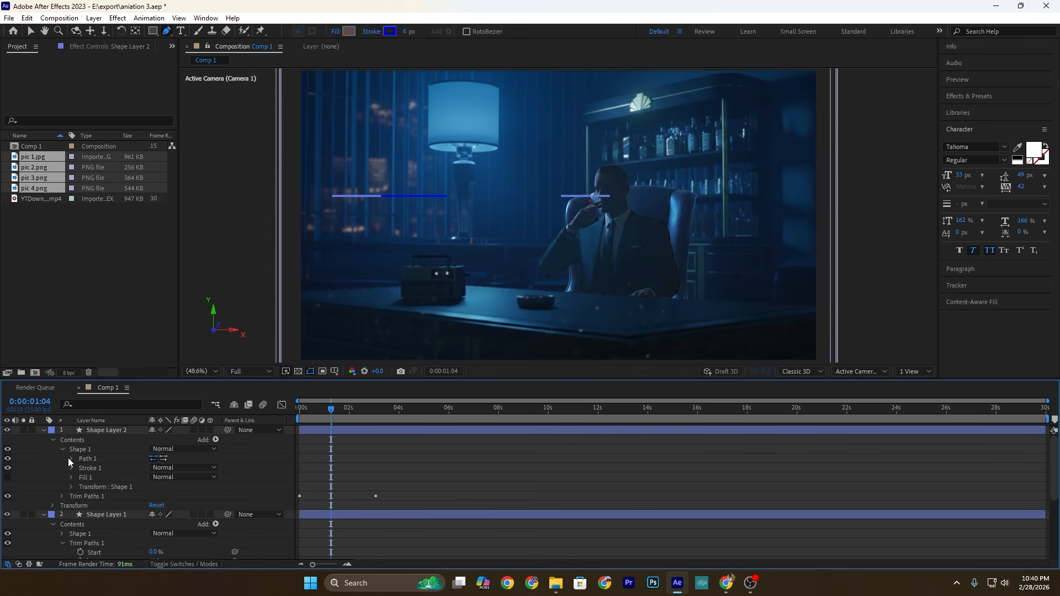
click(71, 468)
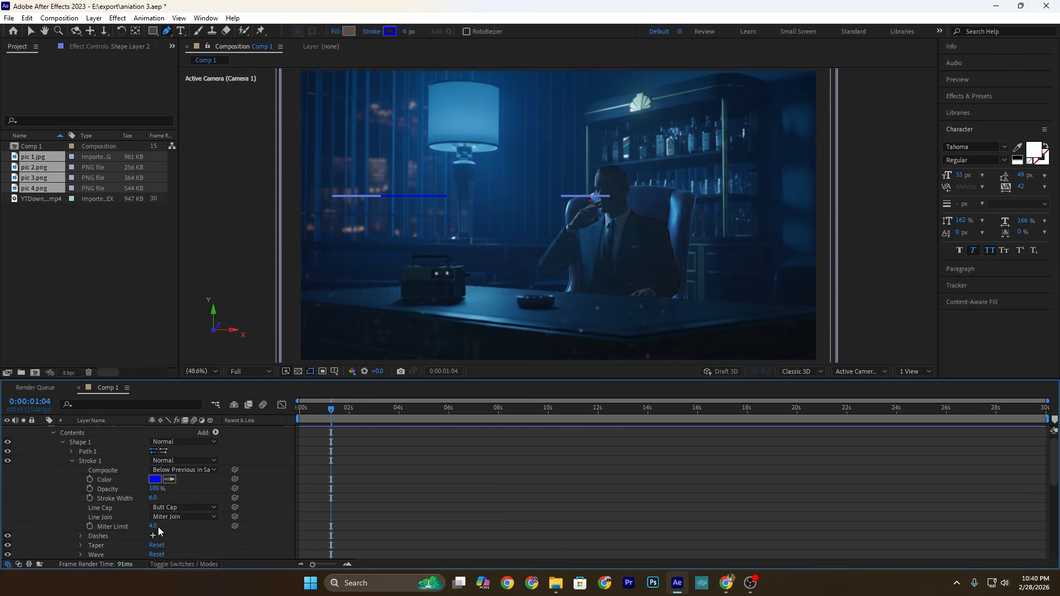
click(176, 508)
click(180, 530)
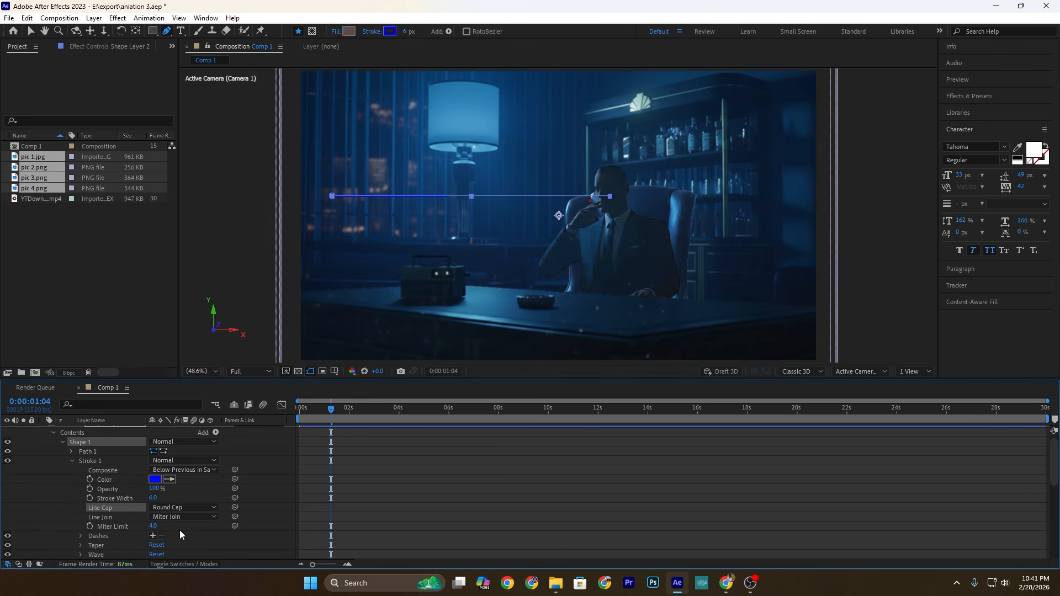
Step: Set the blue line's Trim Paths End to 31% at its second keyframe, around 3 seconds
scroll(333, 509, down, 3)
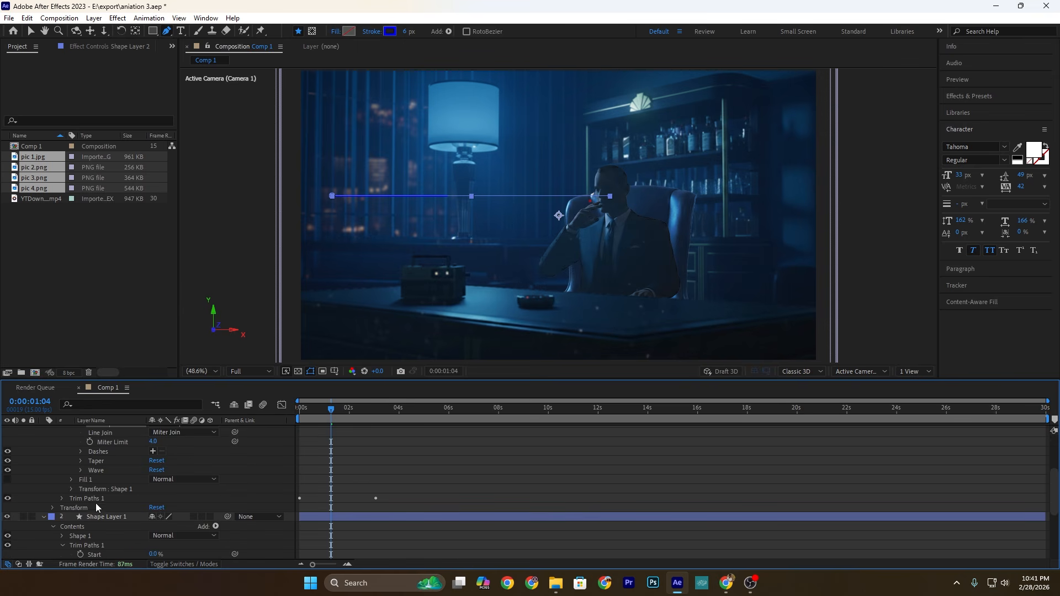
click(61, 498)
drag(333, 412, 376, 421)
click(152, 517)
drag(152, 517, 141, 517)
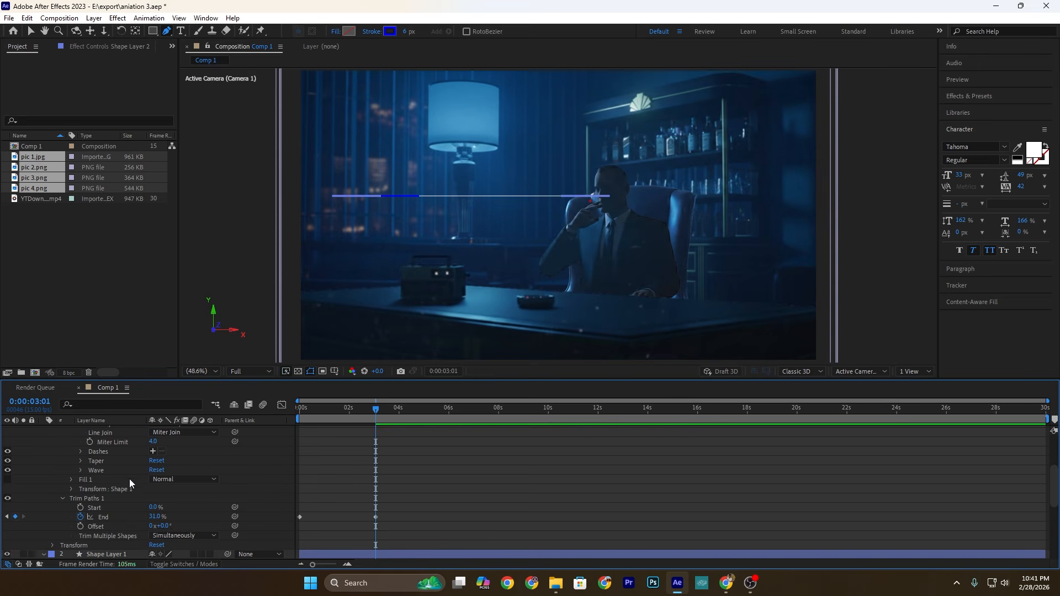
Step: Set the blue line's stroke width to 8 px and collapse both shape layers
scroll(127, 470, up, 5)
click(121, 433)
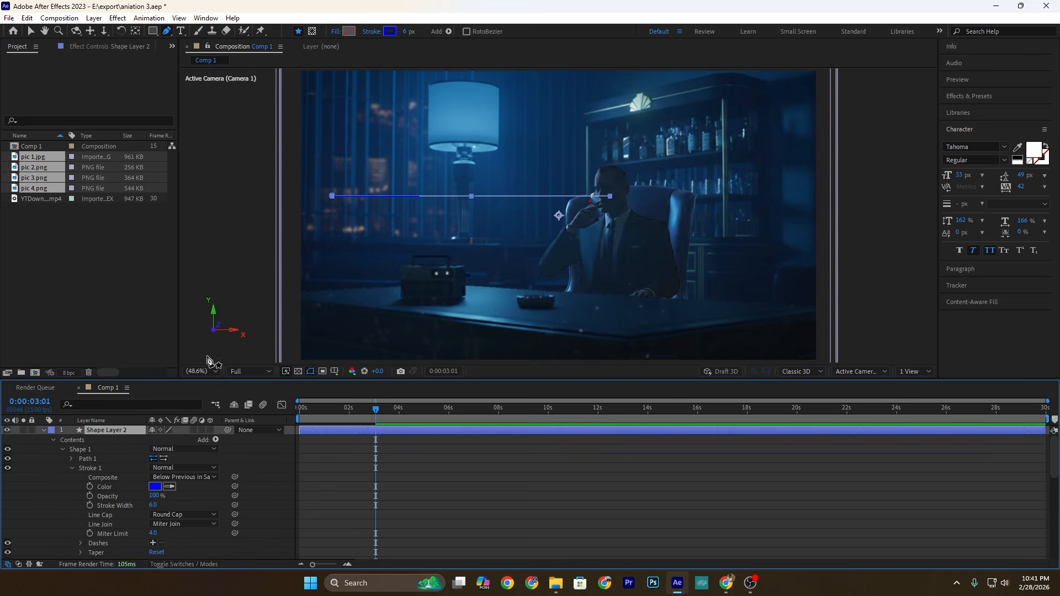
click(409, 33)
text(8)
key(Return)
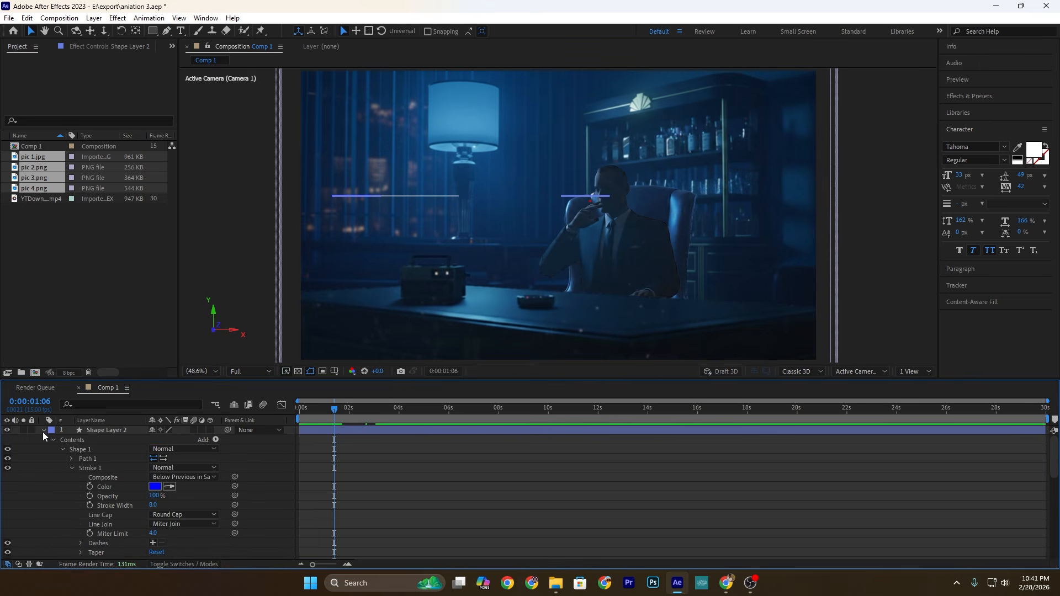
click(43, 431)
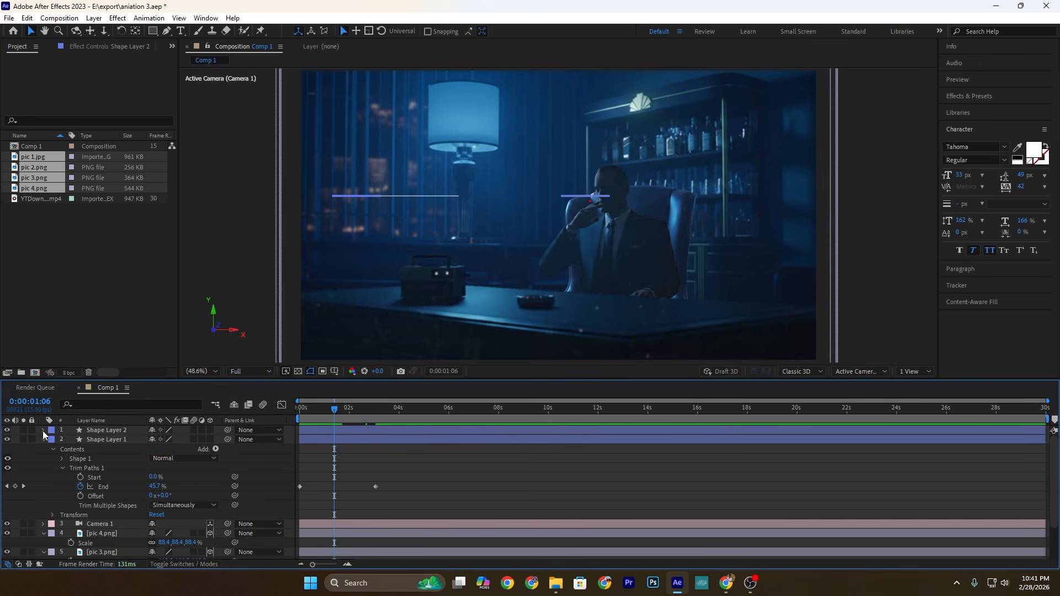
click(43, 440)
Step: Reveal the End keyframes of Shape Layer 1 and Shape Layer 2 and apply Easy Ease to all of them
click(106, 431)
shift+click(108, 440)
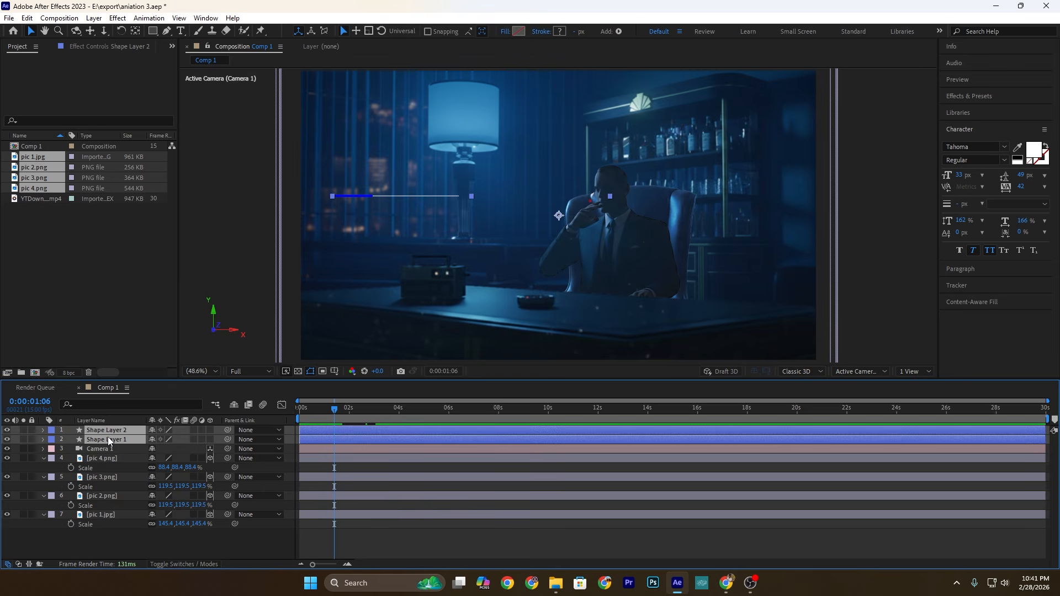
key(u)
drag(392, 436, 291, 465)
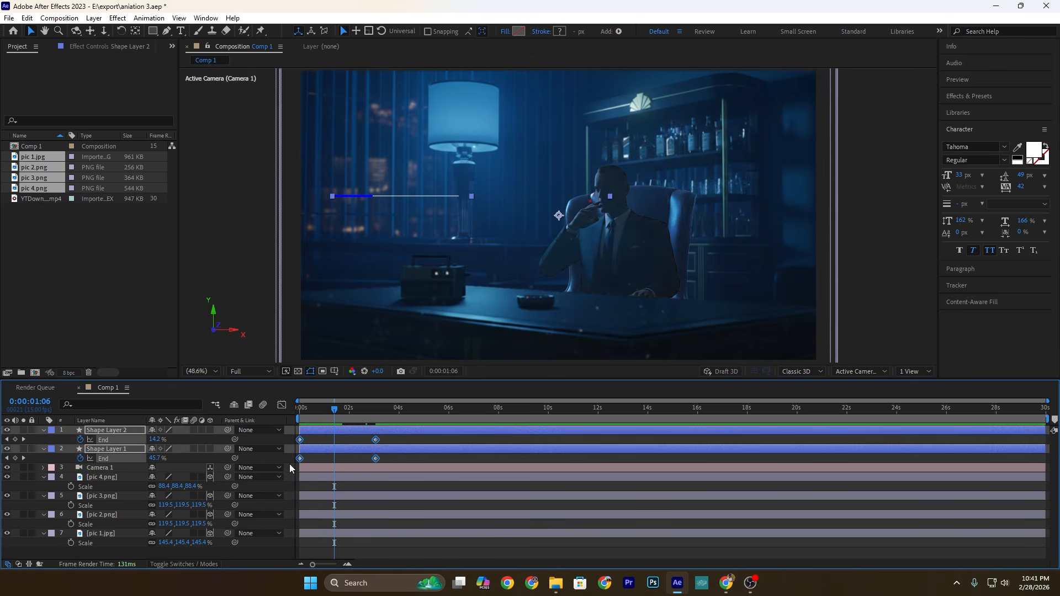
key(F9)
Step: Shape both lines' speed curves so they start fast and slow down gradually, and preview the result from the start
click(282, 406)
drag(402, 463, 348, 533)
drag(335, 410, 293, 425)
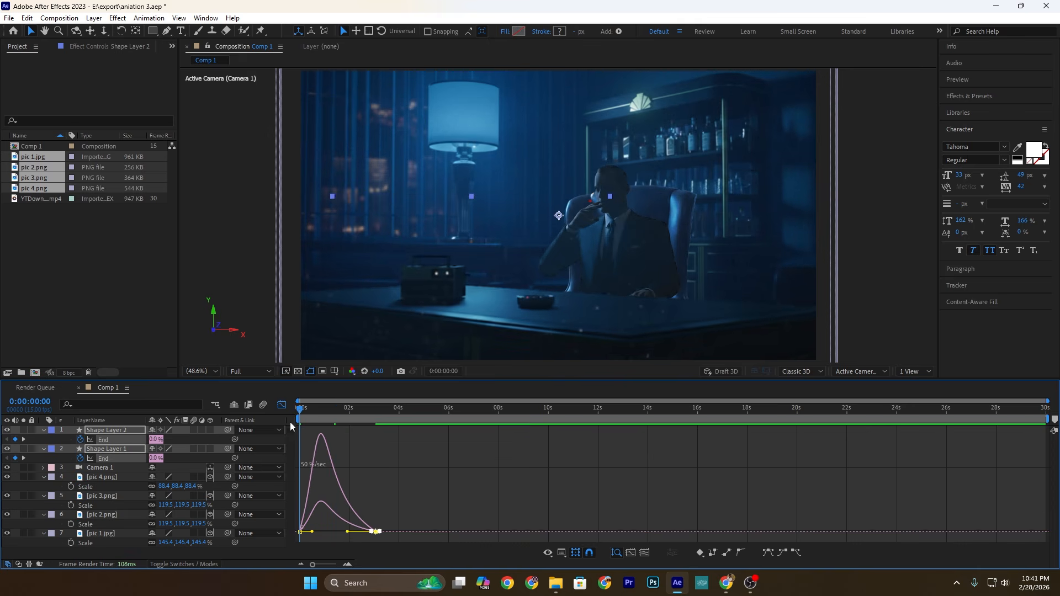
key(space)
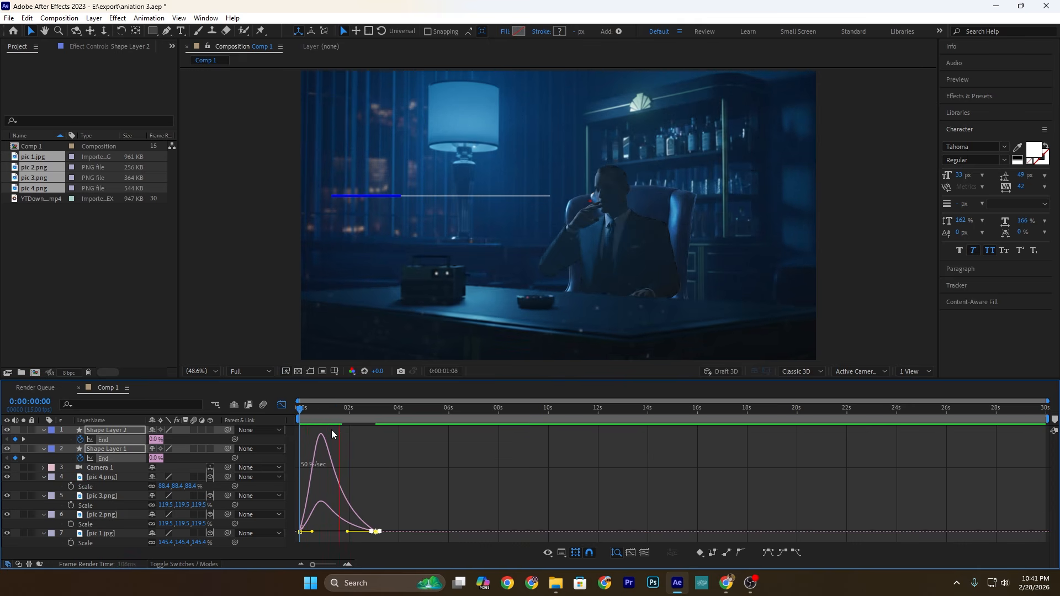
key(space)
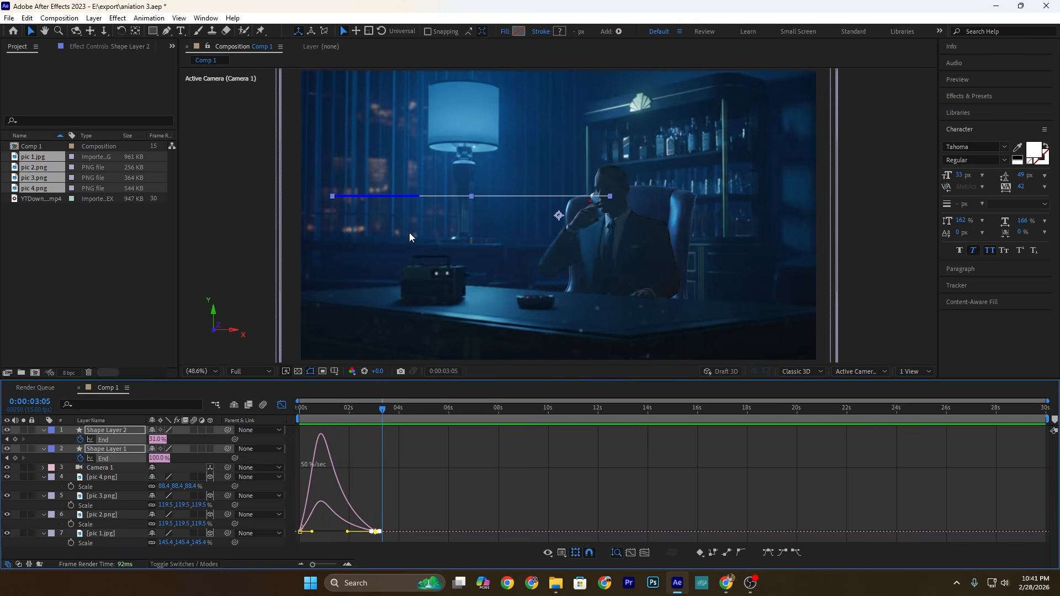
click(43, 430)
click(110, 539)
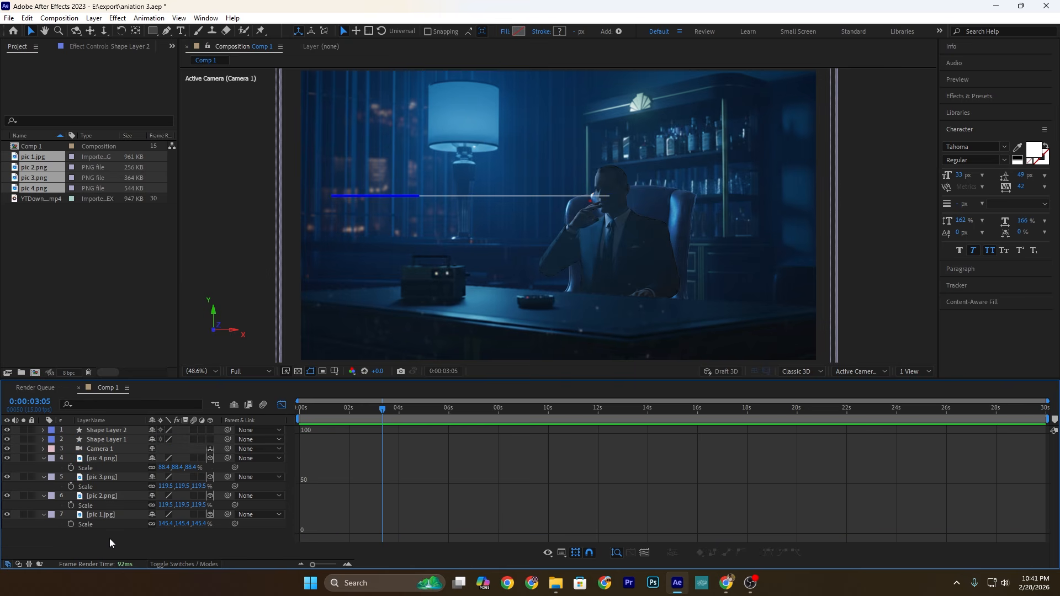
Step: Add the text "THE HARD WORK THEY PUT IN", setting "THE HARD WORK" in Verdana Bold with tracking of -75
click(181, 31)
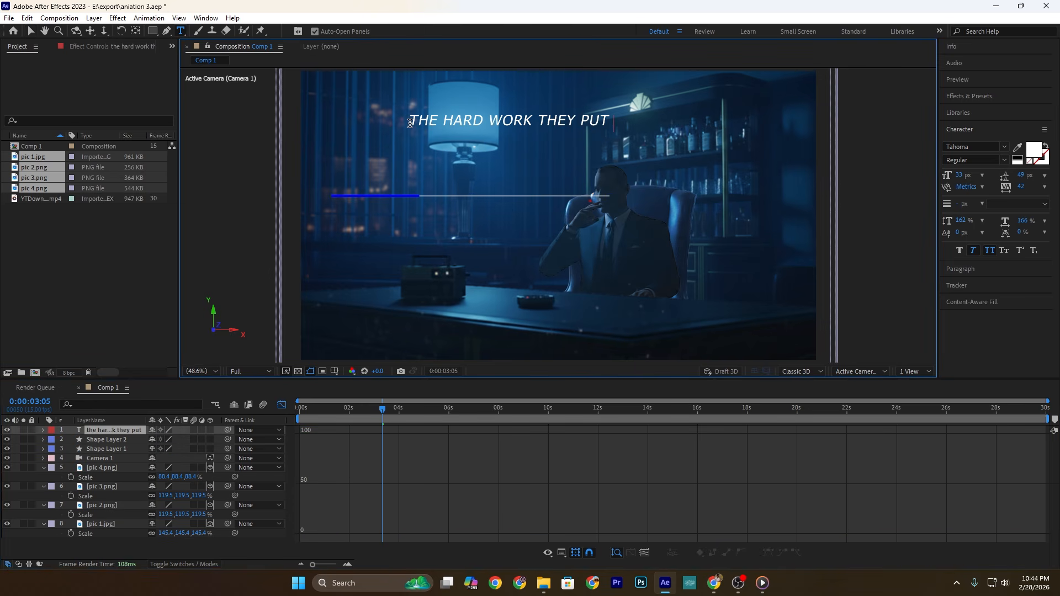
drag(535, 121, 418, 124)
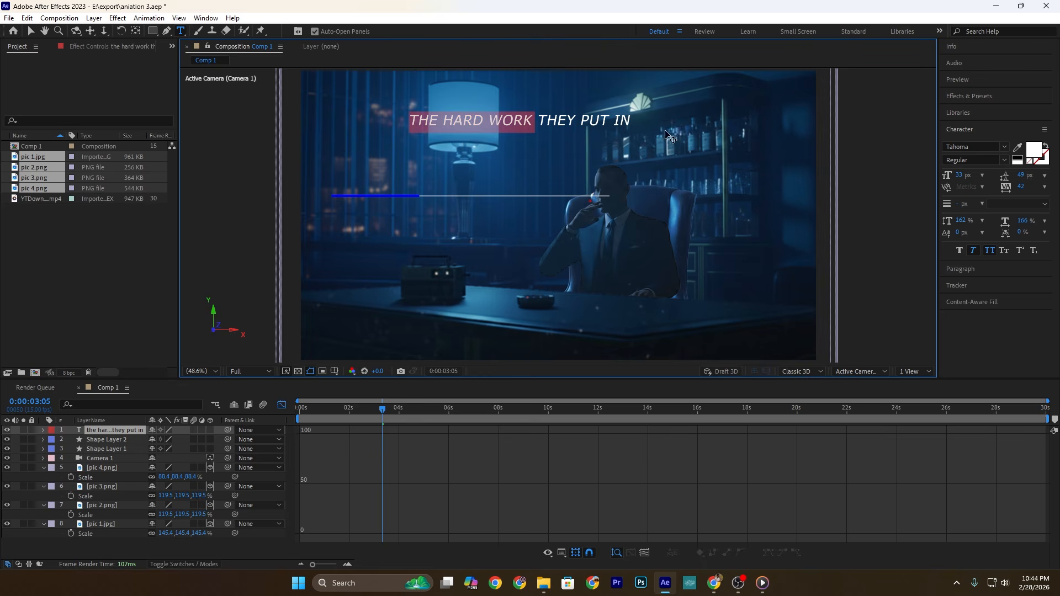
click(1004, 147)
scroll(1003, 298, down, 10)
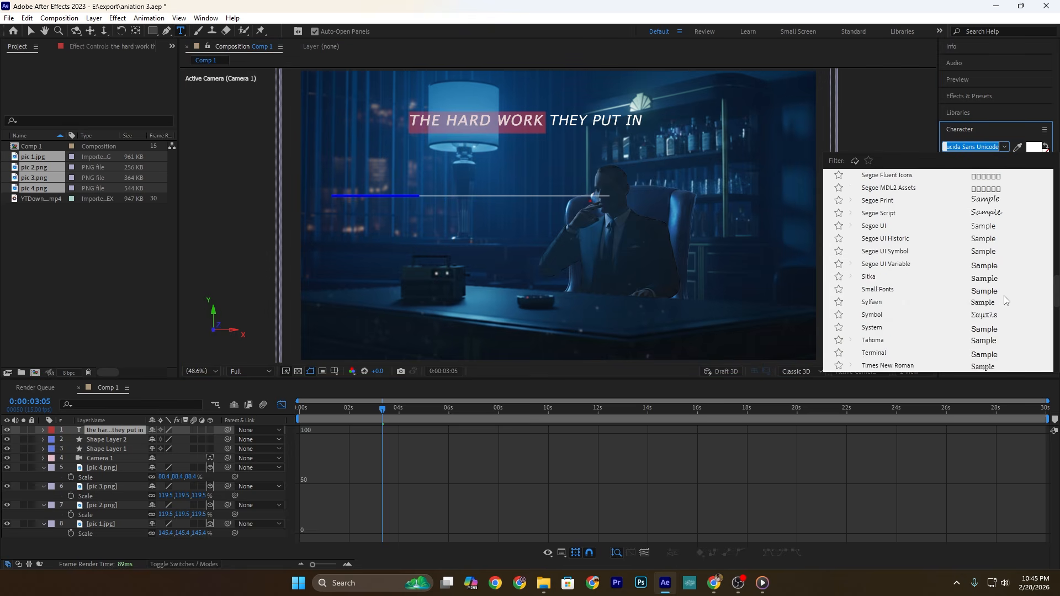
click(986, 354)
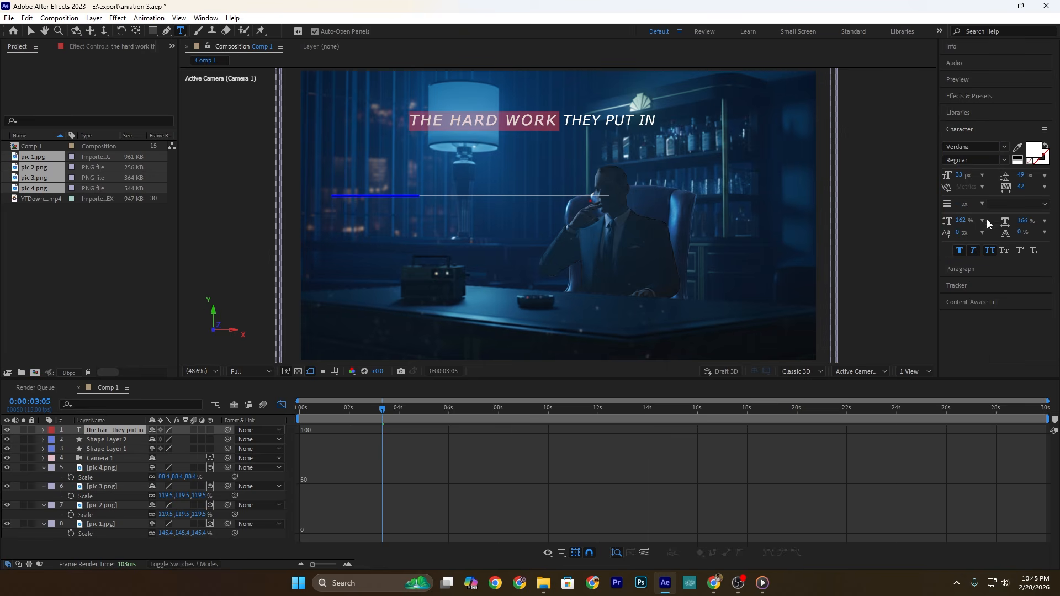
click(1006, 159)
click(963, 195)
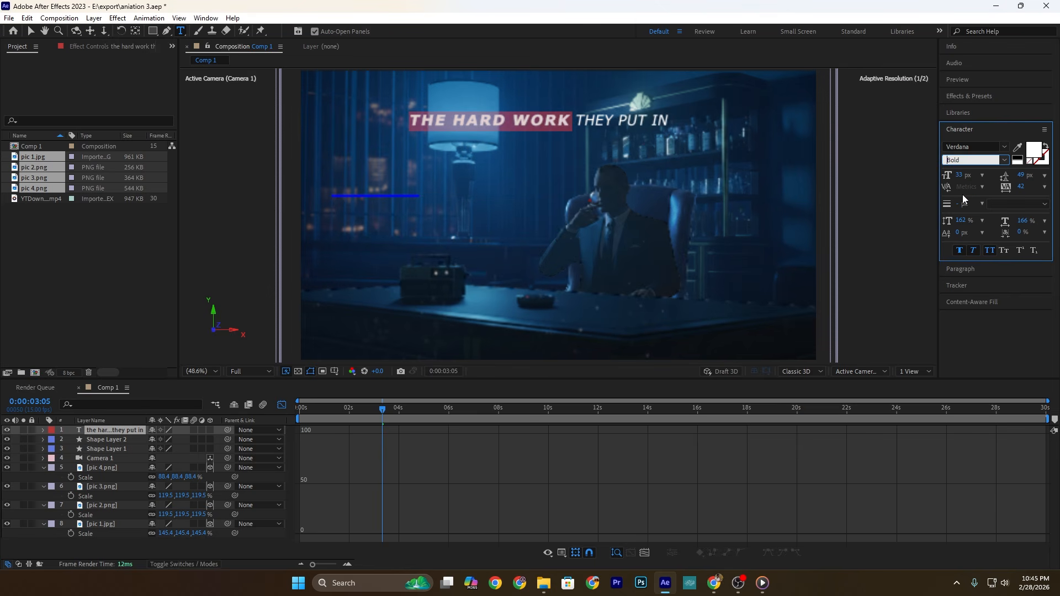
key(Escape)
drag(1023, 187, 960, 187)
Step: Reduce the title's font size to 28 px and position it centered just above the horizontal line
drag(557, 124, 493, 193)
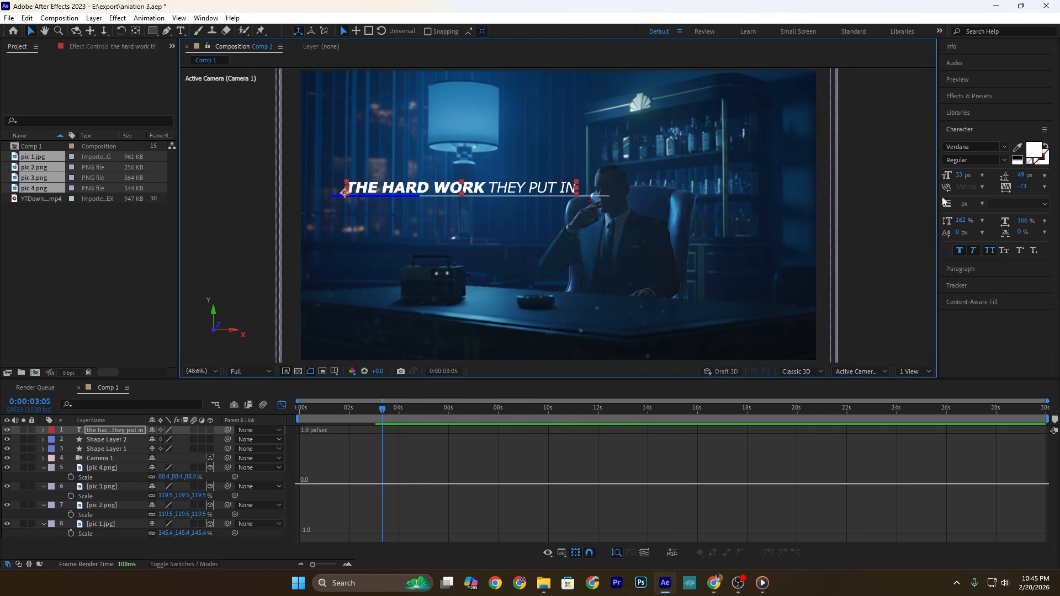
drag(962, 175, 959, 176)
drag(484, 189, 504, 188)
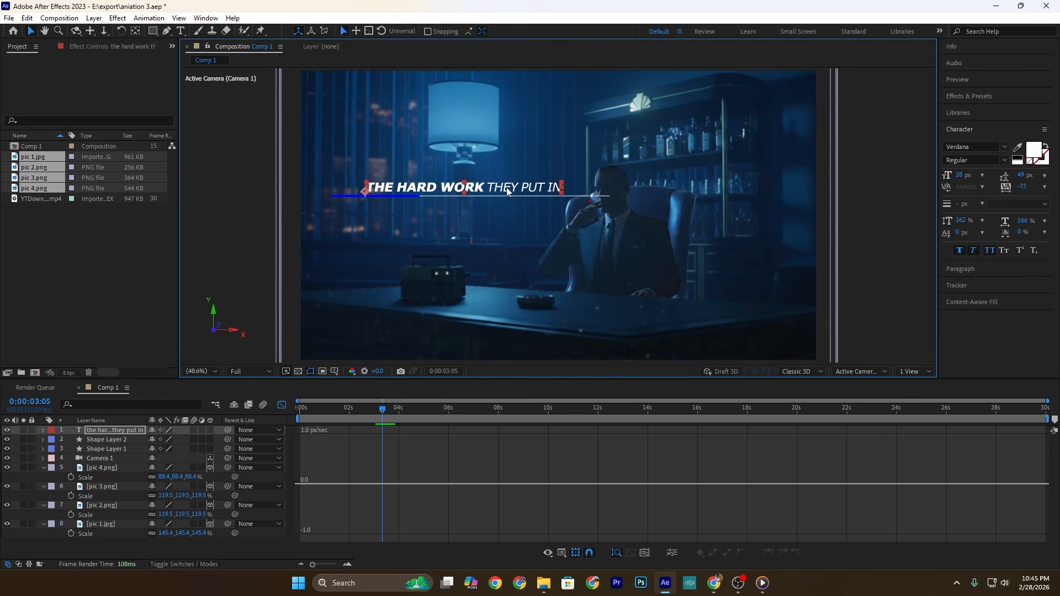
Step: Add a text animator to the title with Position 0, 39, Opacity 0% and Blur 18
click(43, 430)
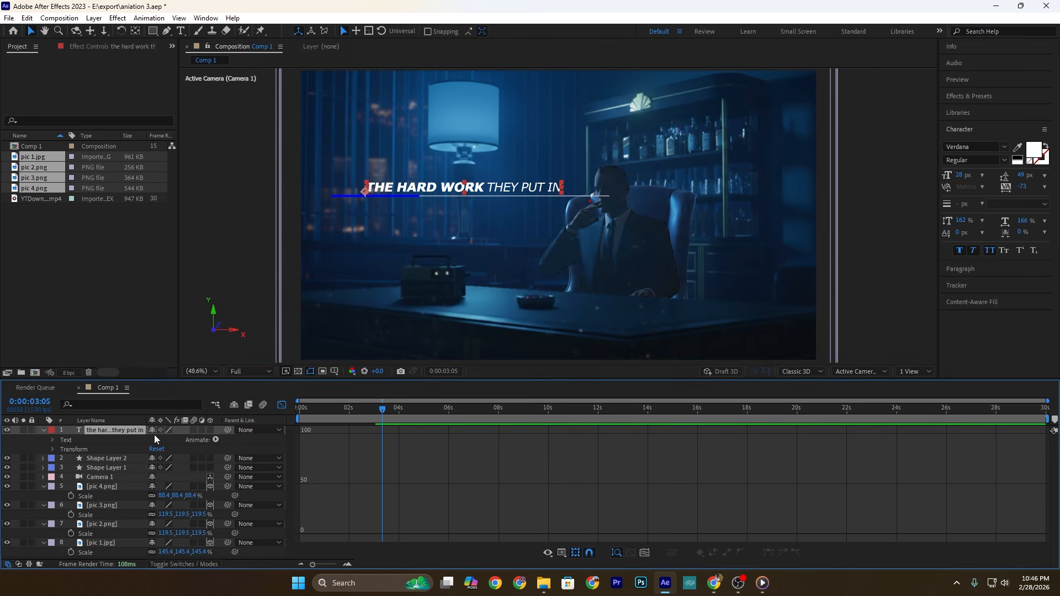
click(217, 440)
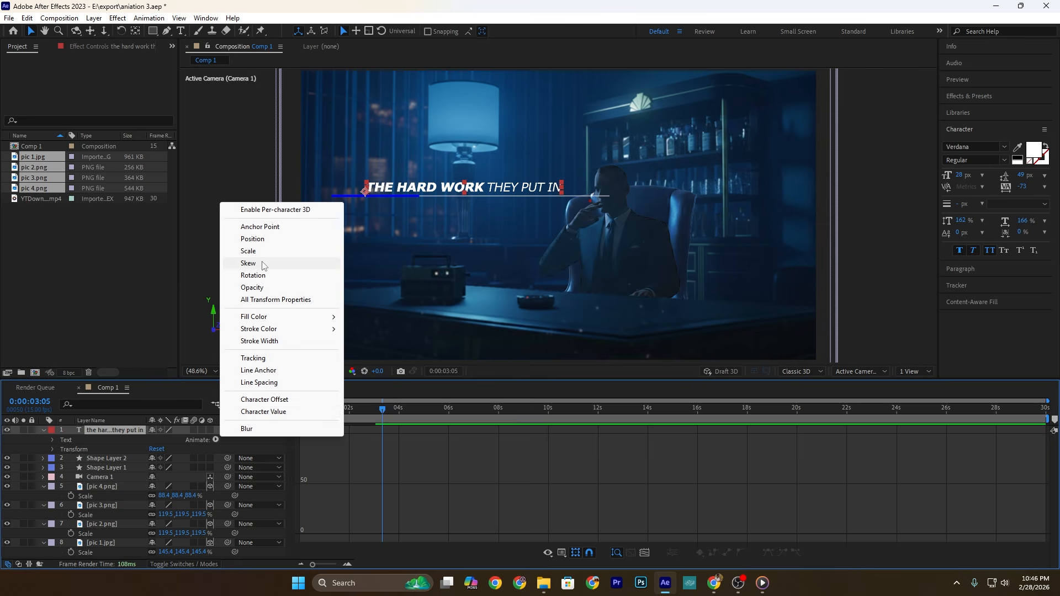
click(265, 243)
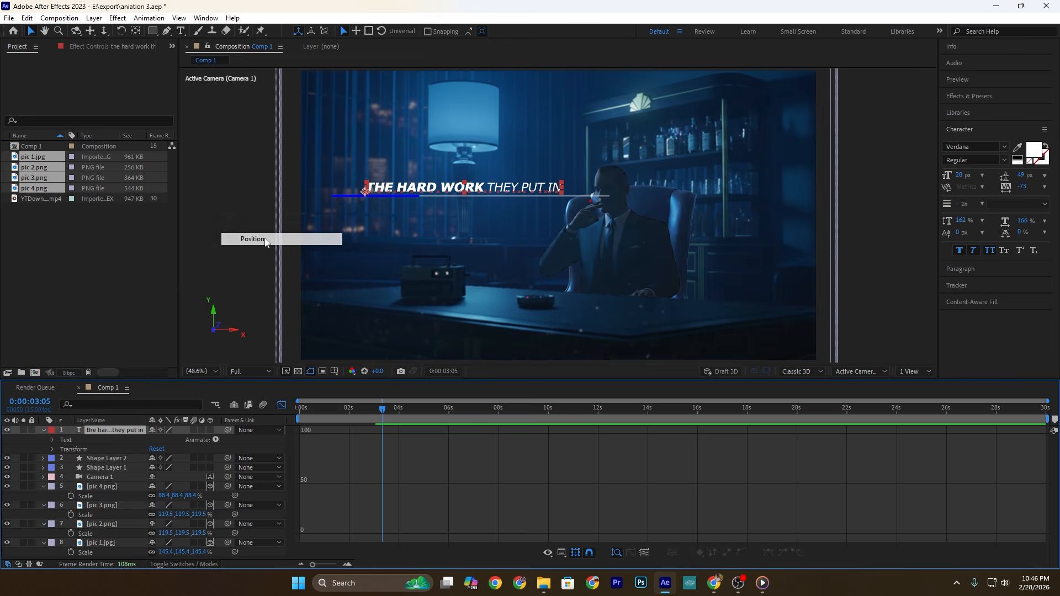
click(215, 441)
click(243, 287)
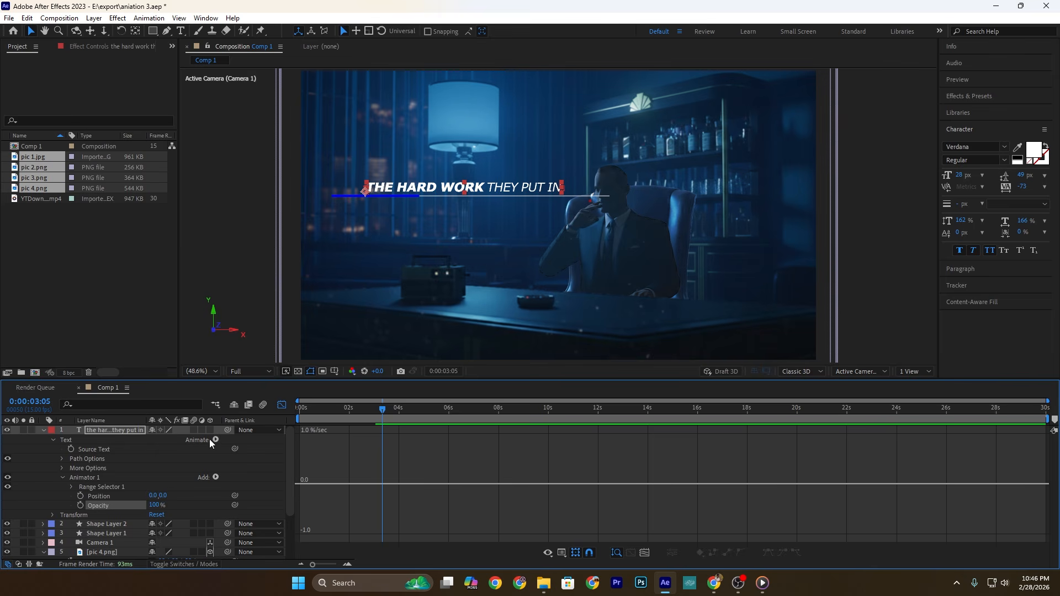
click(216, 477)
mouse_move(245, 481)
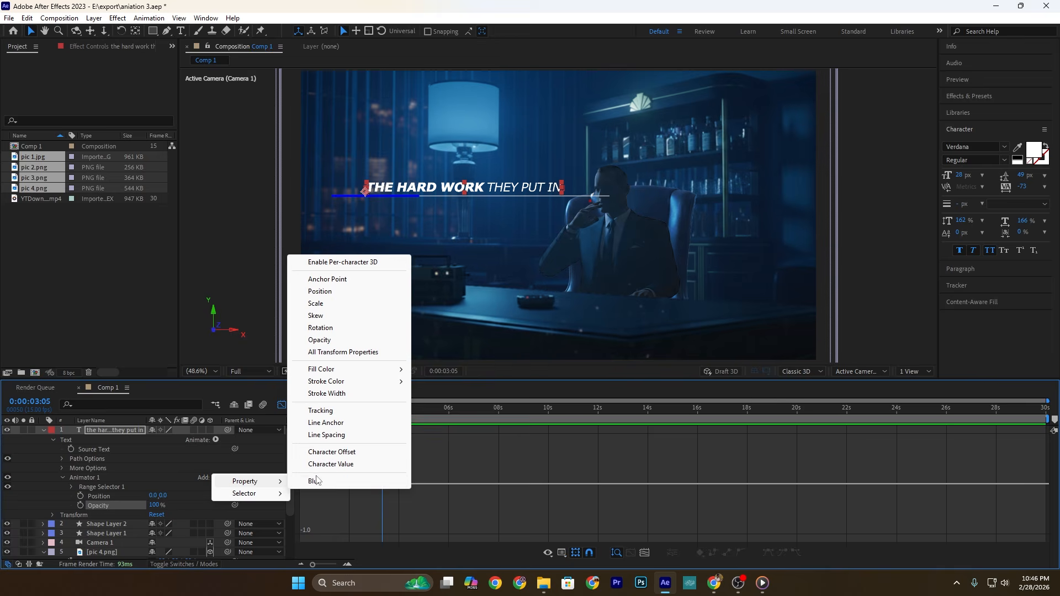
click(313, 481)
drag(164, 496, 60, 511)
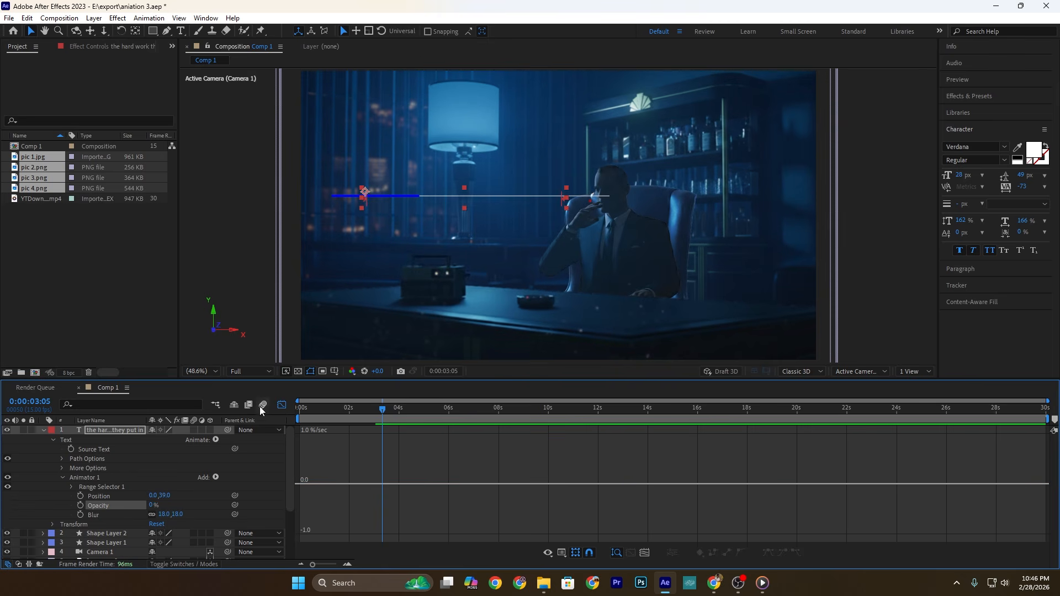
Step: Return to the start of the timeline and base the title's Range Selector on Words
click(283, 405)
drag(358, 409, 266, 423)
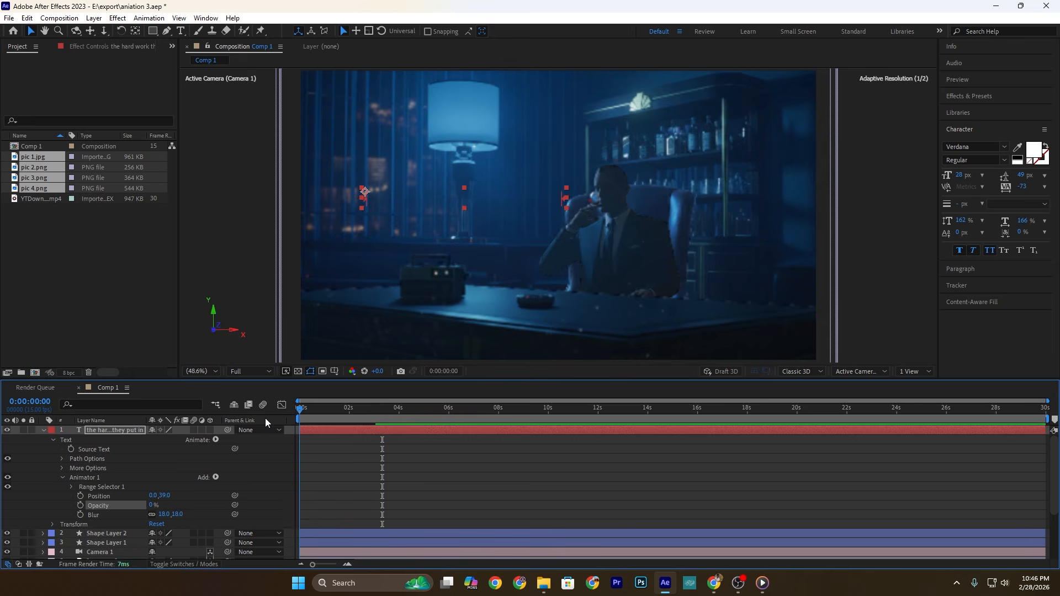
click(71, 486)
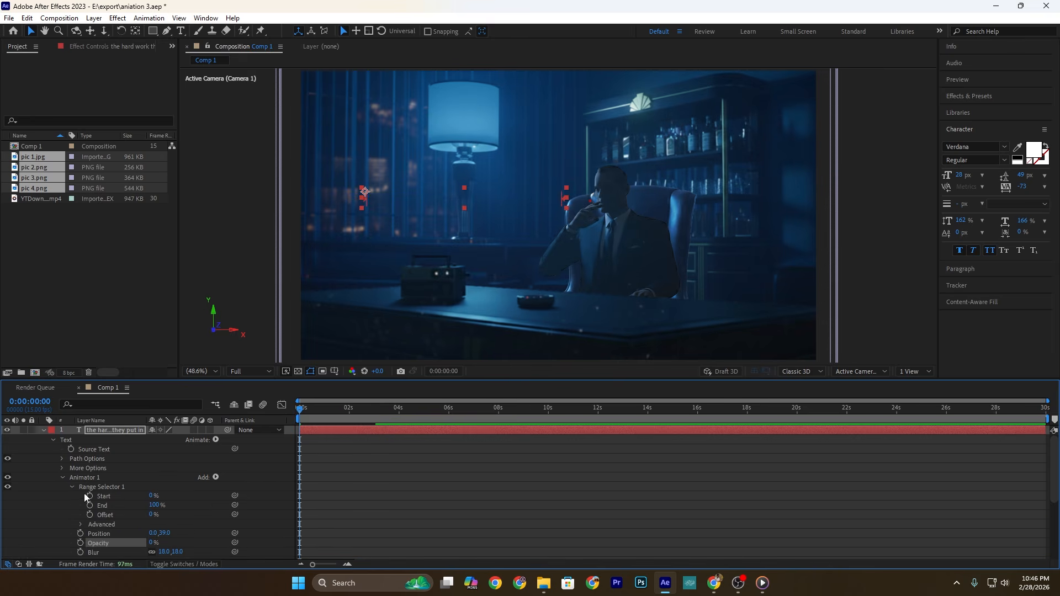
click(81, 524)
click(175, 489)
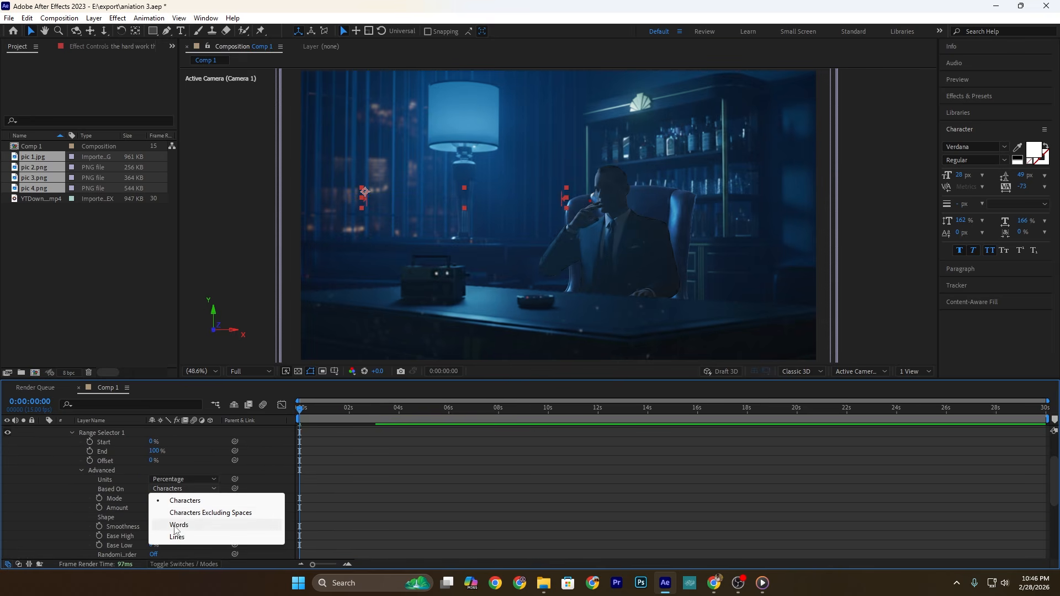
click(174, 525)
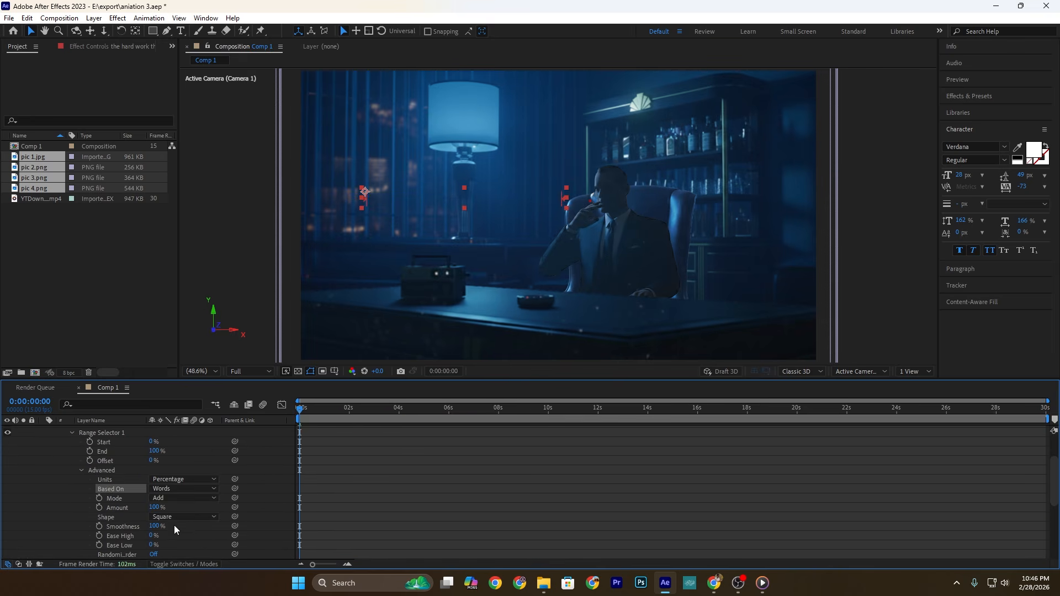
Step: Keyframe the Range Selector's Offset from 0% at the start to 100% at about 0:00:03:07, with Easy Ease
click(89, 461)
drag(304, 408, 395, 424)
drag(152, 462, 635, 463)
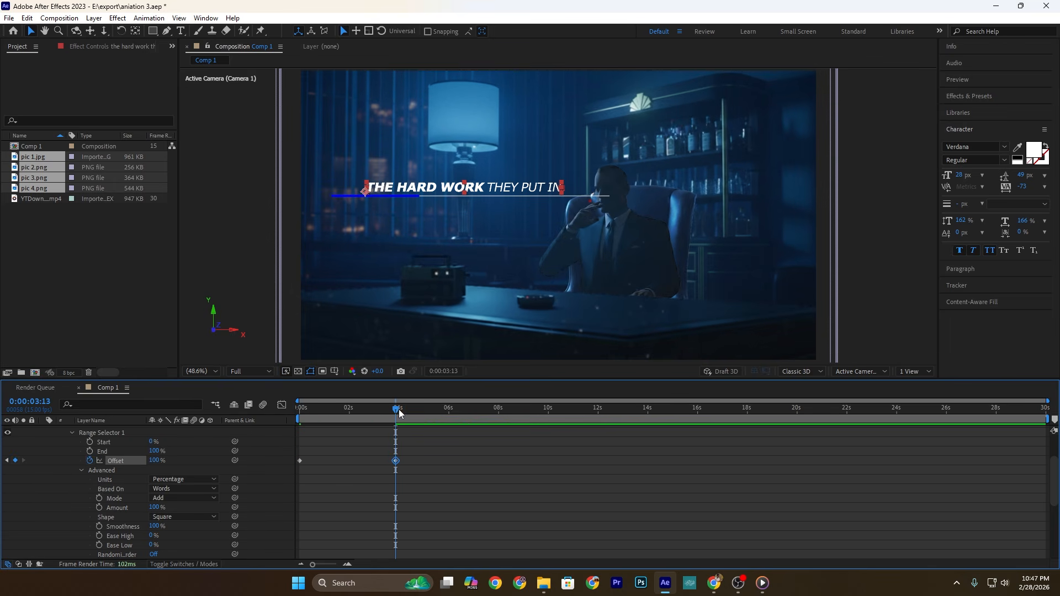
drag(397, 411, 386, 412)
drag(396, 461, 241, 444)
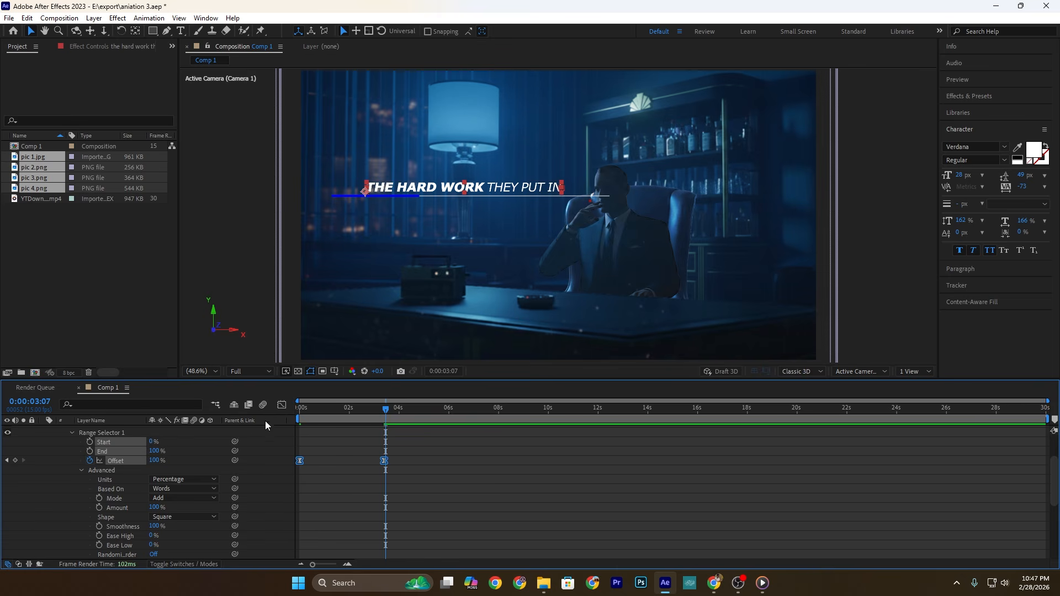
Step: Shape the speed curve of the Offset keyframes in the Graph Editor and preview the word reveal
click(282, 405)
drag(349, 559, 349, 535)
drag(349, 414, 284, 405)
key(space)
click(283, 406)
Step: Keyframe the title's Position from 0:00:03:13, move it to X 1131.6 at 0:00:05:14, and apply Easy Ease
drag(383, 410, 396, 409)
scroll(129, 433, up, 3)
click(129, 430)
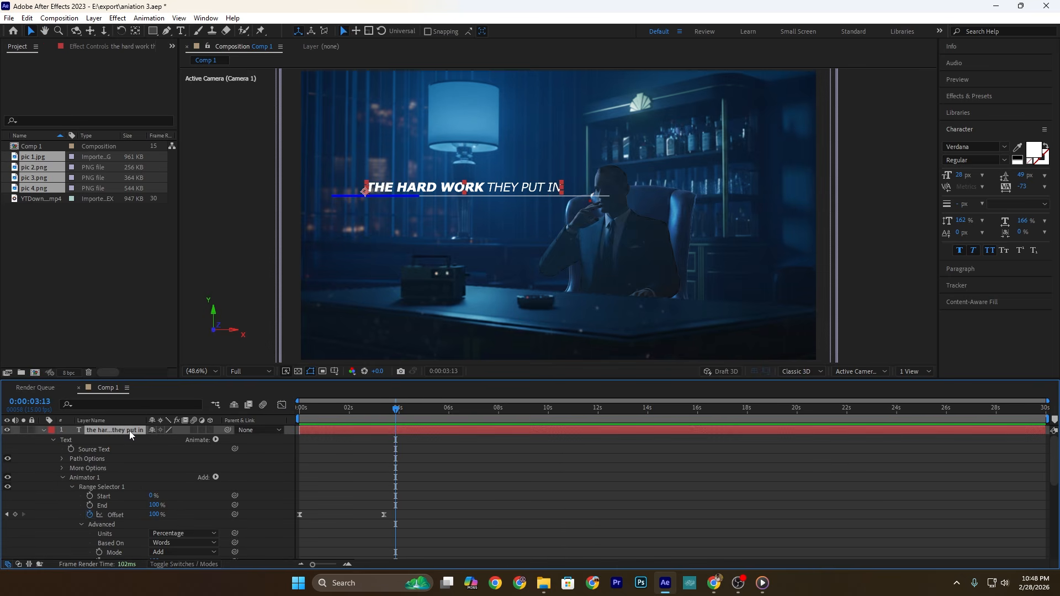
key(p)
click(71, 440)
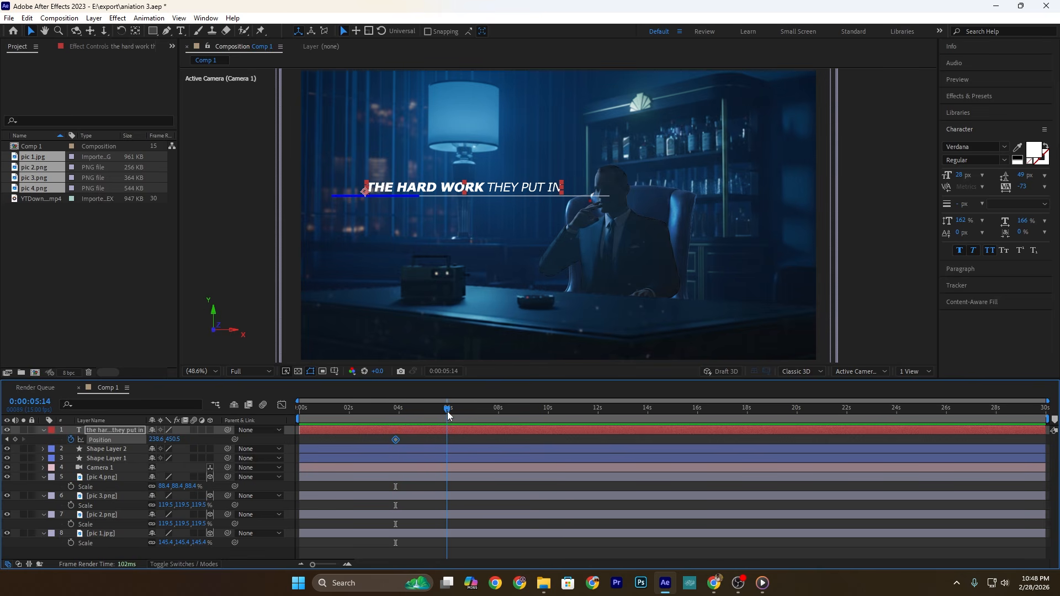
drag(155, 439, 630, 423)
drag(462, 436, 365, 445)
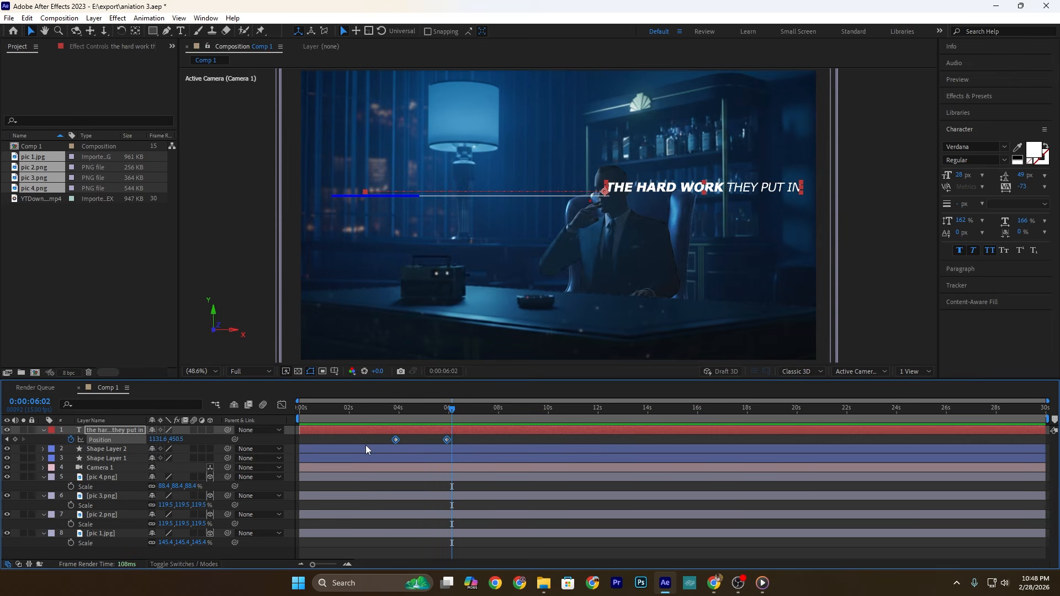
key(F9)
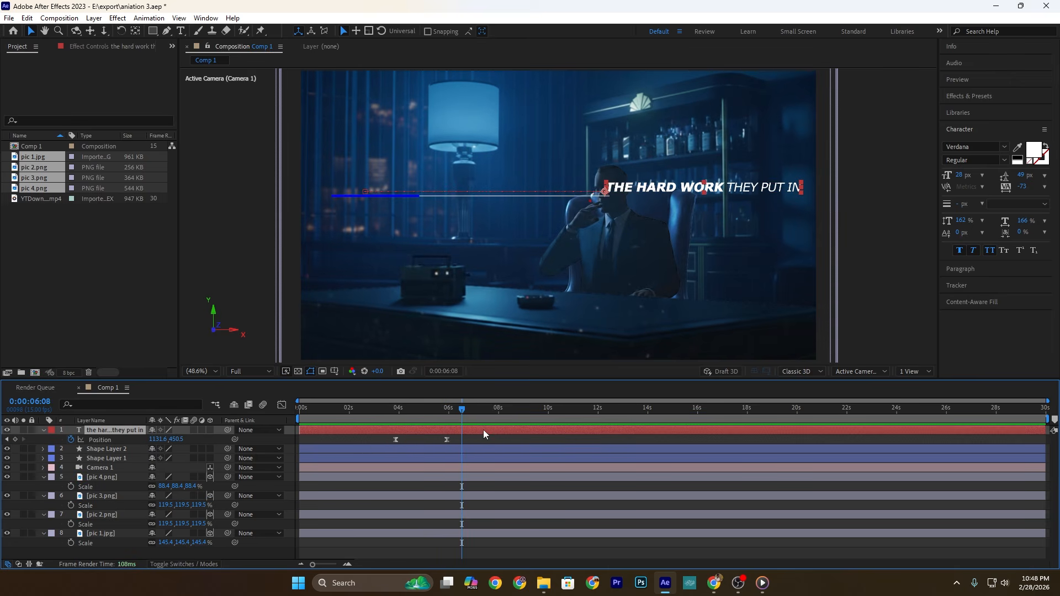
Step: Duplicate the title, shift the copy's start position to X -728.4 at 0:00:03:13, and preview both titles sliding
key(ctrl+d)
drag(457, 420, 395, 417)
key(p)
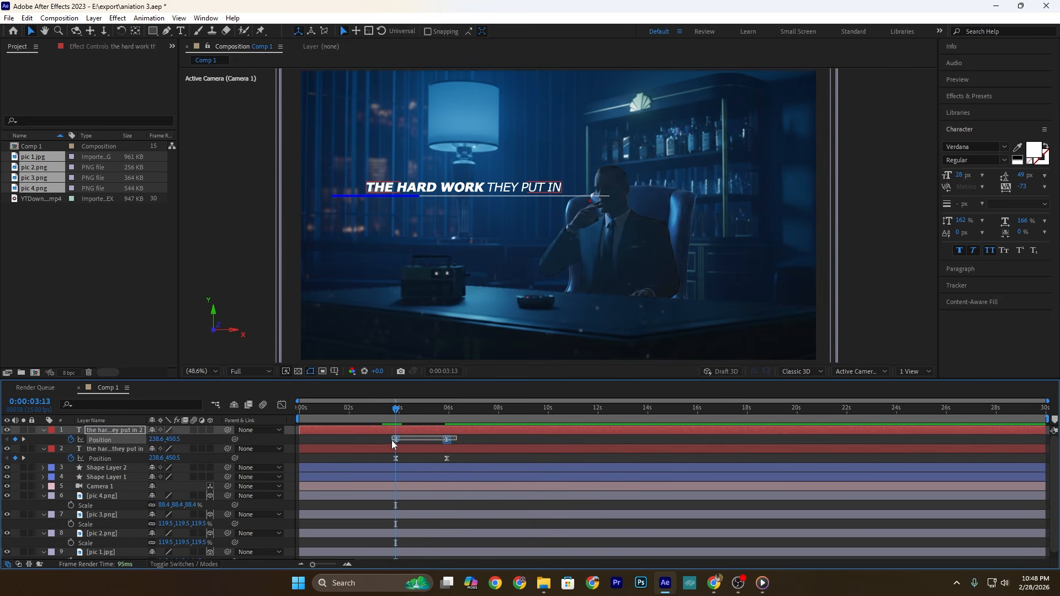
drag(159, 440, 61, 440)
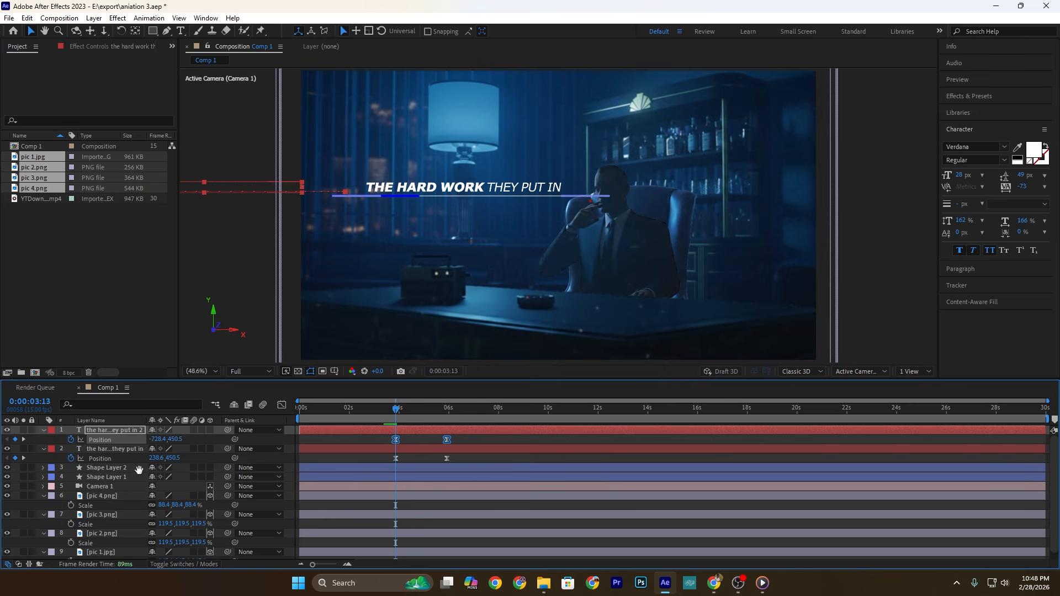
key(space)
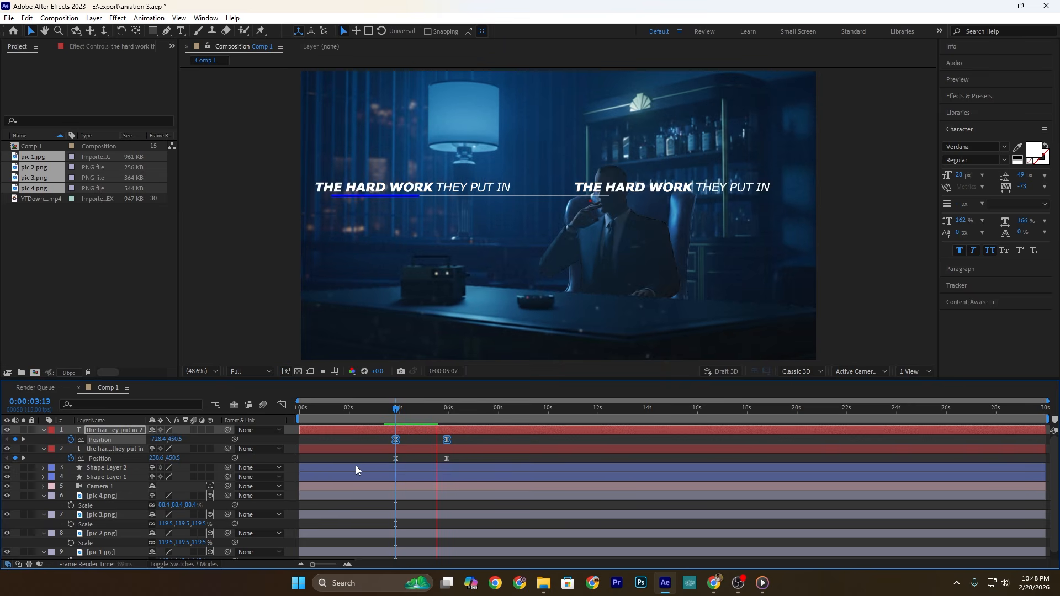
key(space)
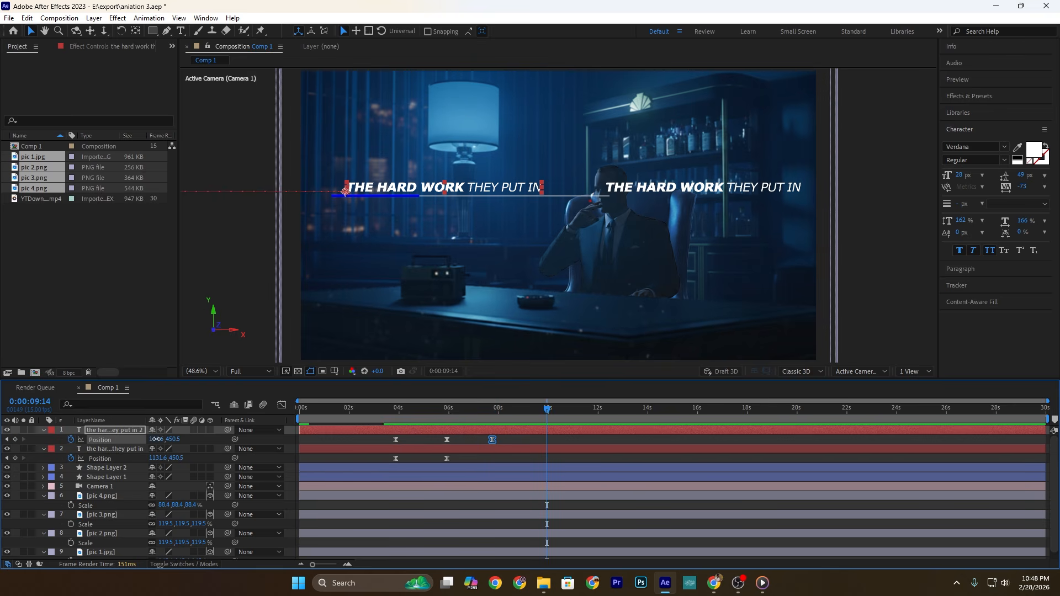
Step: Keyframe the second title to X 1134.6 at 0:00:09:14, duplicate it as a delayed third title, and preview the slides
drag(156, 439, 692, 437)
click(504, 433)
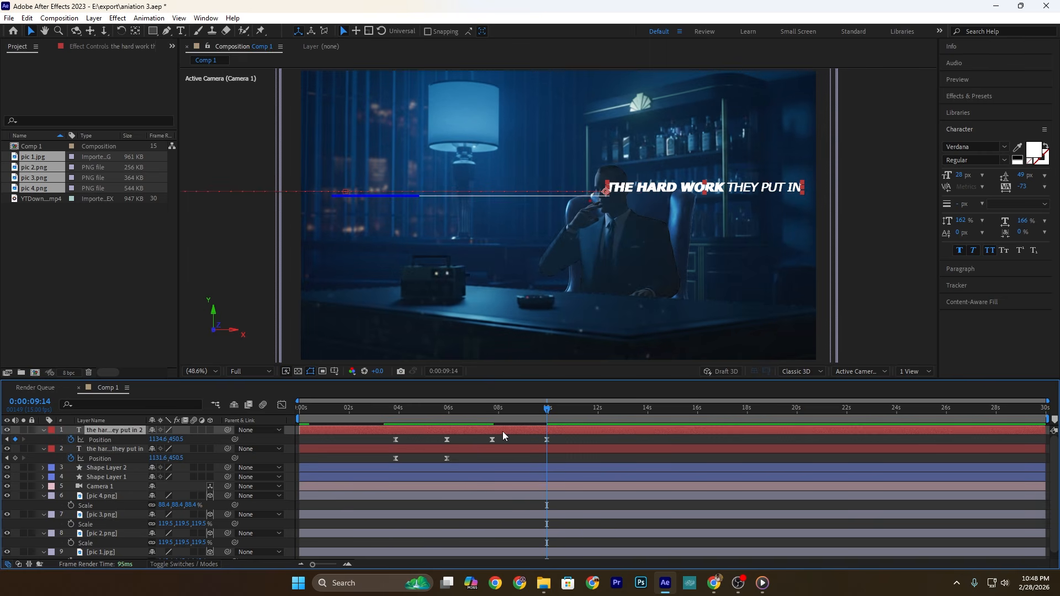
key(ctrl+d)
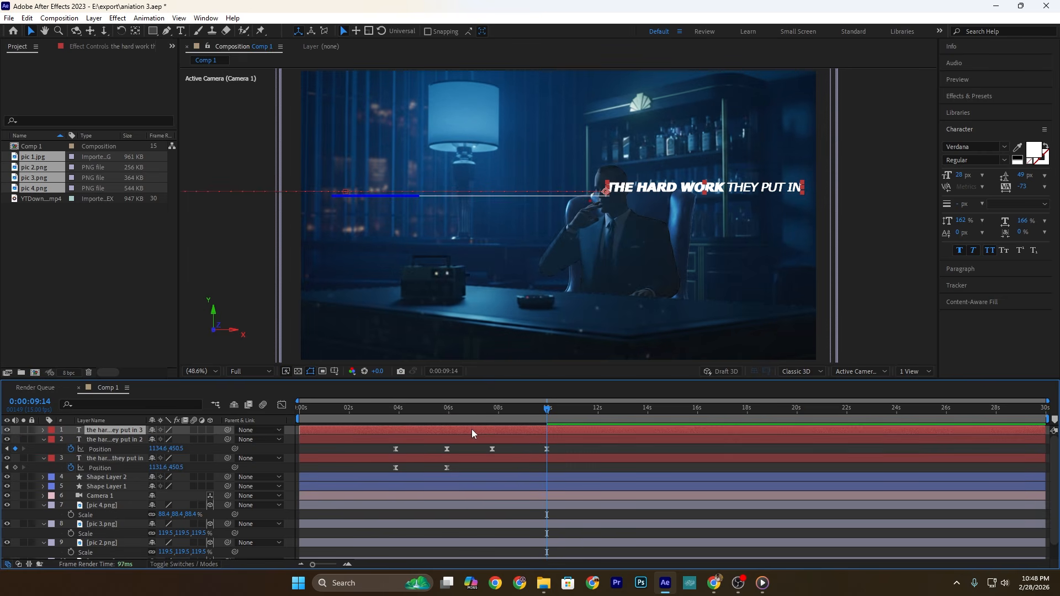
drag(442, 429, 386, 419)
key(space)
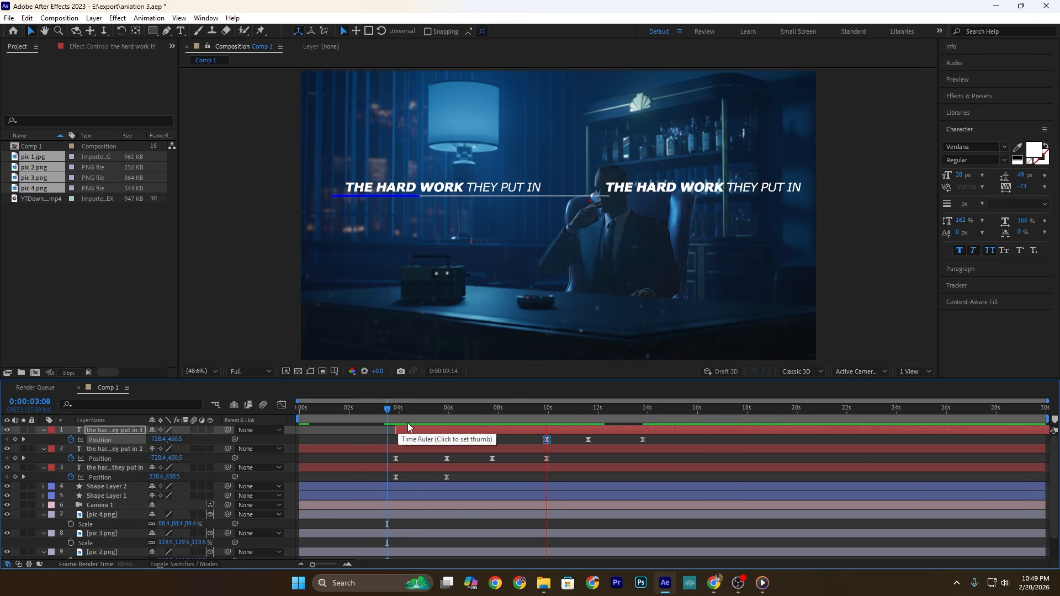
key(space)
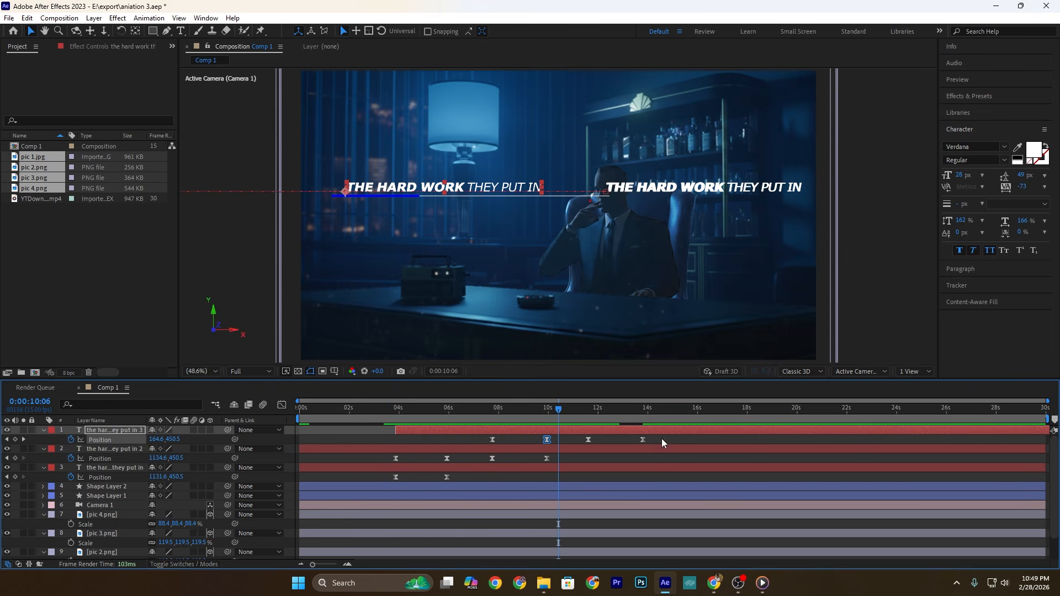
Step: Delete the third title's exit Position keyframes and shift the titles' remaining keyframes earlier to shorten the slides
drag(661, 438, 378, 479)
drag(642, 439, 602, 442)
drag(618, 438, 519, 412)
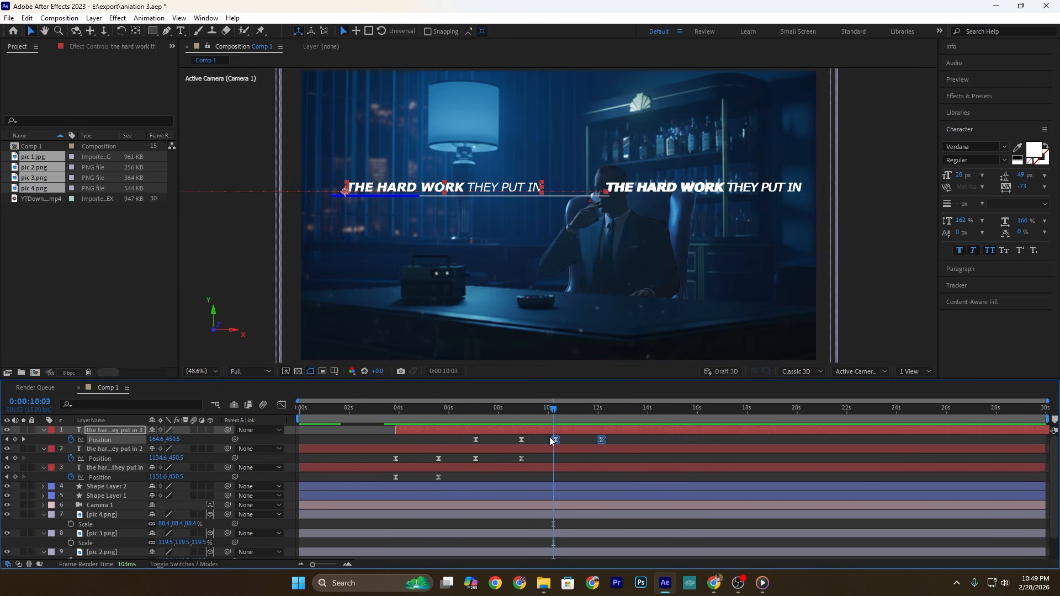
key(Delete)
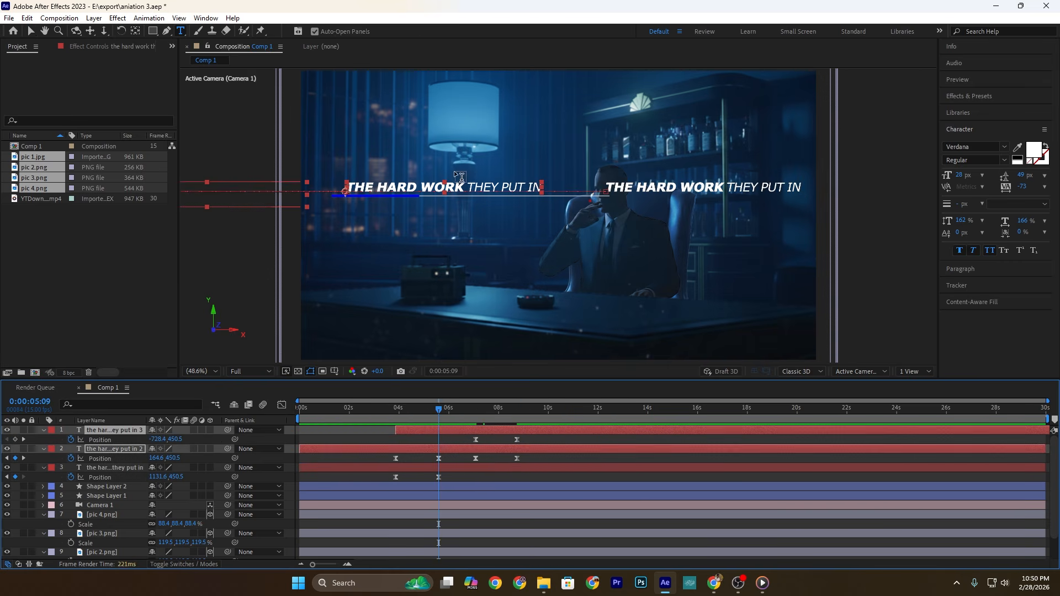
Step: Change the second title's text to "THE RISKS THEY TOOK"
drag(463, 187, 379, 188)
text(risks )
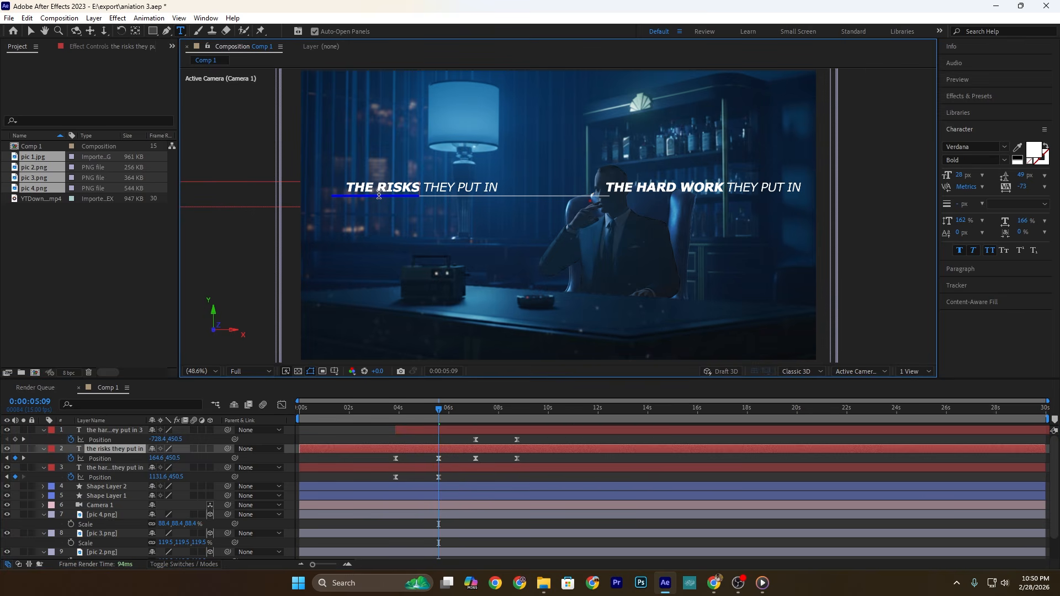
text(they took)
Step: Change the third title's text to "THE DISCIPLINE TO SHOW UP" and set its X position to 239.6 at 0:00:08:11
drag(396, 410, 541, 418)
drag(378, 187, 464, 189)
text(discipl)
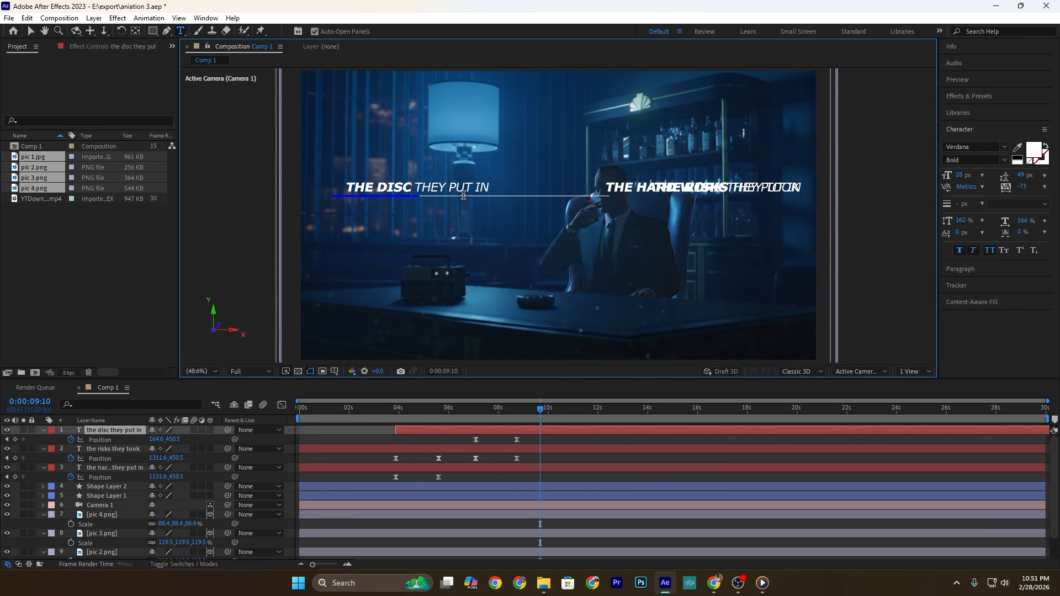
text(ine)
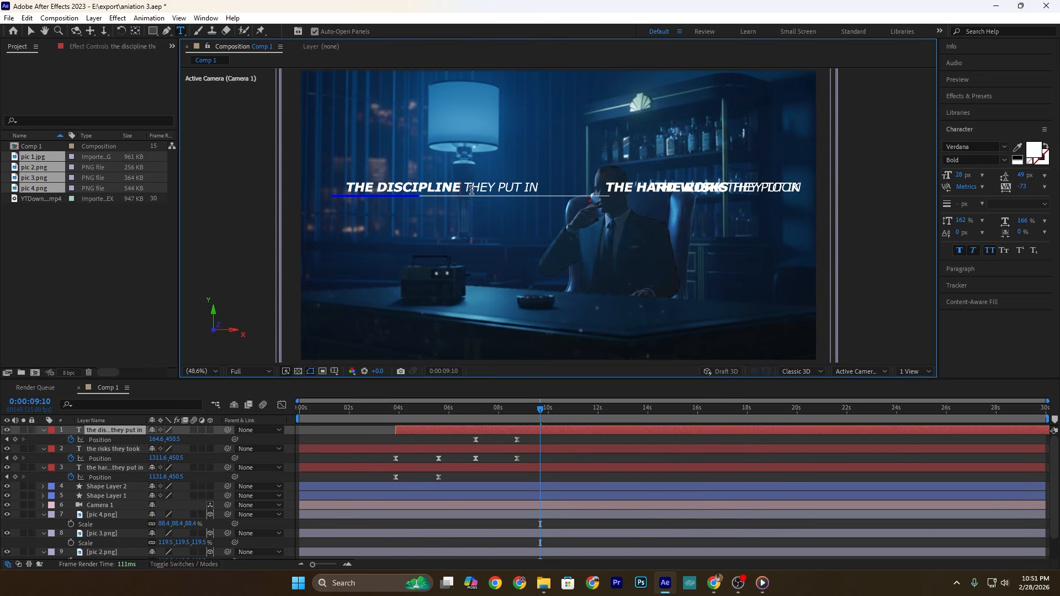
text( to)
drag(496, 187, 566, 189)
text(show up)
click(533, 436)
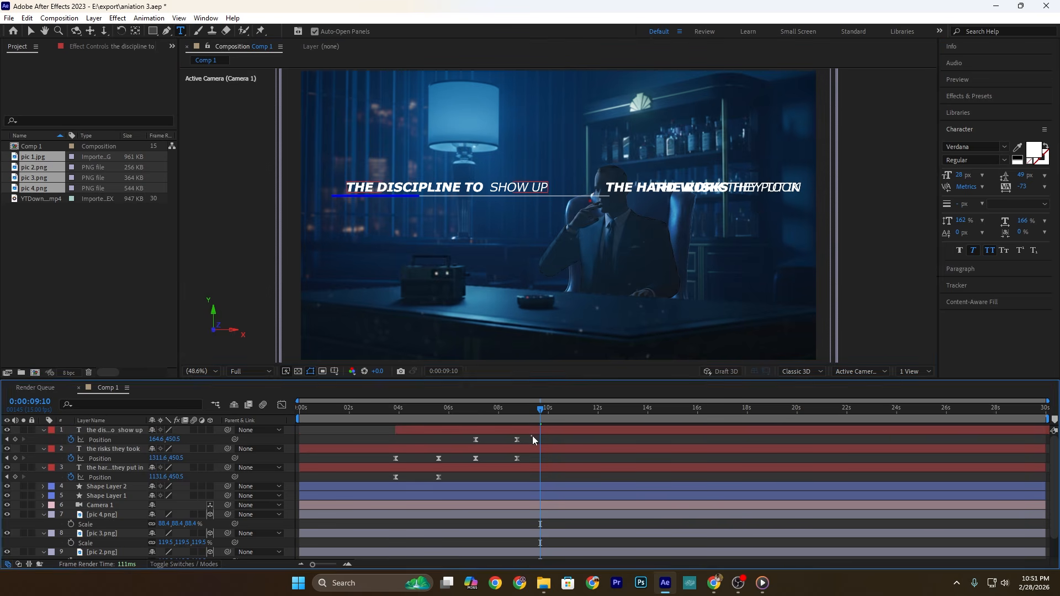
key(j)
Step: Pre-compose the three title layers together with Shape Layer 1 and Shape Layer 2 as Pre-comp 1
click(108, 433)
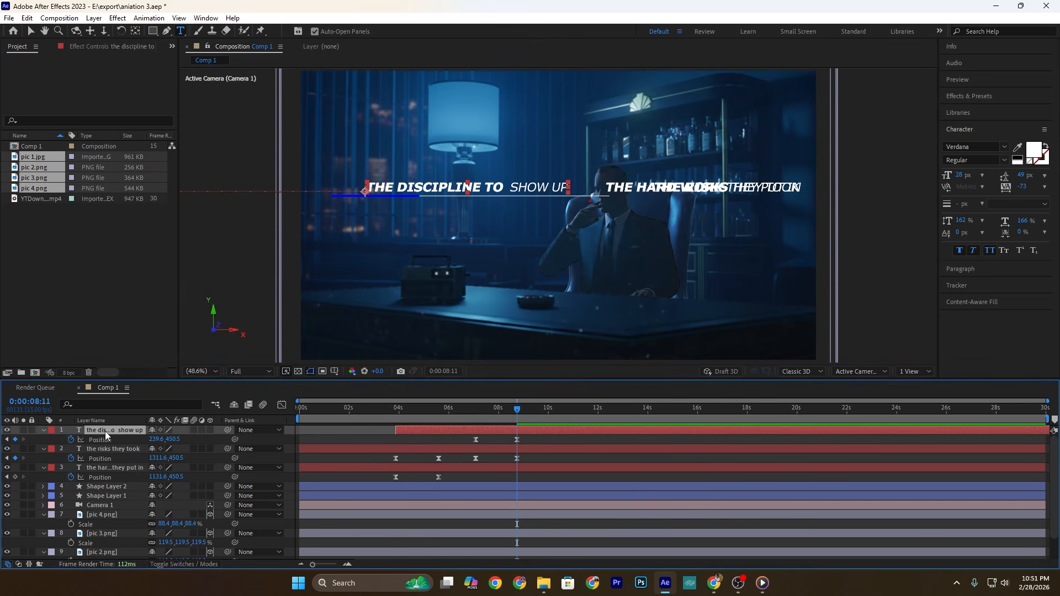
shift+click(104, 496)
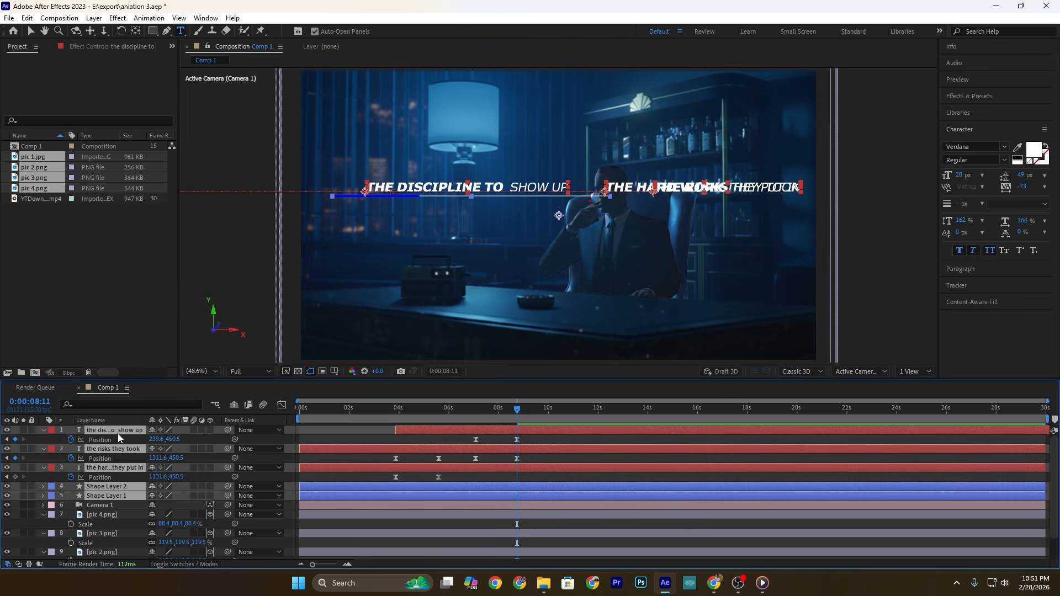
right_click(118, 433)
click(160, 359)
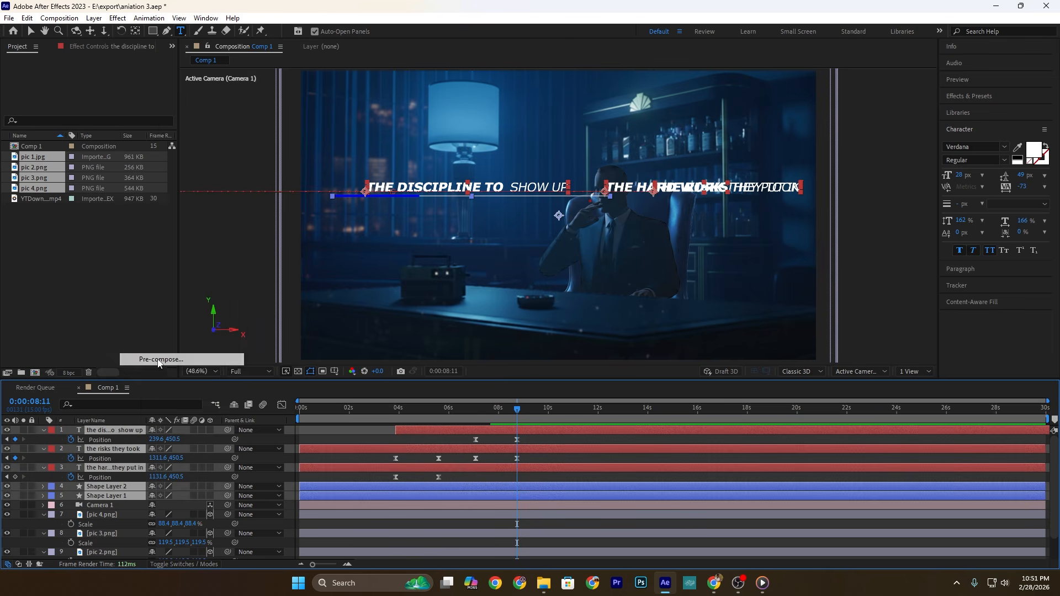
click(548, 362)
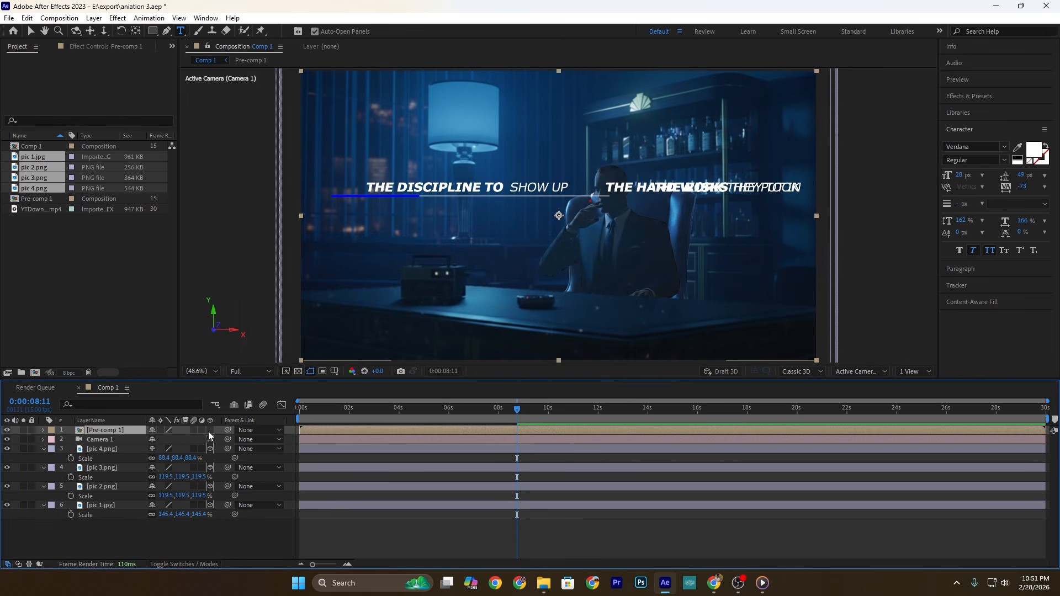
Step: Make Pre-comp 1 a 3D layer and show the composition in two views, with the Selection tool active
click(210, 431)
click(926, 370)
click(916, 397)
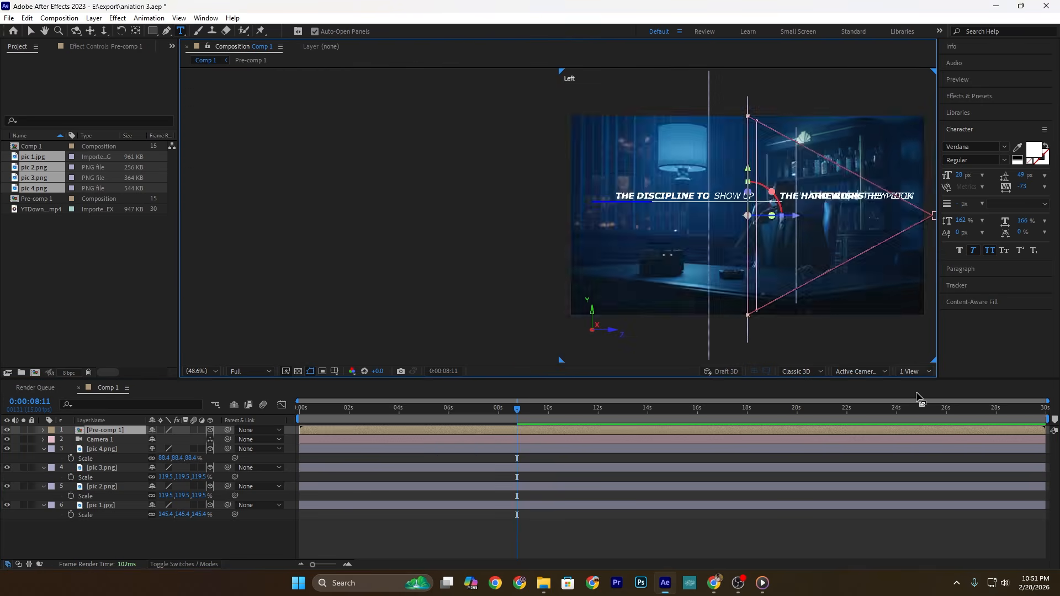
key(v)
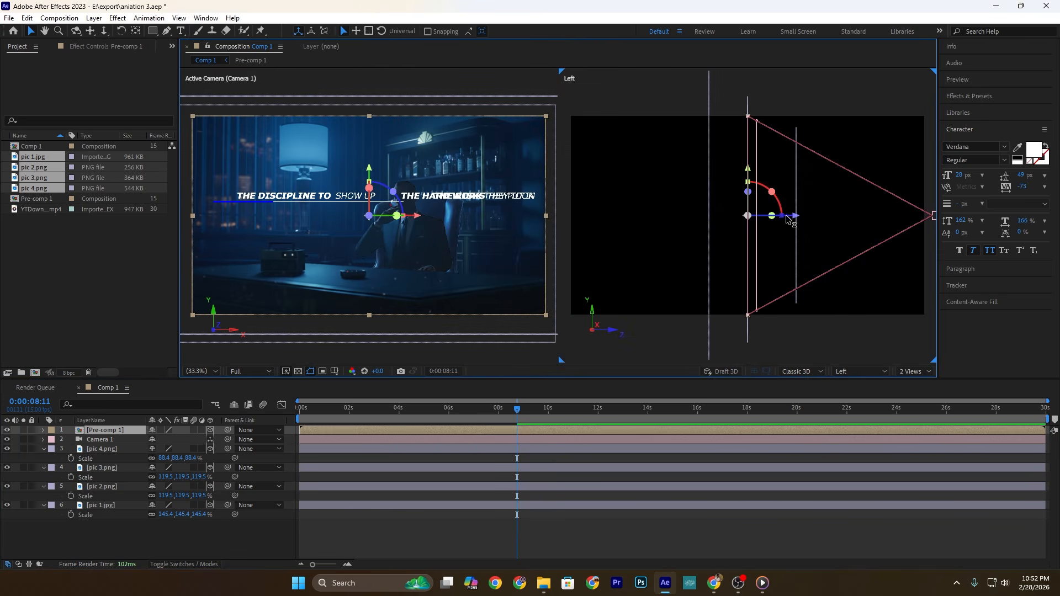
Step: Shift Pre-comp 1 slightly along its Z axis, return to the composition's start, and place it directly below Camera 1 in the layer order
key(5)
drag(797, 217, 792, 217)
click(652, 309)
drag(513, 408, 249, 410)
drag(119, 429, 109, 439)
Step: Set Camera 1's Z position to -796.1 and keyframe its Position at 0:00:00:00
click(91, 430)
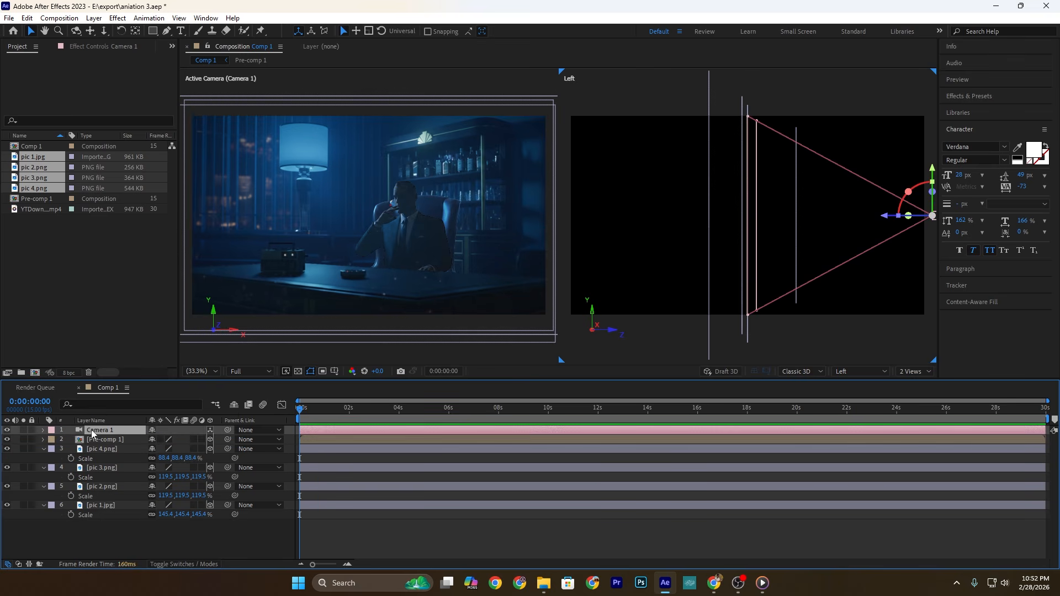
key(p)
drag(199, 441, 313, 440)
click(71, 439)
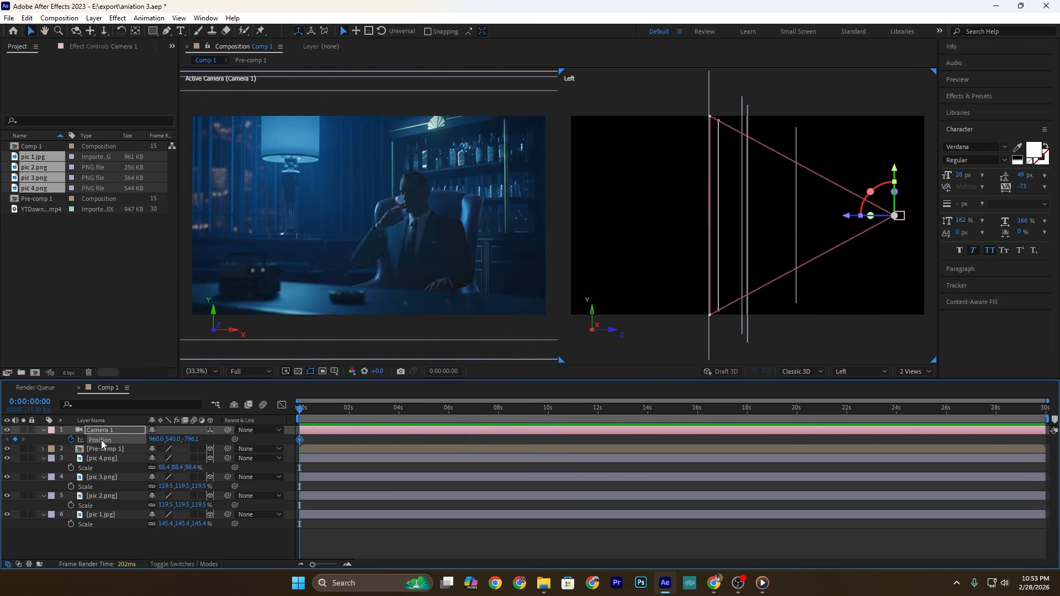
Step: Keyframe Camera 1's Z position at -1094.1 at 0:00:05:11 and preview the camera move from the start
drag(345, 412, 442, 413)
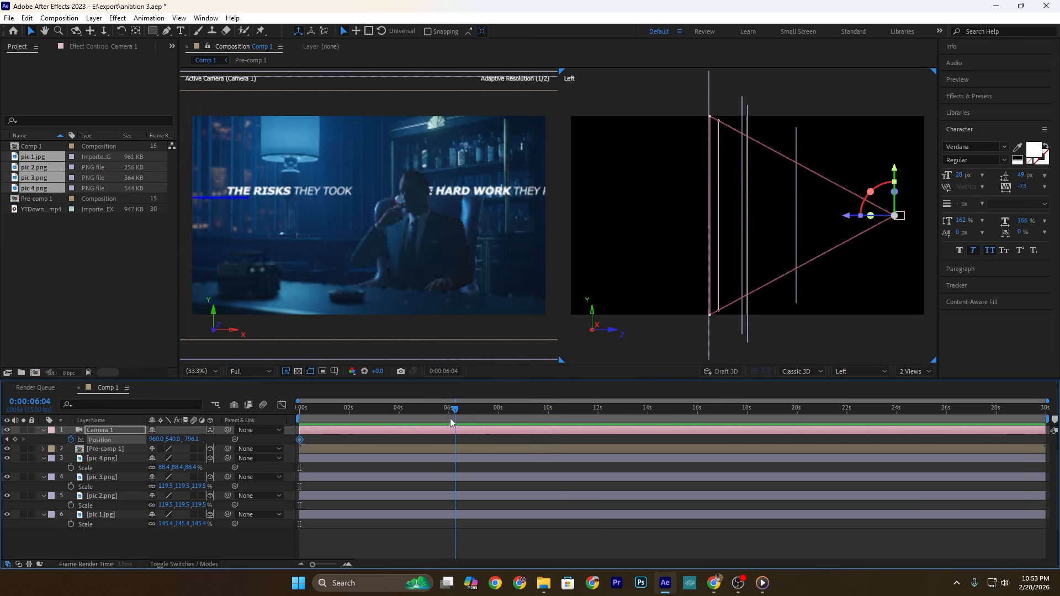
drag(188, 439, 23, 434)
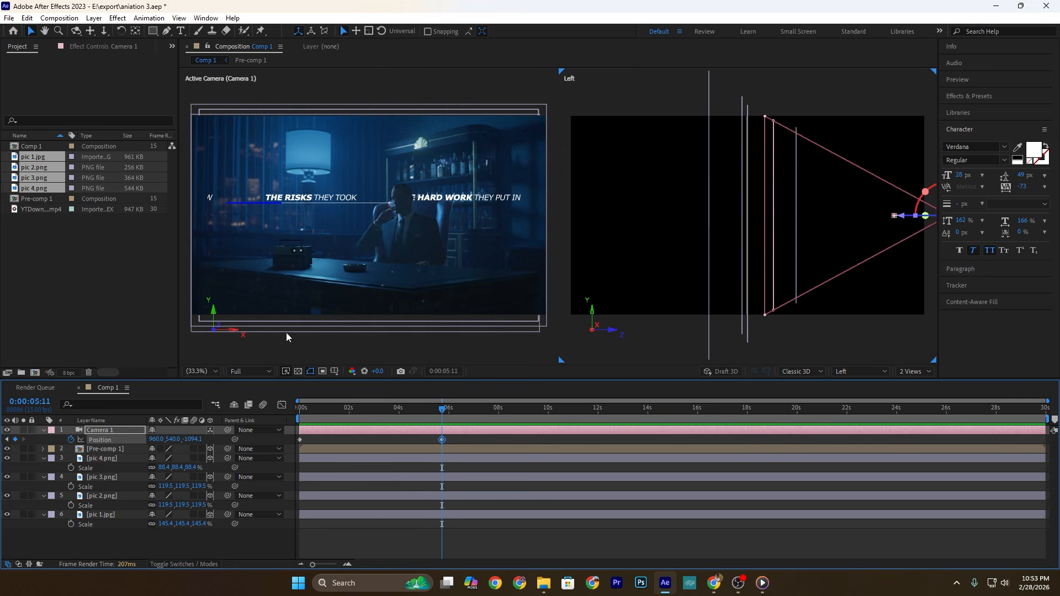
drag(441, 413, 287, 419)
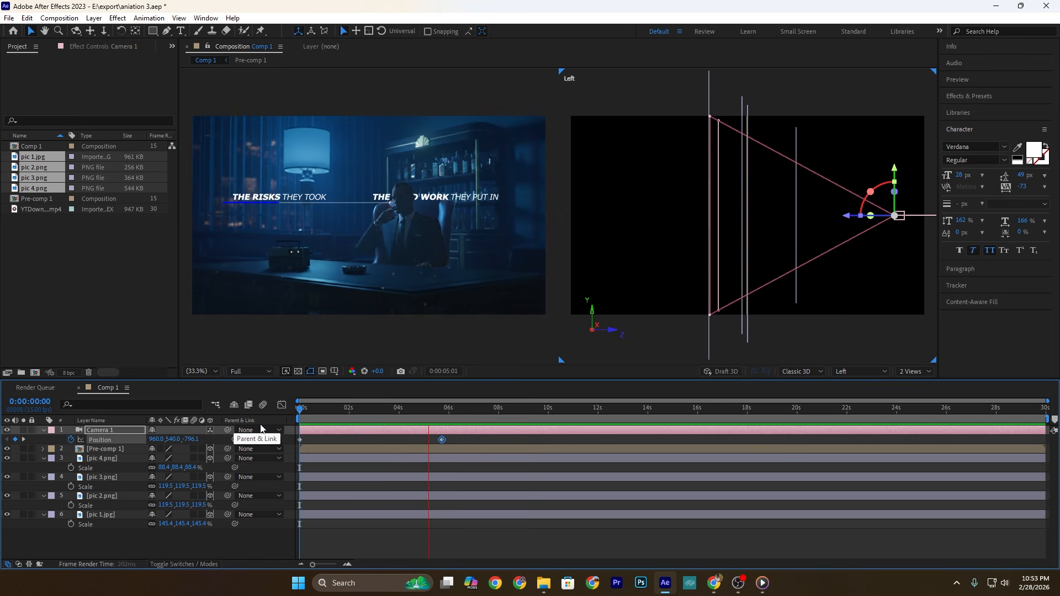
key(space)
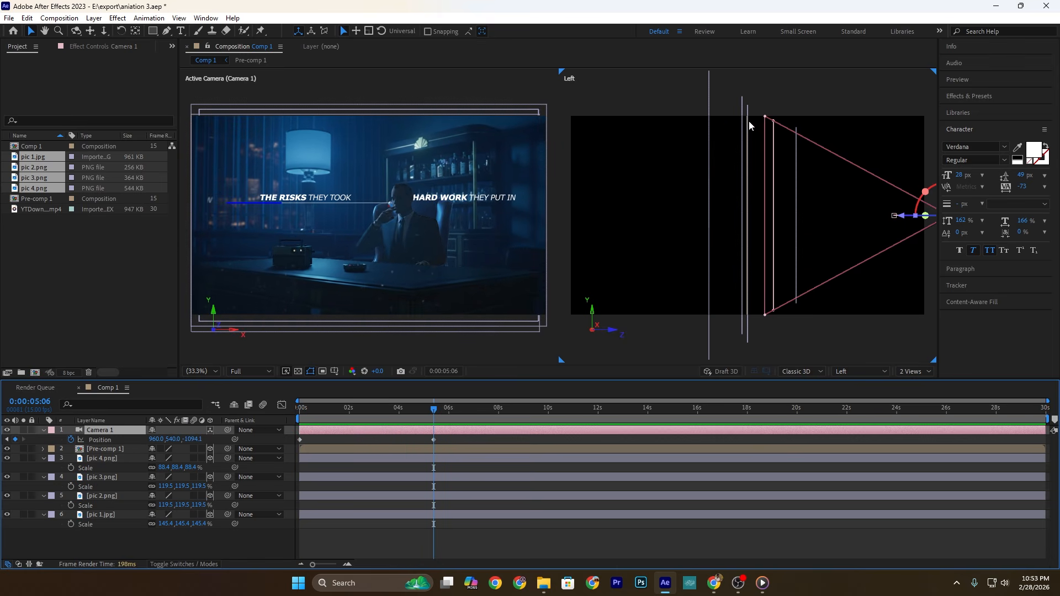
Step: Add the expression length(thisComp.layer("YourObjectName").position, position), copied from the text notes, to Camera 1's Focus Distance
key(a)
key(a)
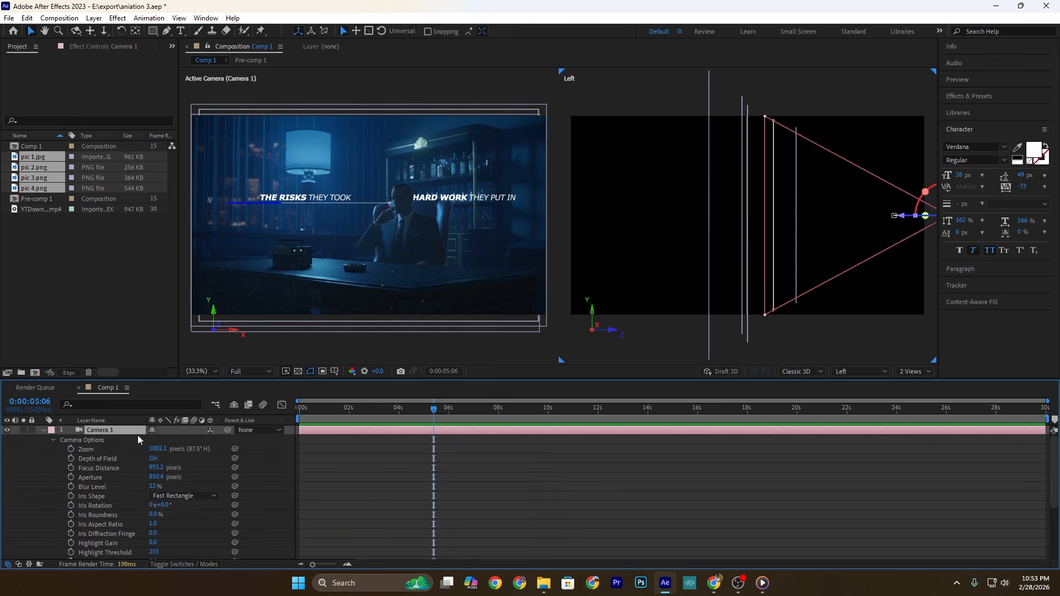
alt+click(71, 469)
key(alt+Tab)
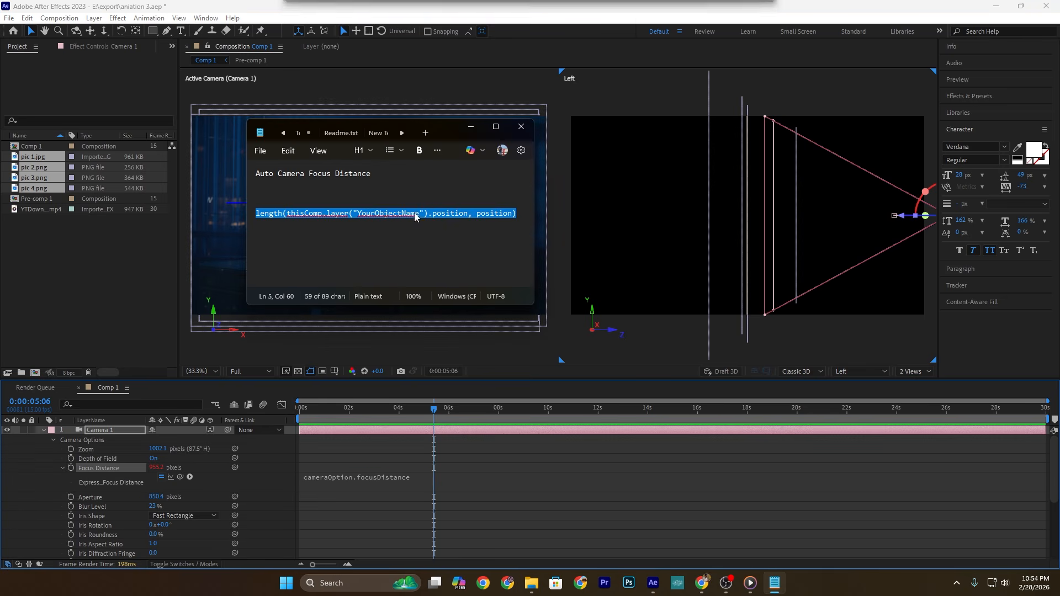
drag(523, 215, 220, 228)
key(ctrl+c)
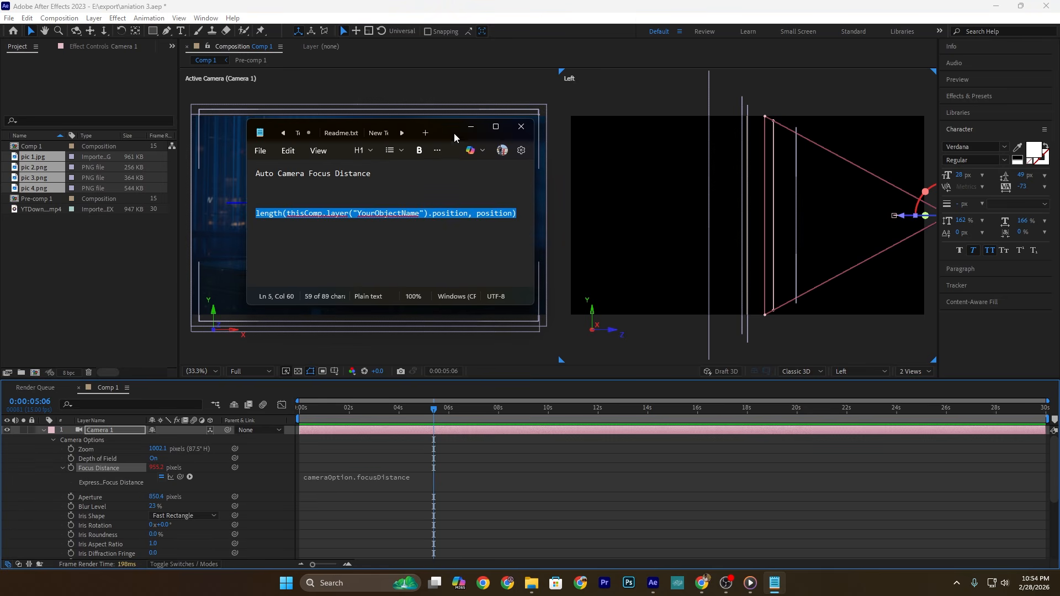
key(alt+Tab)
click(389, 475)
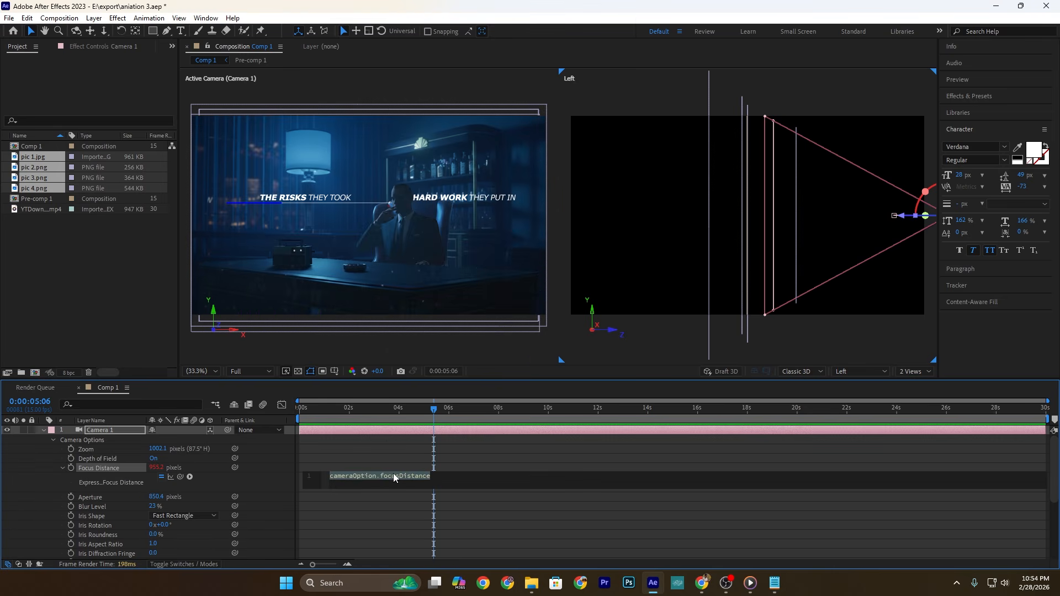
key(ctrl+v)
click(586, 465)
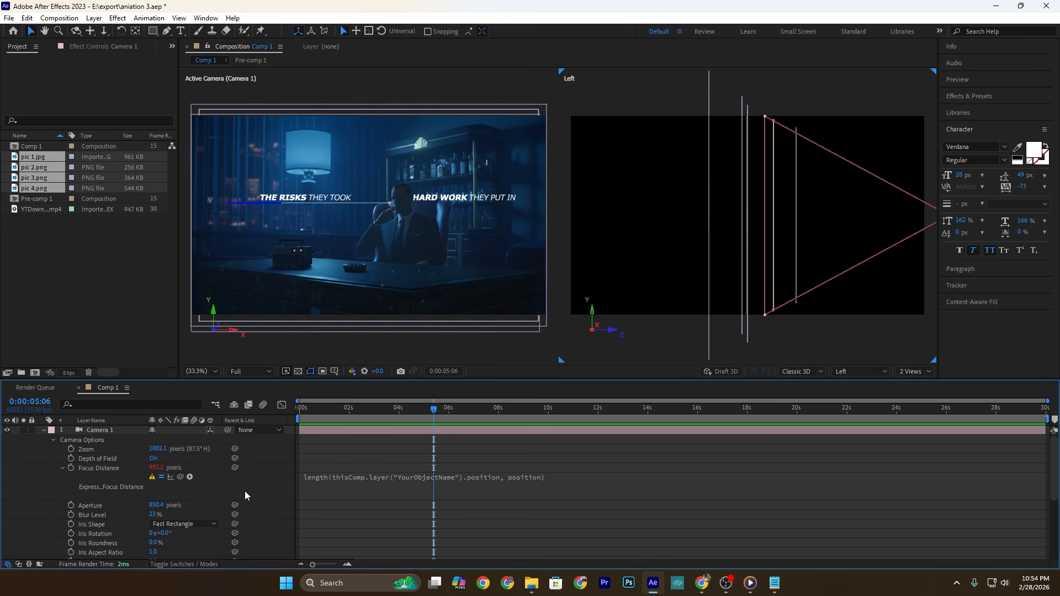
Step: Copy the name of the pic 3.png layer and replace YourObjectName with it in the Focus Distance expression
scroll(226, 464, down, 5)
scroll(174, 505, up, 1)
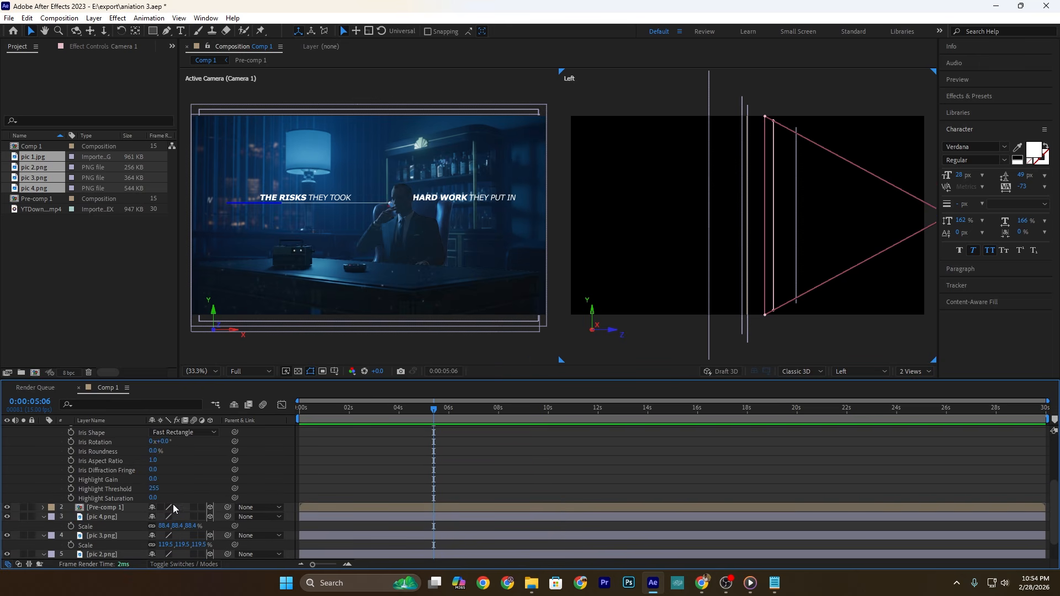
scroll(174, 509, down, 1)
right_click(110, 507)
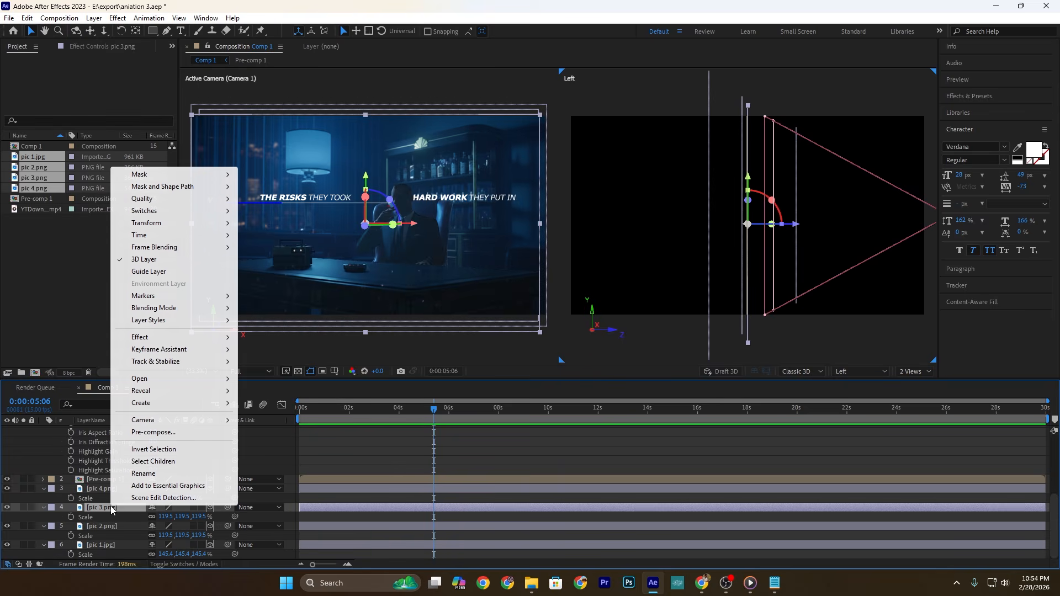
click(147, 474)
key(ctrl+c)
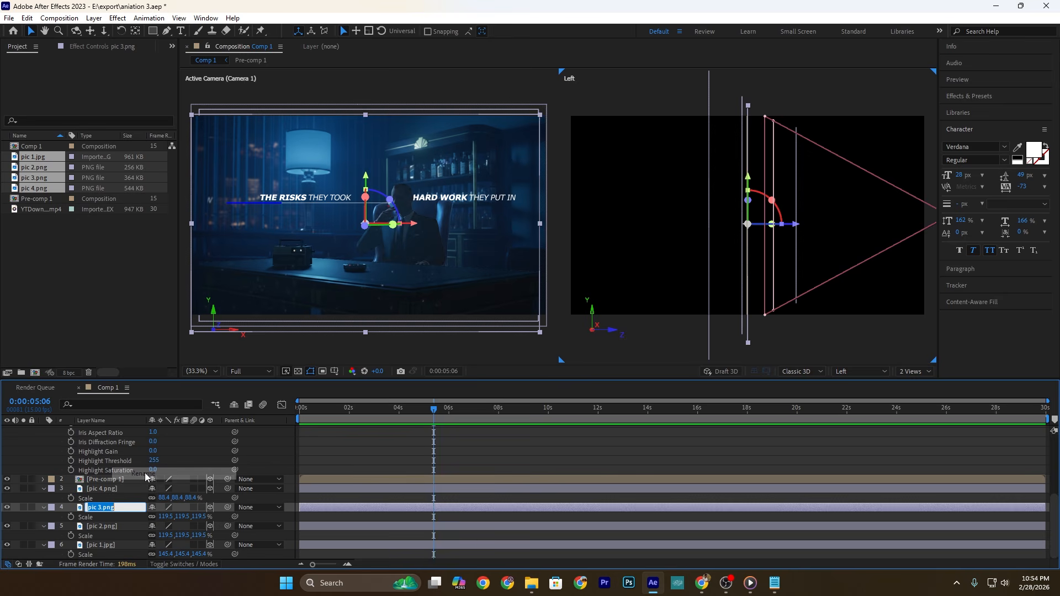
click(481, 468)
scroll(442, 471, up, 5)
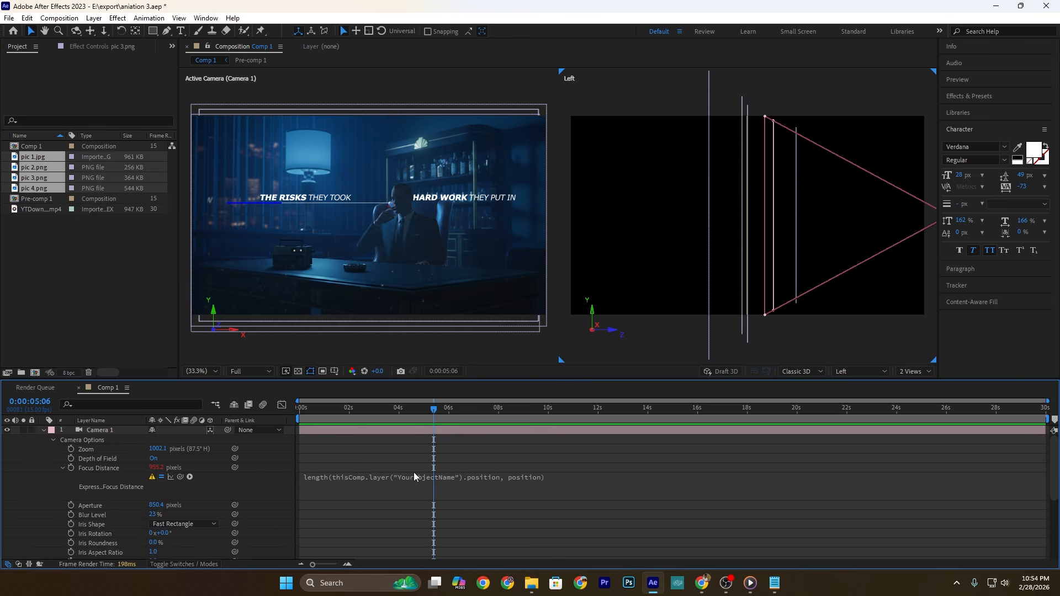
double_click(436, 476)
key(ctrl+v)
click(455, 465)
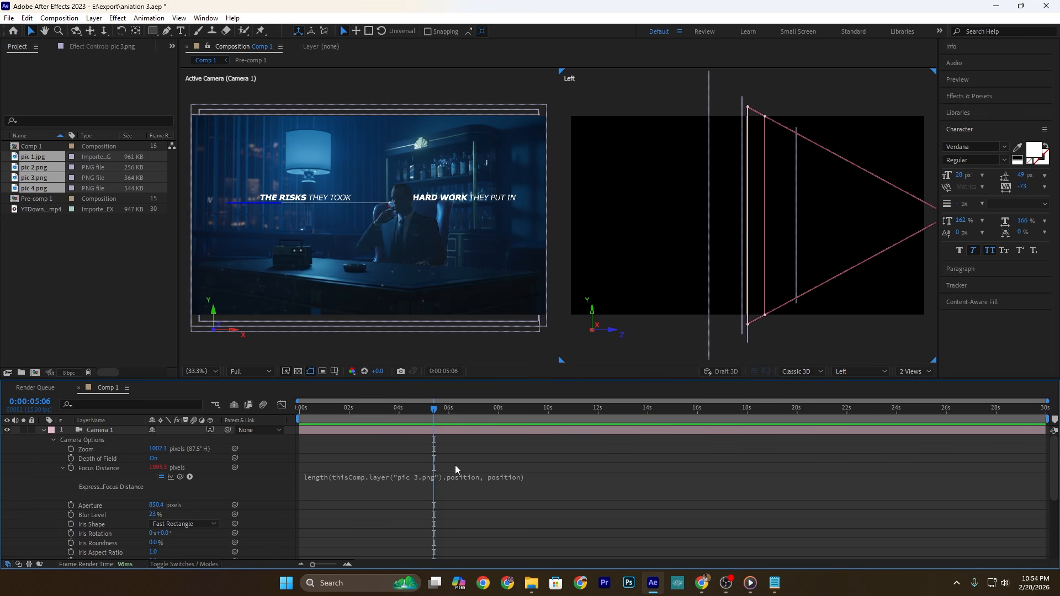
Step: Set Camera 1's Blur Level to 30% and preview the animation from the start
drag(434, 409, 189, 420)
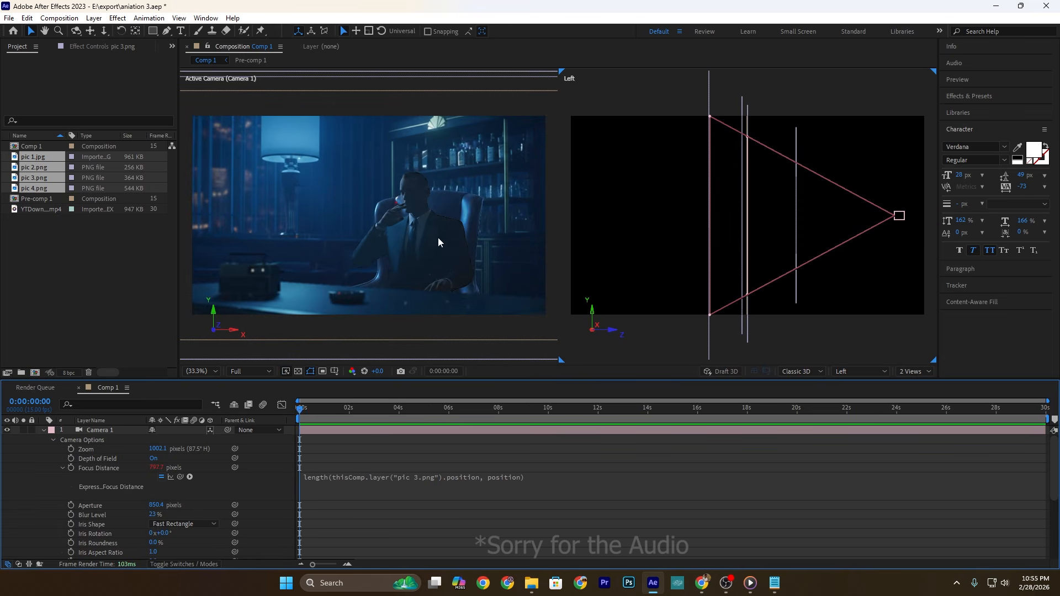
double_click(131, 430)
drag(761, 467, 772, 468)
click(804, 504)
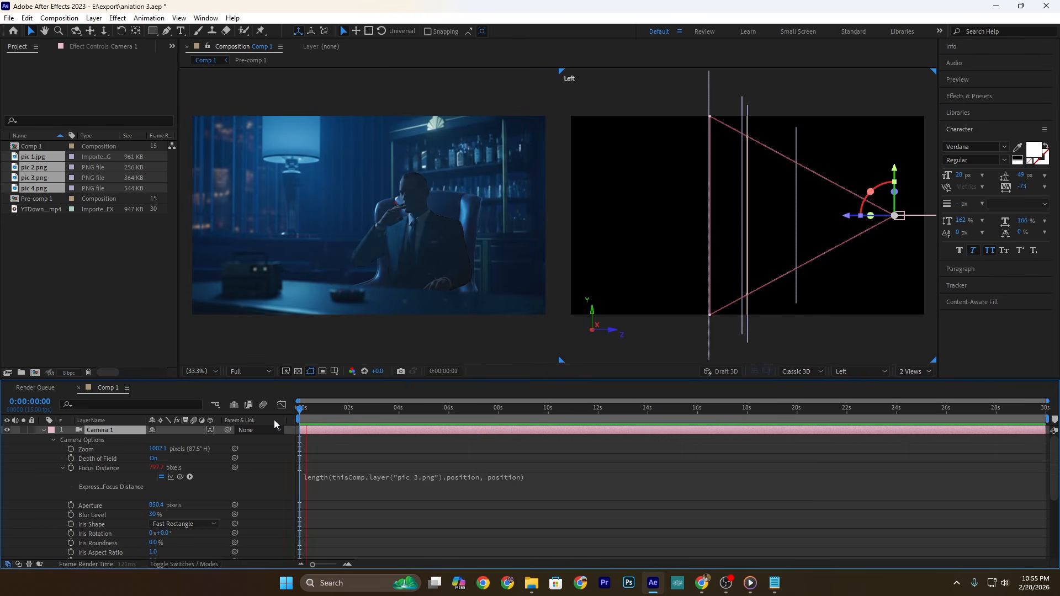
key(space)
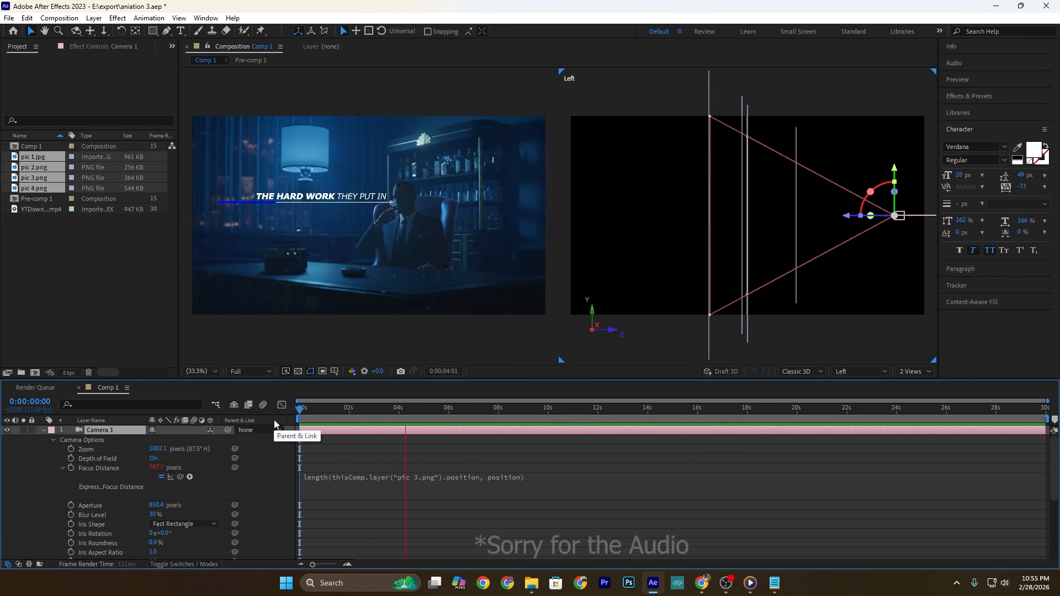
key(space)
Step: Show the composition in a single view and collapse Camera 1's properties
click(909, 371)
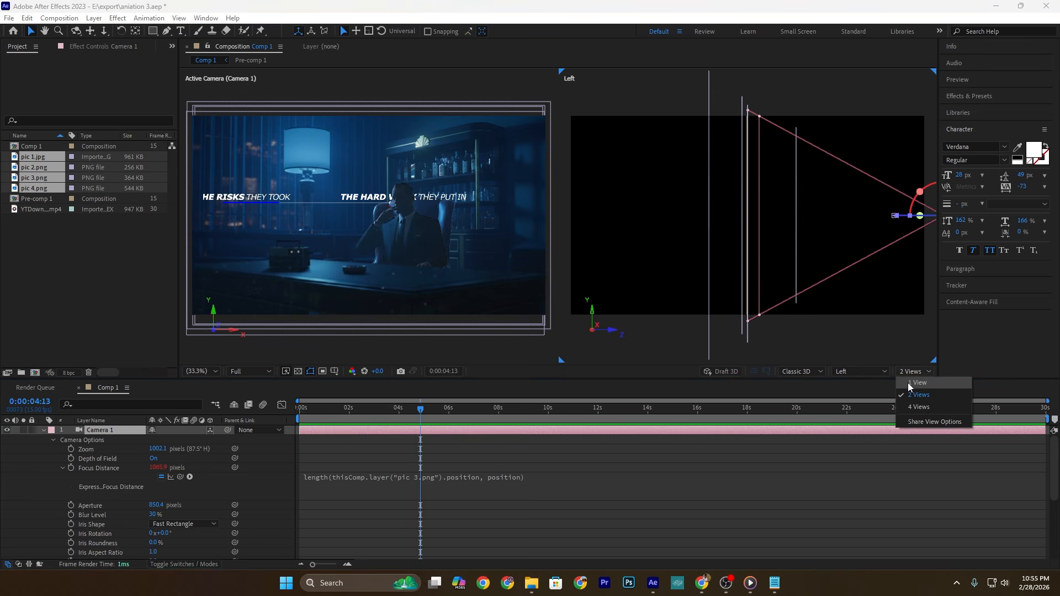
click(910, 383)
click(43, 430)
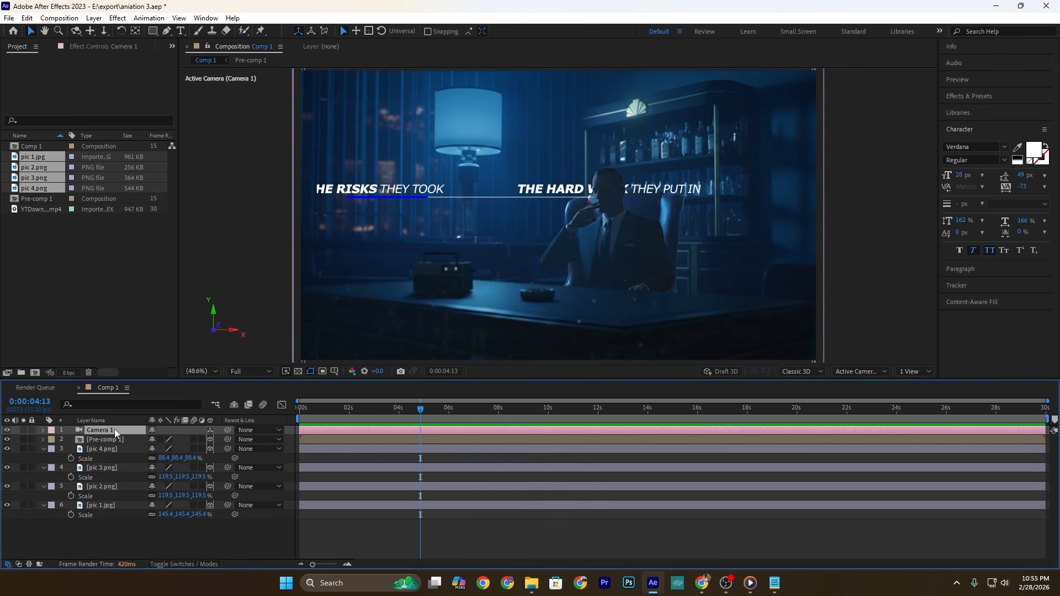
Step: Duplicate Camera 1, trim the original's end to 0:00:04:13 and trim the start of Camera 2 to the same frame
key(ctrl+d)
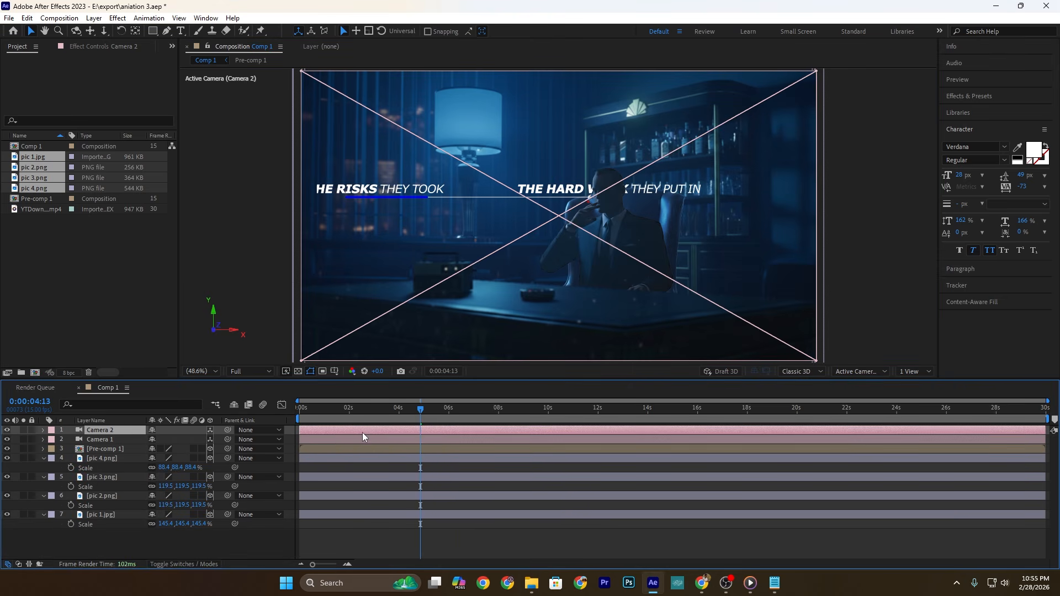
shift+click(363, 439)
key(u)
click(462, 443)
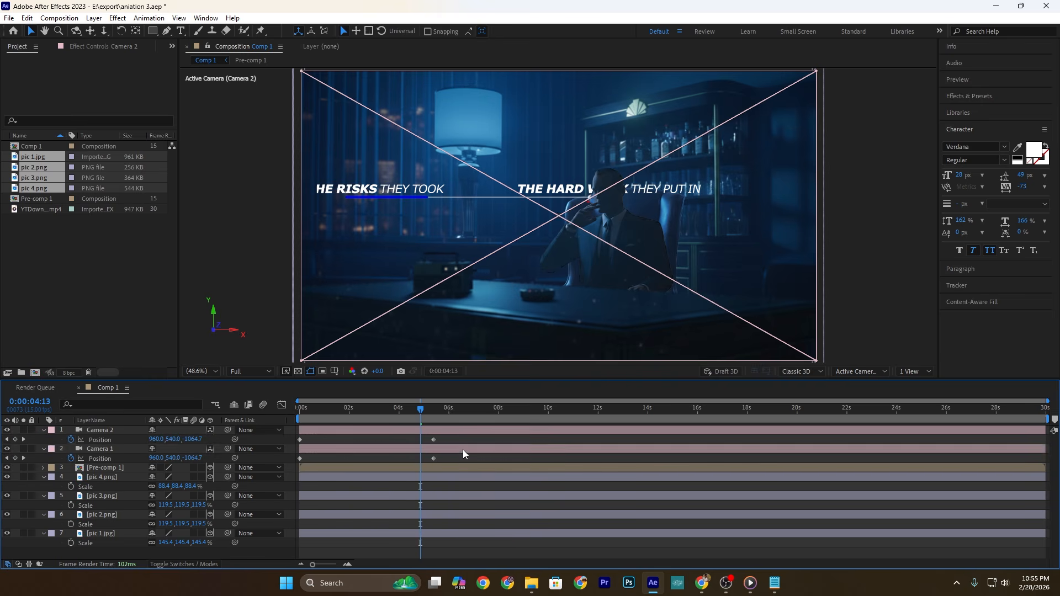
click(462, 451)
key(alt+])
scroll(423, 420, up, 1)
click(429, 427)
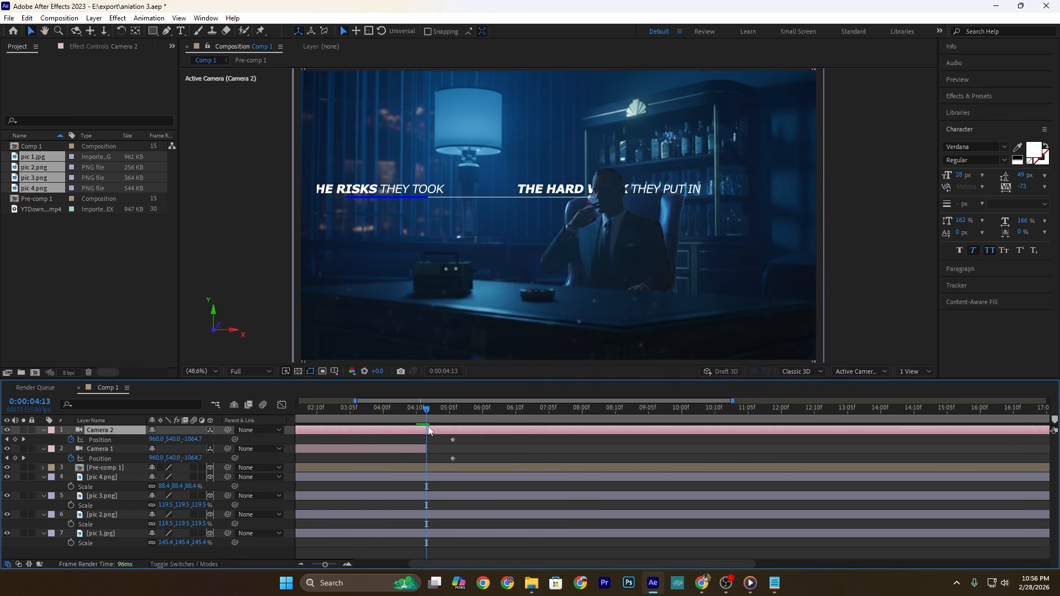
key(alt+[)
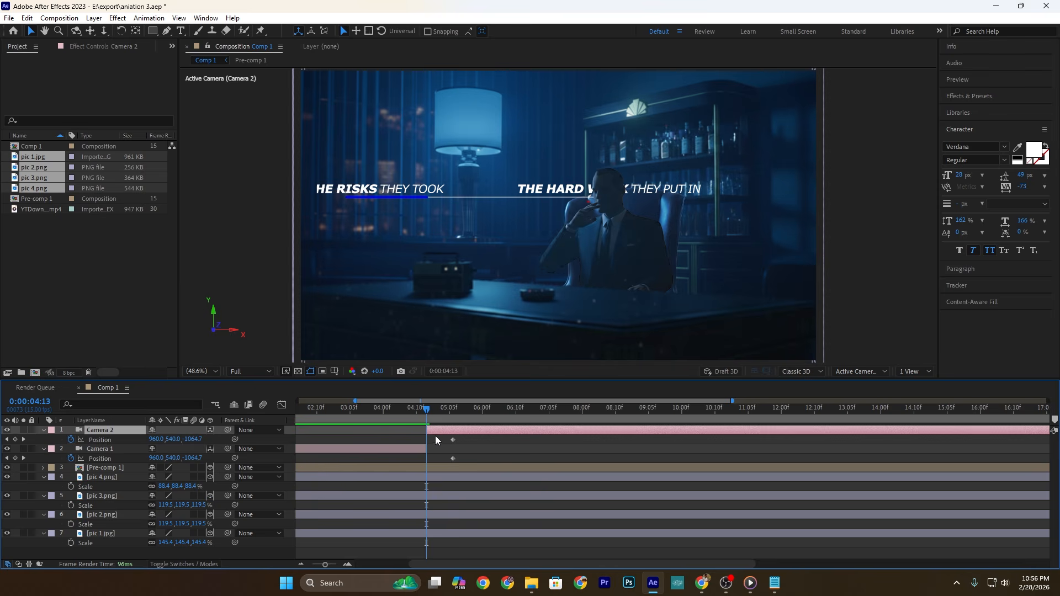
Step: Replace Camera 2's Position animation with keyframes at 560, 573, -679.7 at 0:00:04:13 and at X 828 at 0:00:10:05
click(71, 440)
drag(191, 439, 0, 440)
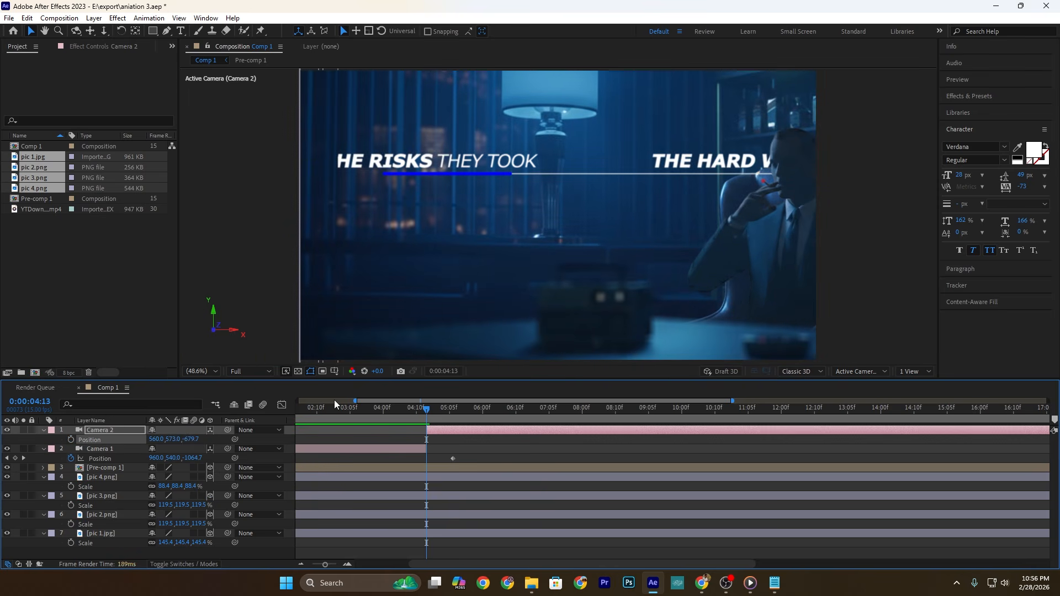
drag(429, 415, 698, 416)
drag(155, 440, 307, 440)
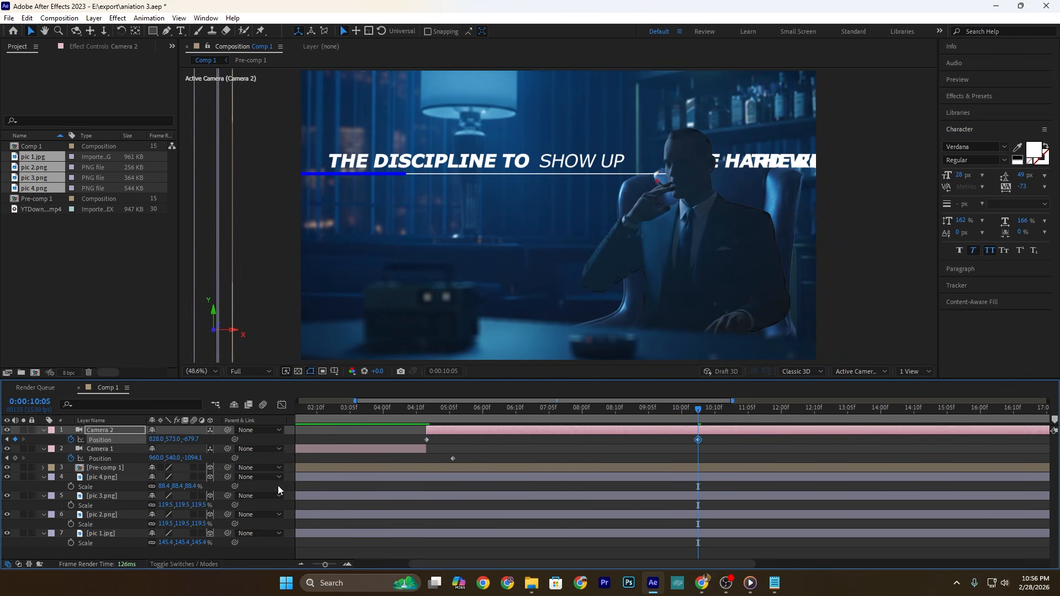
Step: Scale Pre-comp 1 down to 75.9% and move it slightly upward in the scene
click(105, 468)
key(shift+s)
drag(164, 478, 36, 480)
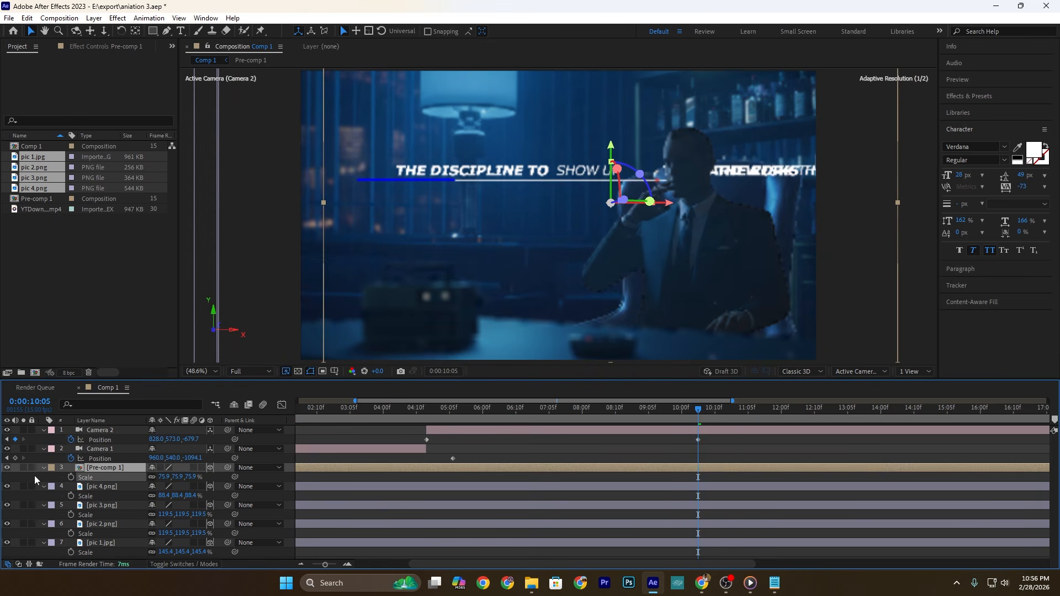
drag(613, 177, 615, 160)
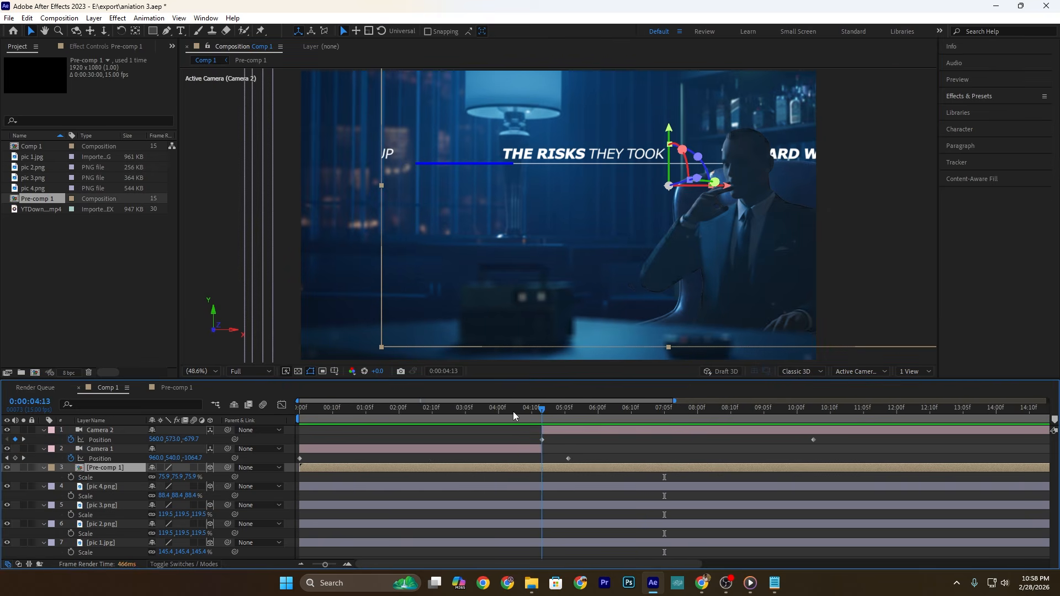
Step: At 0:00:04:01, draw a closed four-point Pen mask on Pre-comp 1 around the "THE HARD WORK THEY PUT IN" title
drag(512, 412, 503, 415)
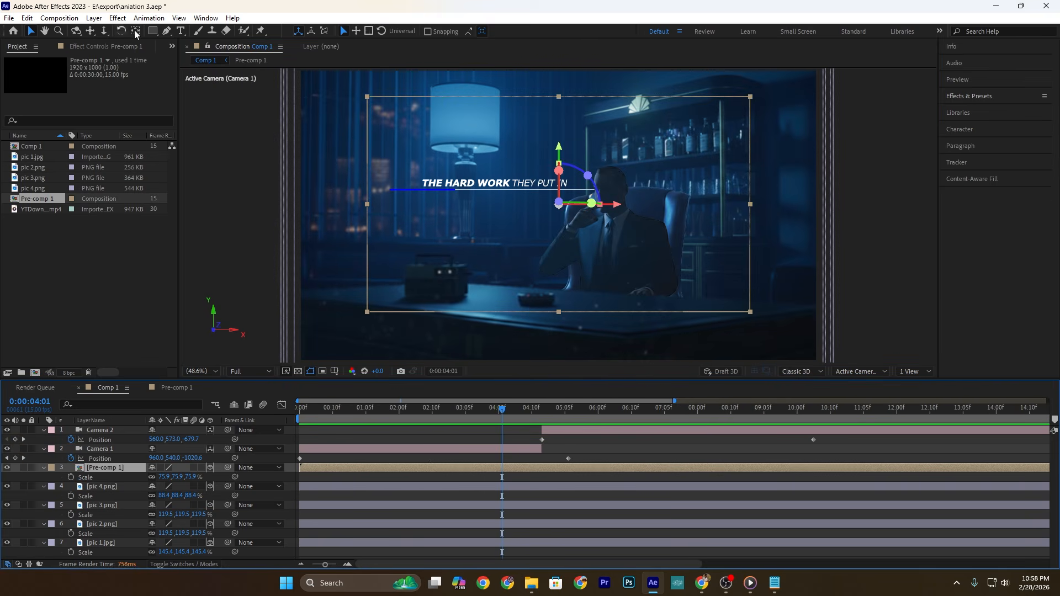
click(168, 31)
click(368, 110)
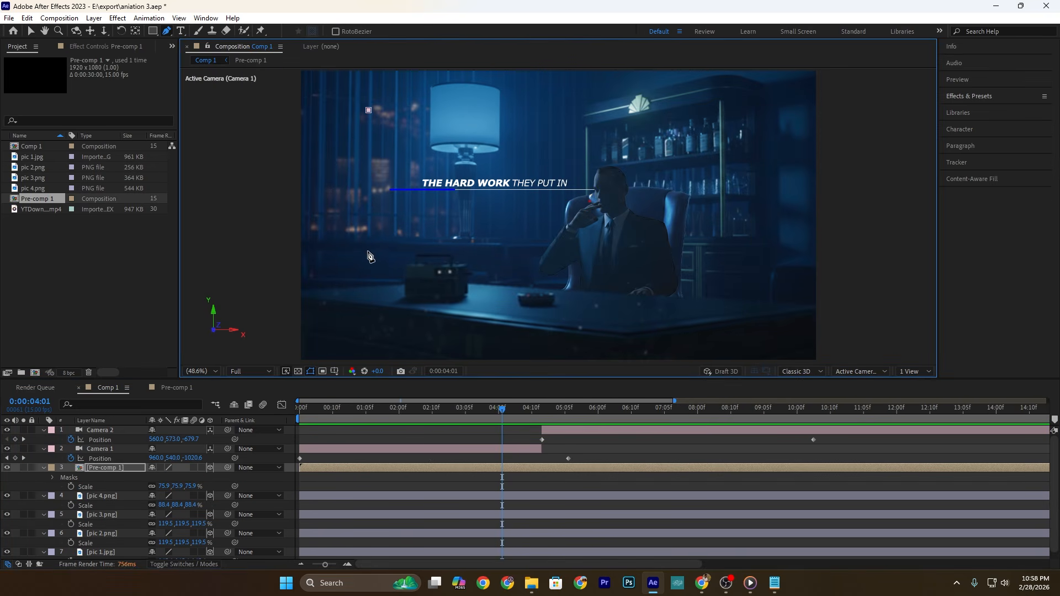
click(610, 254)
click(368, 110)
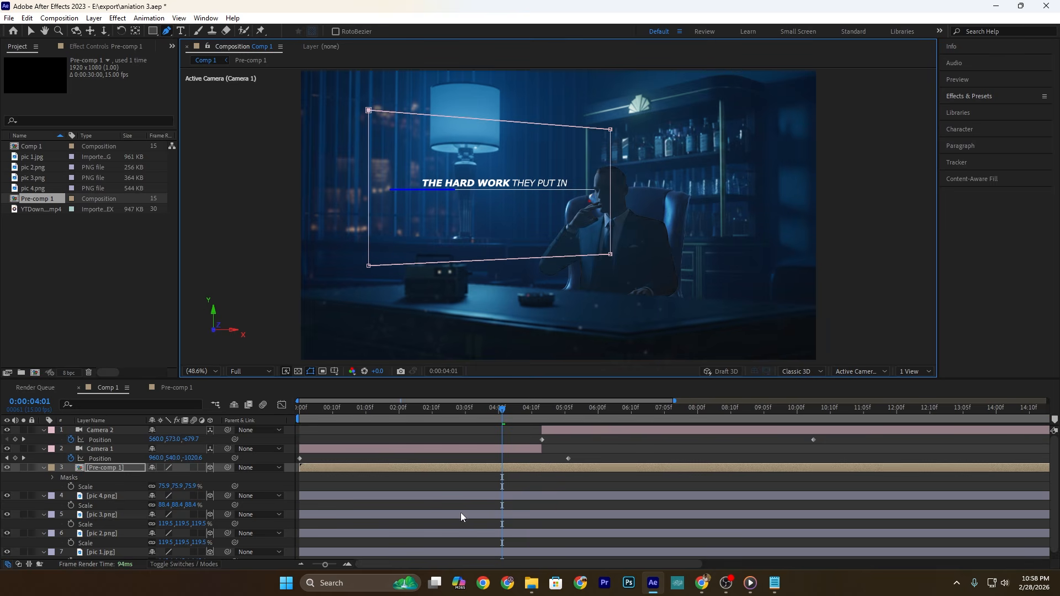
Step: Set the Mask Feather of Pre-comp 1's mask to 49.9 pixels and preview the result
click(53, 478)
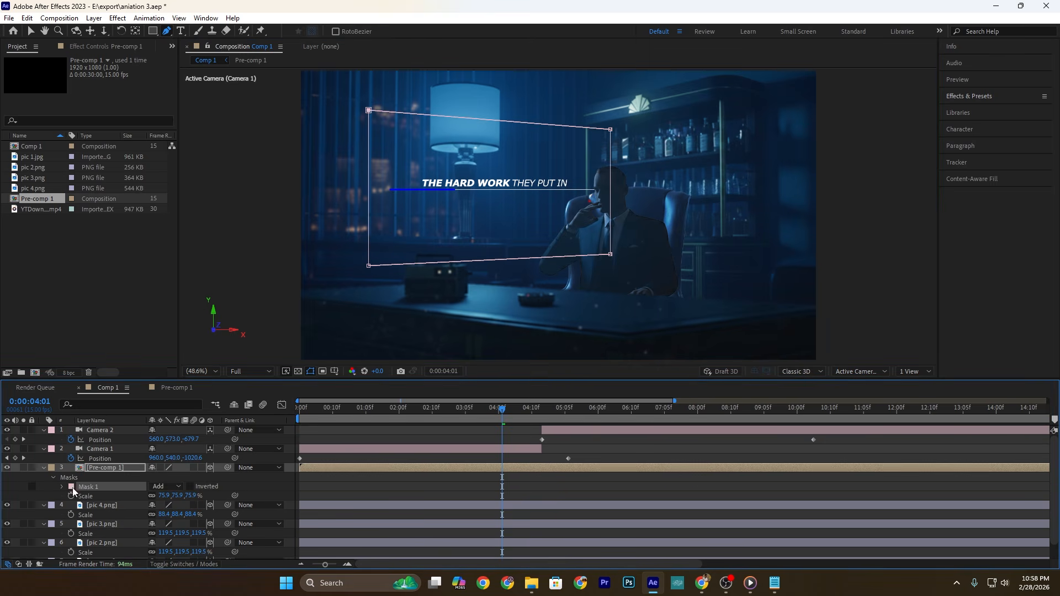
click(61, 486)
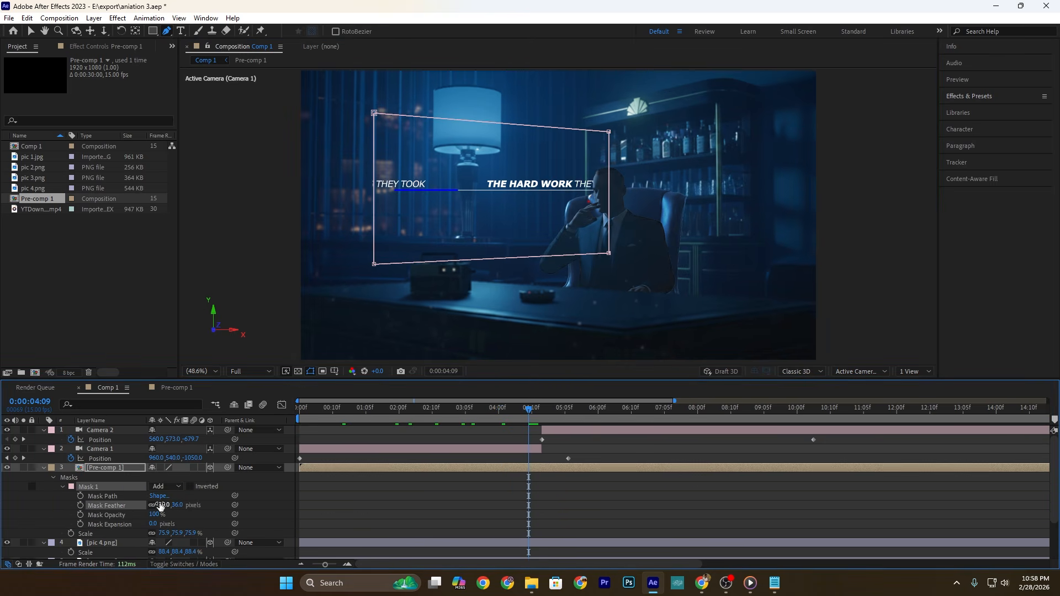
drag(161, 506, 234, 502)
key(space)
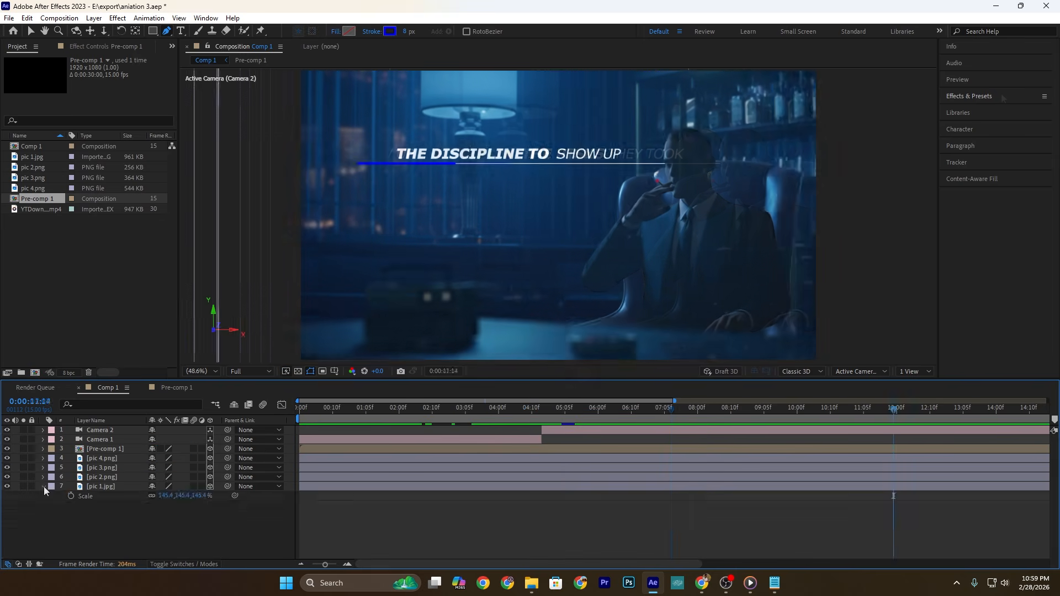
Step: Find the Glow effect and apply it to the Pre-comp 1 layer
click(989, 96)
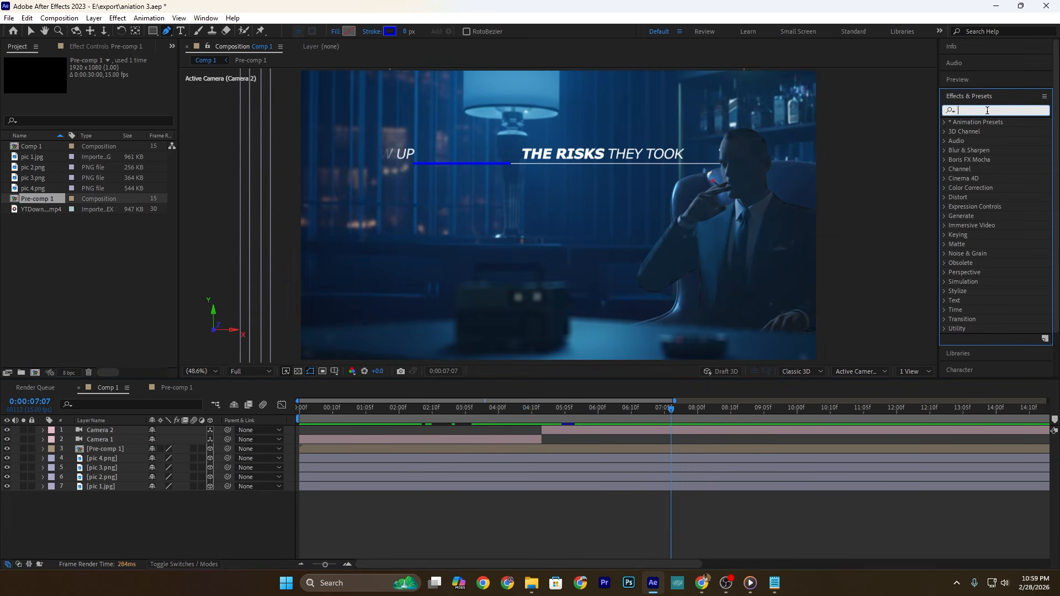
text(glow)
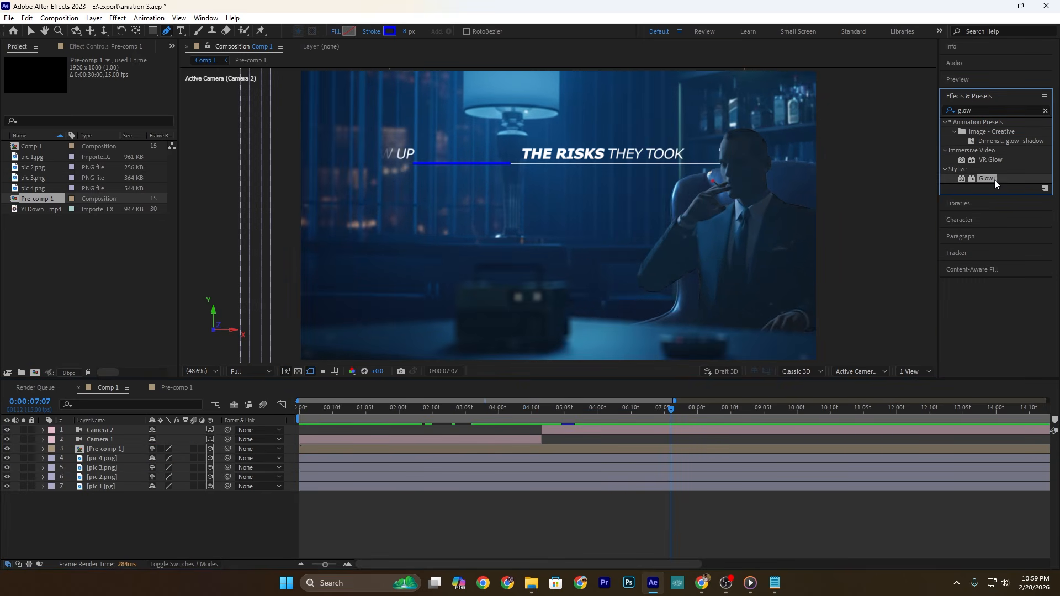
drag(995, 180, 121, 449)
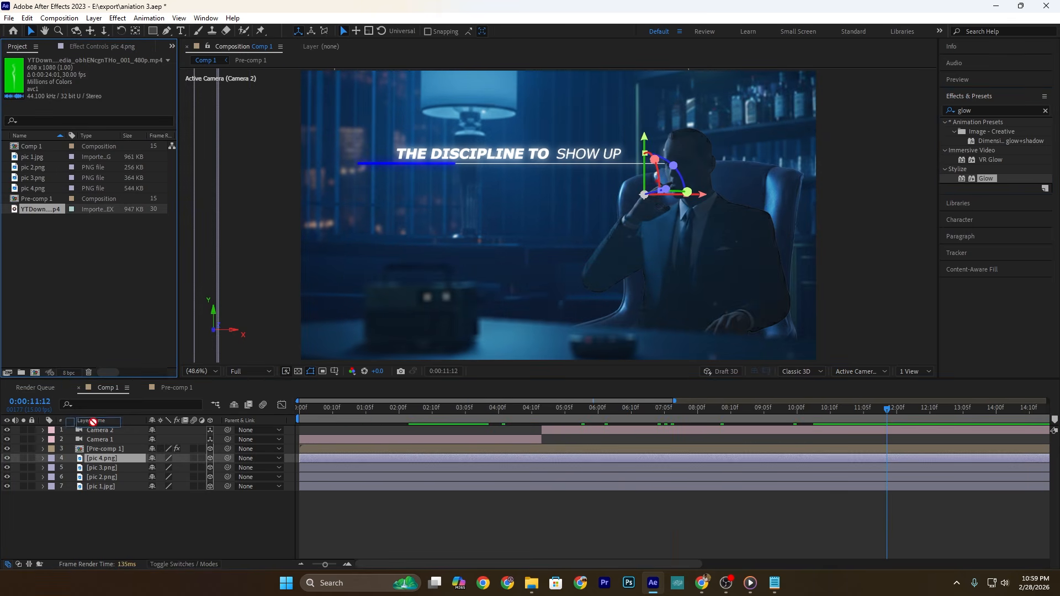
Step: Add the green-screen smoke video below Pre-comp 1 as a 3D layer and adjust its depth using a two-view layout
drag(93, 422, 94, 453)
click(210, 458)
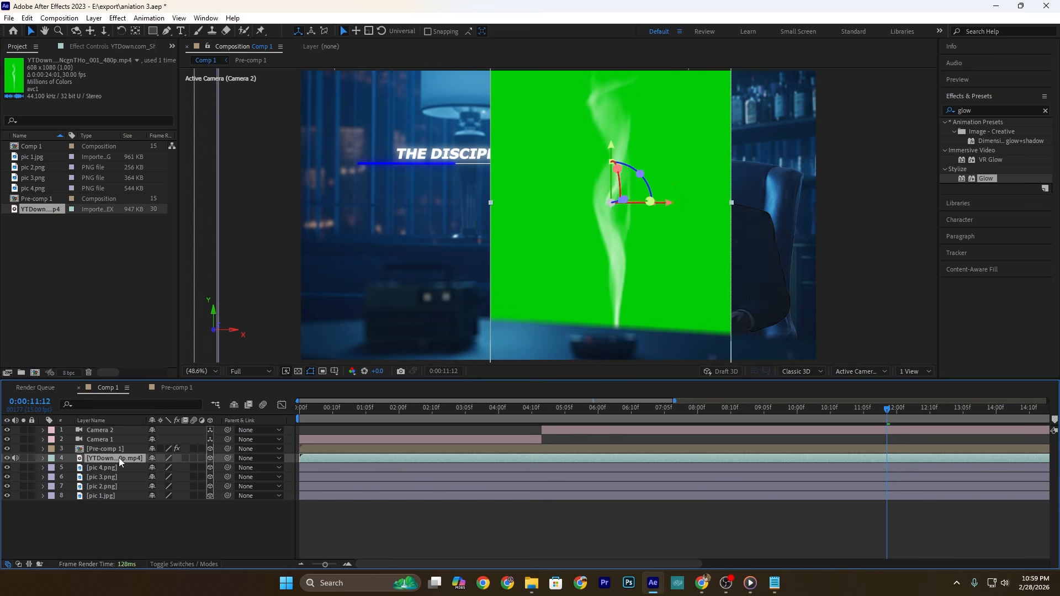
click(915, 371)
click(925, 397)
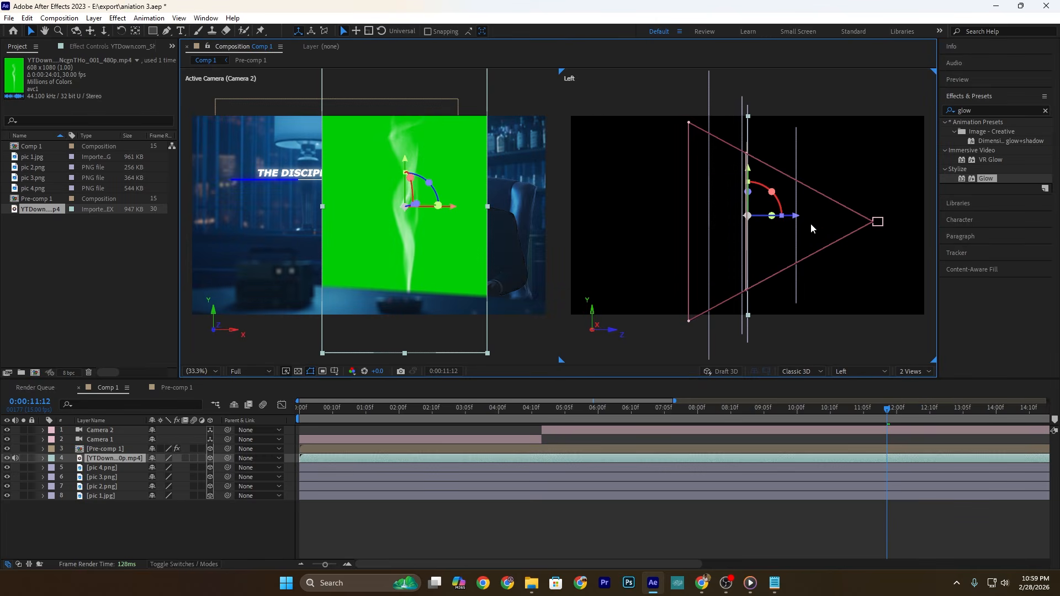
drag(794, 220, 793, 216)
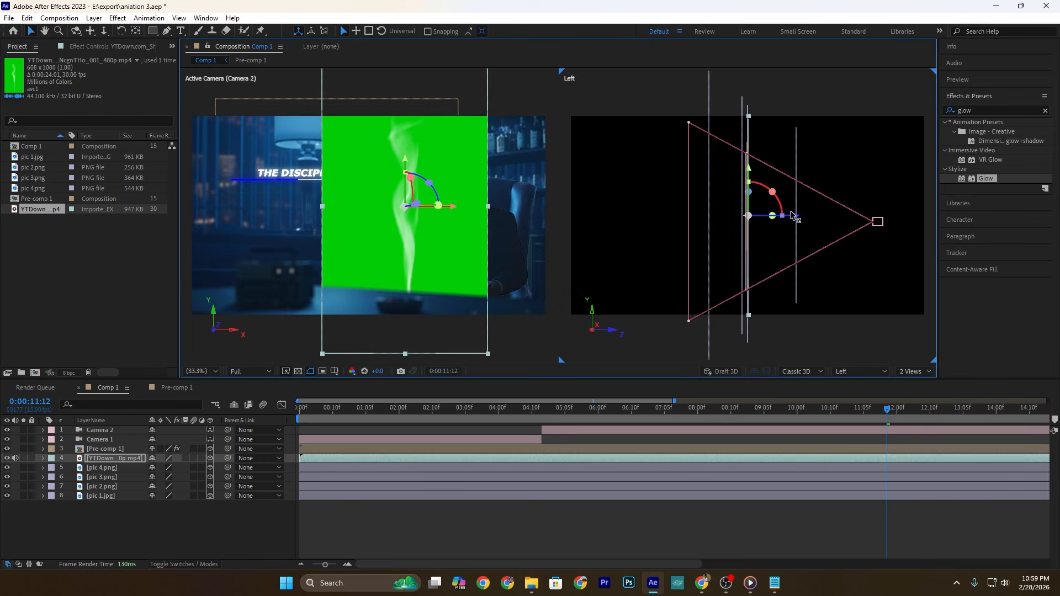
Step: Apply the Keylight, Key Cleaner and Advanced Spill Suppressor preset to the smoke layer, key out its green background and enable the spill suppressor
click(1000, 112)
text(key)
drag(1000, 162, 412, 196)
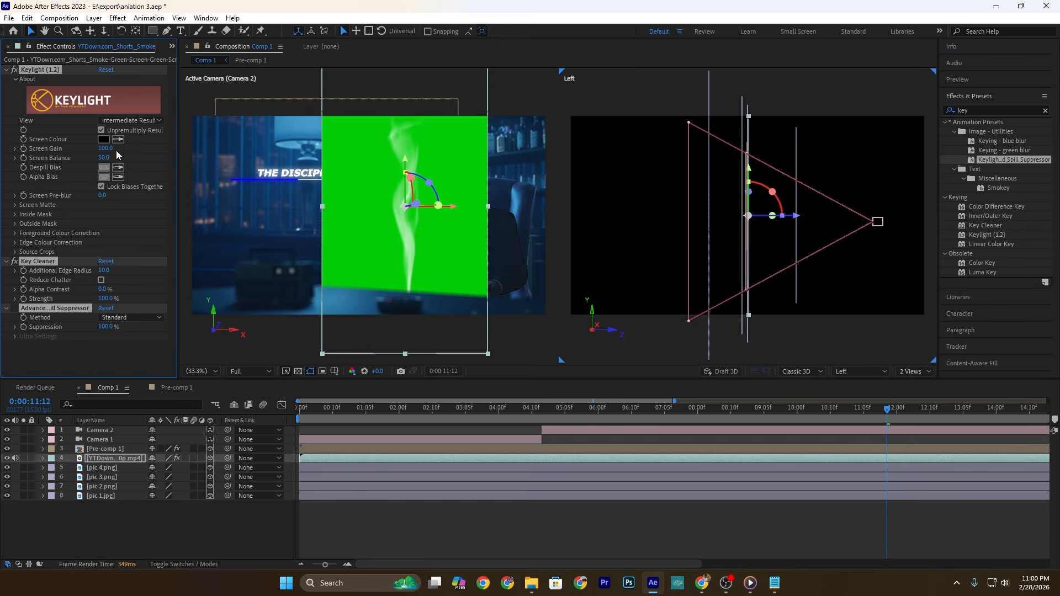
click(343, 157)
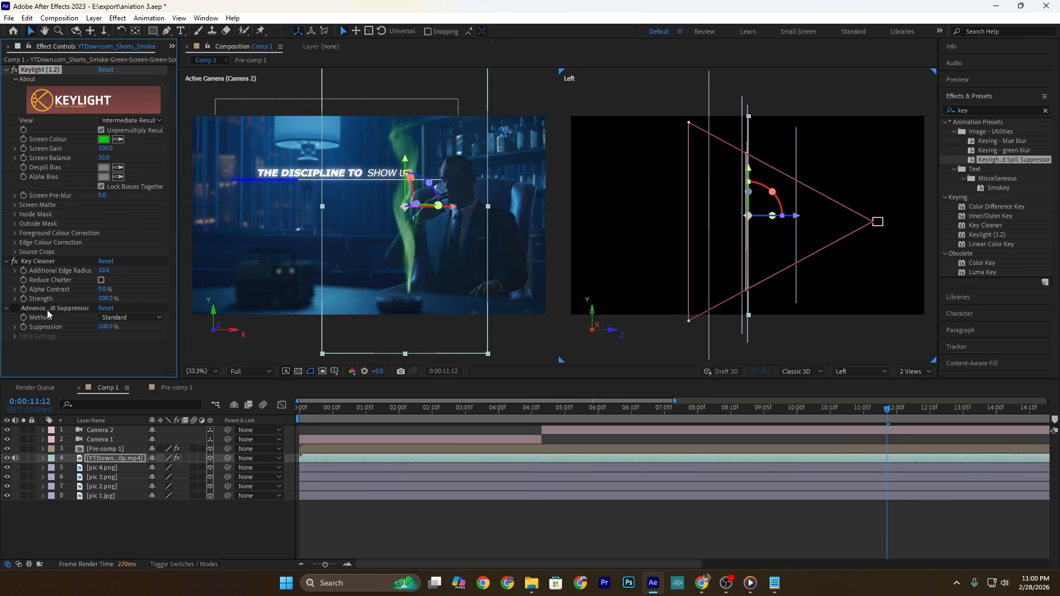
click(17, 310)
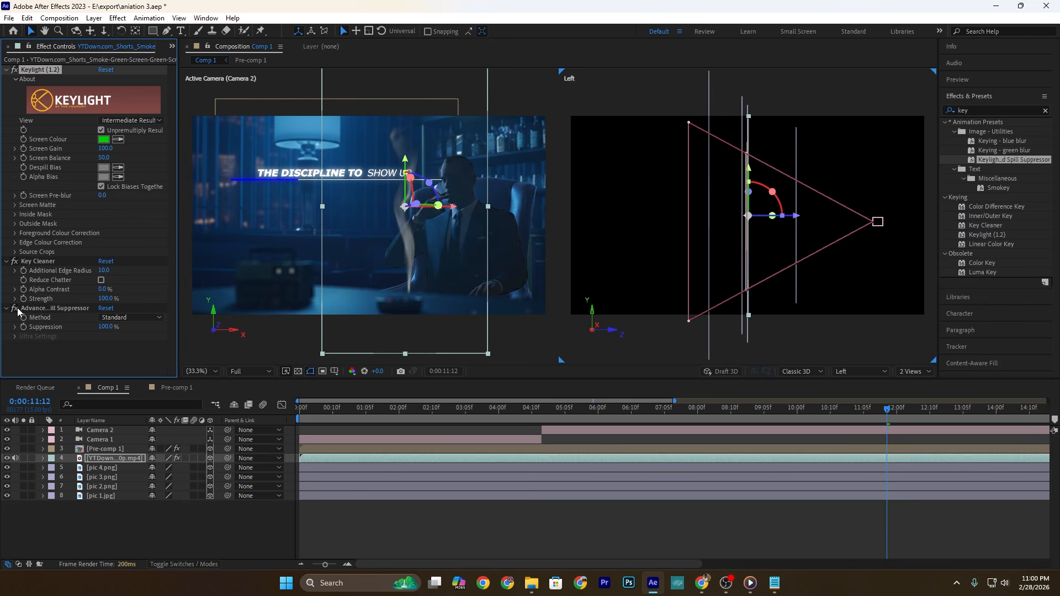
Step: Scale the smoke layer down to 21.9%, return to a single view and position the smoke above the man's cigar
click(122, 458)
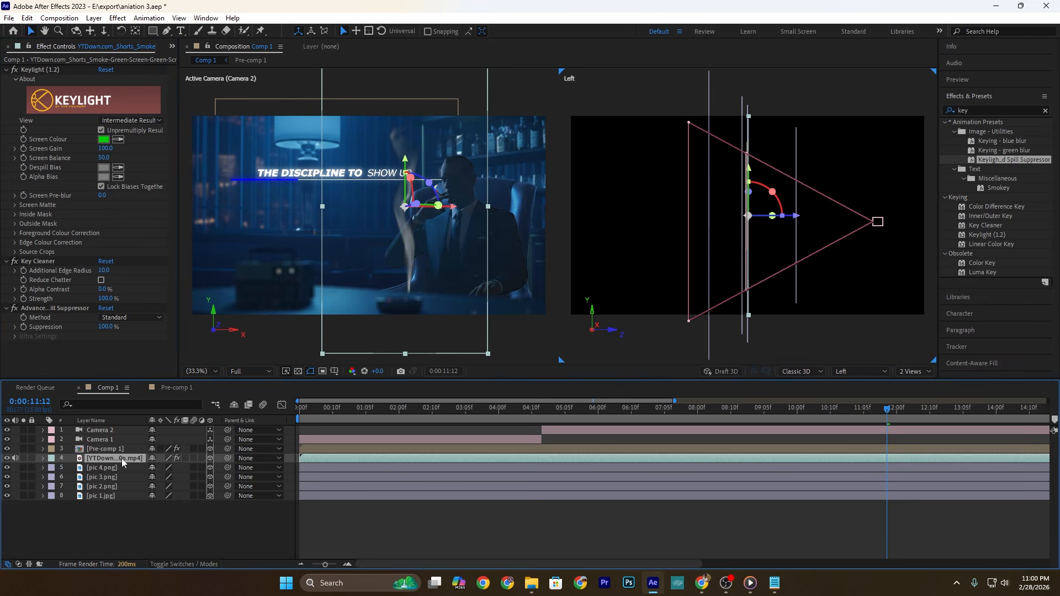
key(s)
drag(33, 470, 8, 470)
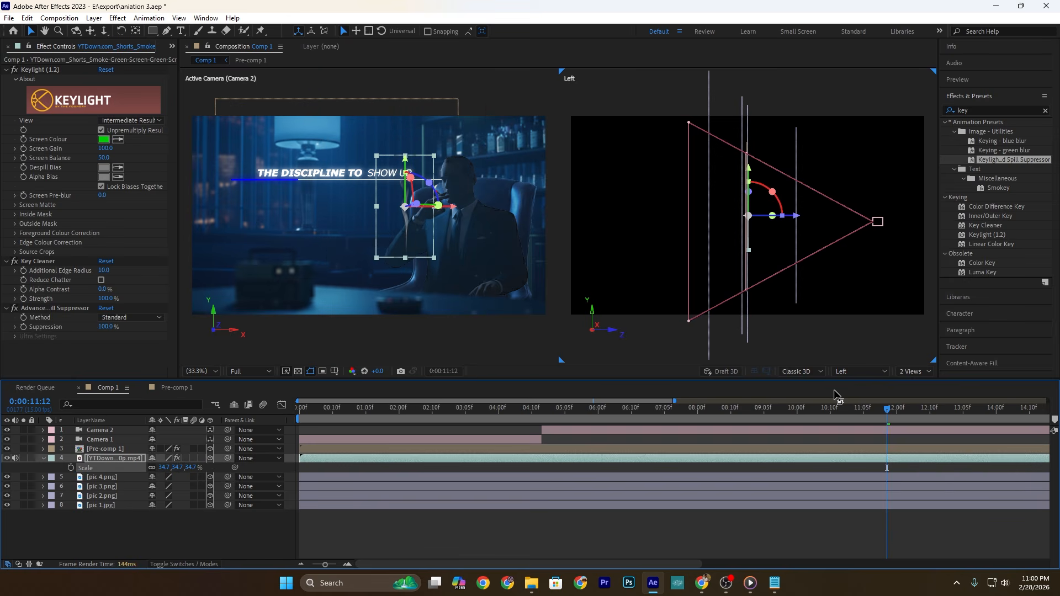
click(915, 371)
click(915, 381)
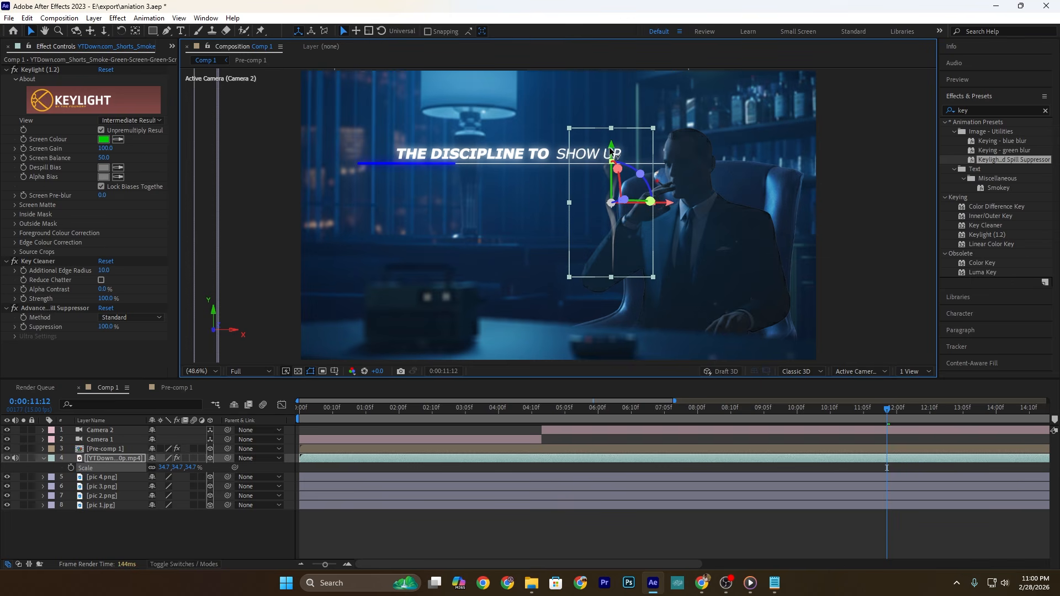
drag(166, 468, 97, 468)
drag(669, 138, 715, 138)
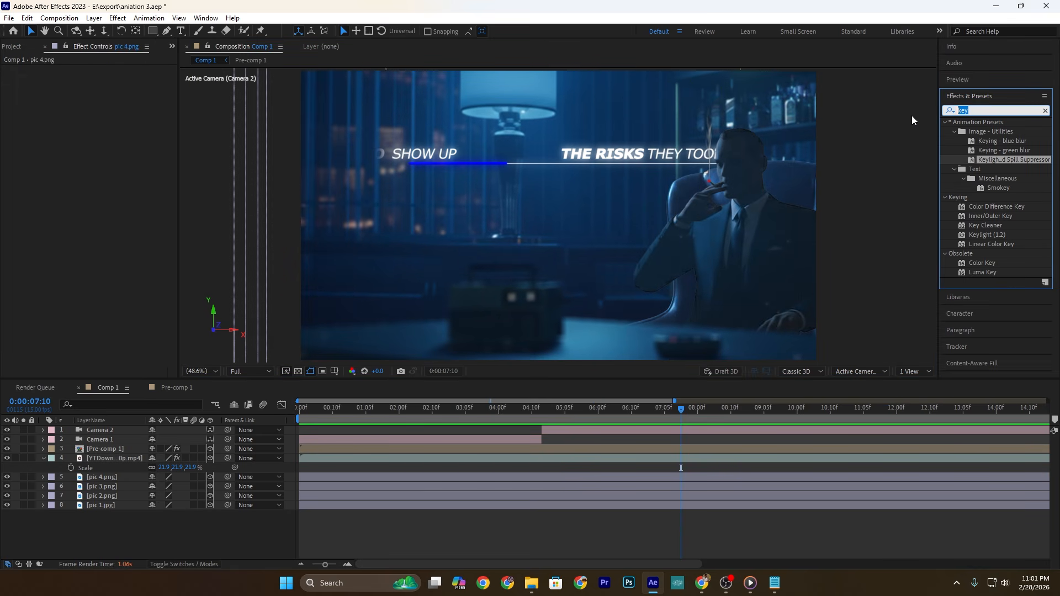
Step: Apply Lumetri Color to pic 3.png with Contrast 96, Highlights 74, Blacks -19 and Vibrance 58
text(lum)
drag(1014, 193, 123, 488)
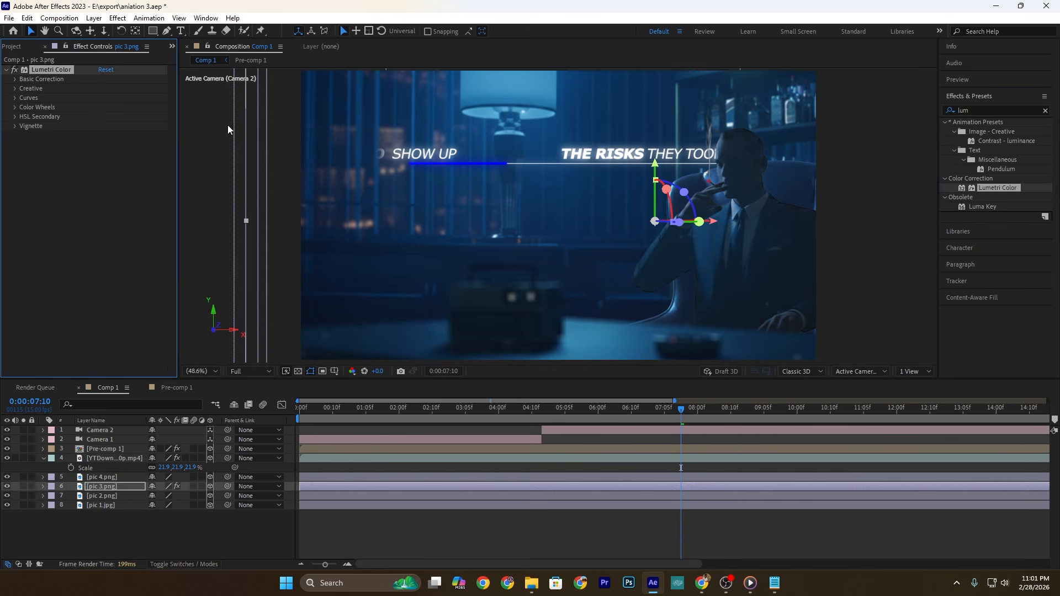
click(15, 79)
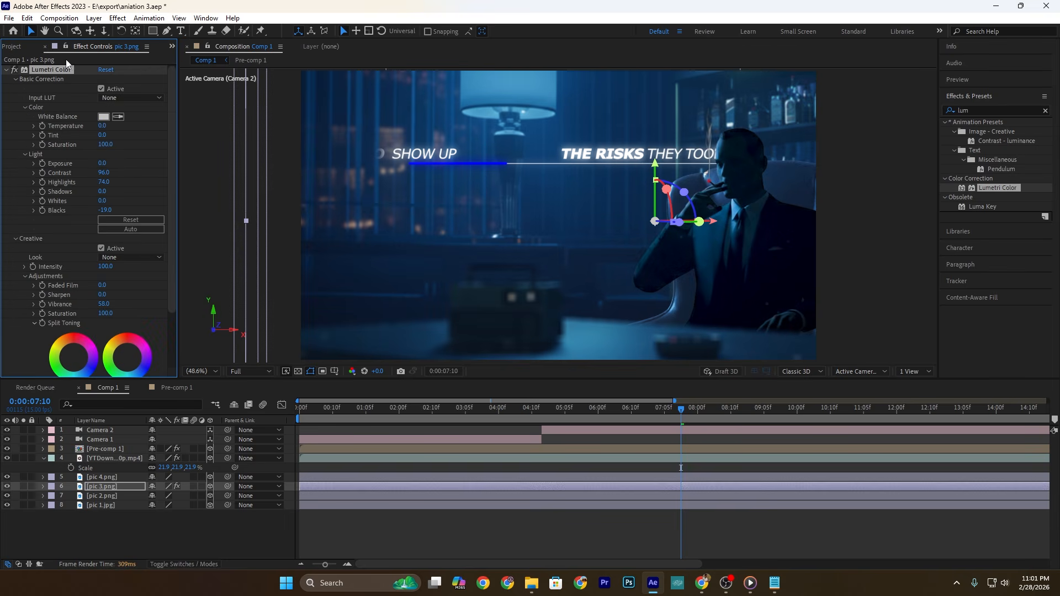
Step: Copy pic 3.png's Lumetri Color effect to pic 4.png, pic 2.png and pic 1.jpg, and preview the animation
click(103, 477)
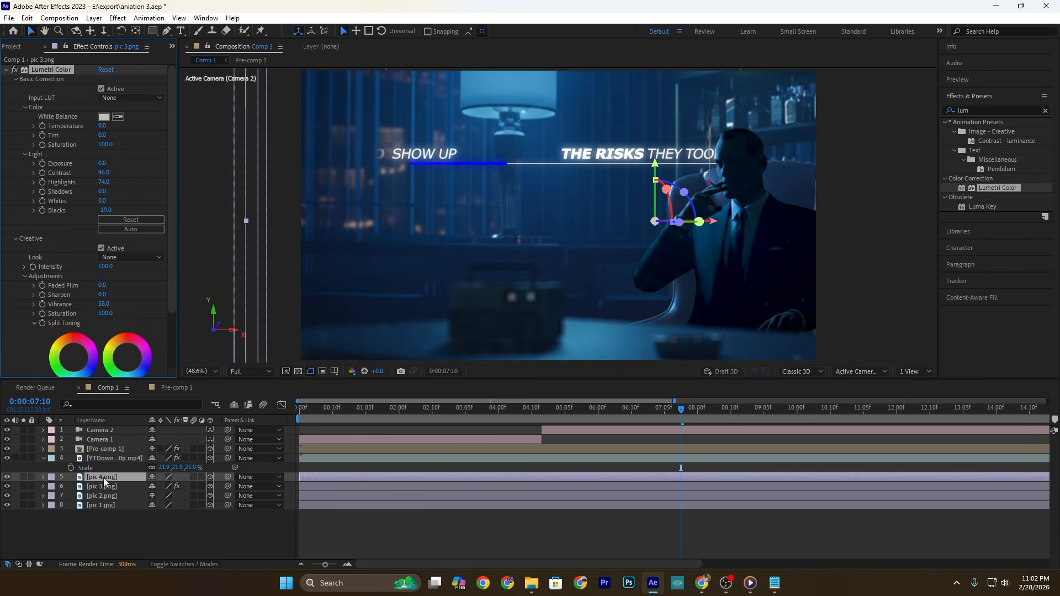
key(ctrl+v)
click(105, 497)
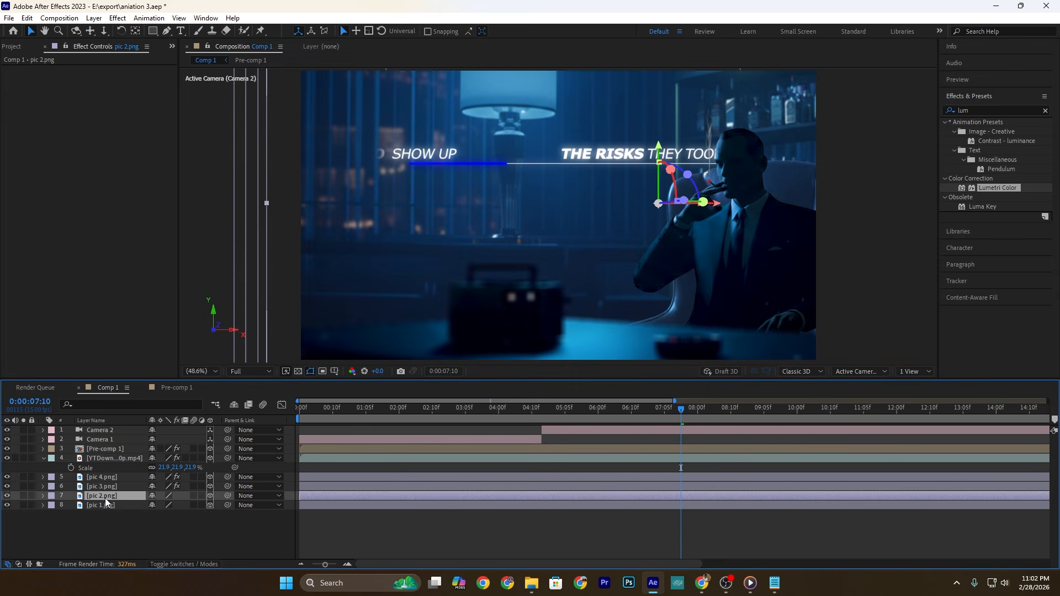
key(ctrl+v)
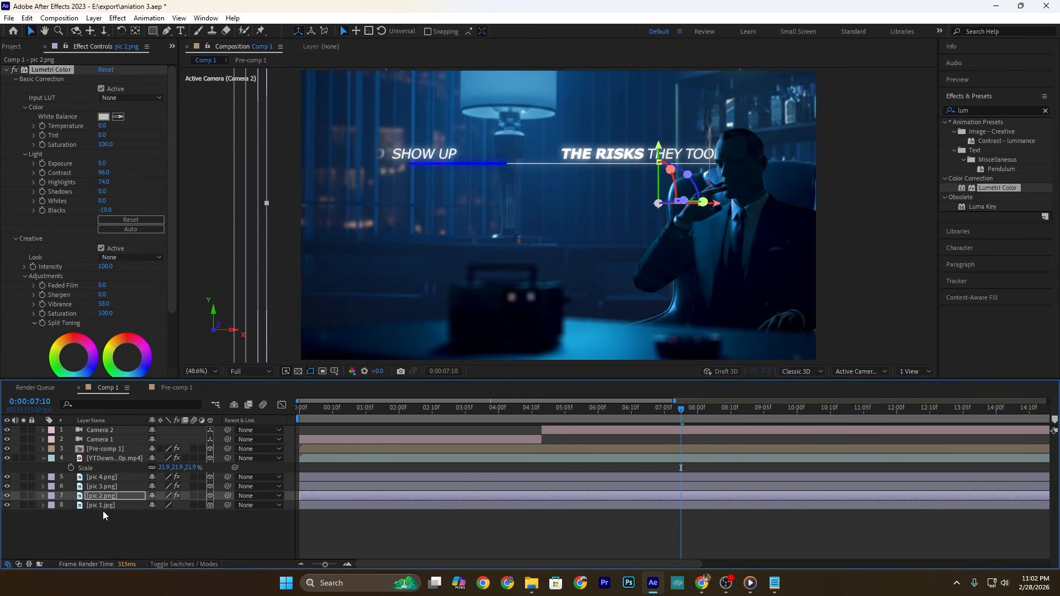
click(97, 505)
key(ctrl+v)
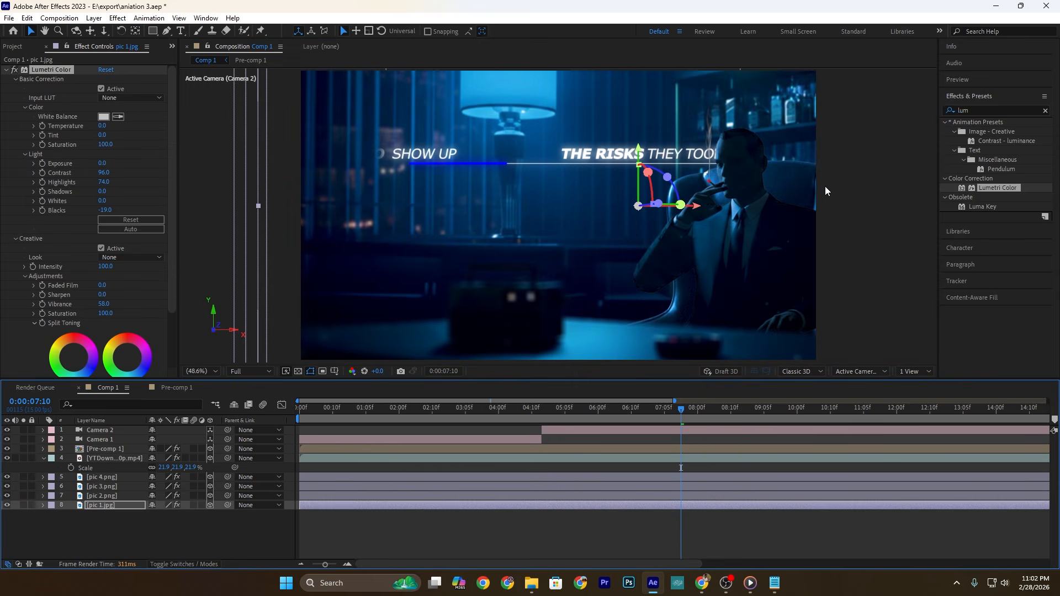
key(space)
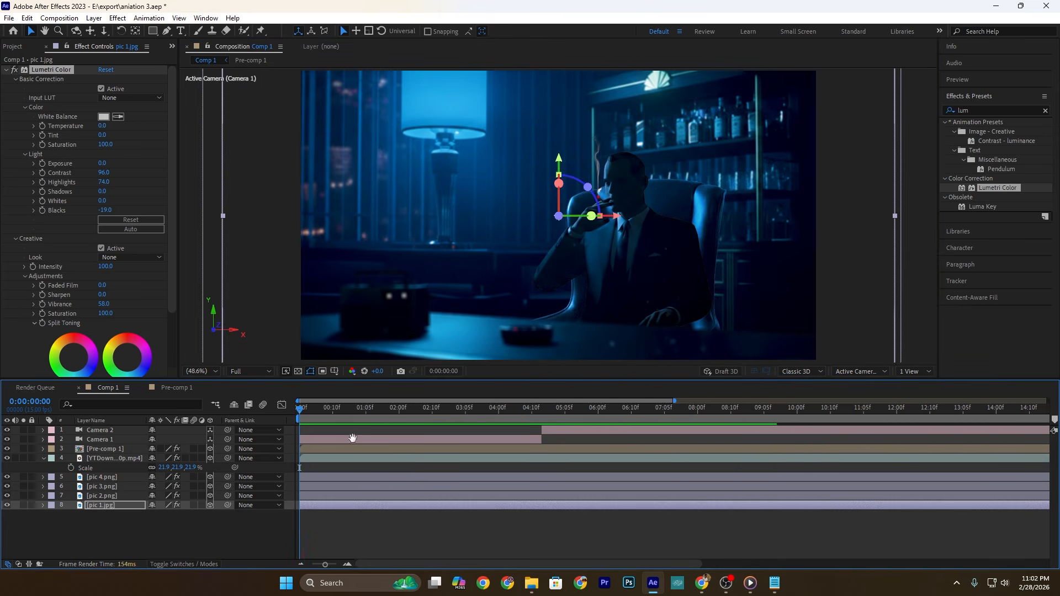
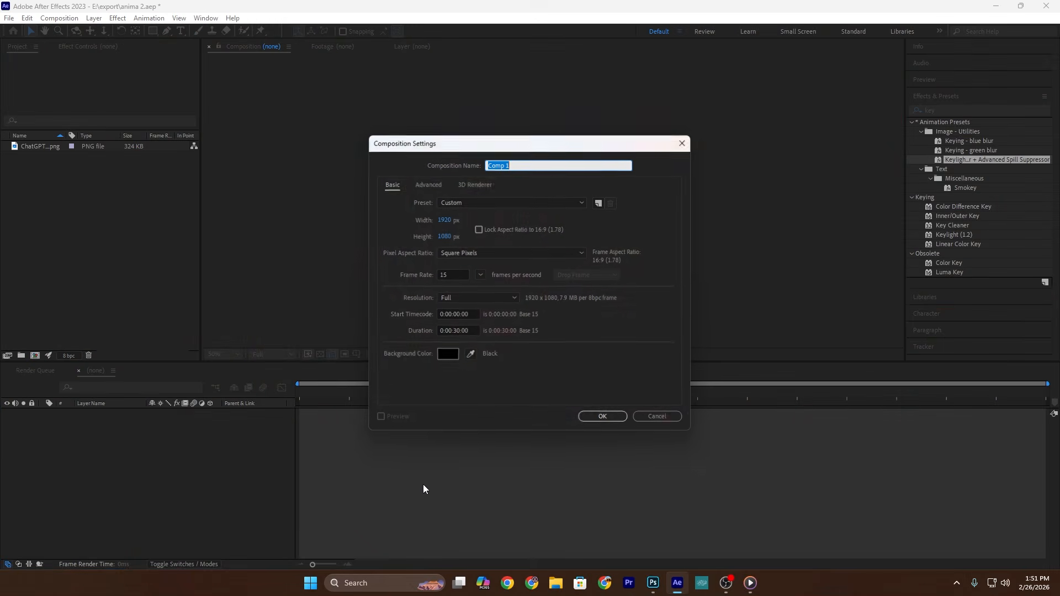
Step: Create a 1920 x 1080 composition at 15 frames per second with a duration of 30 seconds
click(451, 273)
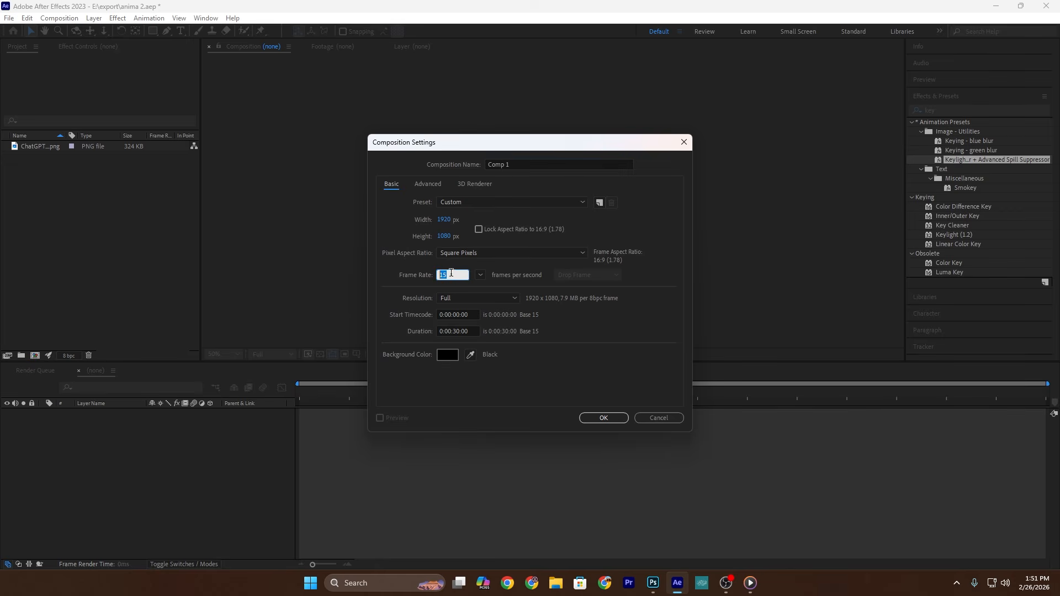
click(604, 418)
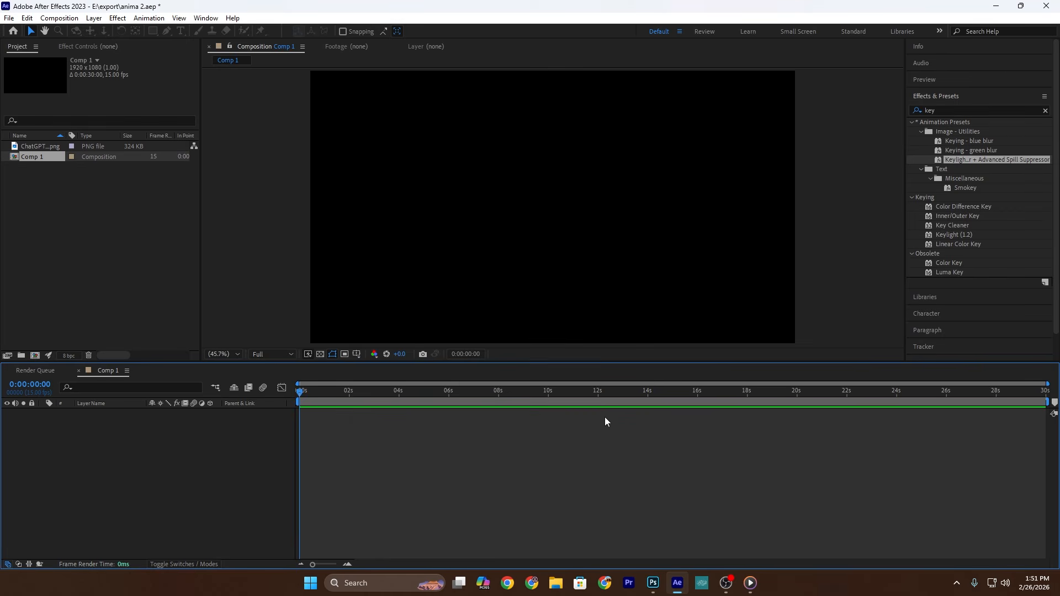
click(185, 275)
Step: Add a full-size red solid to the composition as its background
right_click(100, 459)
mouse_move(126, 325)
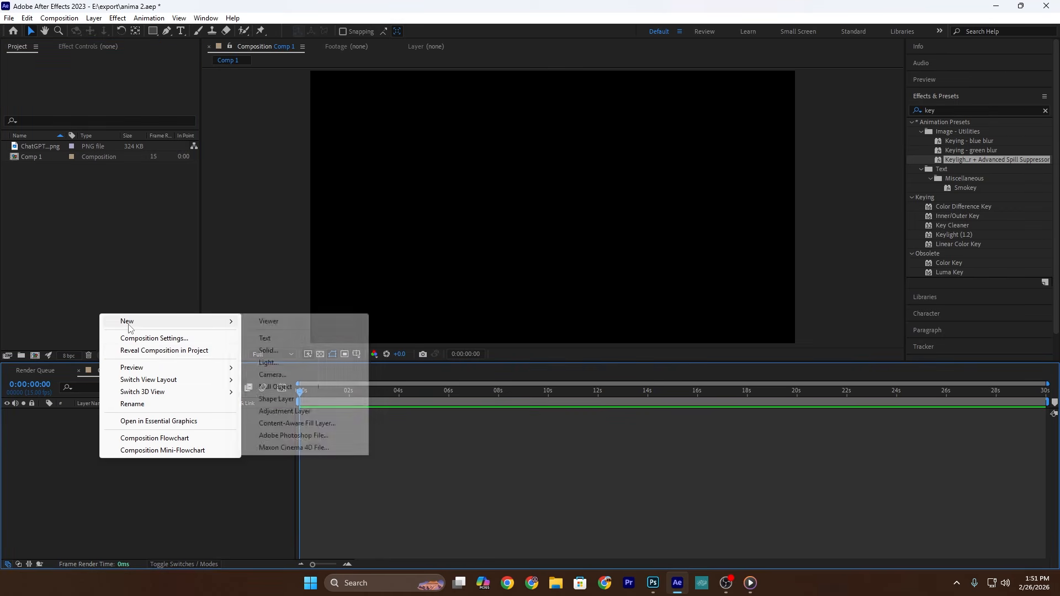
click(269, 351)
click(522, 356)
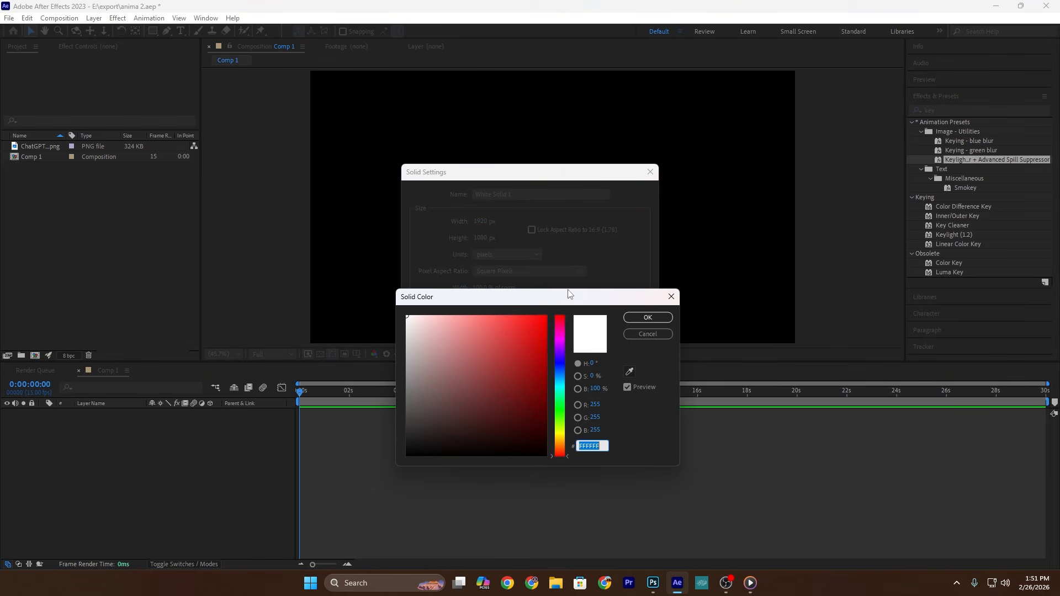
click(546, 340)
click(647, 318)
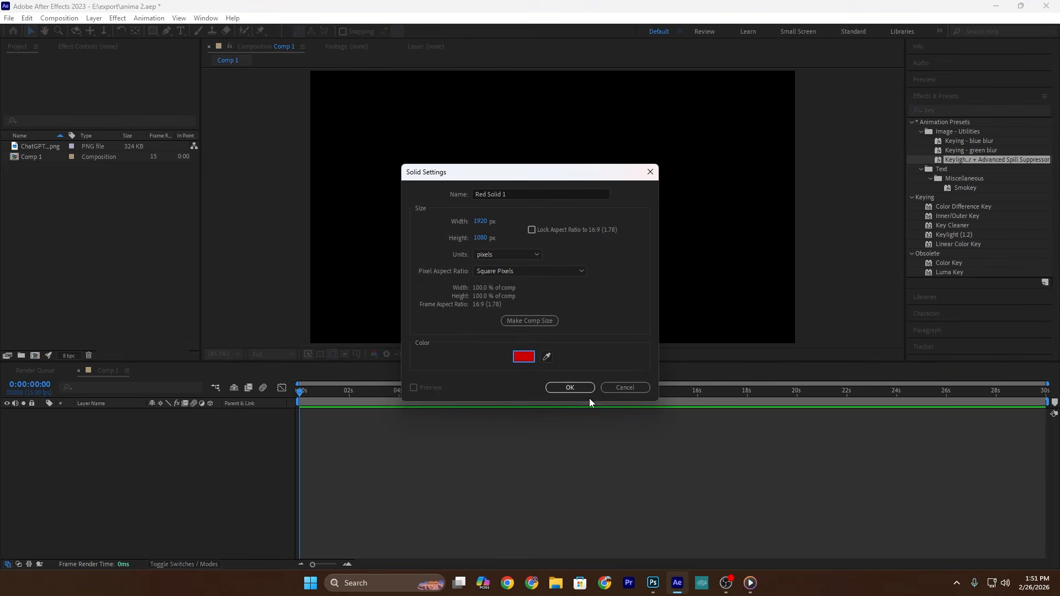
click(579, 388)
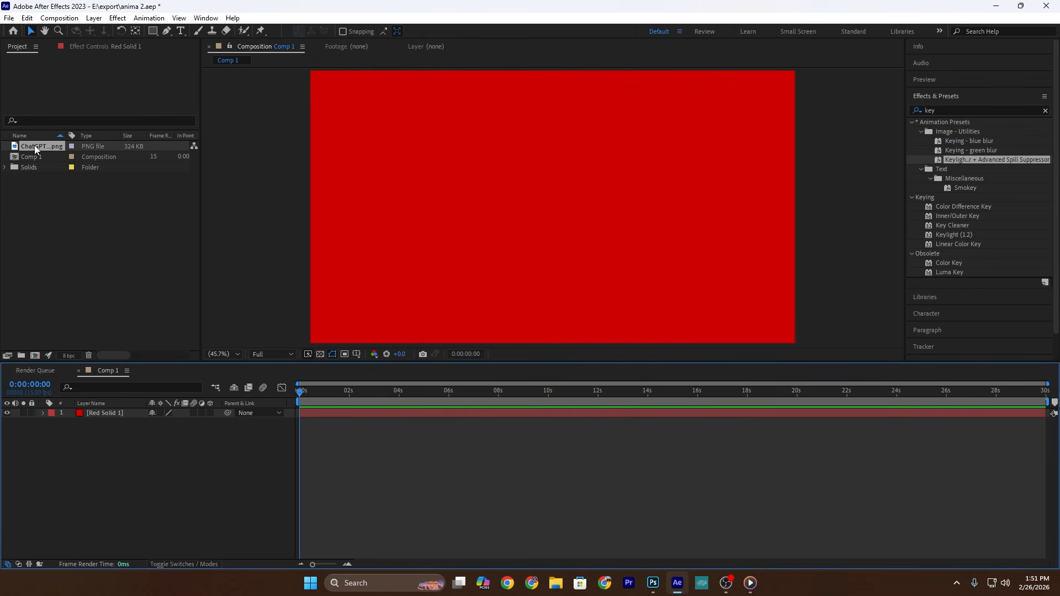
Step: Place the hand picture above the red solid and apply the Lumetri Color effect to it
drag(40, 146, 88, 371)
drag(92, 408, 97, 409)
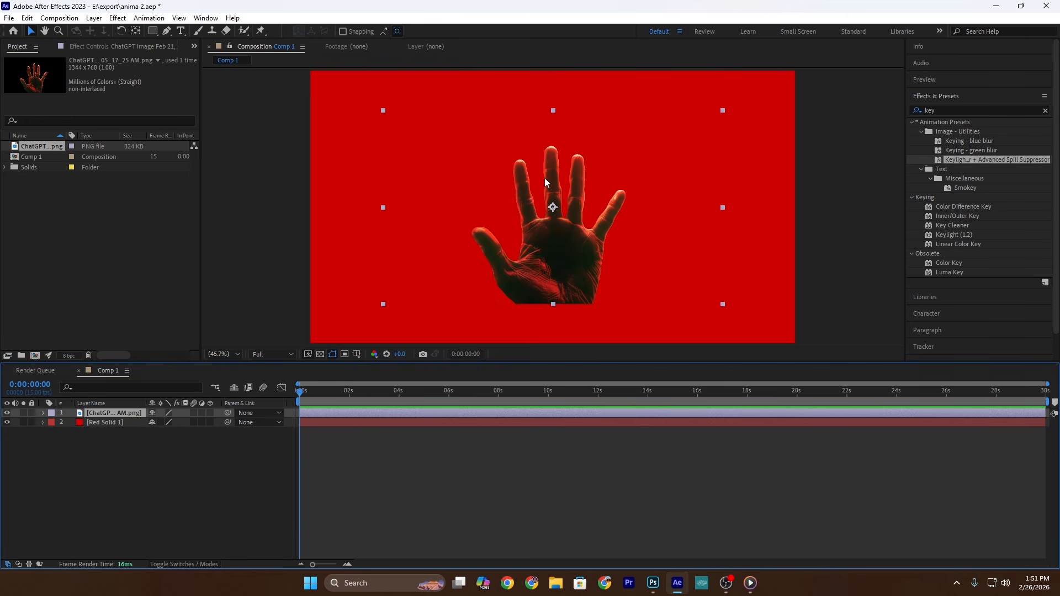
click(961, 111)
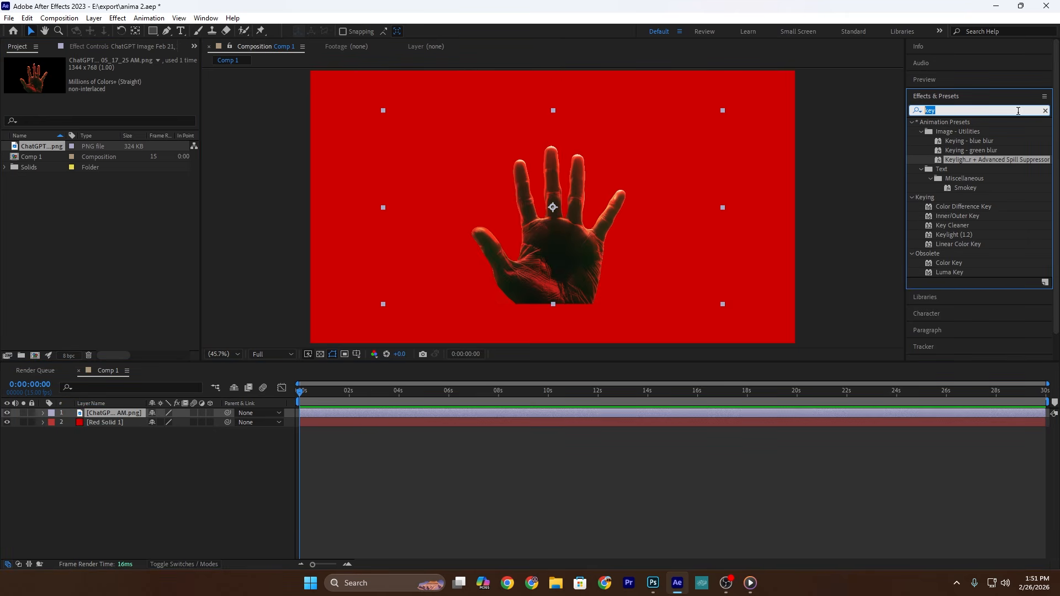
text(lume)
drag(967, 132, 647, 211)
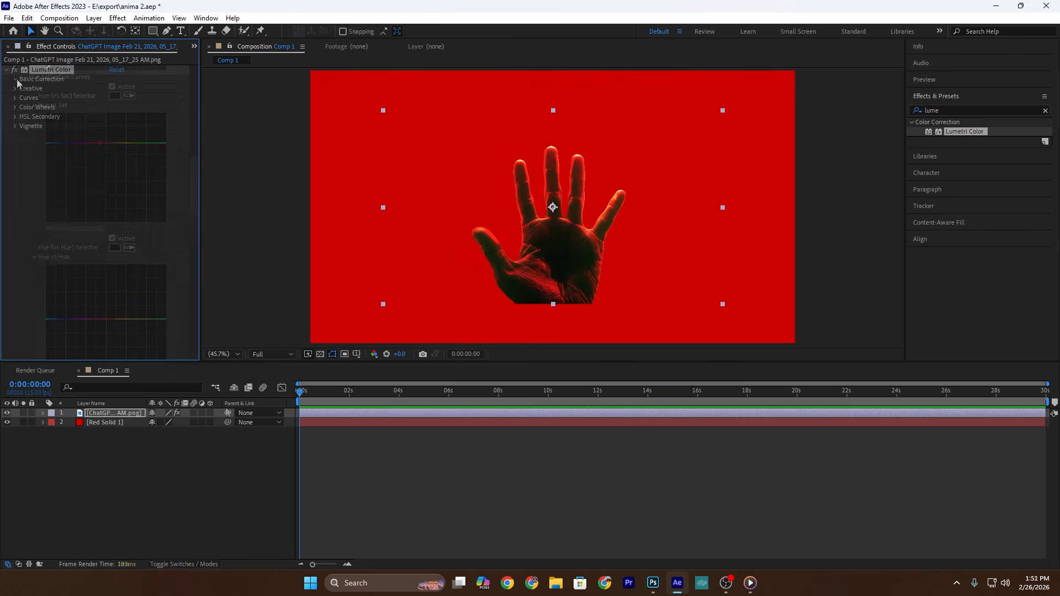
Step: Scale the hand picture up to about 141% so that it fills the frame
key(s)
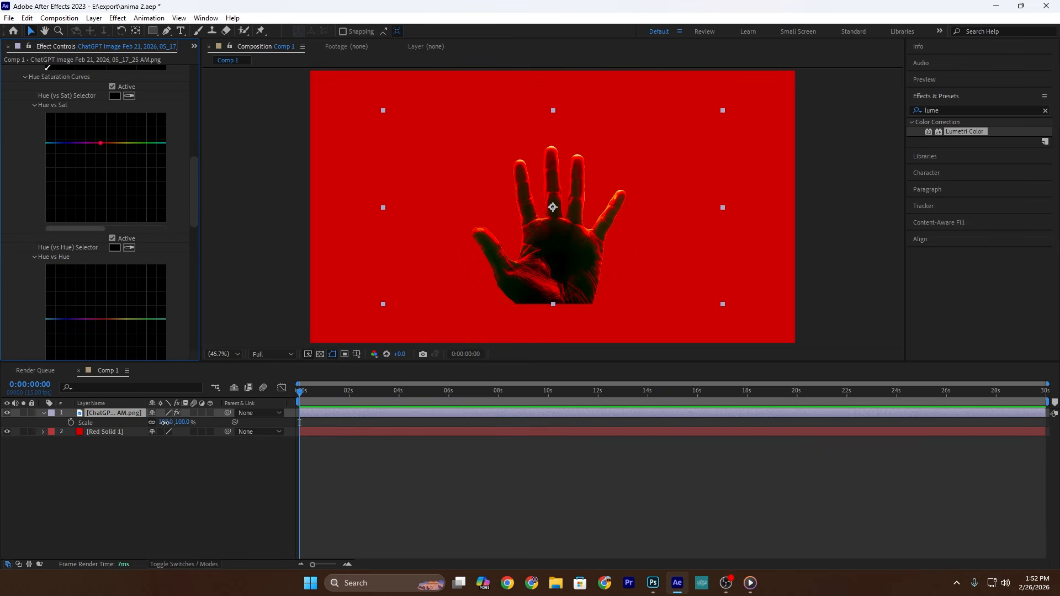
drag(164, 422, 188, 422)
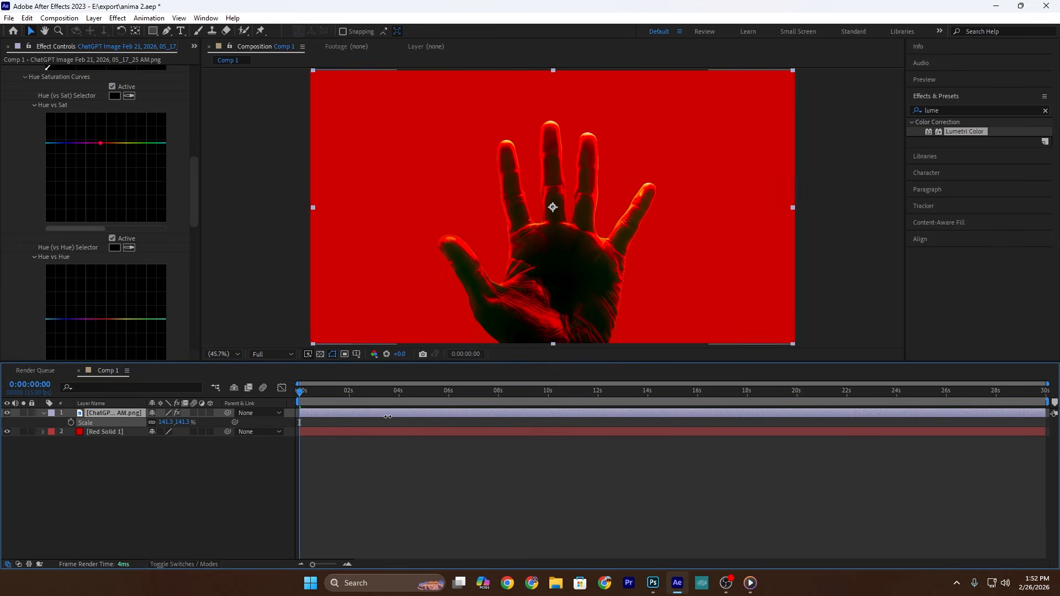
click(584, 461)
Step: Keyframe the hand's position from 960, 1427 at the start to 960, 540 at 0:00:02:07 so it rises into frame
click(118, 413)
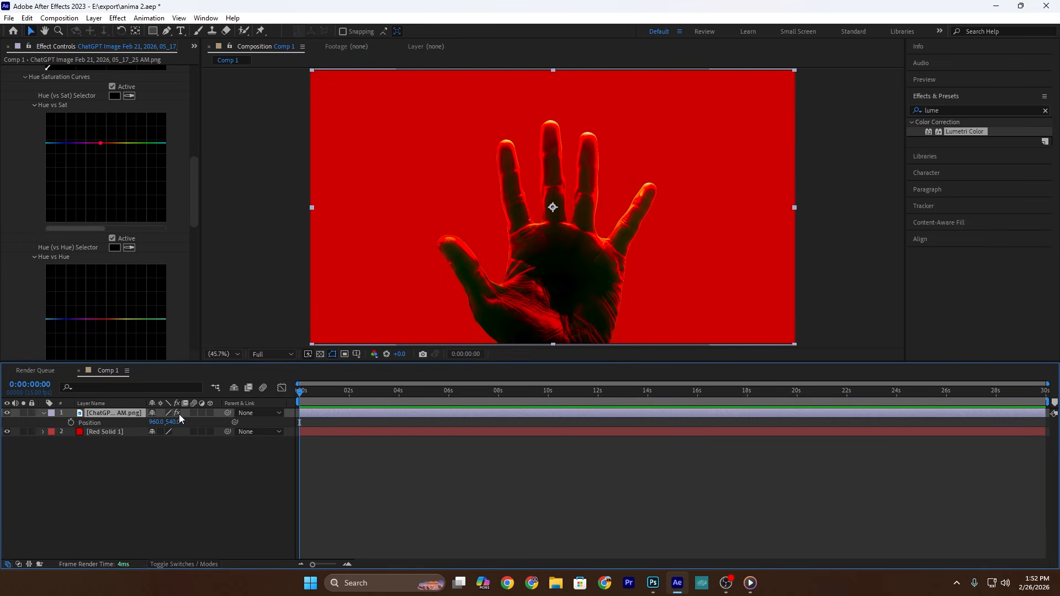
drag(177, 422, 88, 440)
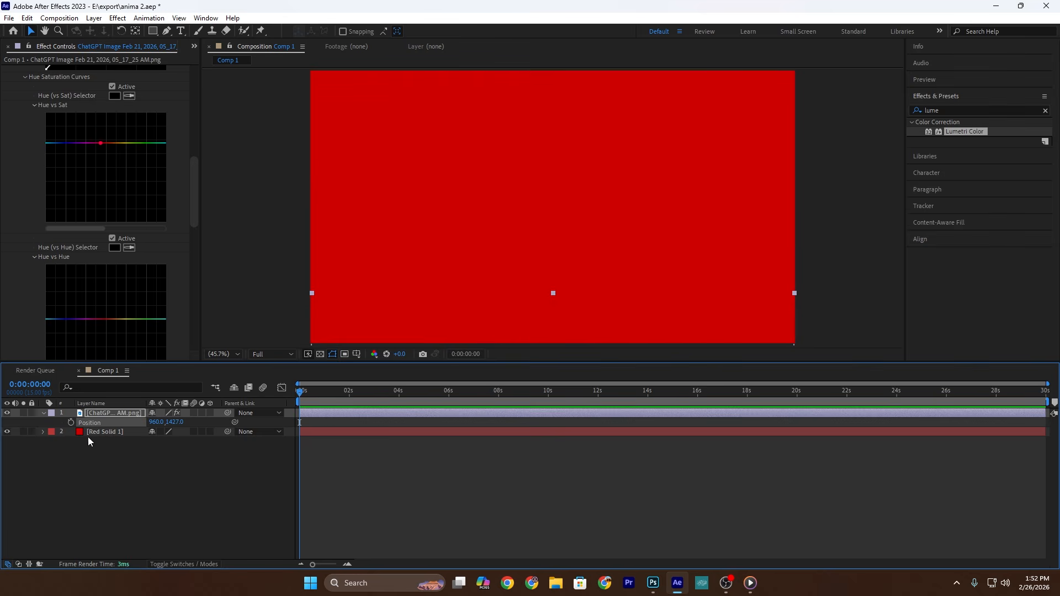
click(70, 423)
drag(302, 391, 361, 393)
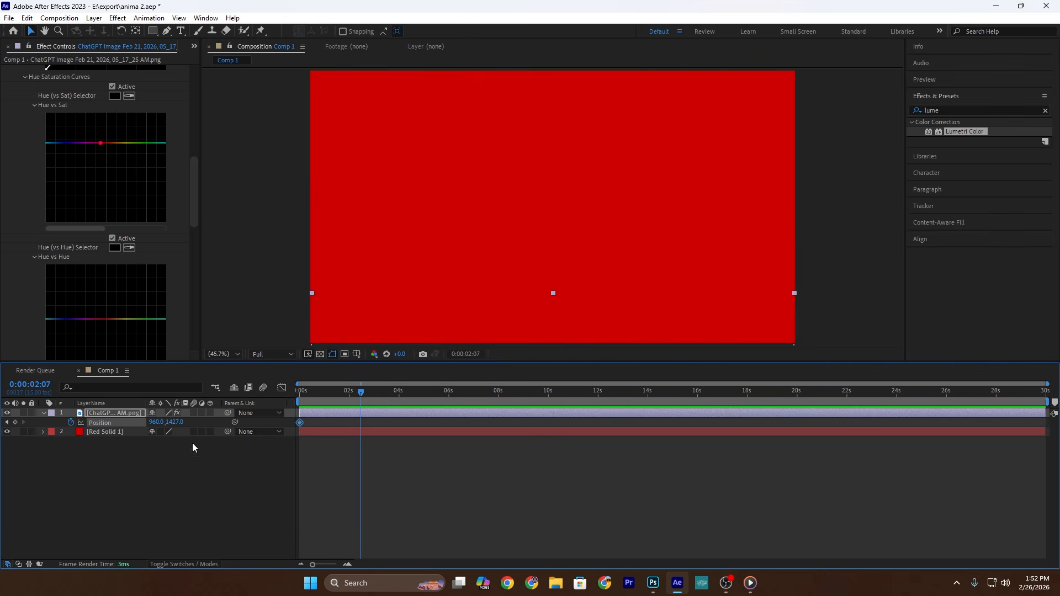
drag(181, 422, 127, 427)
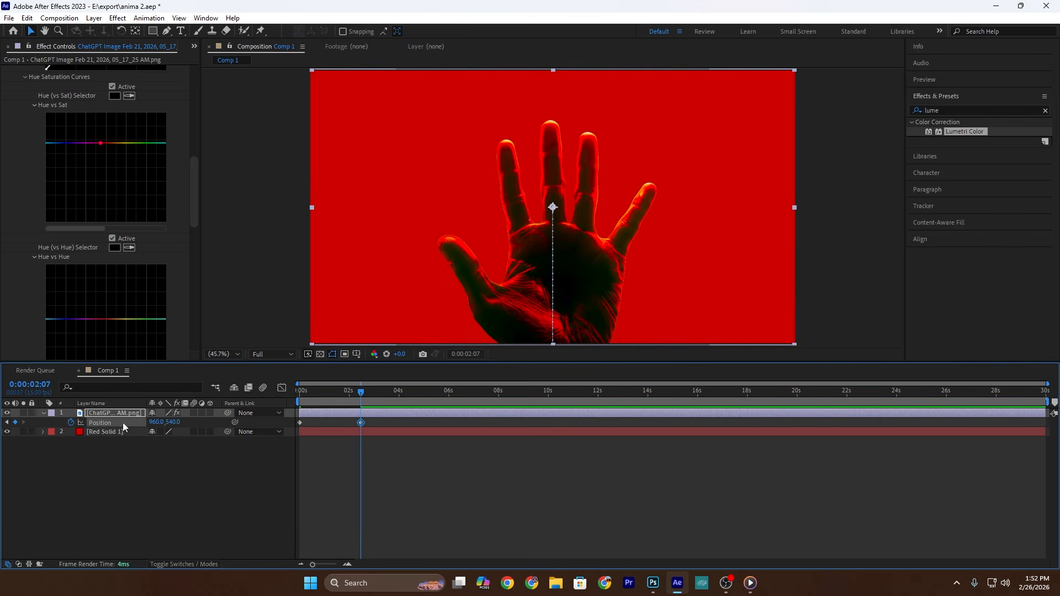
Step: Shorten the hand's rise by moving its ending position keyframe to just after 0:00:01:04
key(Home)
click(332, 392)
drag(361, 423, 335, 424)
Step: Apply Easy Ease to both position keyframes, shape the speed curve for a fast start and slow finish, and preview the rise
drag(380, 428, 276, 426)
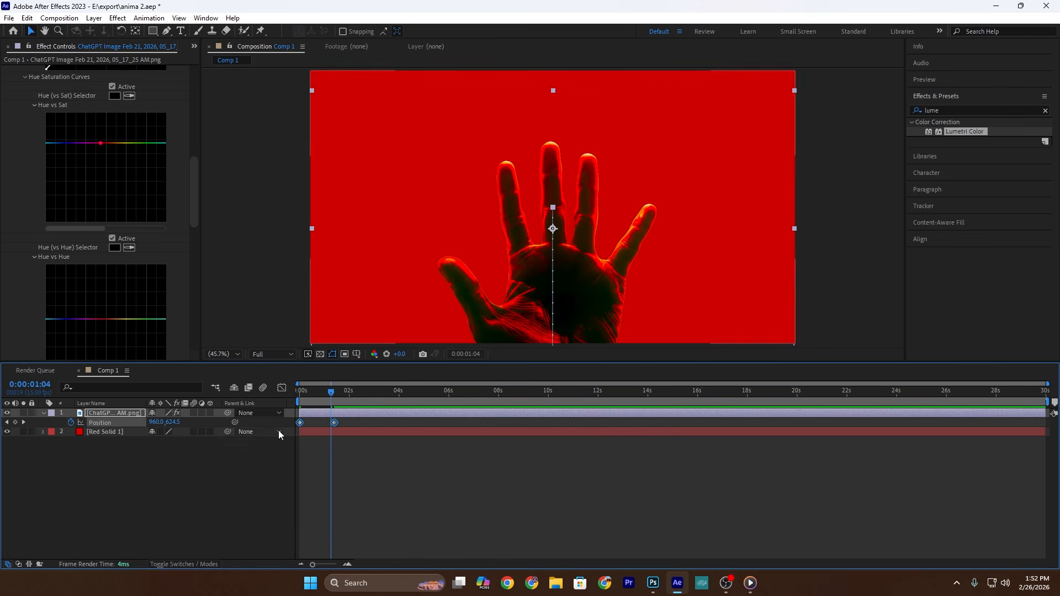
key(F9)
click(282, 389)
drag(375, 442, 301, 534)
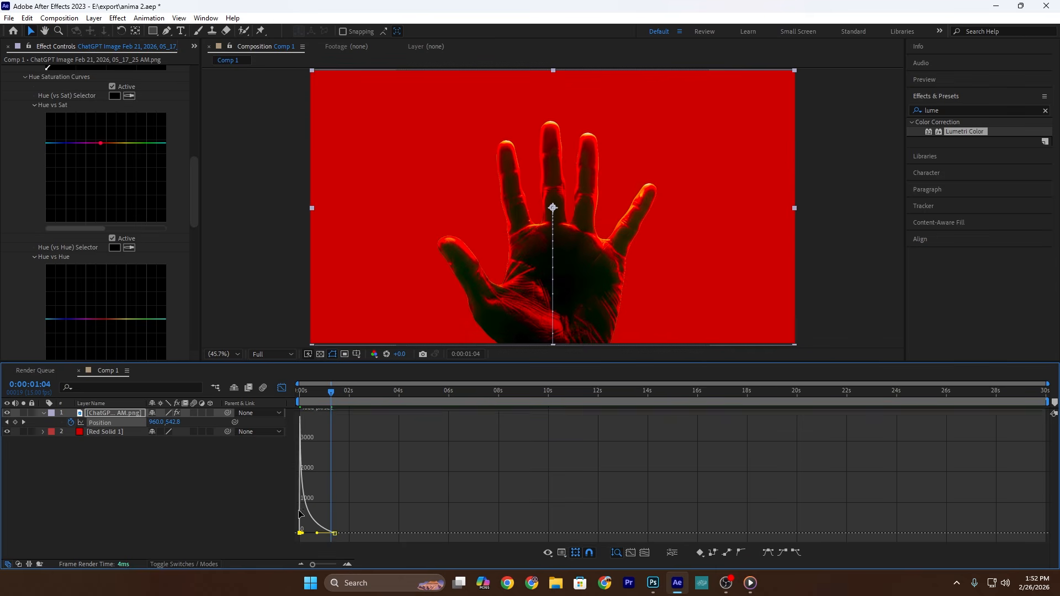
click(283, 389)
key(Home)
key(space)
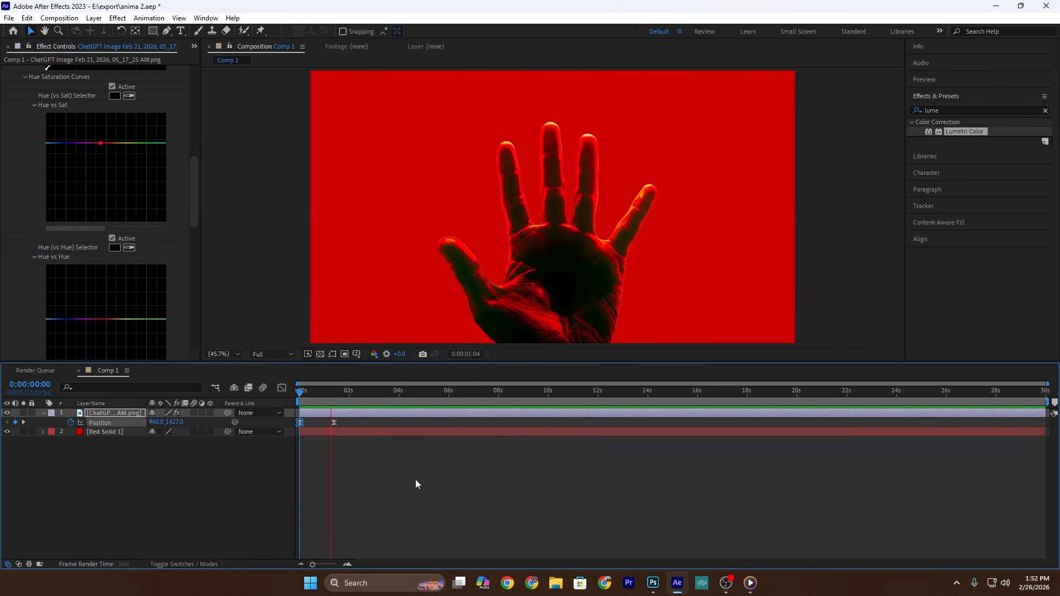
key(space)
click(388, 464)
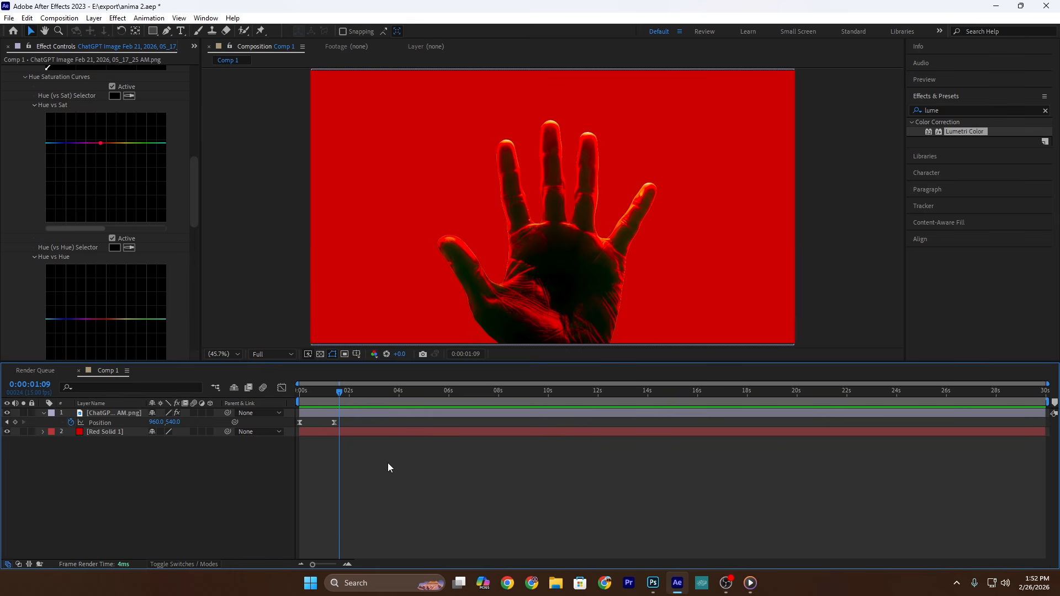
Step: Place eleven Puppet Position pins on the hand: five fingertips, the five finger bases and the lower palm
click(261, 31)
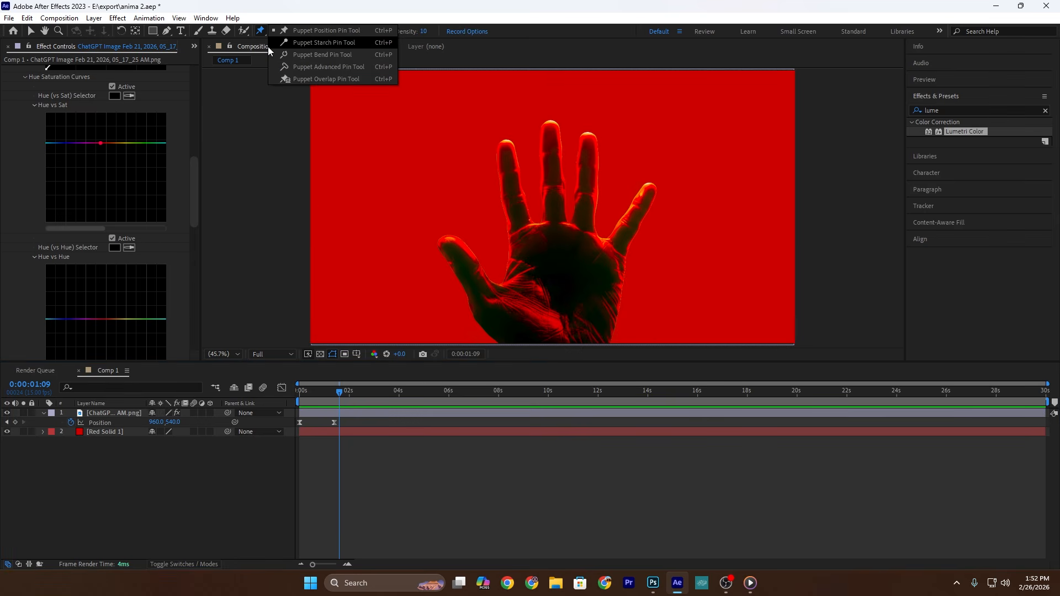
click(302, 30)
click(110, 413)
click(446, 243)
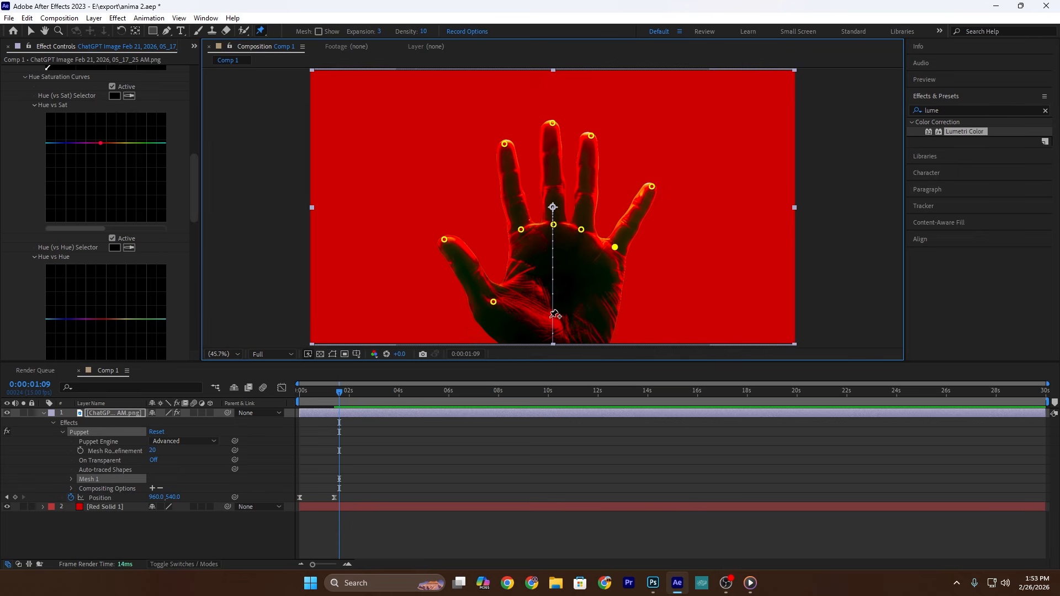
key(v)
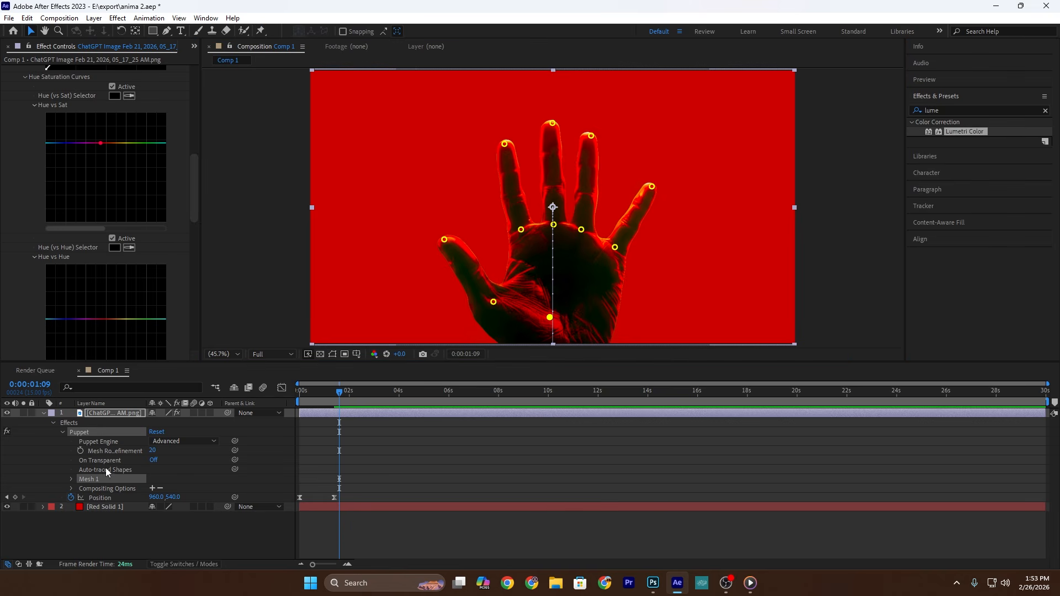
Step: Reveal the five fingertip pins, Puppet Pin 1 to 5, and move their position keyframes to 0:00:00:06
click(71, 479)
click(80, 507)
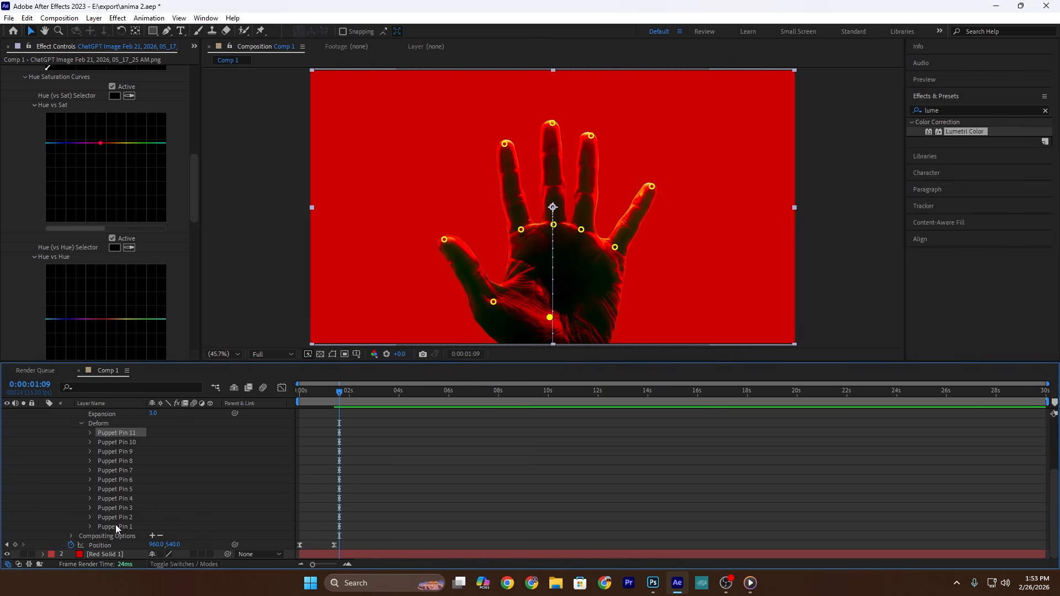
click(125, 527)
shift+click(124, 491)
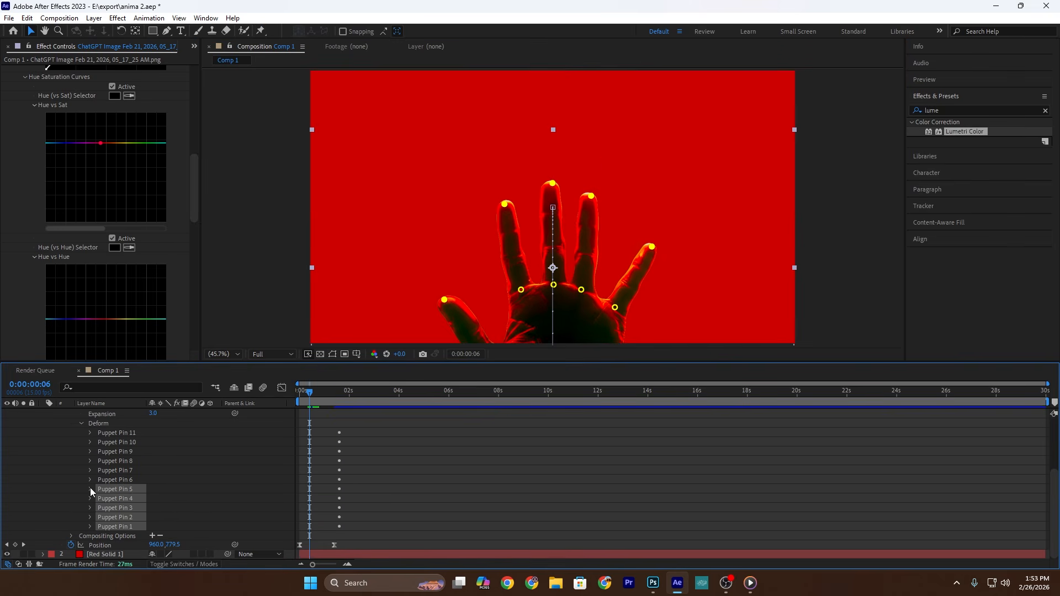
click(91, 490)
scroll(338, 479, down, 3)
drag(367, 538, 324, 440)
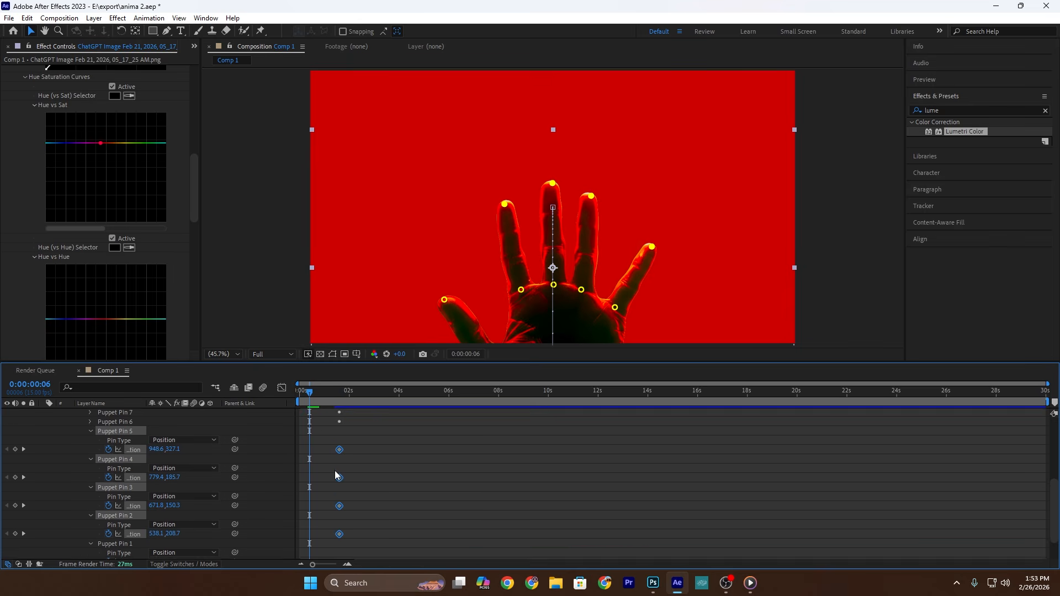
scroll(337, 472, down, 2)
drag(338, 526, 310, 530)
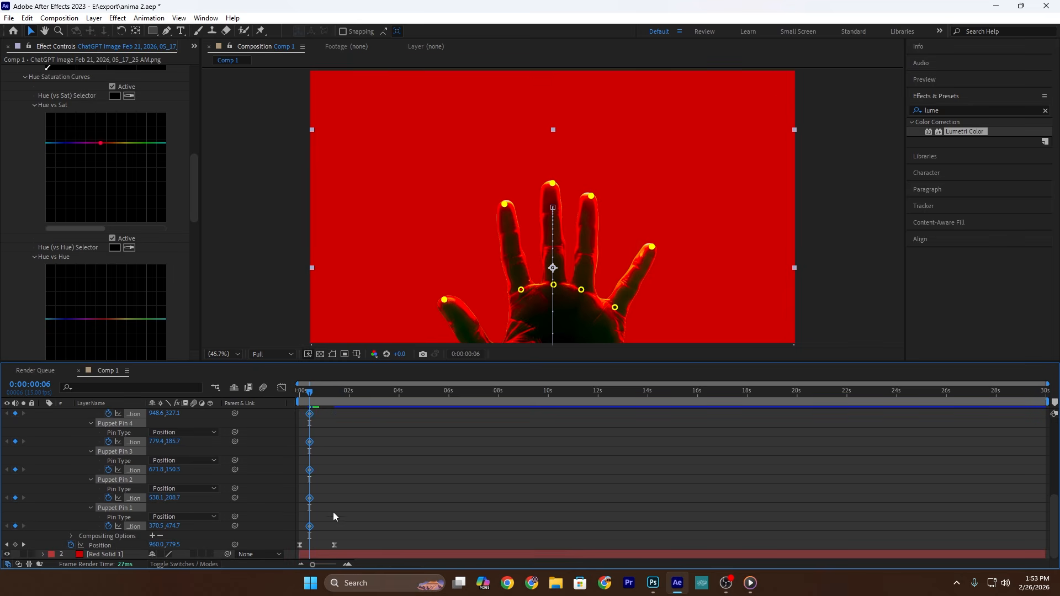
Step: Add matching position keyframes for the five fingertip pins just past 2 seconds and return to their first keyframes
drag(311, 393, 354, 393)
click(16, 442)
click(6, 442)
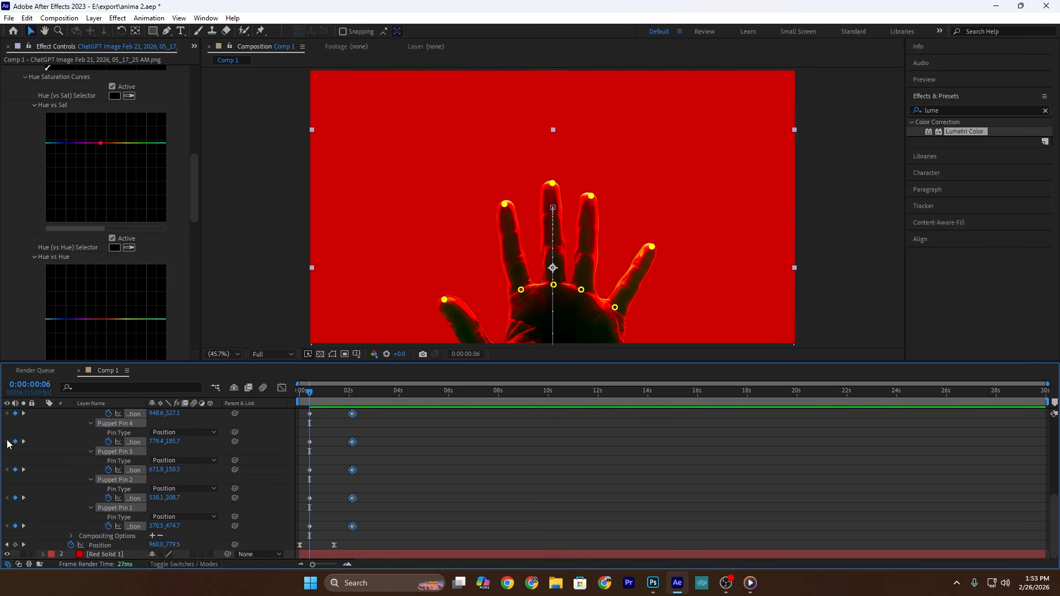
Step: Spread the thumb, index, ring and little fingertip pins outward at 0:00:00:06 and preview the finger motion
click(474, 478)
drag(446, 303, 429, 316)
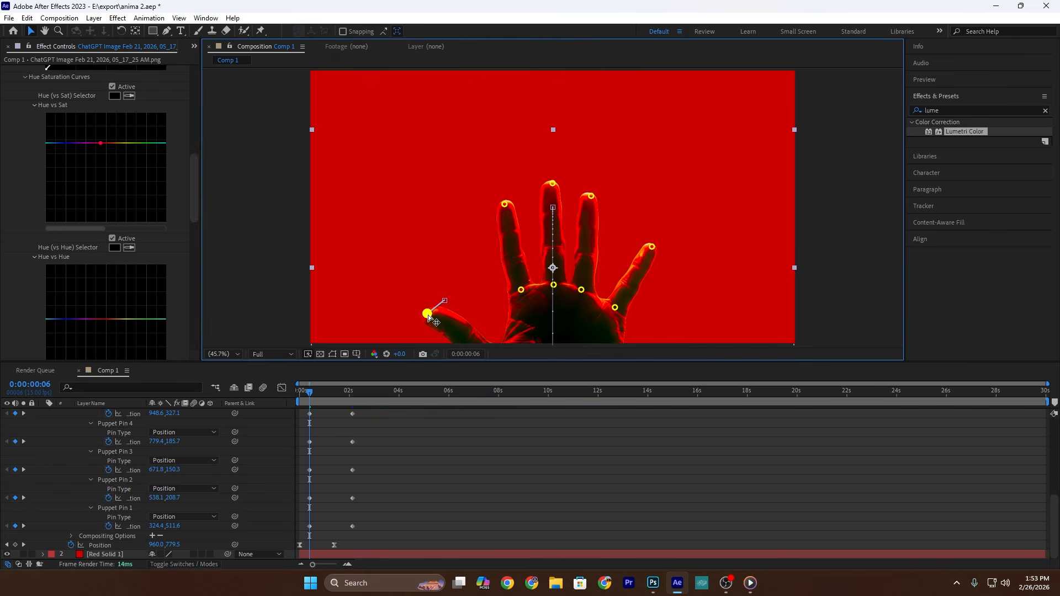
drag(505, 205, 492, 209)
drag(591, 196, 606, 197)
drag(652, 247, 657, 255)
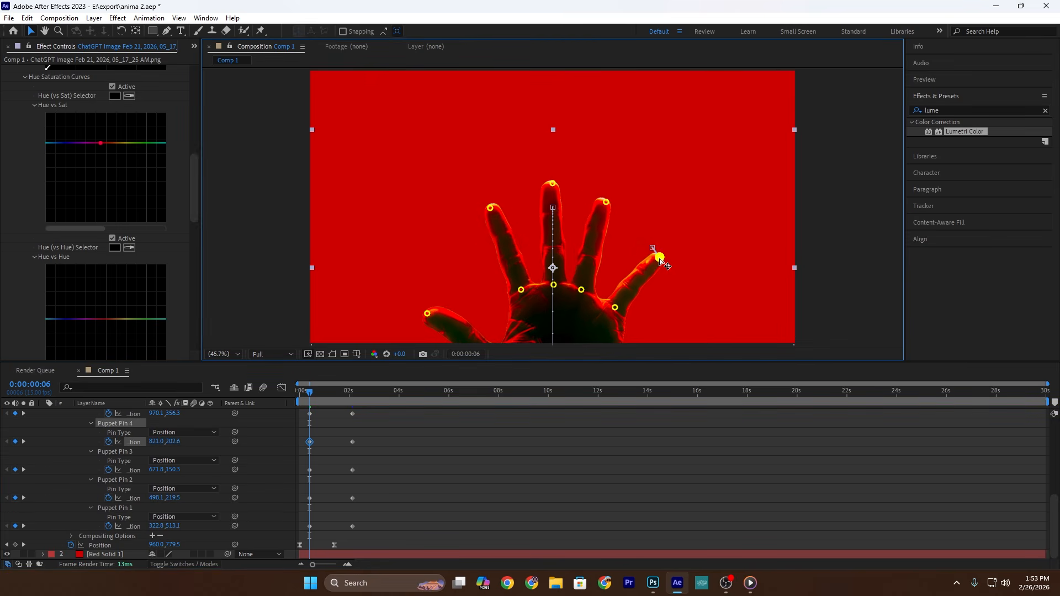
key(Home)
key(space)
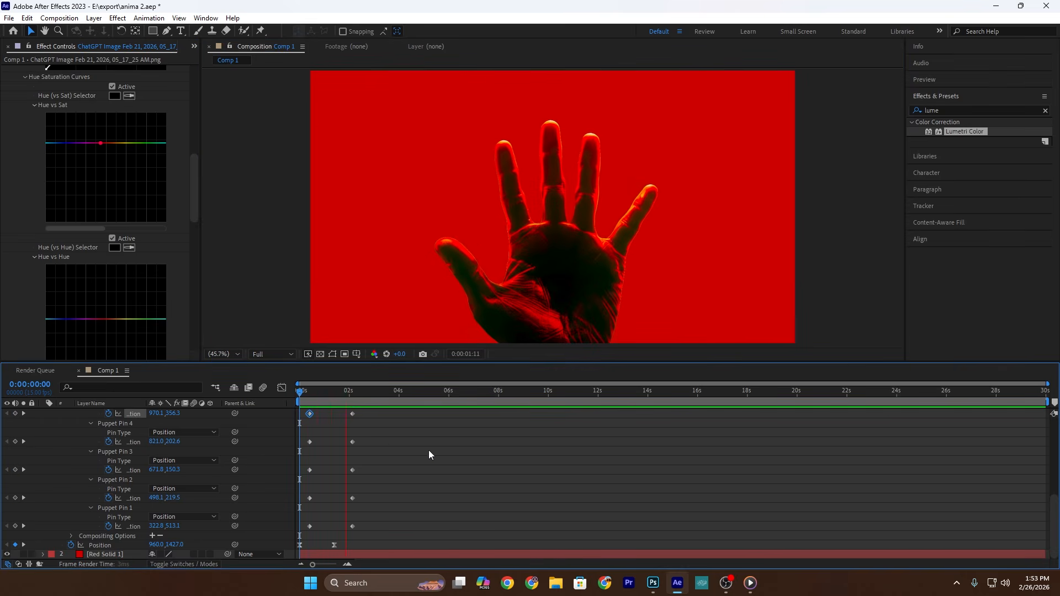
Step: Apply Easy Ease to the fingertip pin keyframes, reshape their speed curves for a fast start, preview, and collapse the hand layer
drag(391, 409, 307, 532)
key(F9)
key(shift+F3)
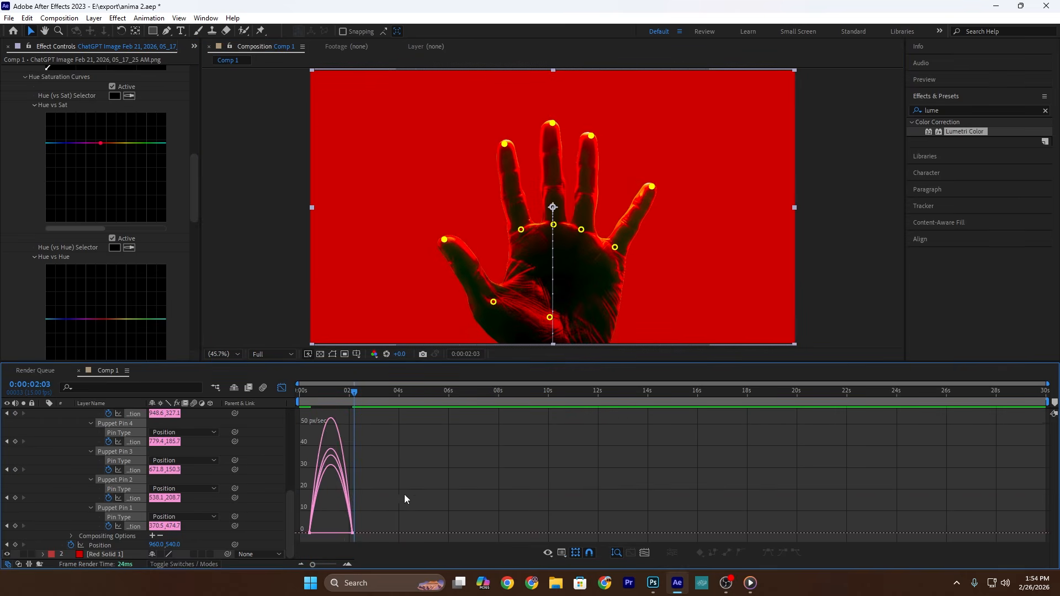
drag(405, 497, 321, 531)
mouse_move(301, 513)
mouse_down()
mouse_move(318, 540)
mouse_move(308, 531)
mouse_up()
click(281, 389)
key(Home)
key(space)
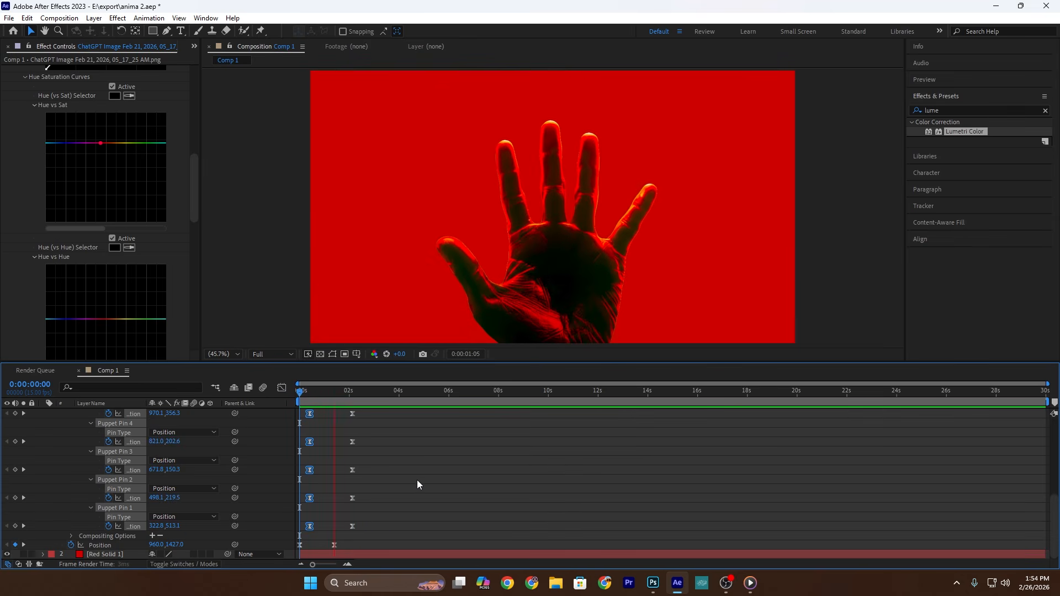
key(space)
key(u)
Step: Draw an unfilled, white-outlined square with the Rectangle tool on a new shape layer above the thumb
click(153, 31)
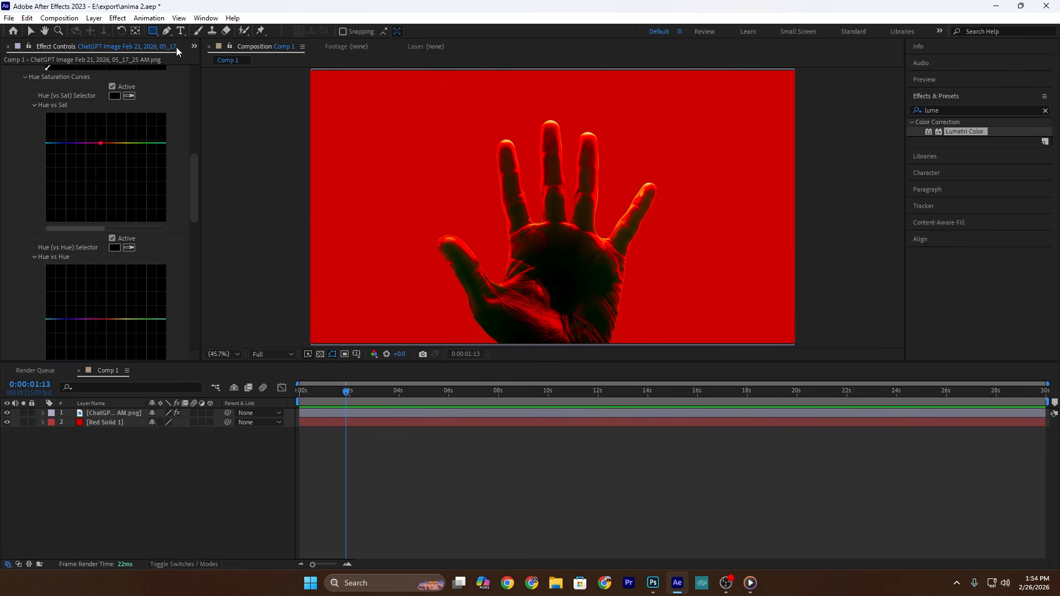
click(183, 41)
click(394, 162)
drag(394, 162, 465, 228)
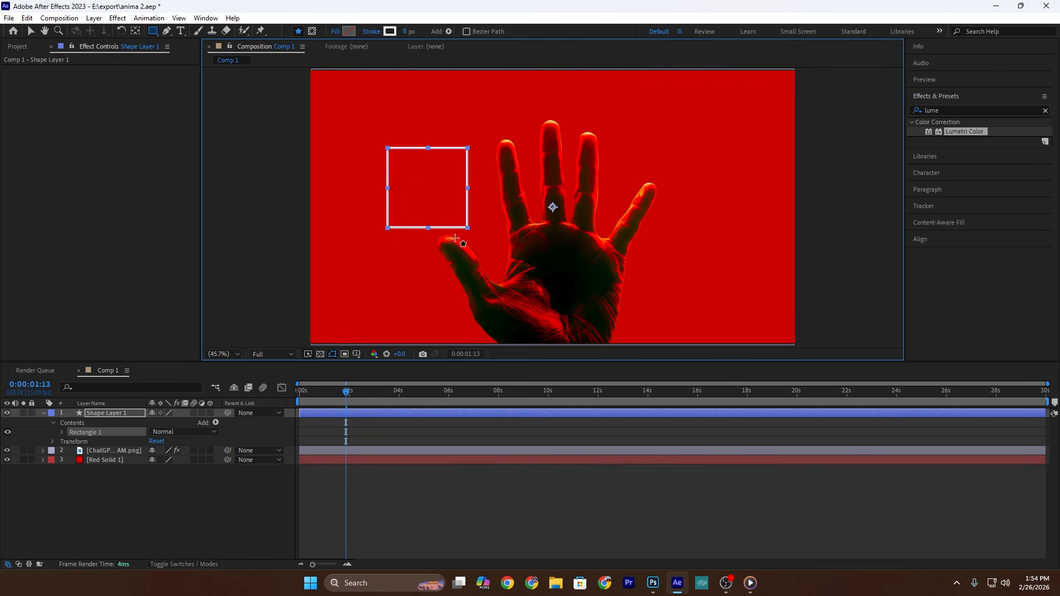
click(32, 31)
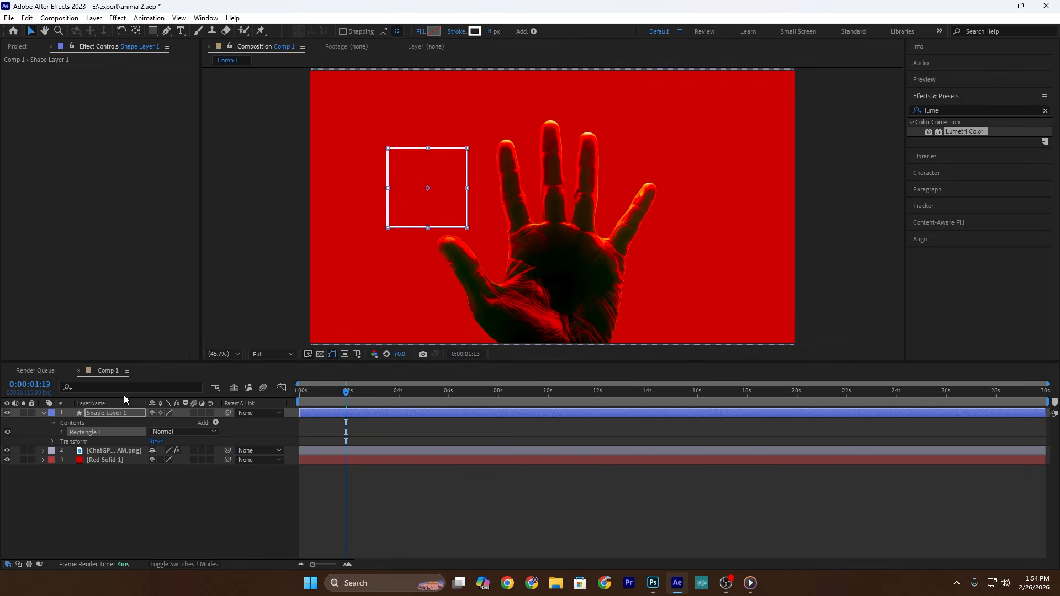
Step: Center the outlined square and its anchor point in the composition, and rotate the square to about 40.4° as a diamond
click(117, 411)
key(r)
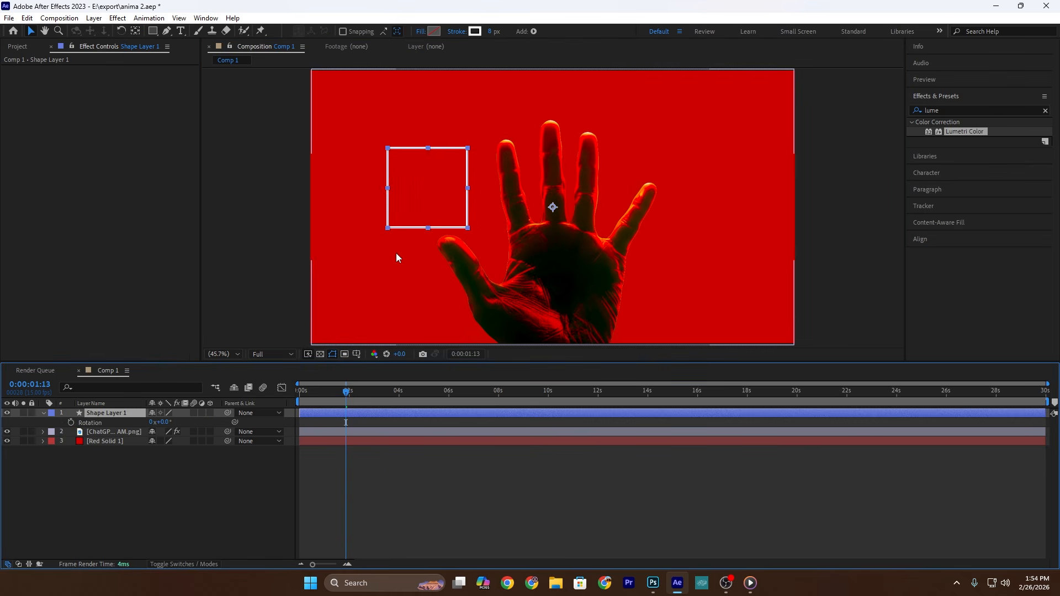
key(ctrl+alt+Home)
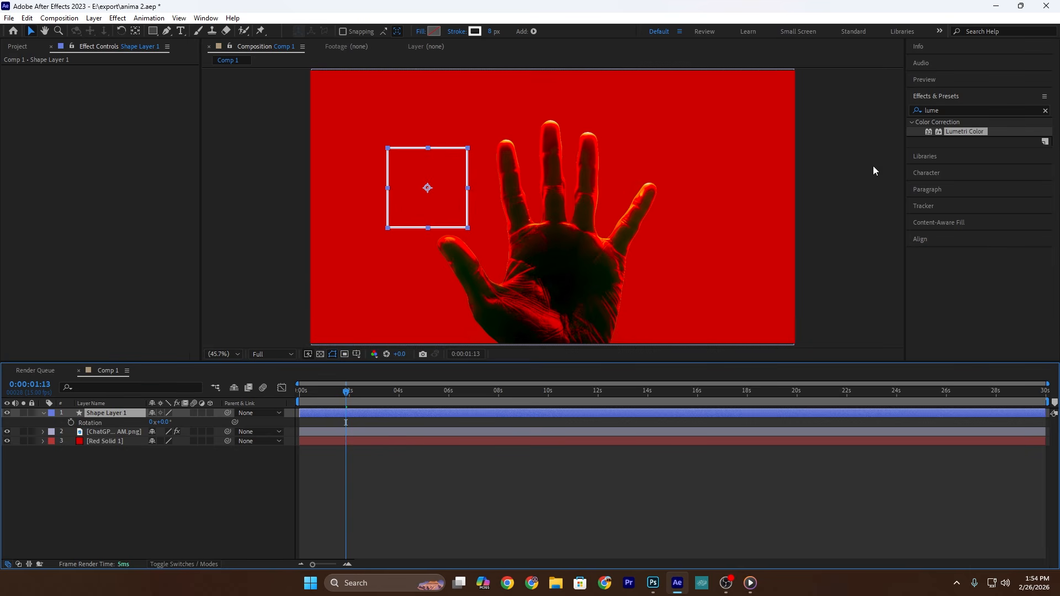
click(946, 232)
click(936, 224)
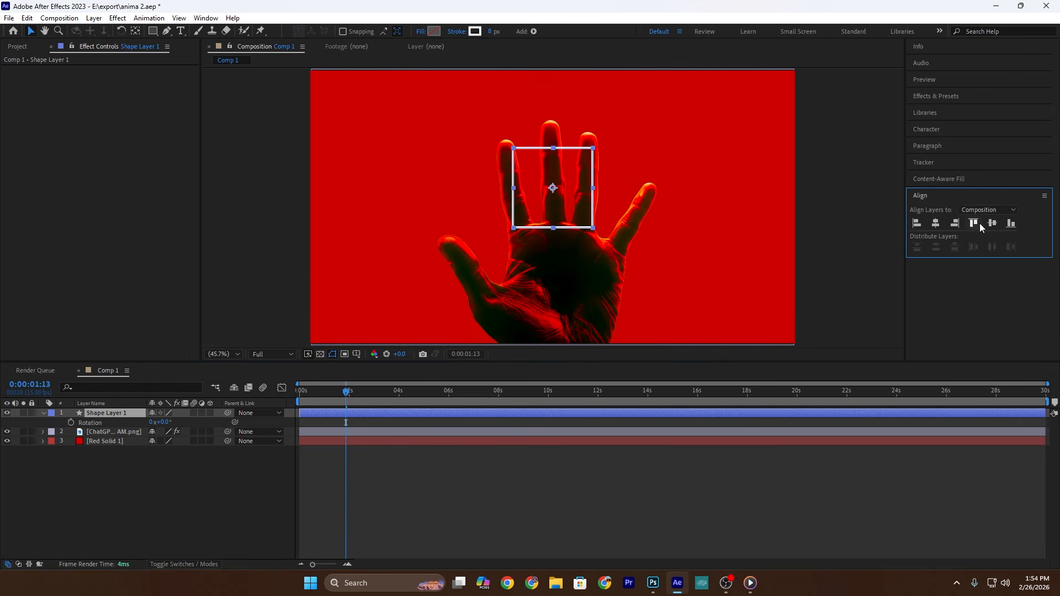
click(992, 224)
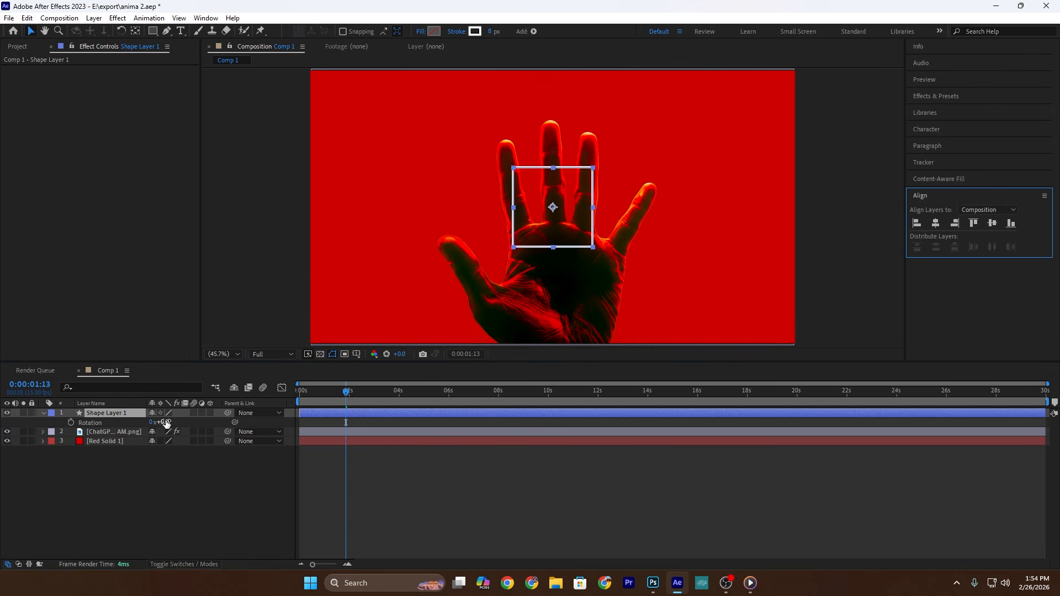
drag(167, 423, 189, 423)
click(176, 481)
Step: Add a large white "1" text layer in Impact and center it in the composition inside the diamond
click(181, 30)
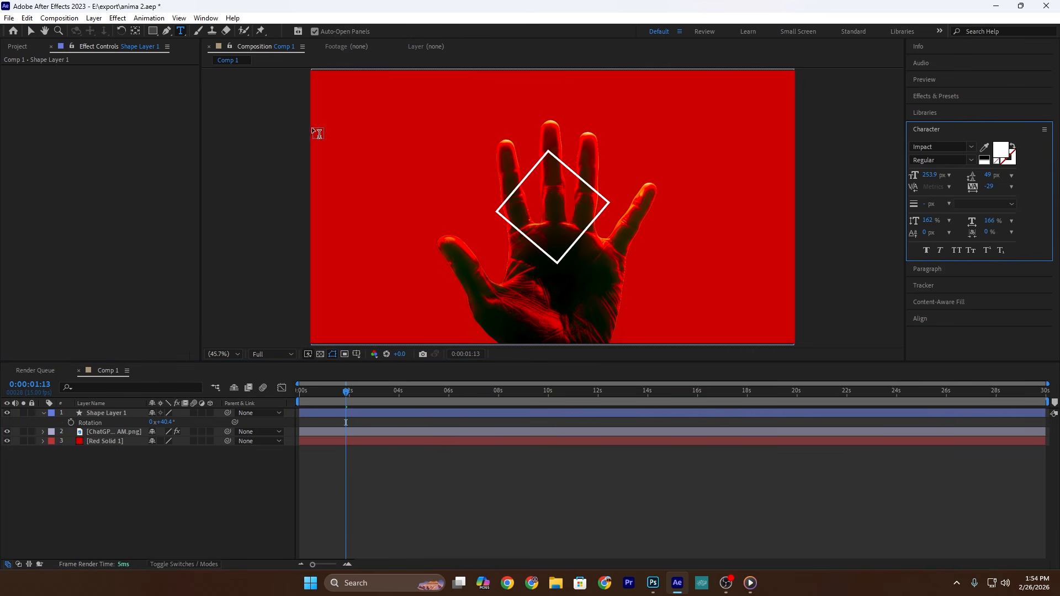
click(444, 161)
text(1)
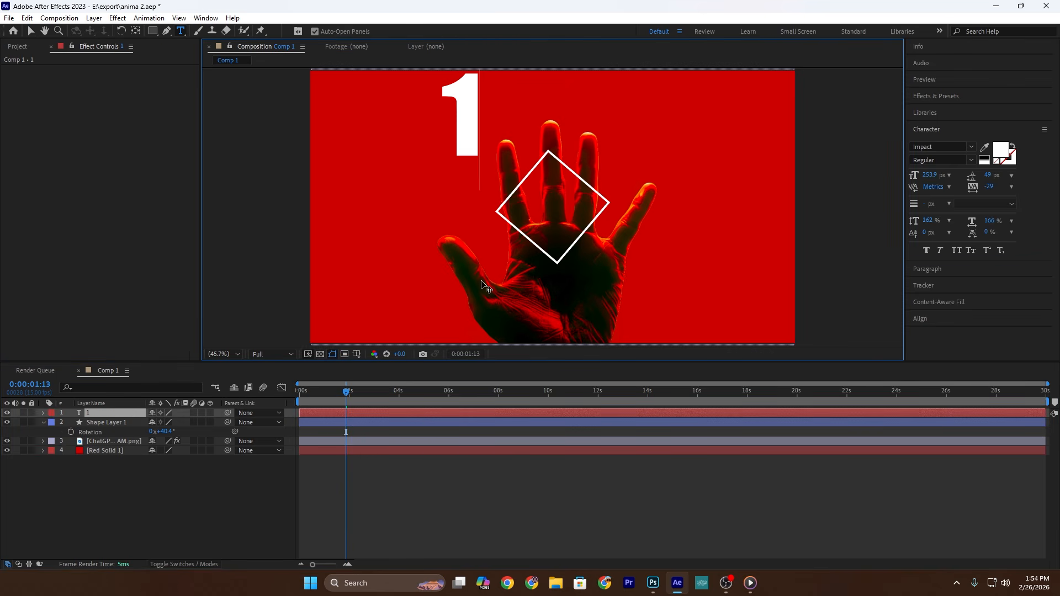
click(31, 31)
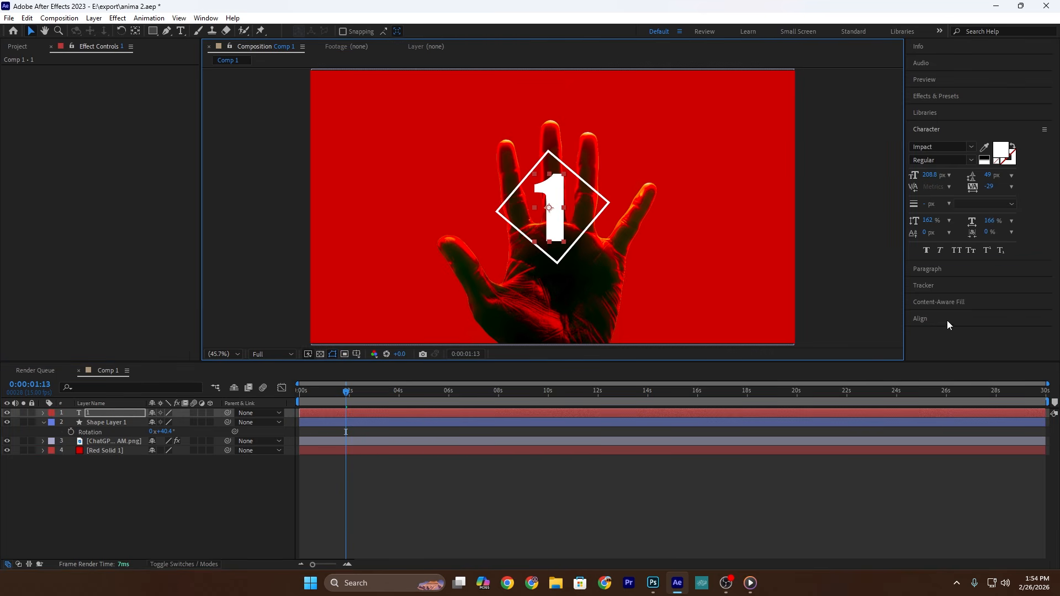
click(948, 321)
click(935, 223)
click(992, 223)
Step: Keyframe the "1" layer's position at 0:00:00:00 and 0:00:01:02, lowering it to about 960.0, 831.8 at the first keyframe
click(125, 414)
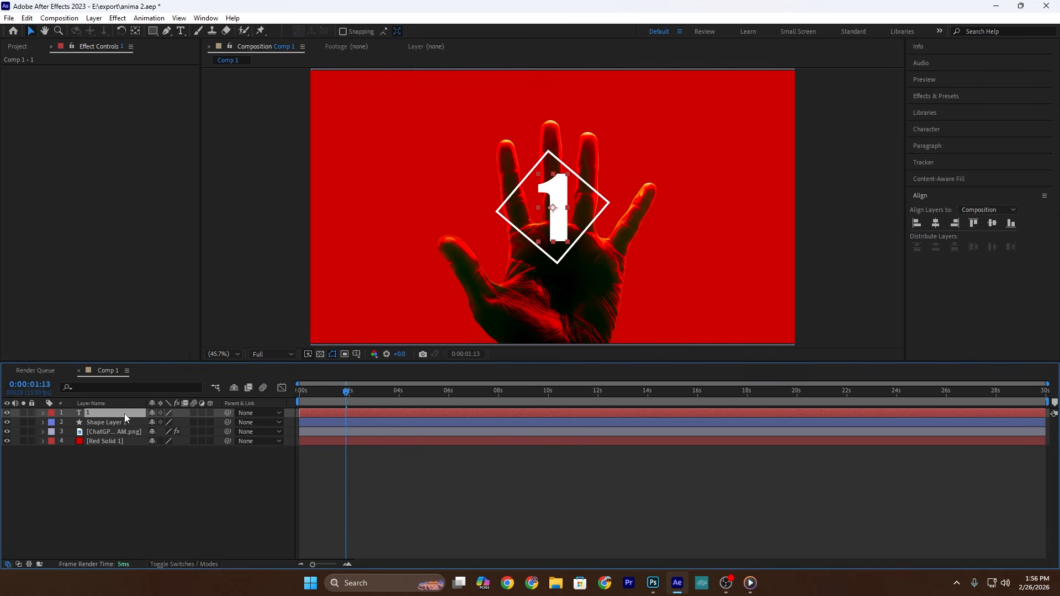
key(Home)
key(p)
click(72, 422)
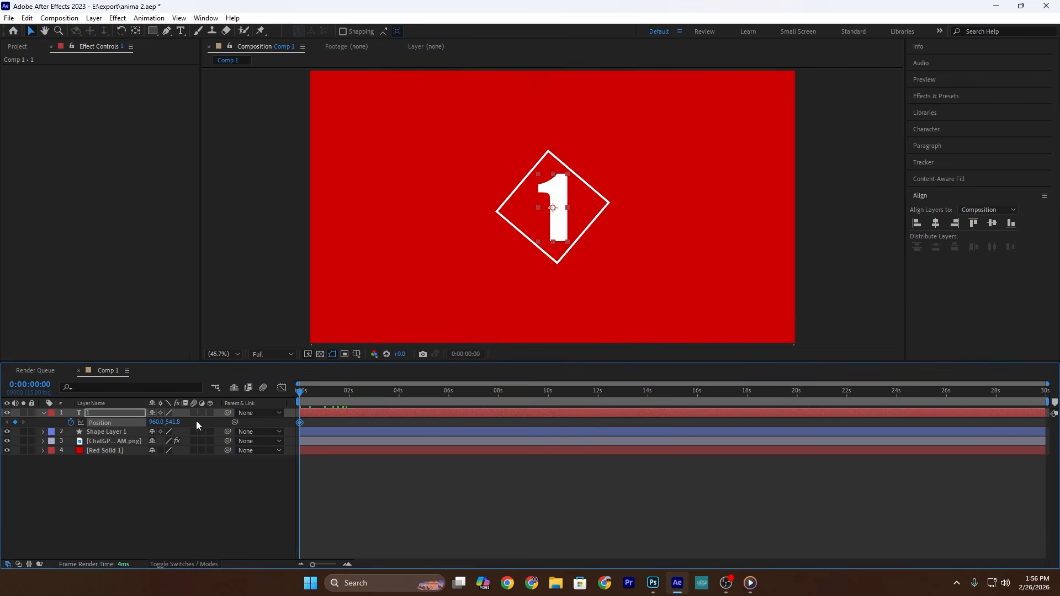
key(space)
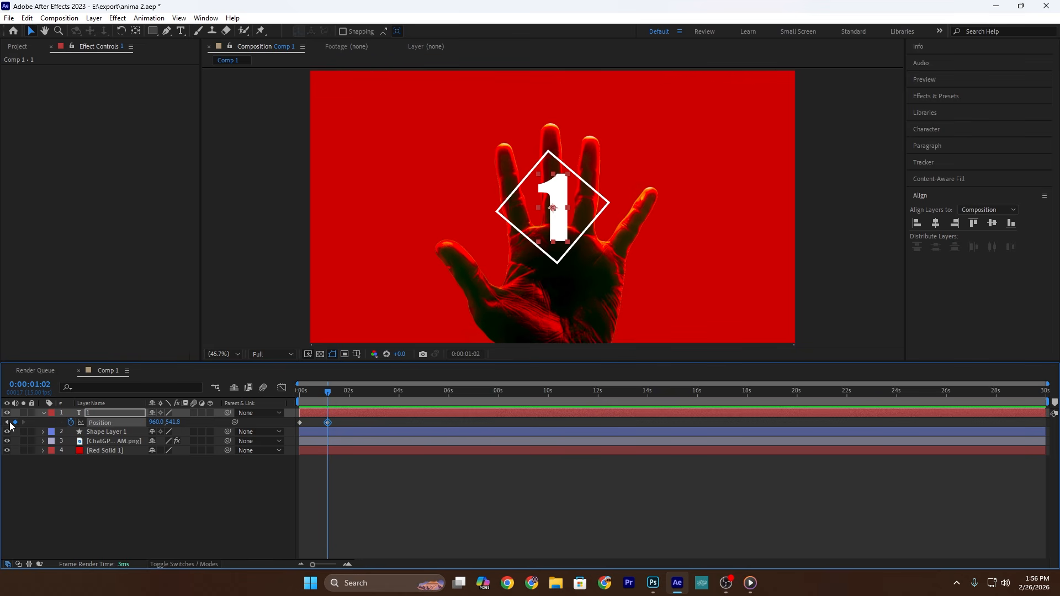
click(7, 422)
drag(173, 422, 324, 421)
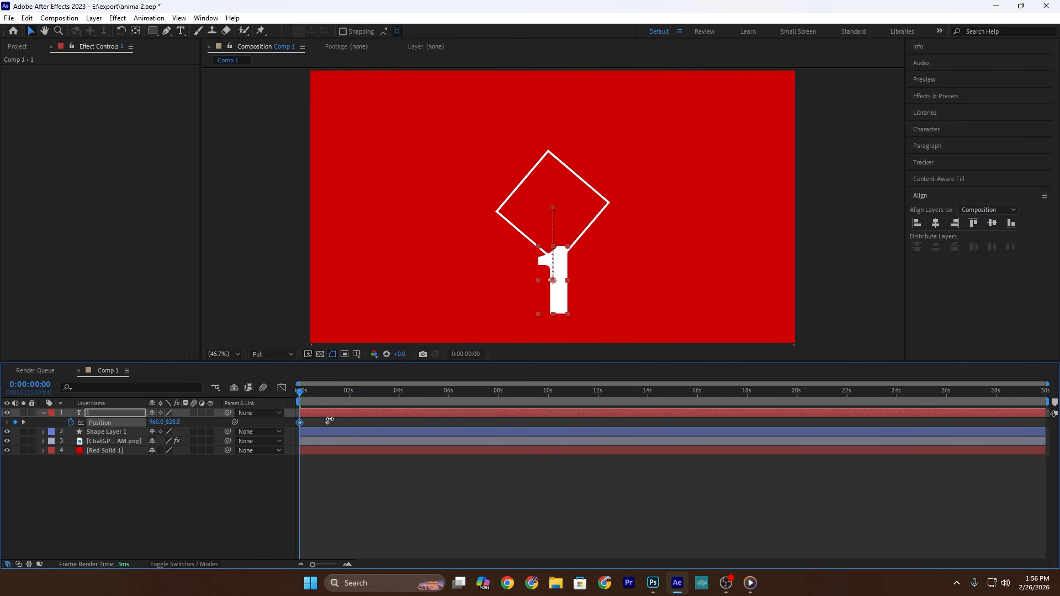
Step: Add Trim Paths to the diamond shape layer and set both its Start and End to 50%
click(43, 432)
click(216, 442)
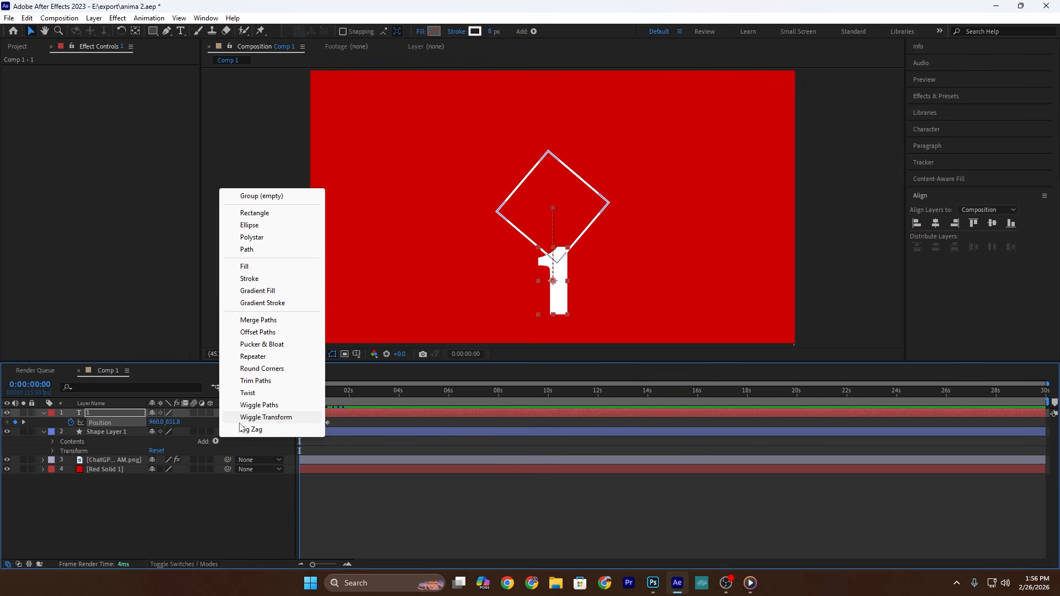
click(260, 382)
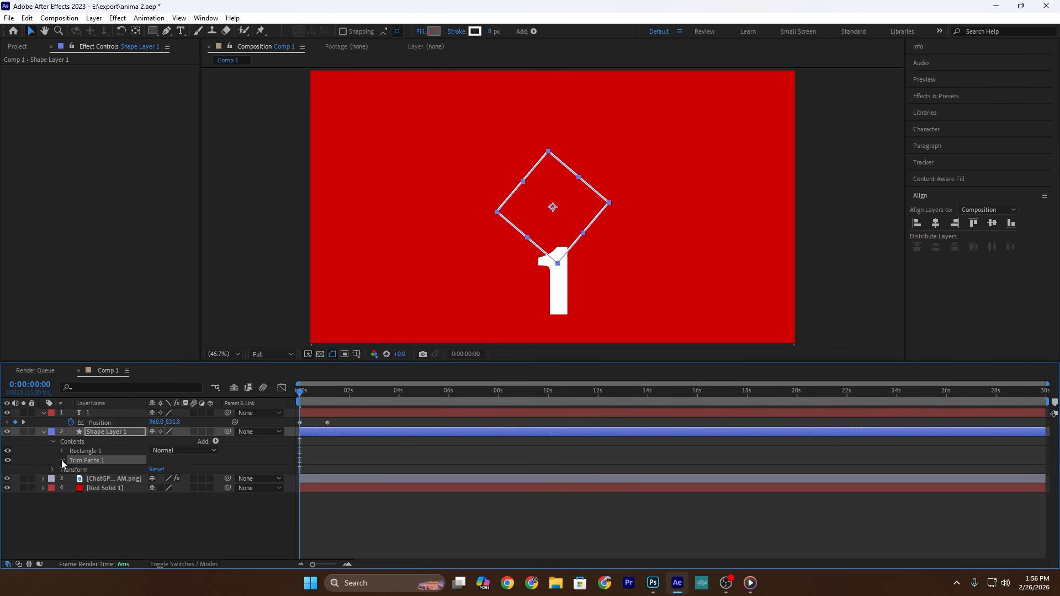
click(62, 460)
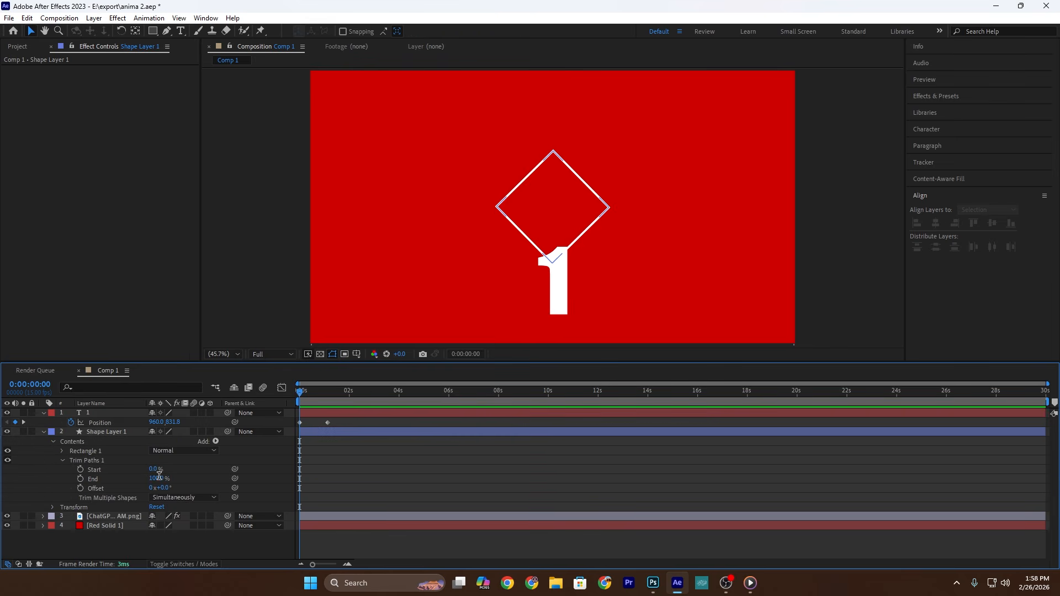
click(156, 479)
text(50)
click(154, 469)
text(50)
click(442, 505)
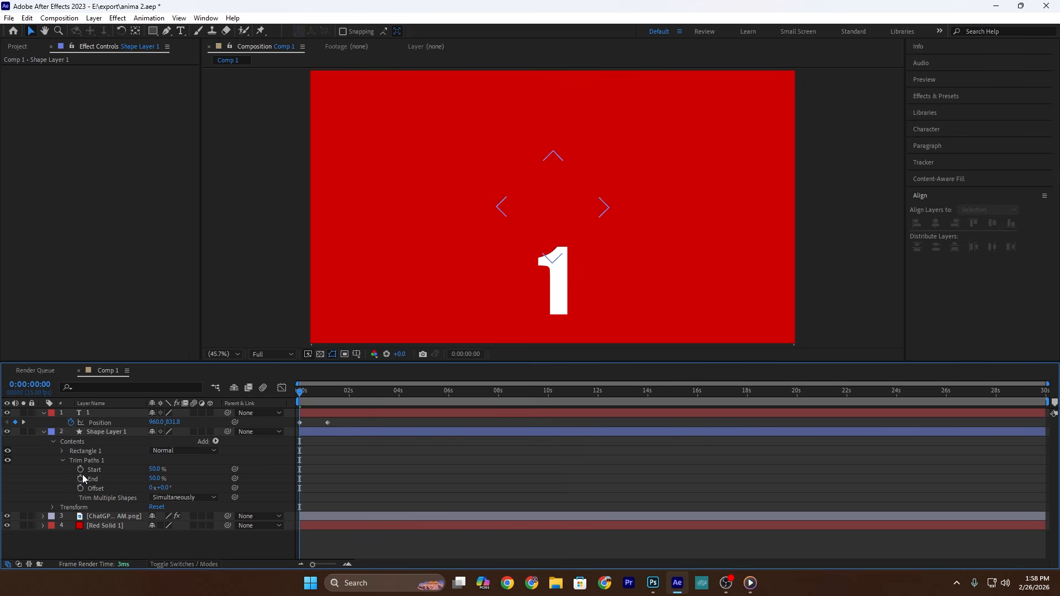
Step: Keyframe the Trim Paths Start and End at 0:00:00:00, set Start to 100% and End to 0% at 0:00:01:02, and preview
click(81, 478)
click(81, 470)
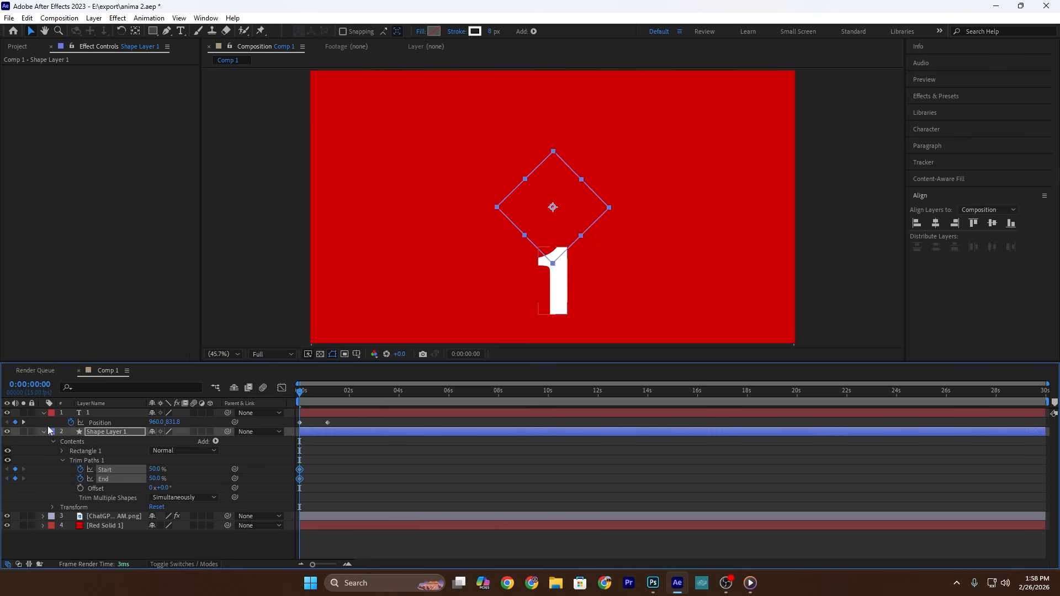
click(25, 422)
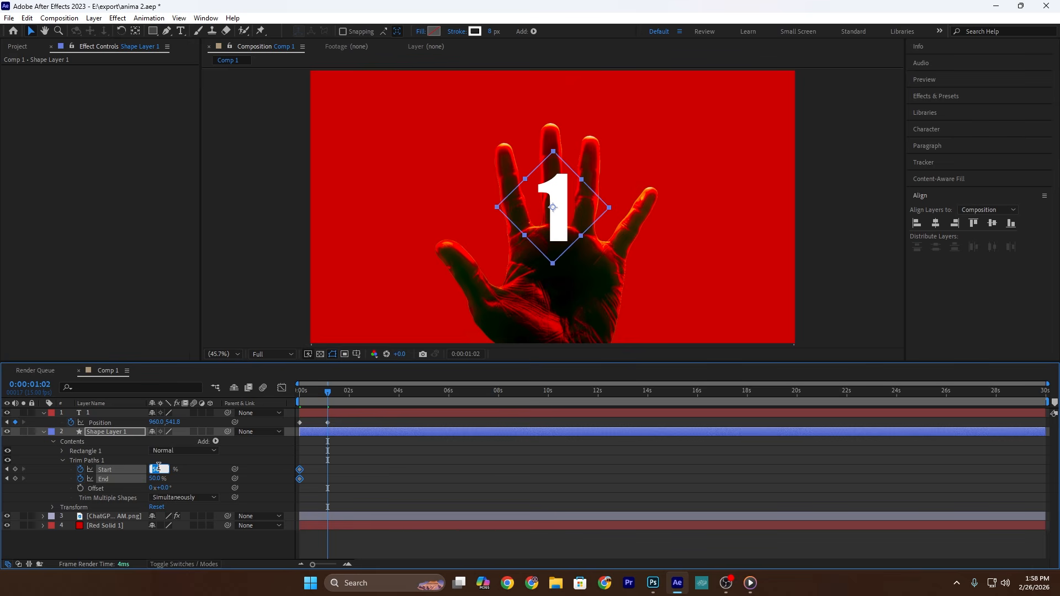
text(100)
key(Return)
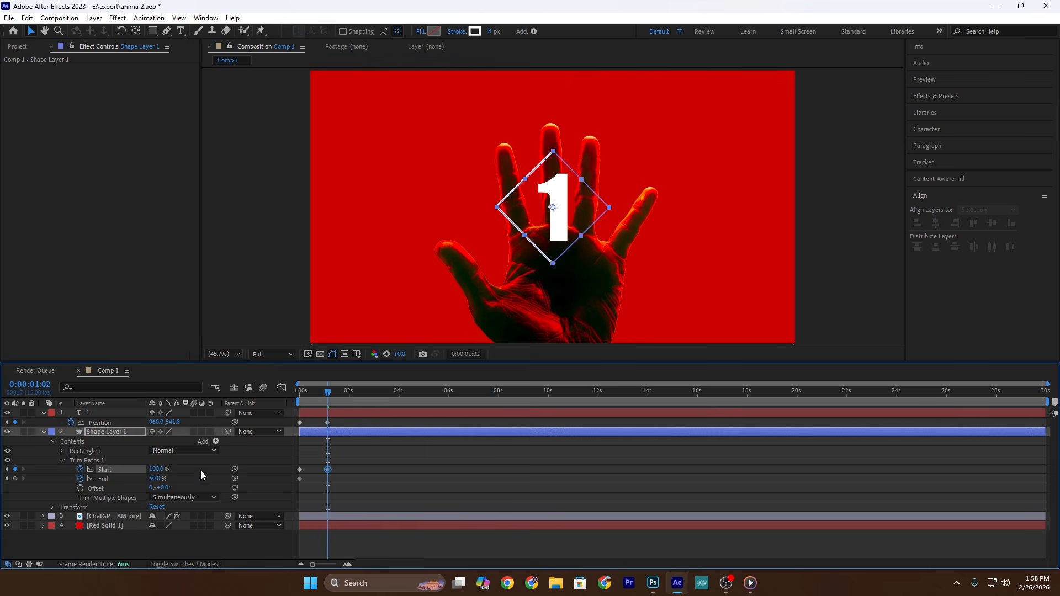
drag(157, 479, 72, 484)
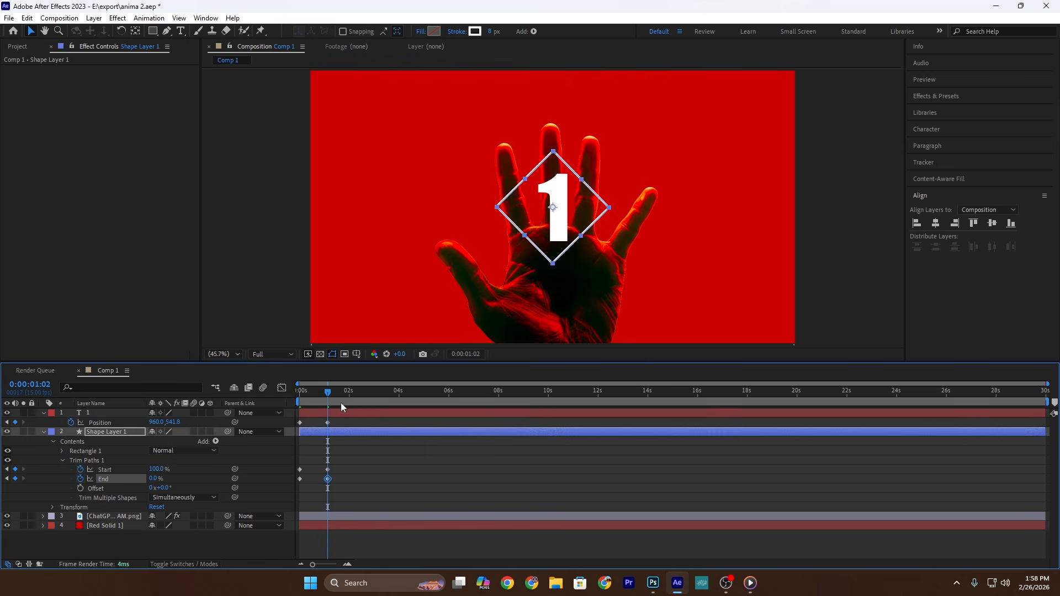
key(Home)
key(space)
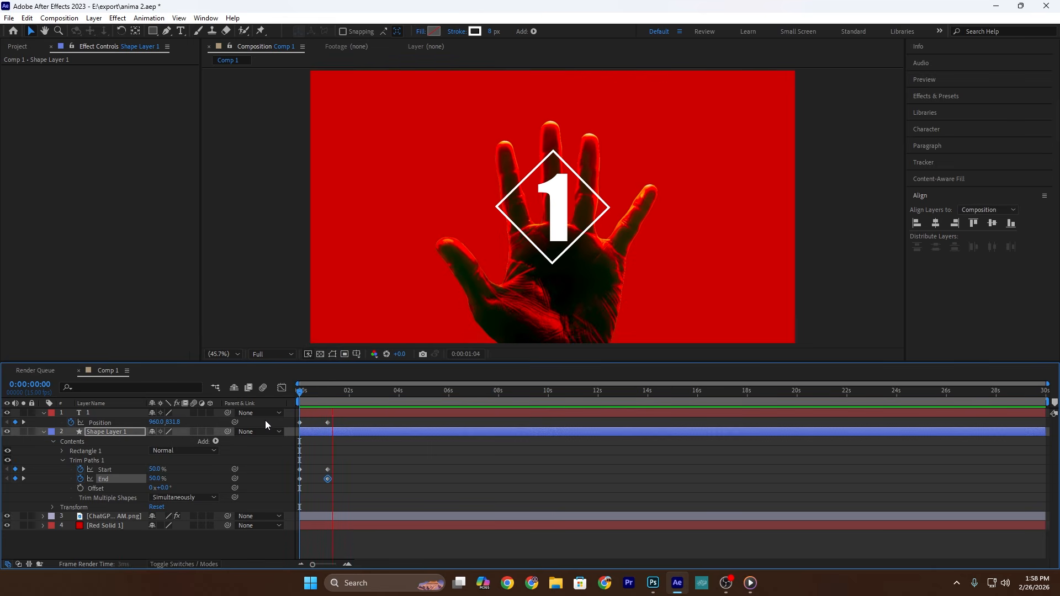
Step: Apply Easy Ease to the number's position and the Trim Paths keyframes, reshape their speed curves for a fast start and slow finish, and preview
drag(379, 496, 290, 422)
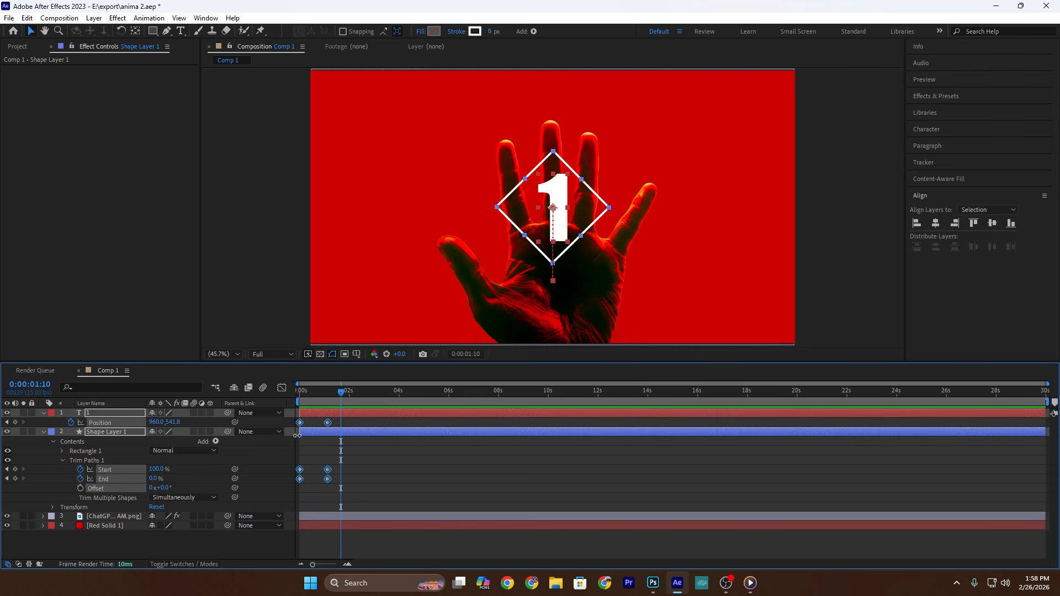
key(F9)
click(282, 388)
drag(360, 472, 305, 528)
scroll(306, 527, up, 4)
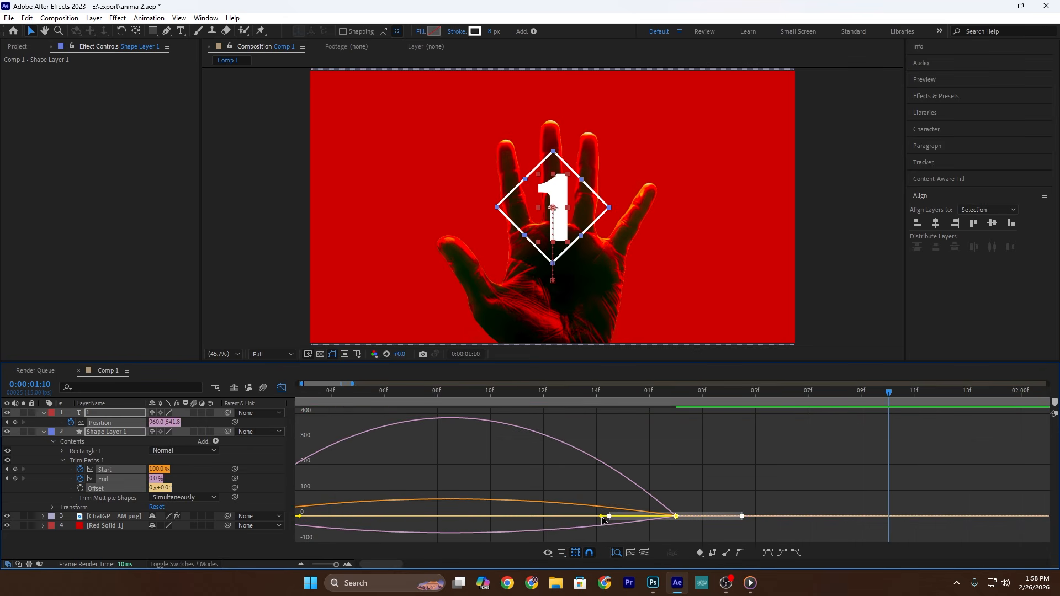
drag(602, 519, 309, 516)
click(282, 389)
key(space)
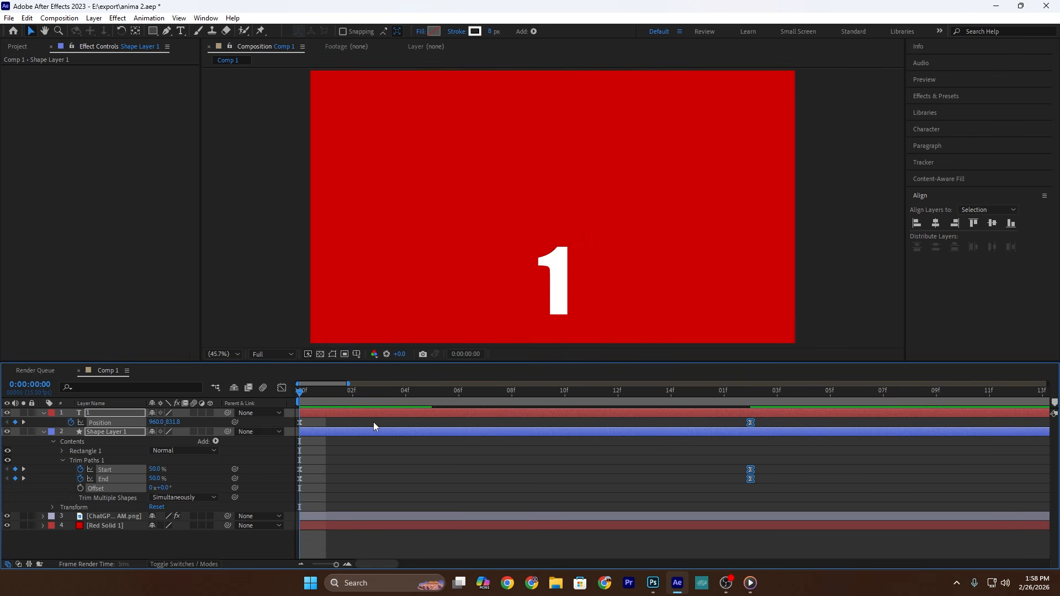
scroll(475, 428, down, 2)
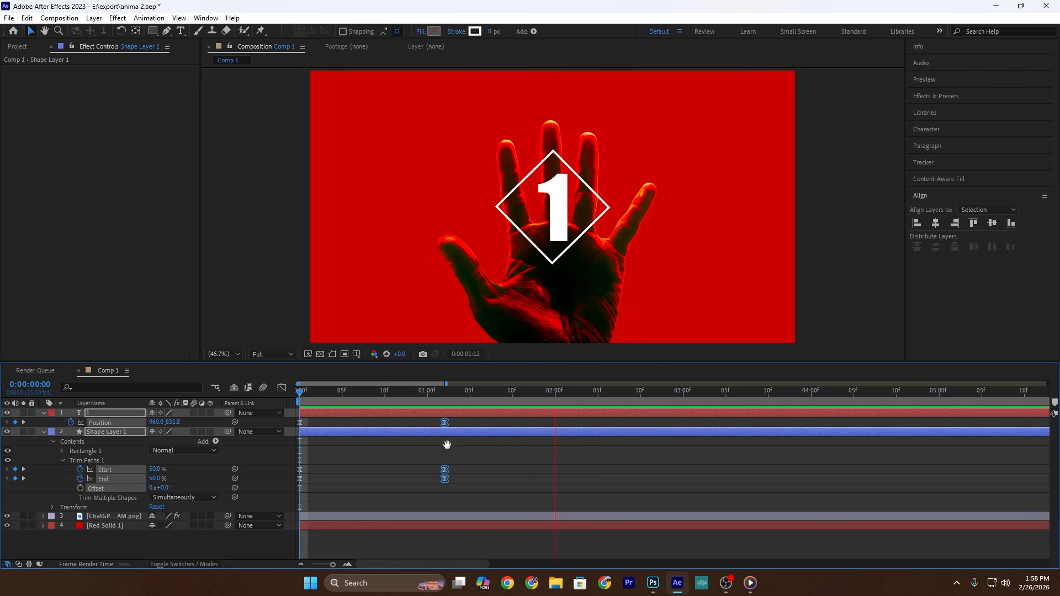
key(space)
Step: Move the ending Trim Paths Start and End keyframes out to about 0:00:02:05, preview the slower outline, and collapse both layers
click(489, 476)
drag(476, 492, 435, 458)
drag(445, 470, 470, 468)
key(space)
key(space)
drag(470, 472, 530, 475)
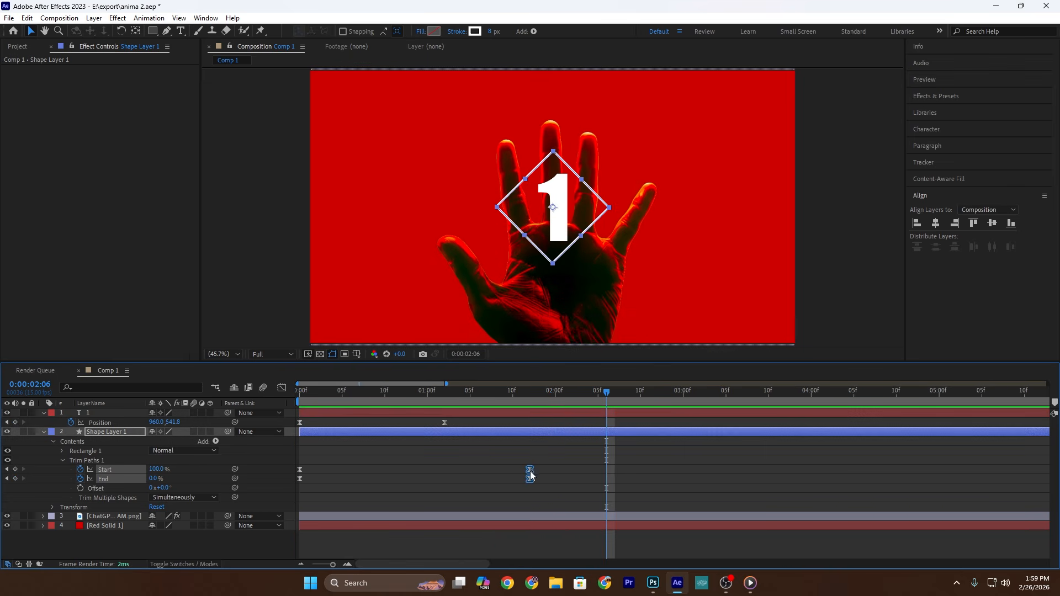
drag(530, 475, 599, 474)
click(731, 471)
key(space)
key(space)
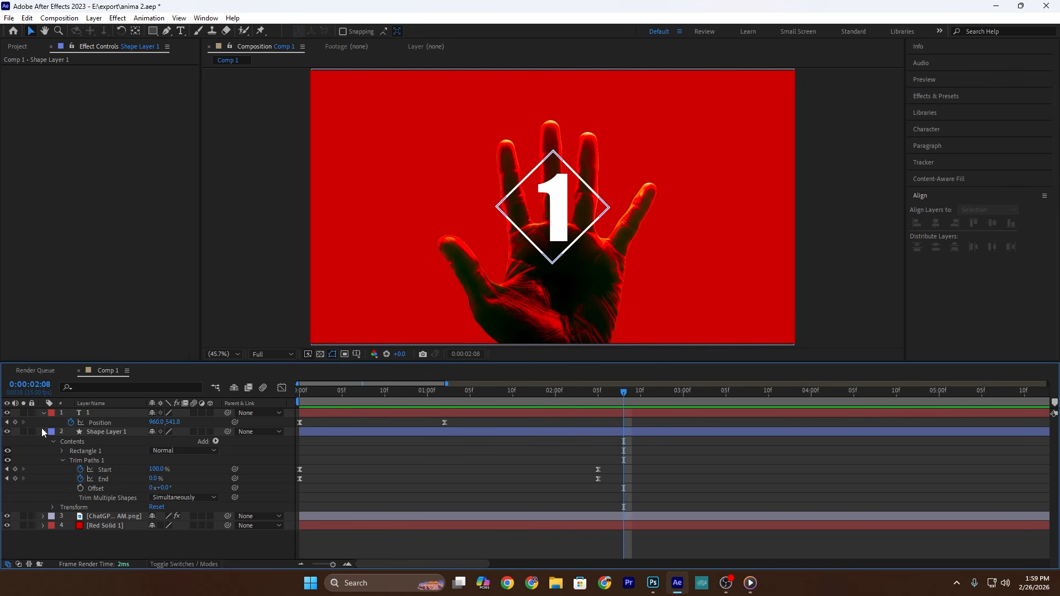
click(43, 431)
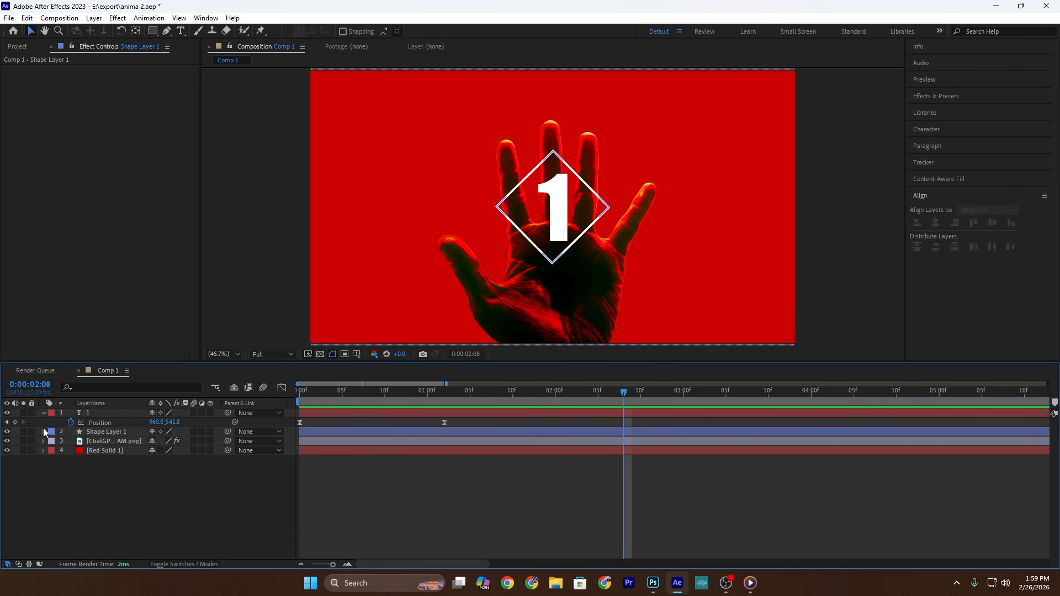
click(43, 412)
Step: Pre-compose duplicates of the "1" text and diamond shape layers and hide the resulting pre-composition
click(100, 414)
ctrl+click(111, 424)
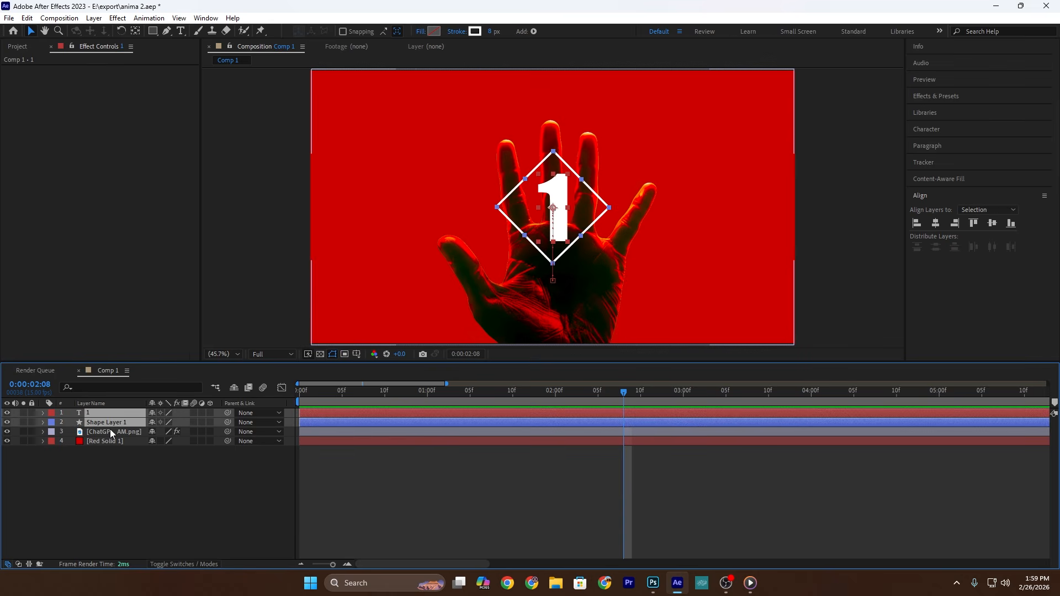
key(ctrl+d)
right_click(122, 413)
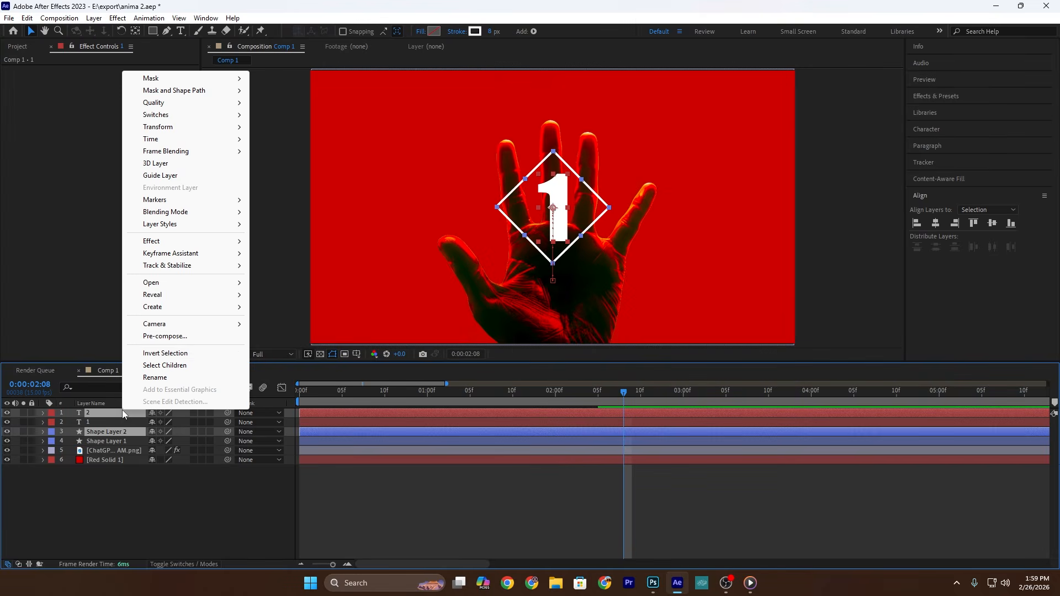
click(160, 337)
key(Return)
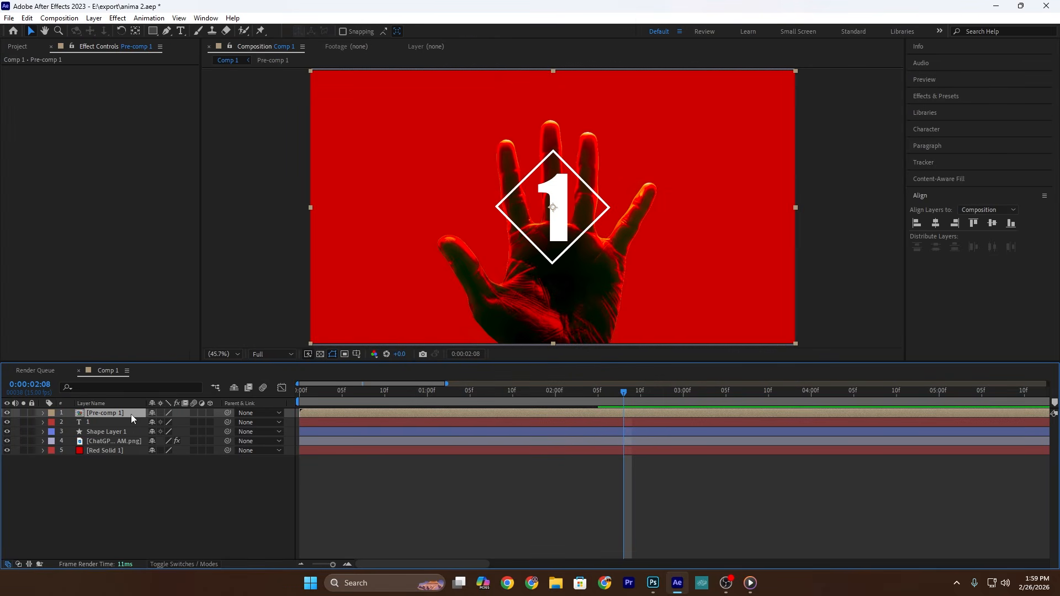
click(100, 422)
click(6, 413)
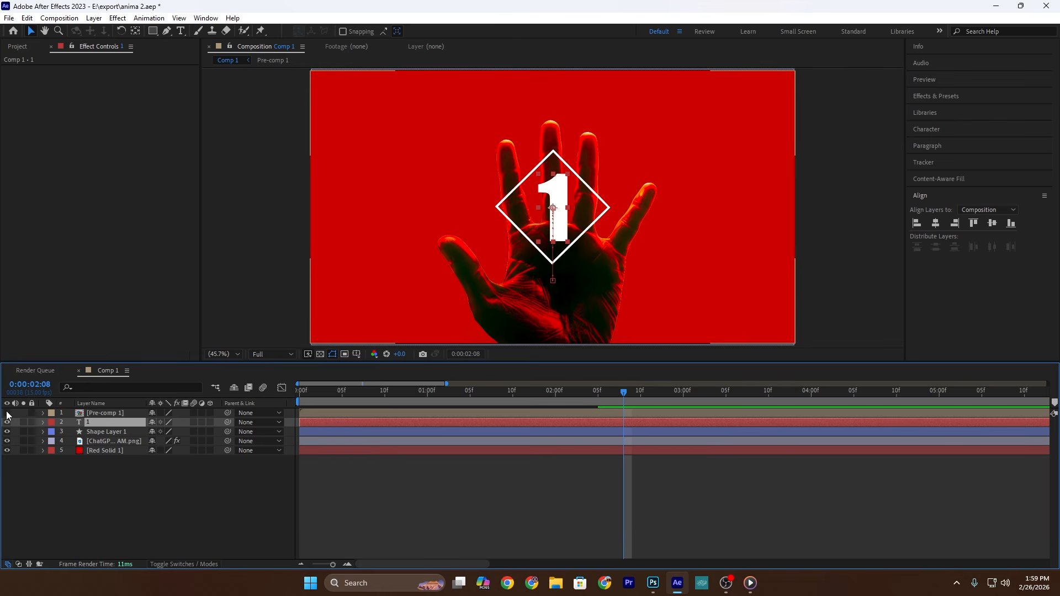
Step: Change the remaining number text to "2" and center it horizontally in the composition
double_click(98, 420)
text(2)
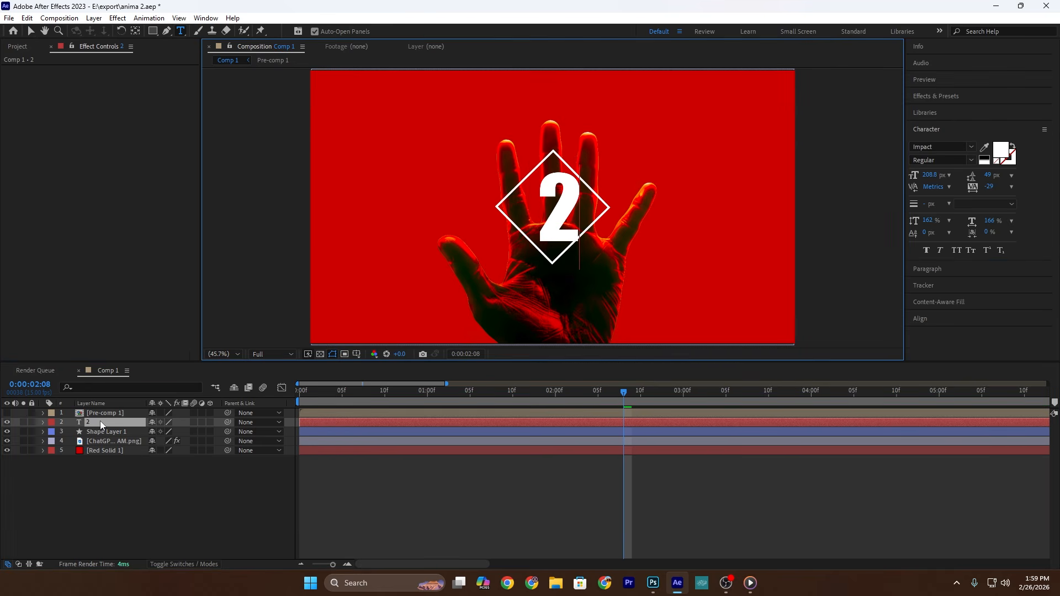
click(939, 320)
click(936, 223)
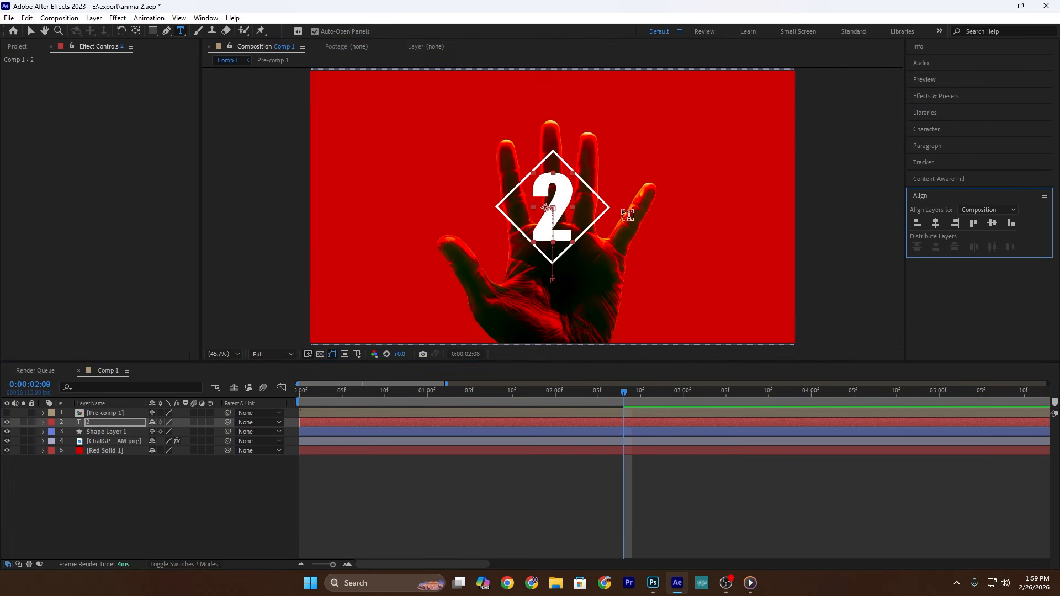
Step: Duplicate the "2" text and diamond shape layers and pre-compose the duplicates
ctrl+click(98, 433)
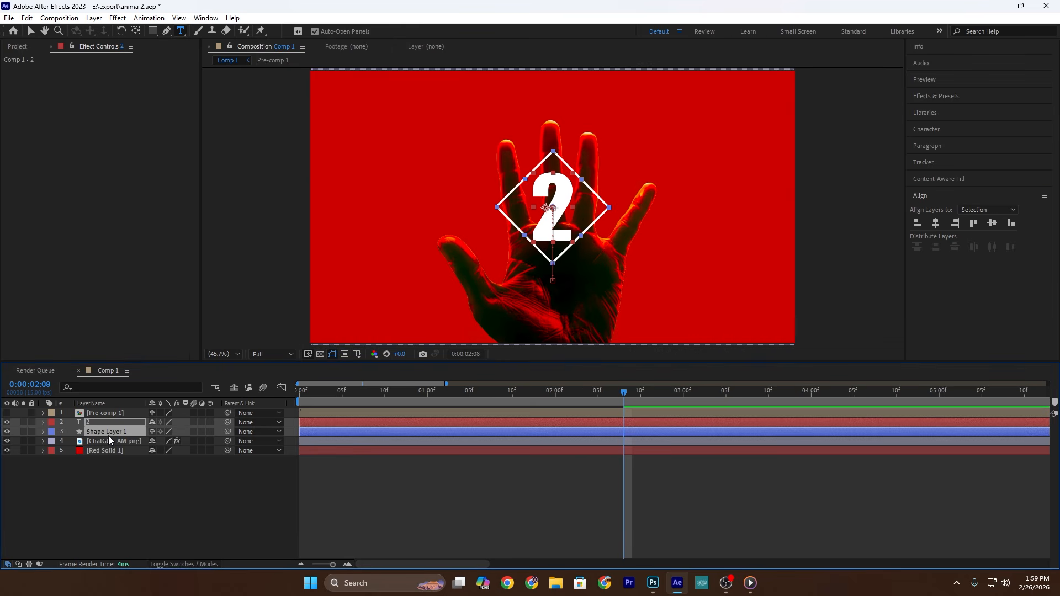
key(ctrl+d)
right_click(114, 423)
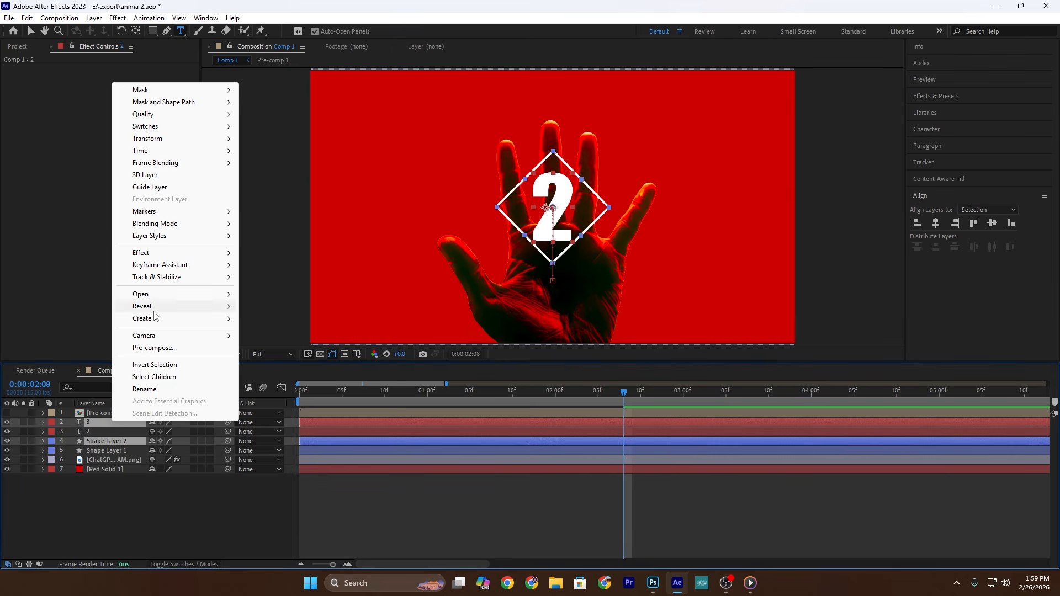
click(164, 348)
click(553, 361)
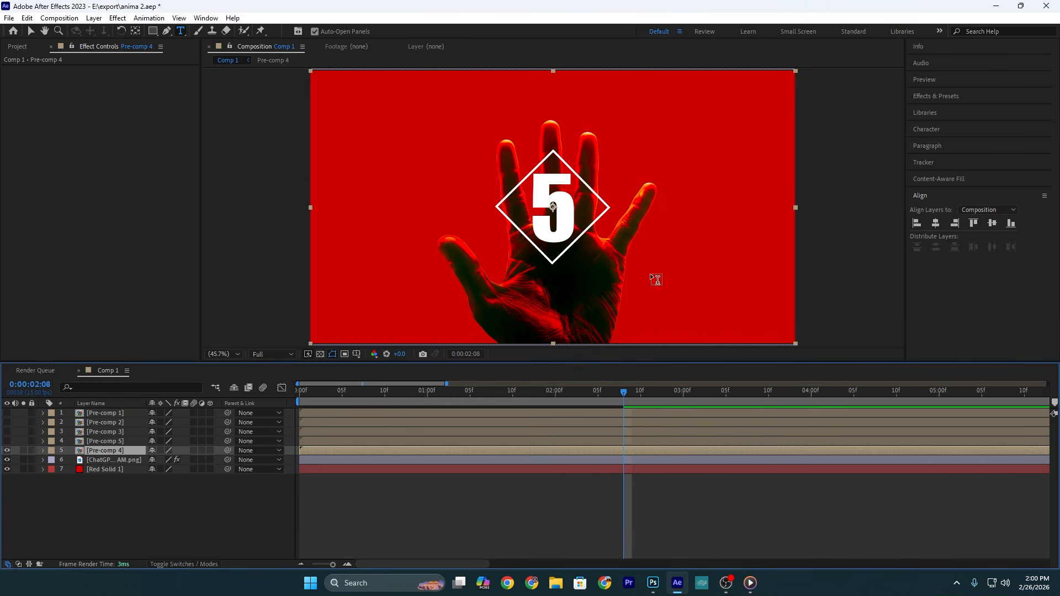
Step: Unlink the scale of the visible Pre-comp 4 layer and set it to 85 by 100%
key(s)
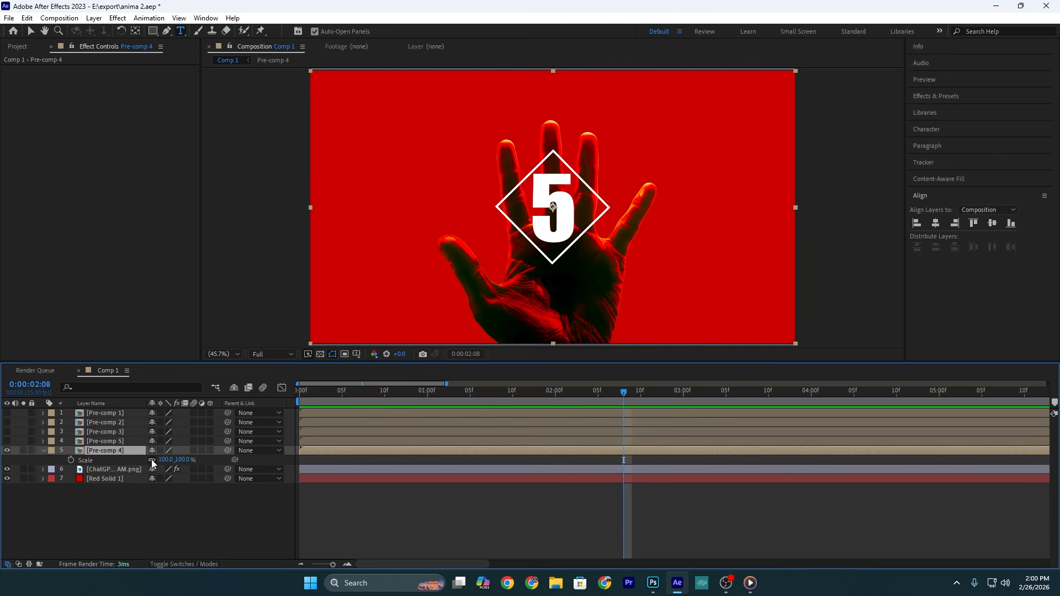
text(5)
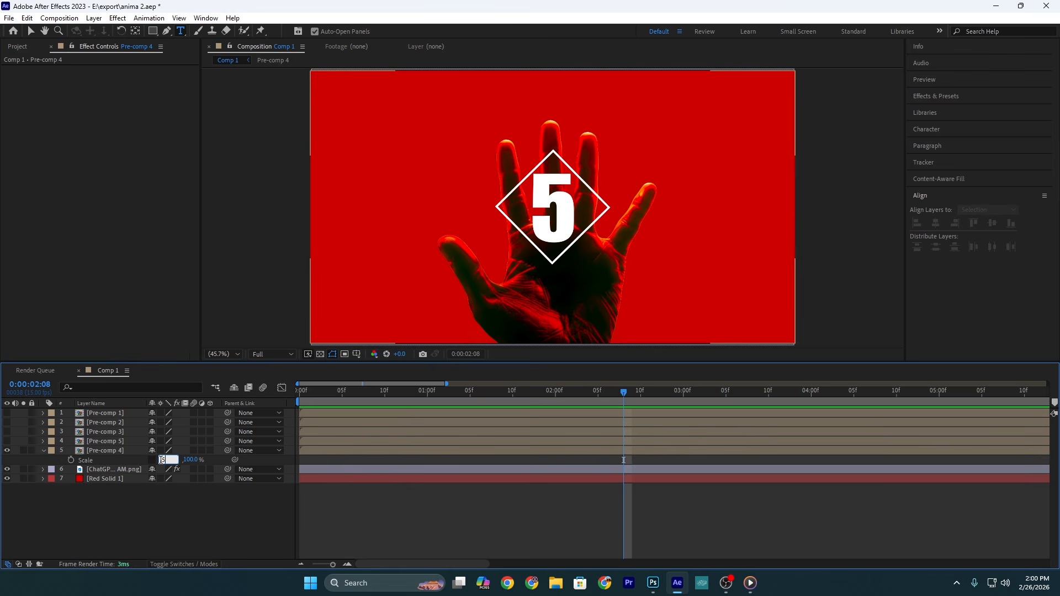
text(5)
key(Return)
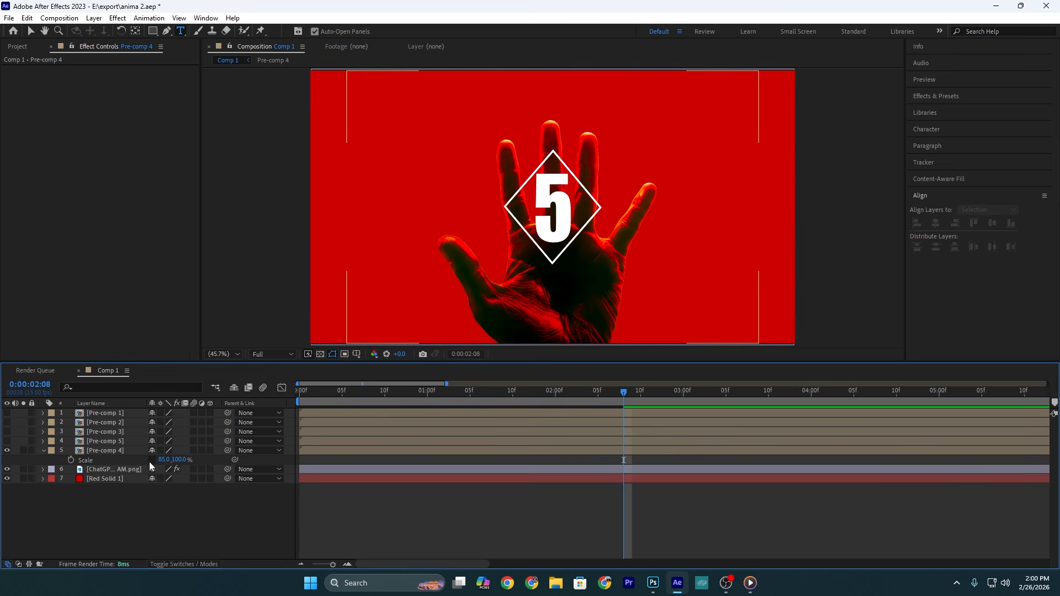
click(105, 450)
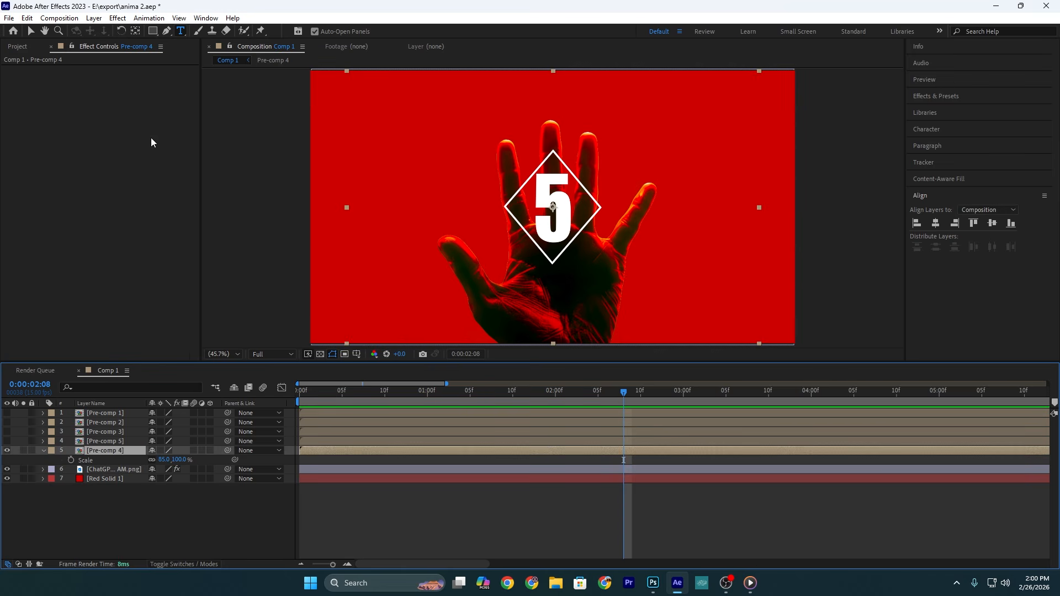
Step: Draw a rectangular mask over the upper part of Pre-comp 4 and feather it 74 pixels to fade the lower edge
drag(388, 100, 717, 234)
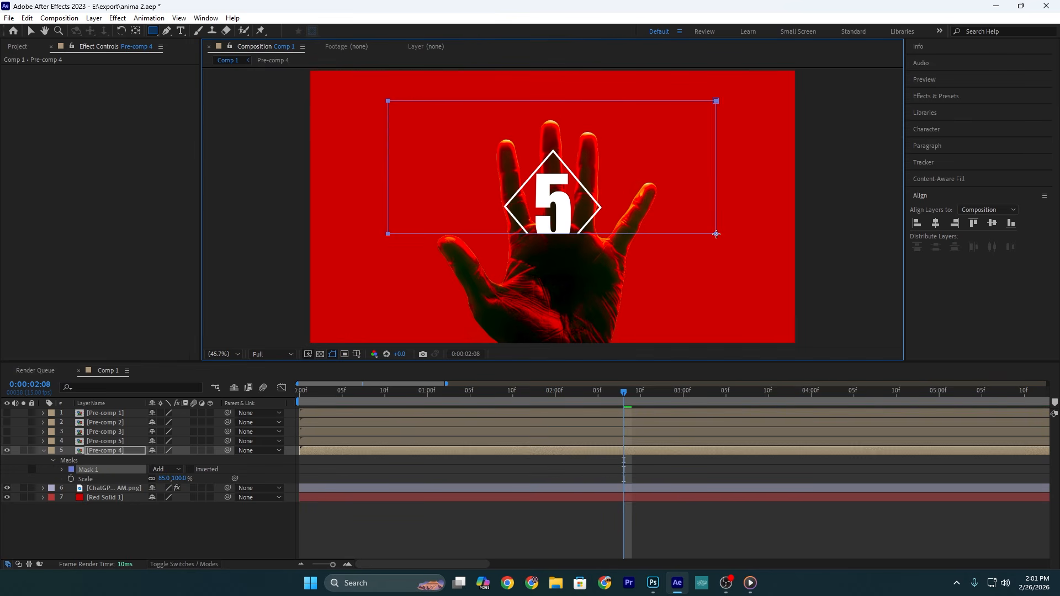
click(62, 469)
drag(160, 489, 193, 487)
drag(193, 487, 201, 487)
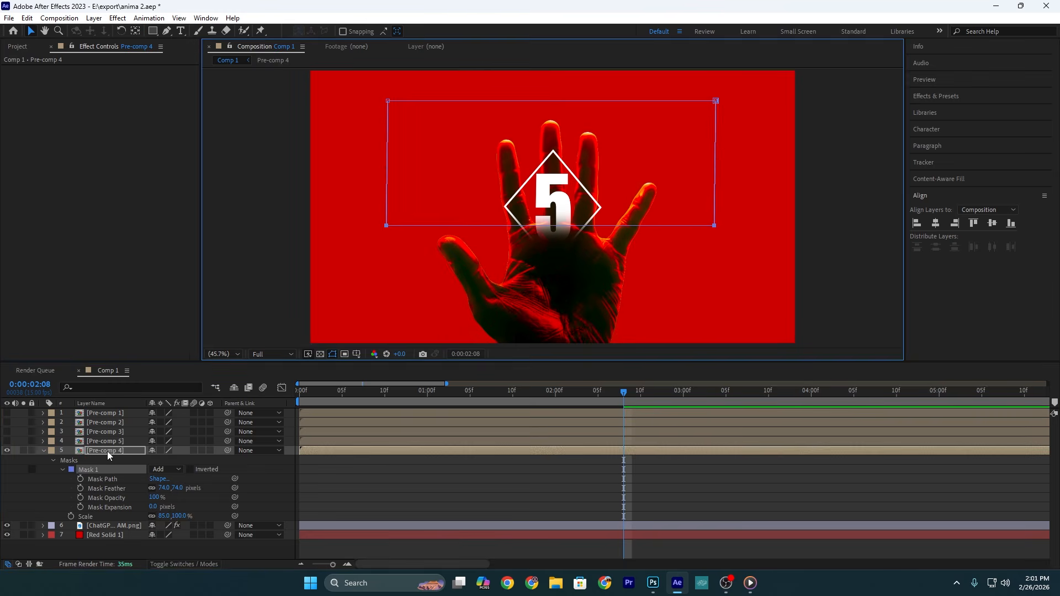
click(102, 459)
click(44, 451)
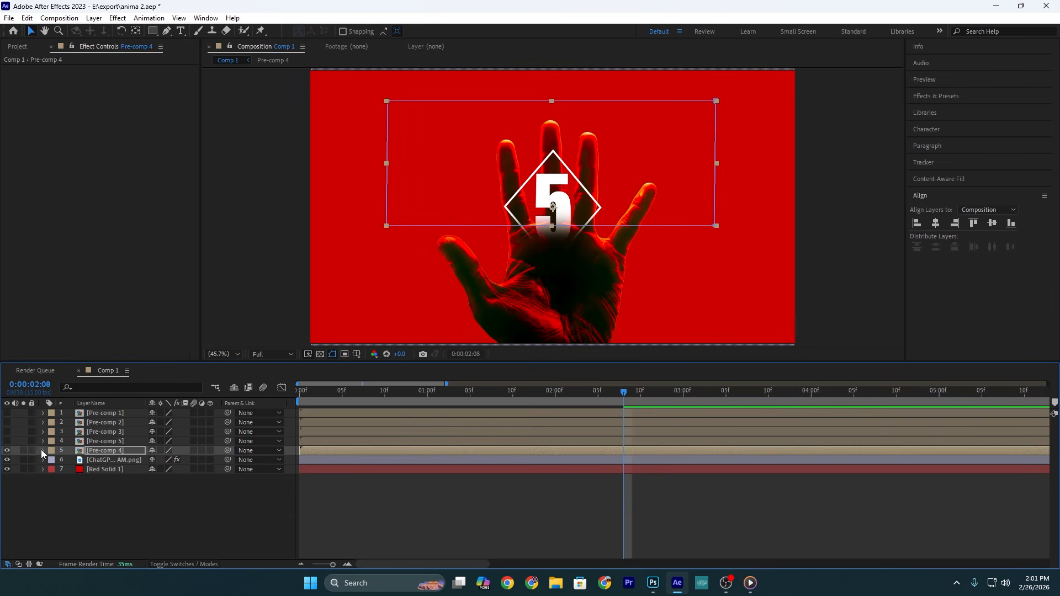
Step: Copy the mask and transform settings of Pre-comp 4 onto Pre-comps 5, 3, 2 and 1
click(42, 450)
click(79, 508)
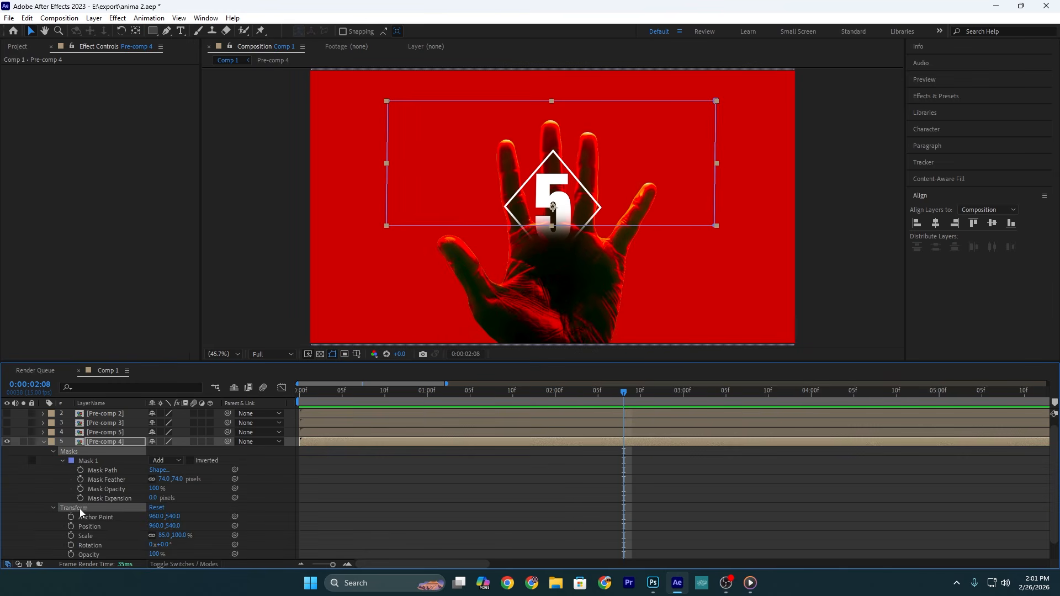
click(102, 430)
click(101, 424)
click(104, 414)
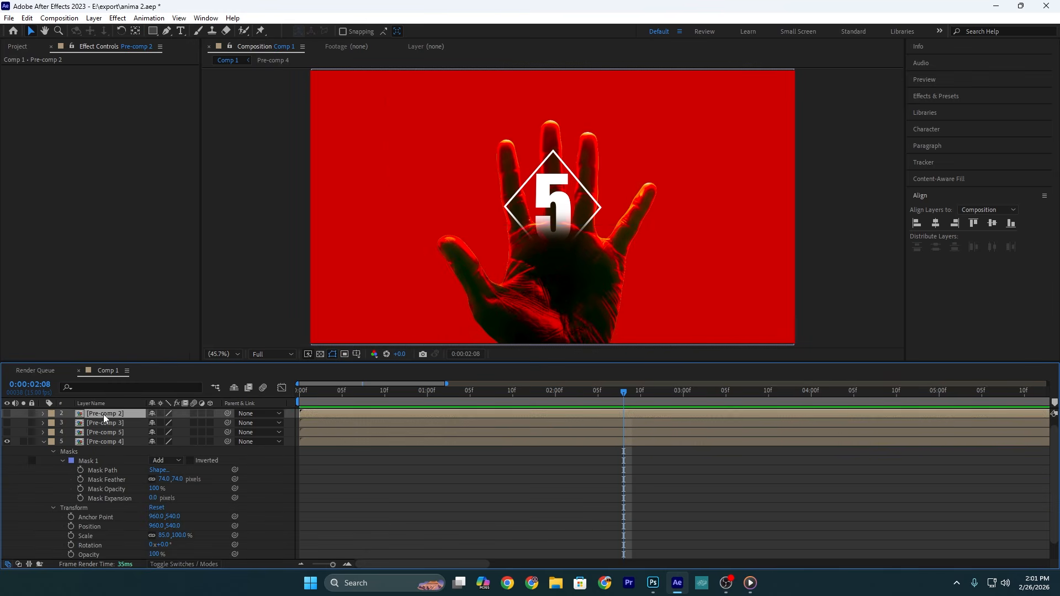
scroll(104, 414, up, 1)
click(105, 414)
click(42, 451)
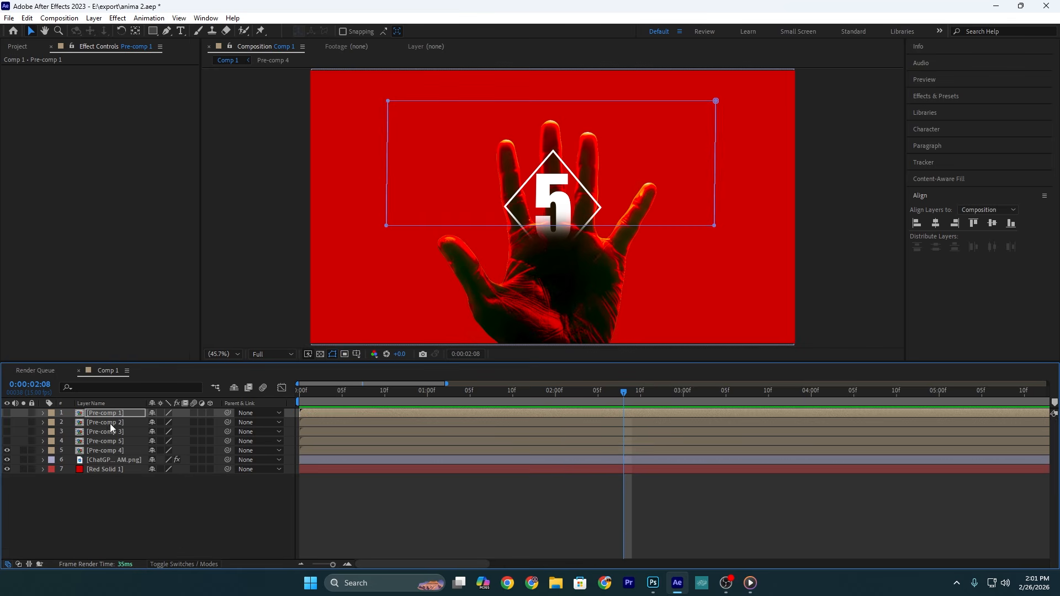
Step: Open Pre-comp 4 and apply the Glow effect to the 5 text and the diamond, widening the glow radius
double_click(112, 452)
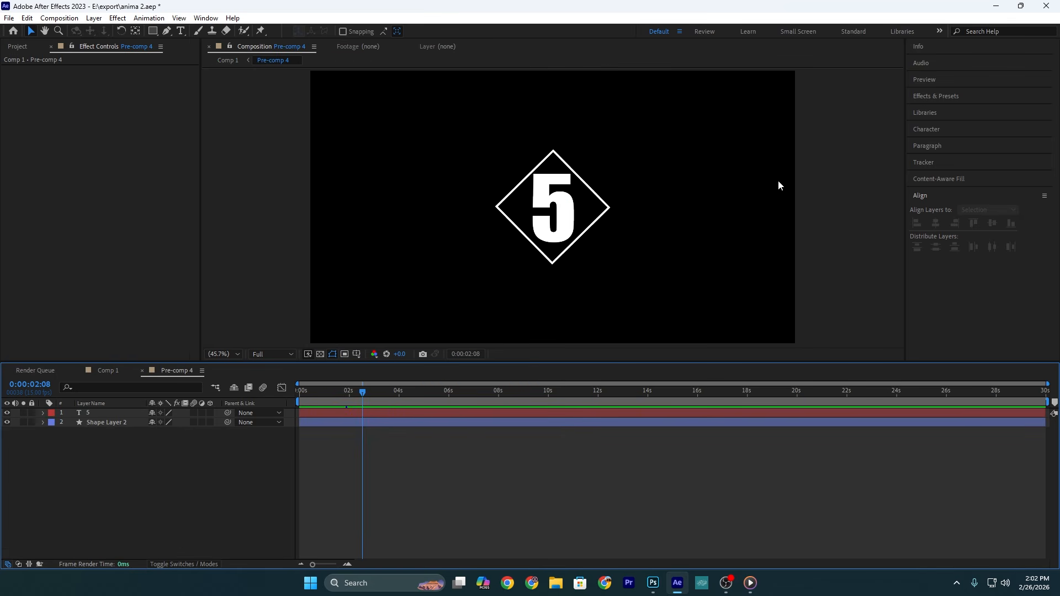
click(969, 97)
click(963, 110)
text(glow)
drag(954, 179, 567, 202)
drag(117, 97, 394, 86)
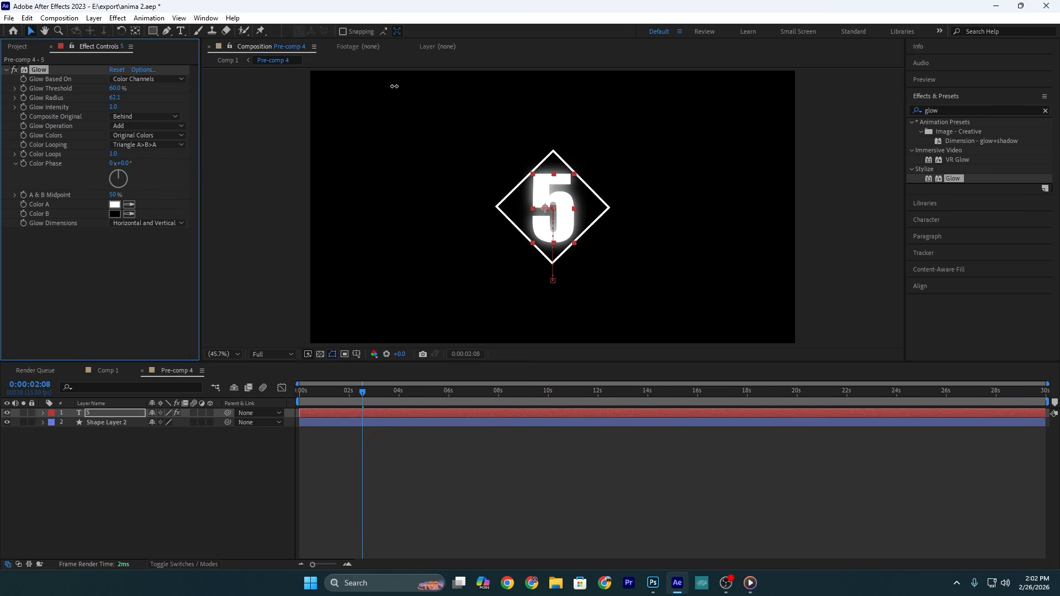
click(115, 89)
Step: Open the remaining number pre-comps from Comp 1 and give their text and diamond layers the same Glow effect
click(107, 371)
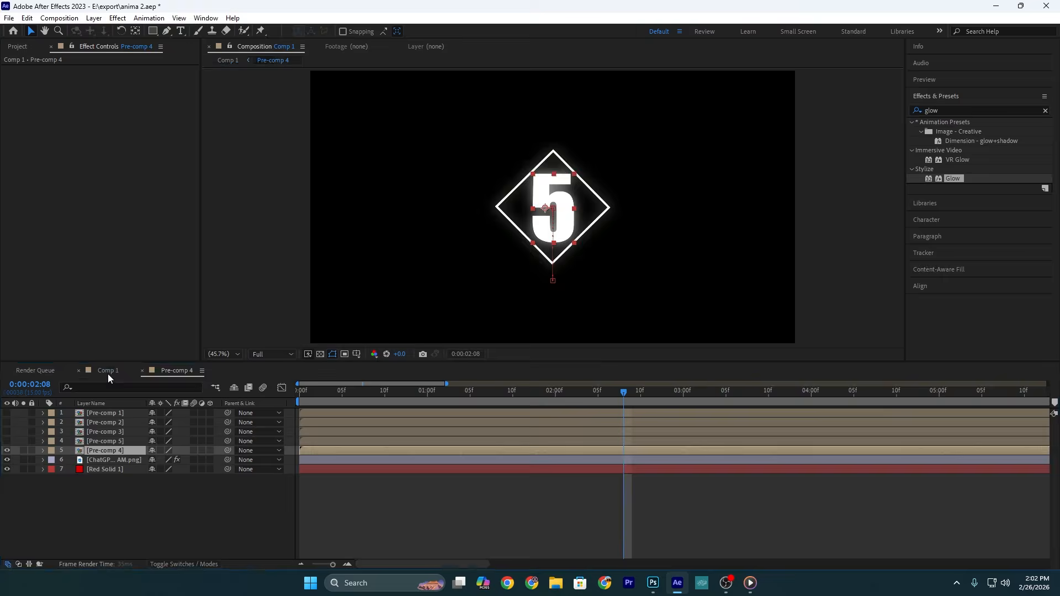
double_click(118, 443)
click(108, 371)
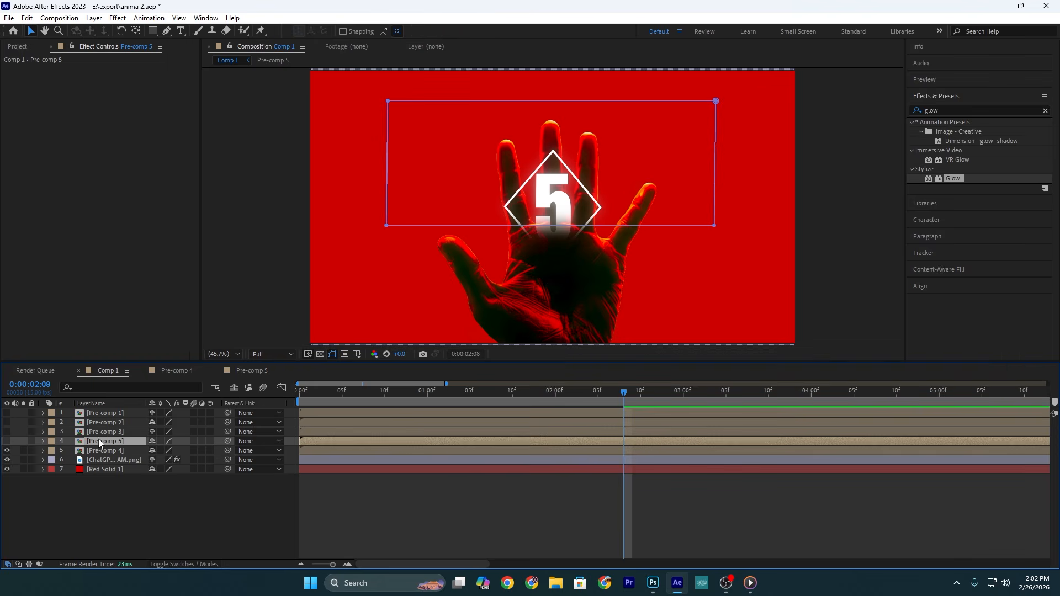
double_click(98, 410)
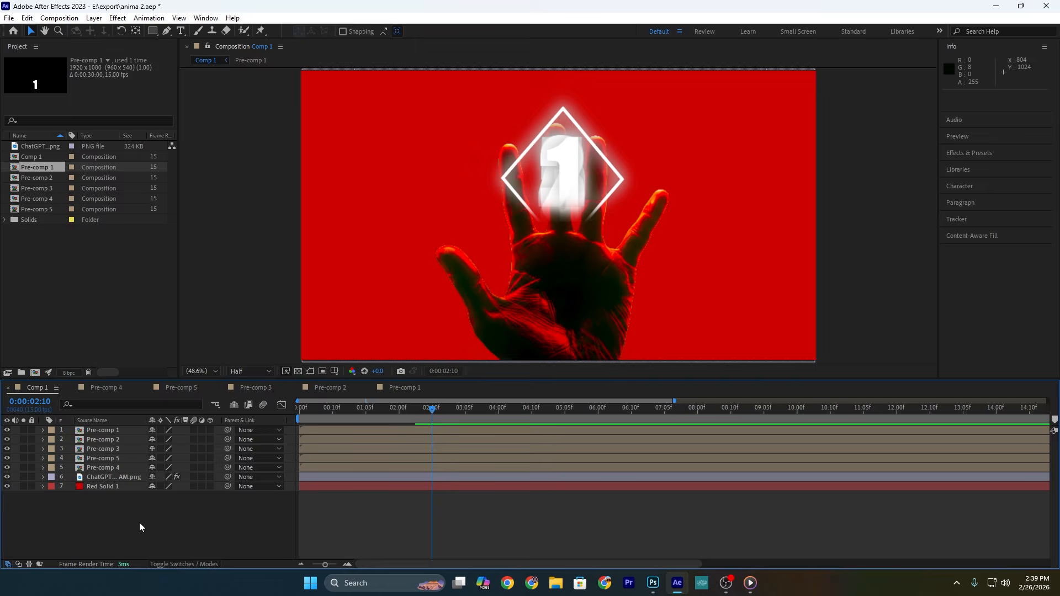
Step: Add a two-node camera named Camera 1 to Comp 1 with depth of field enabled
right_click(137, 524)
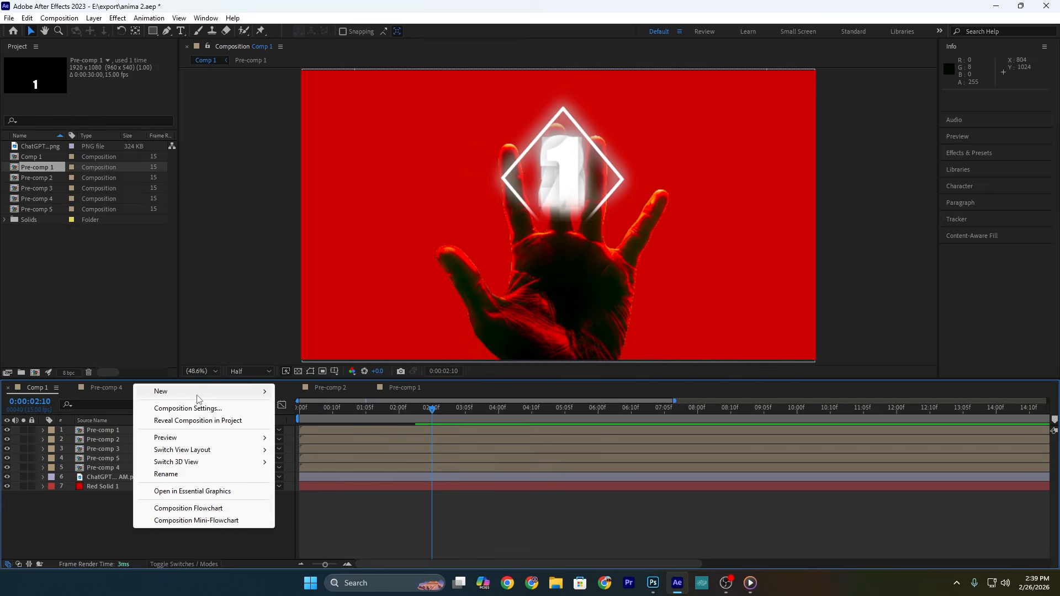
mouse_move(199, 393)
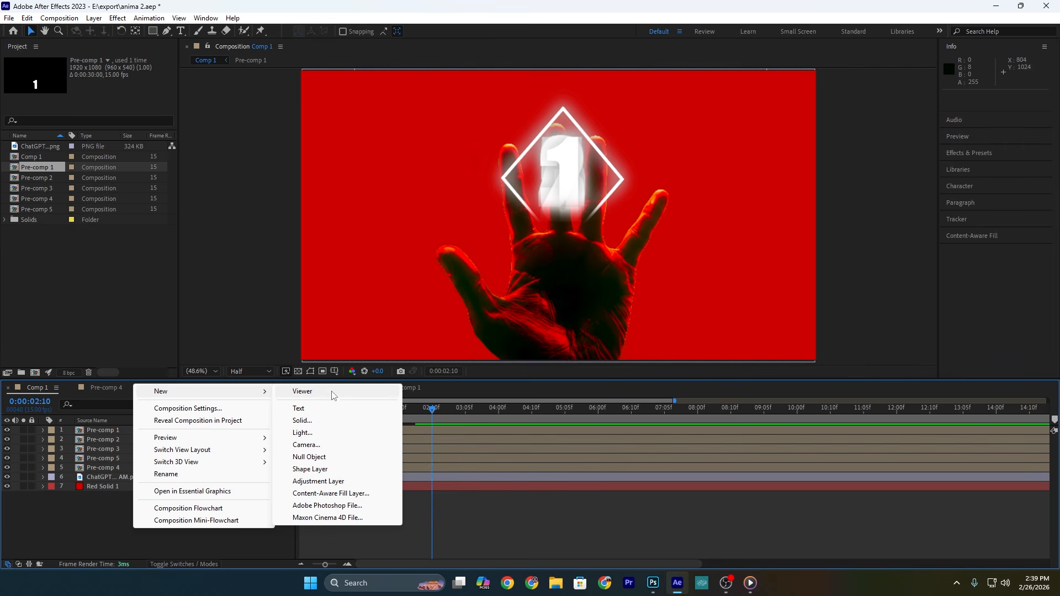
click(319, 444)
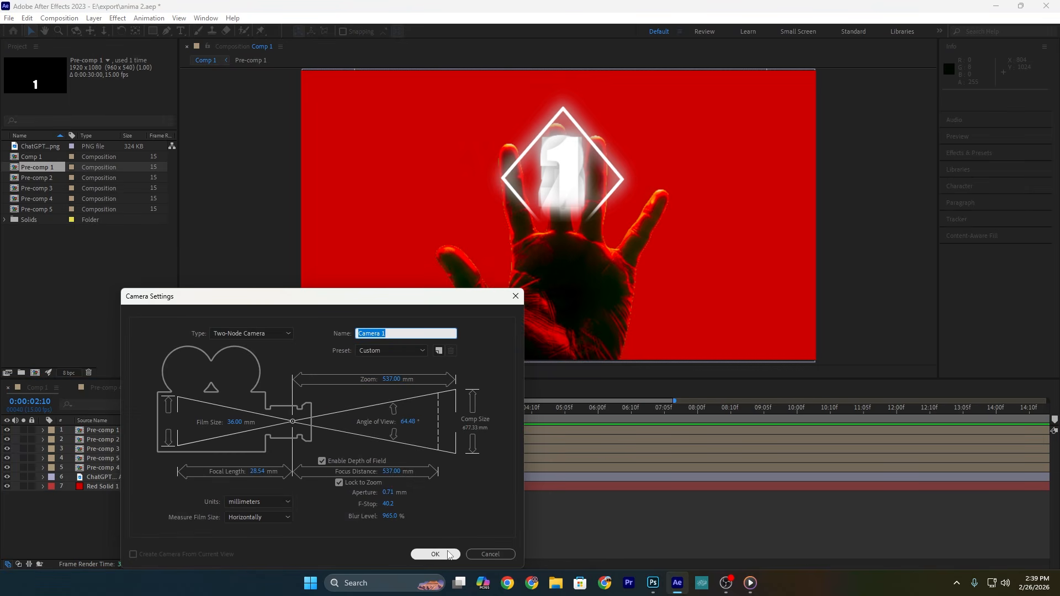
click(449, 554)
click(626, 346)
Step: Add a null object, parent Camera 1 to it, and make the number pre-comps and hand image 3D layers
right_click(178, 525)
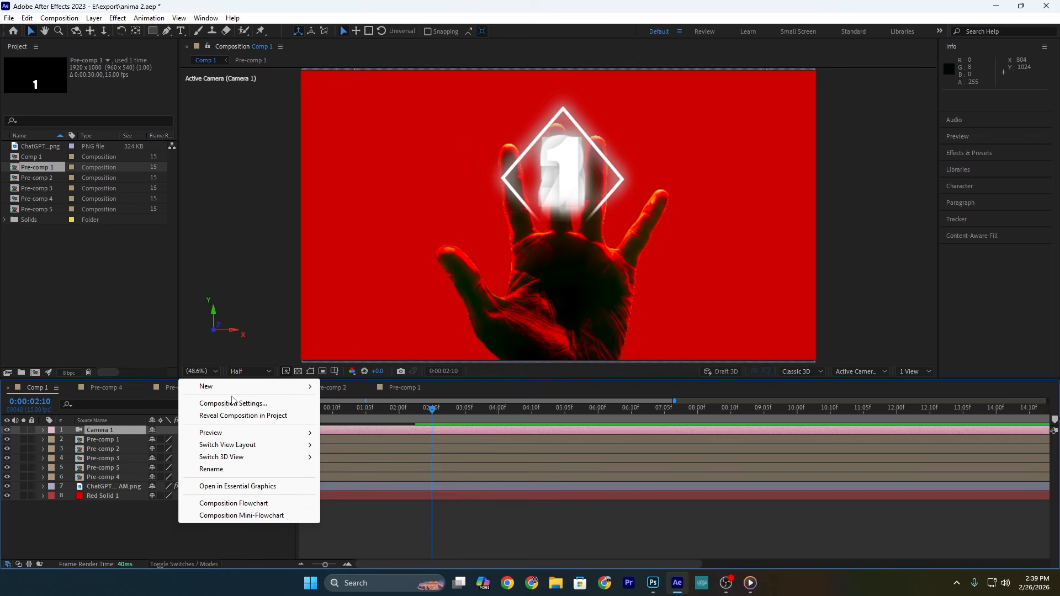
mouse_move(259, 389)
click(353, 452)
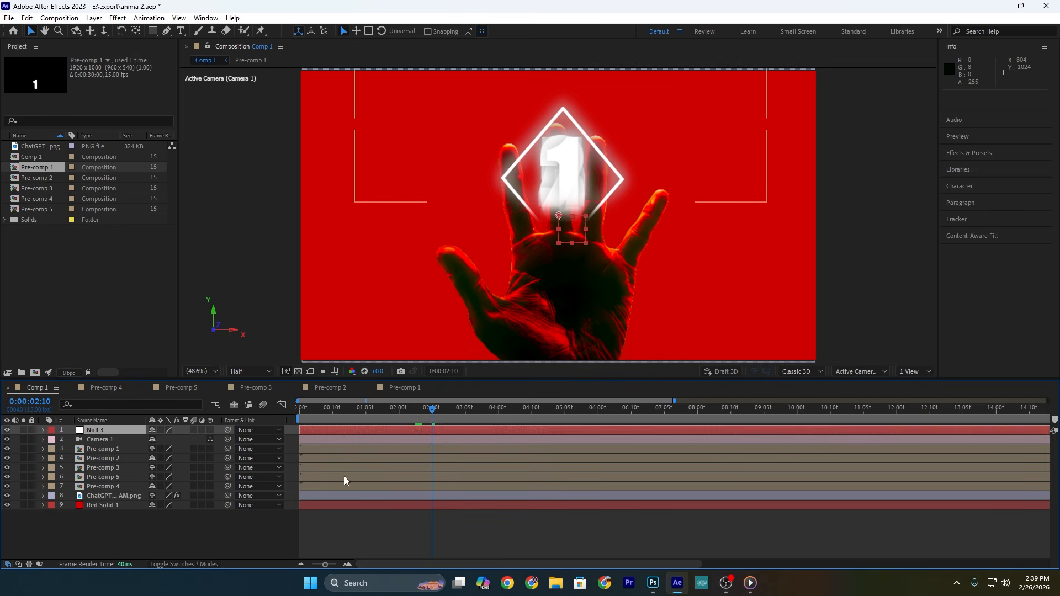
drag(228, 439, 131, 432)
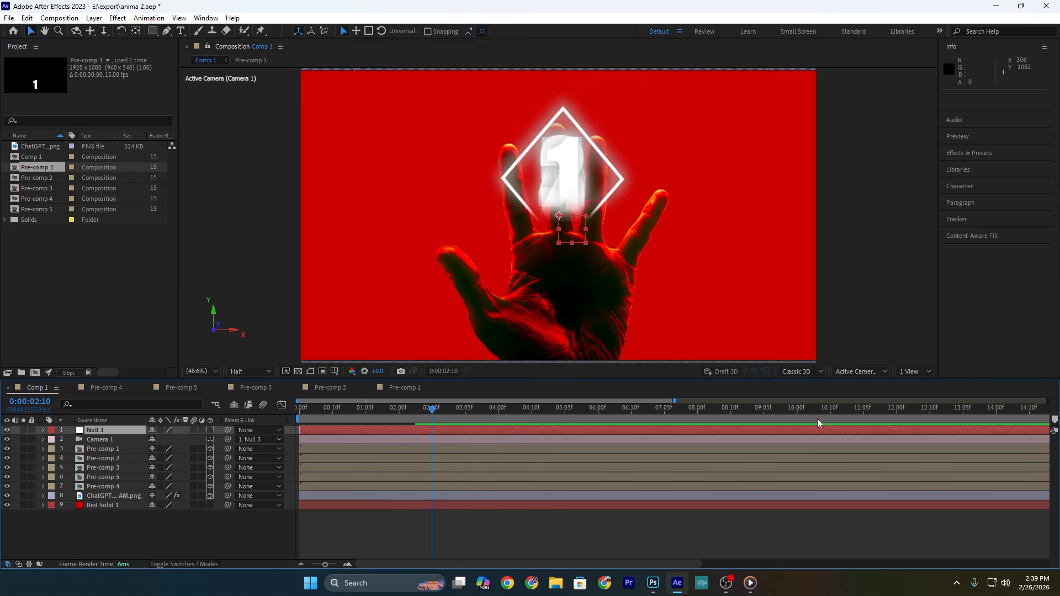
Step: Show two views and push all five number pre-comps back in depth behind the hand image
click(908, 372)
click(922, 402)
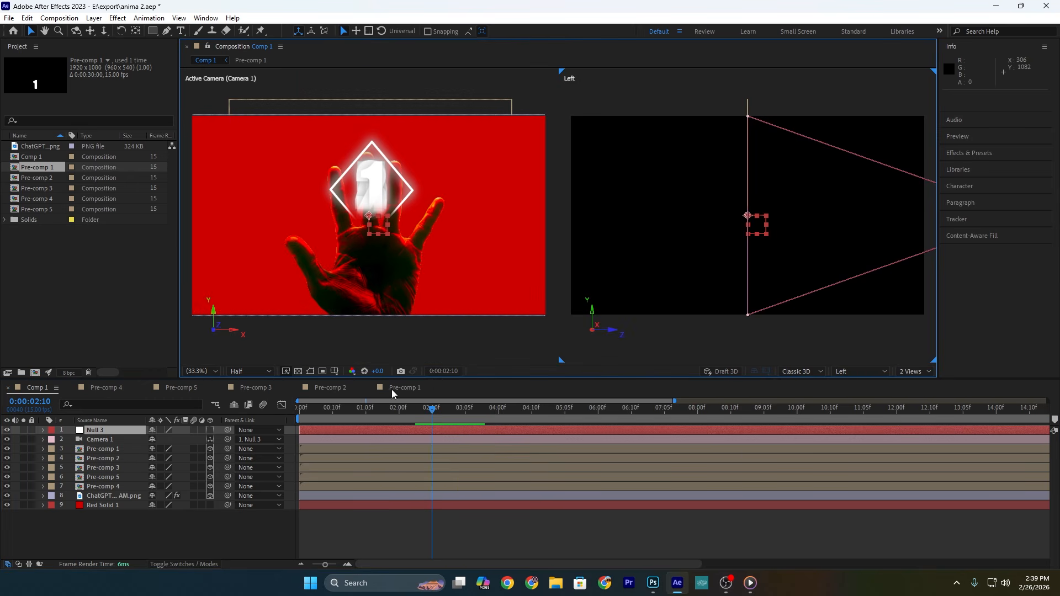
click(135, 449)
shift+click(131, 486)
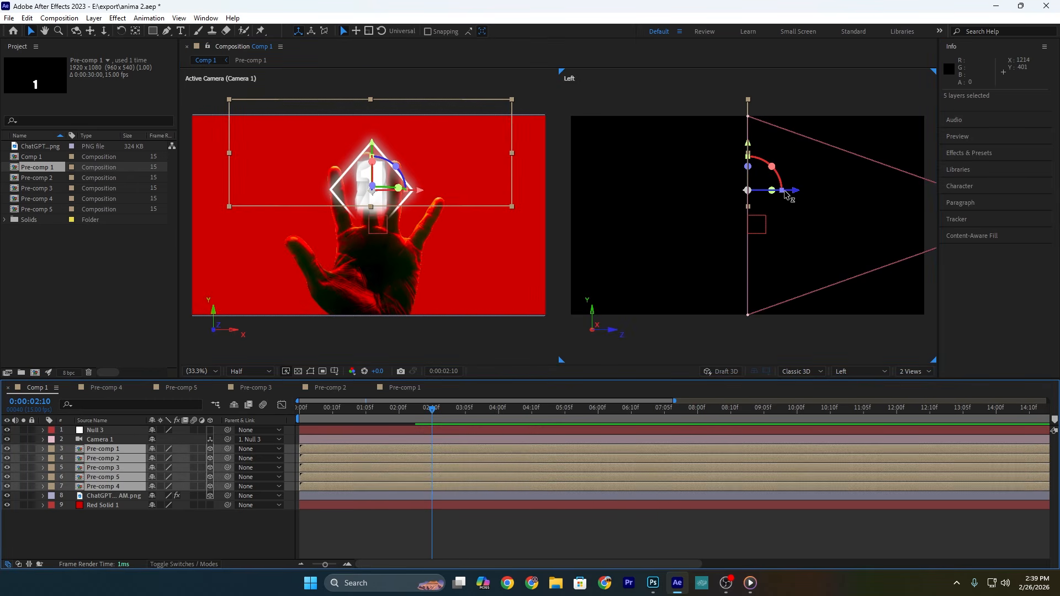
drag(787, 195, 663, 191)
click(486, 536)
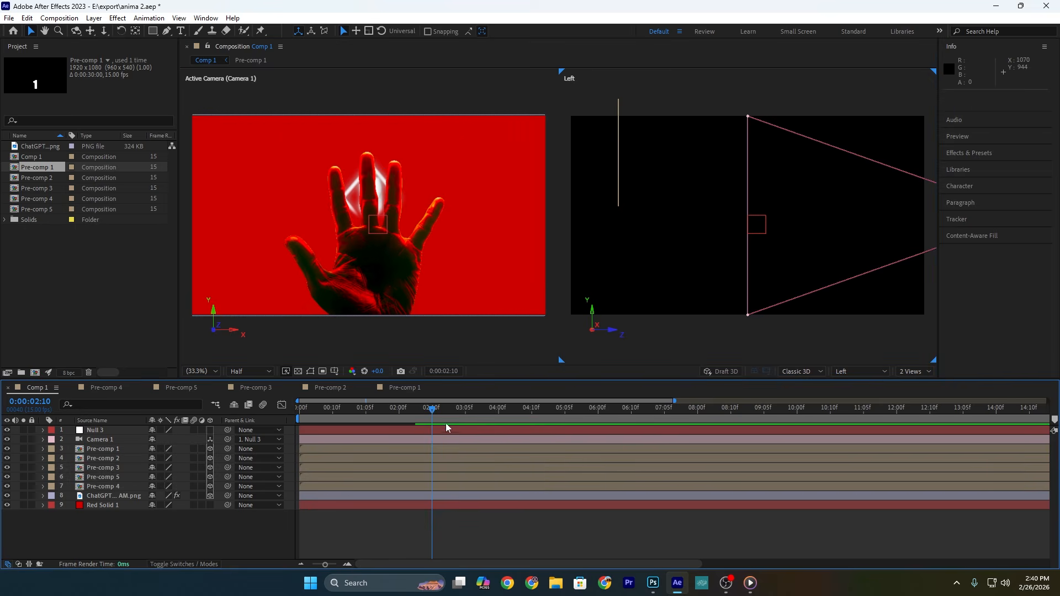
Step: Keyframe the null's Position from the first frame, make it 3D, and move it forward in Z by about 0:00:03:06
key(Home)
click(309, 433)
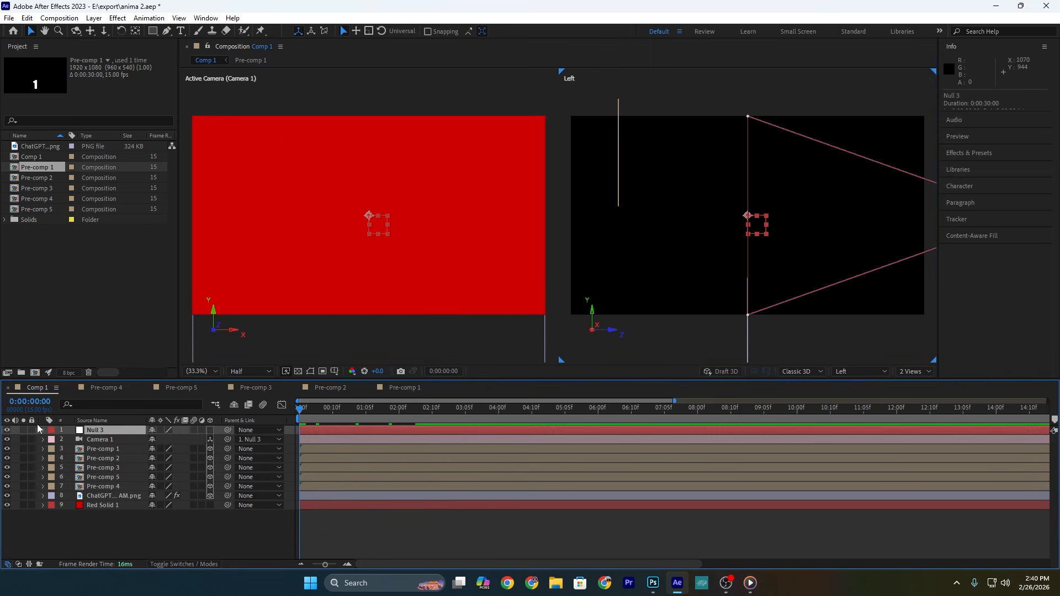
key(p)
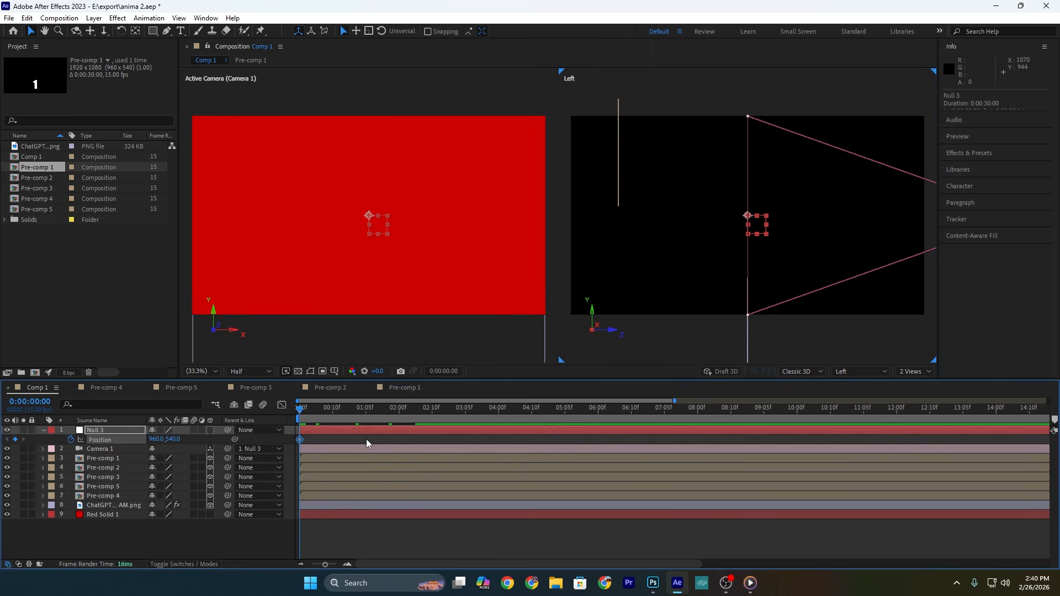
key(space)
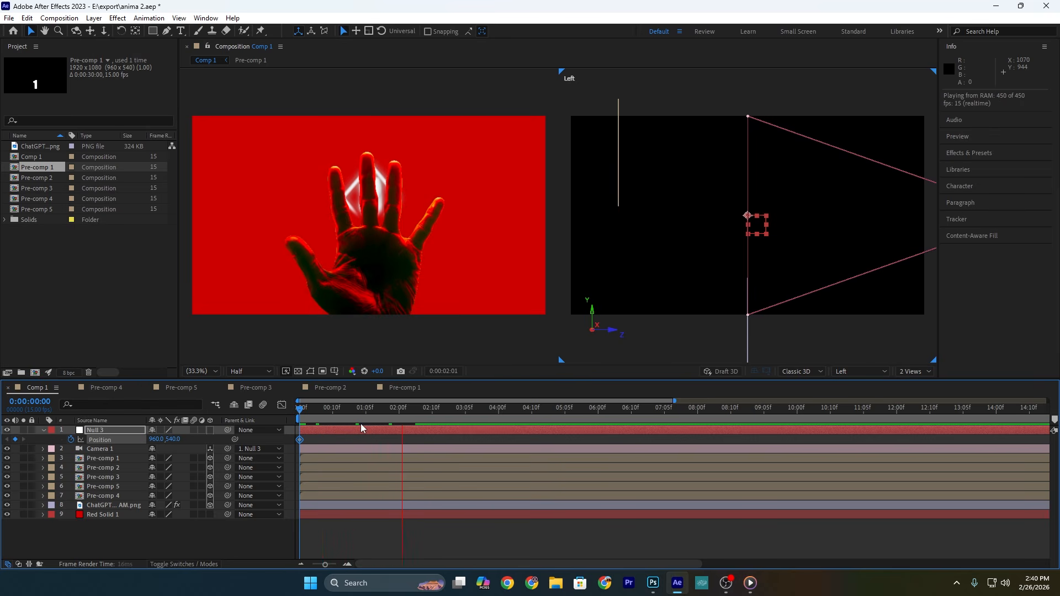
key(space)
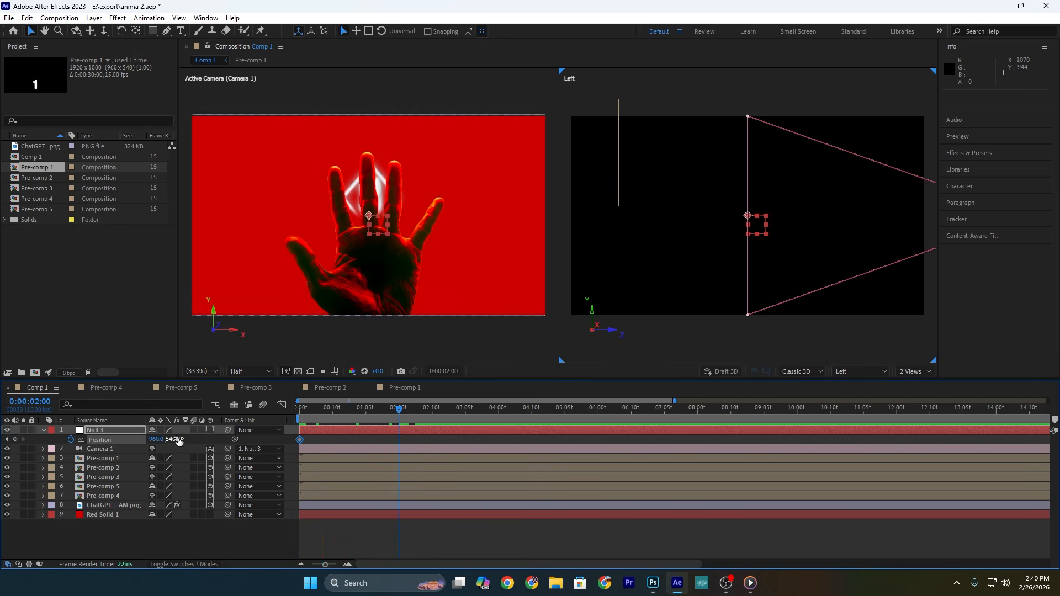
click(210, 430)
drag(188, 442, 266, 439)
drag(266, 439, 264, 439)
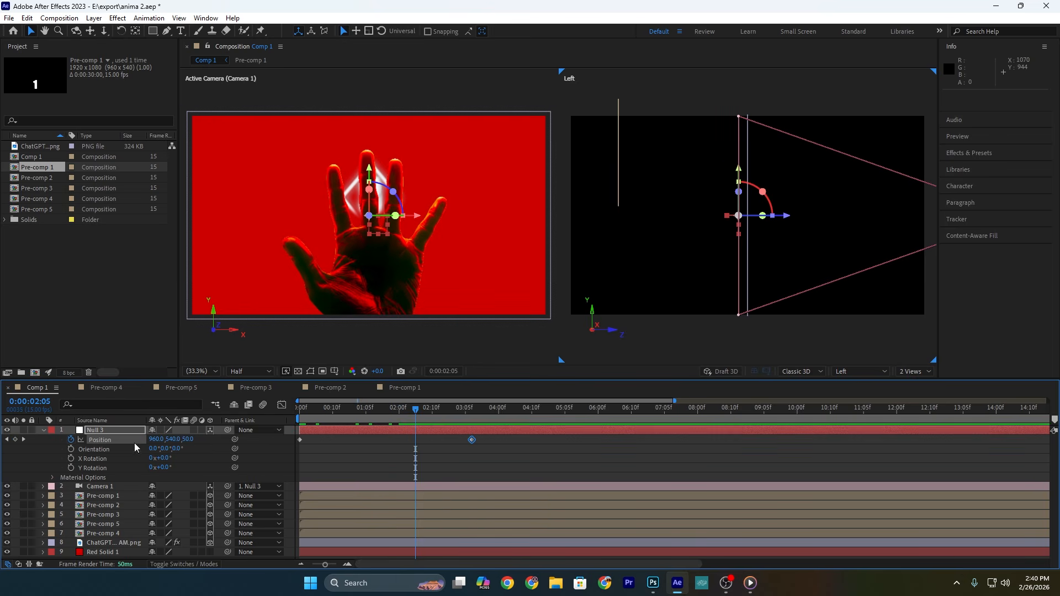
Step: Duplicate the null and Camera 1, and place the duplicate camera directly below the new null in the layer stack
click(122, 431)
ctrl+click(111, 487)
key(ctrl+d)
click(108, 432)
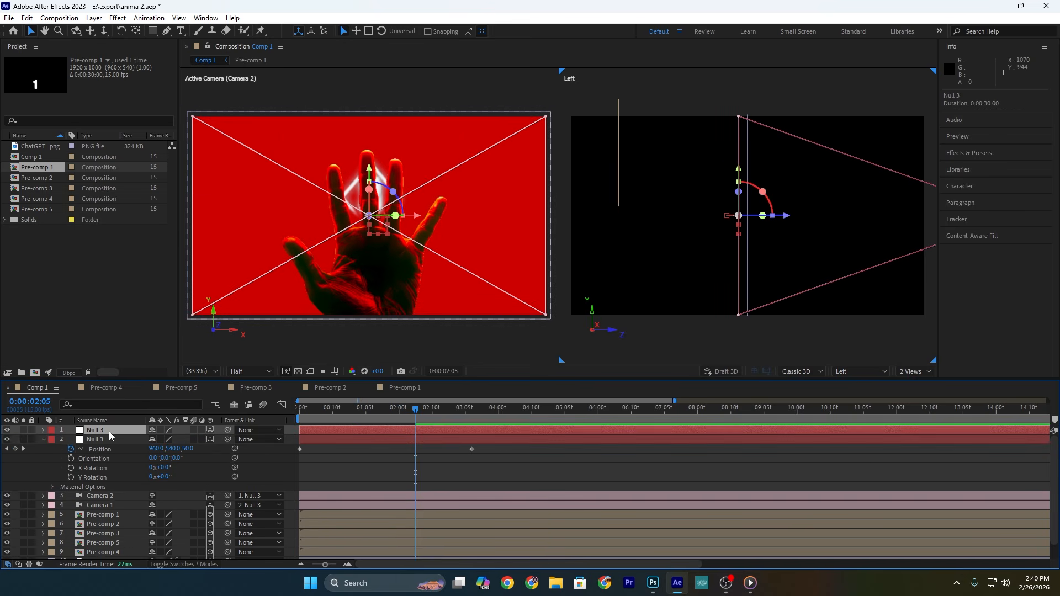
ctrl+click(109, 496)
drag(110, 497, 116, 438)
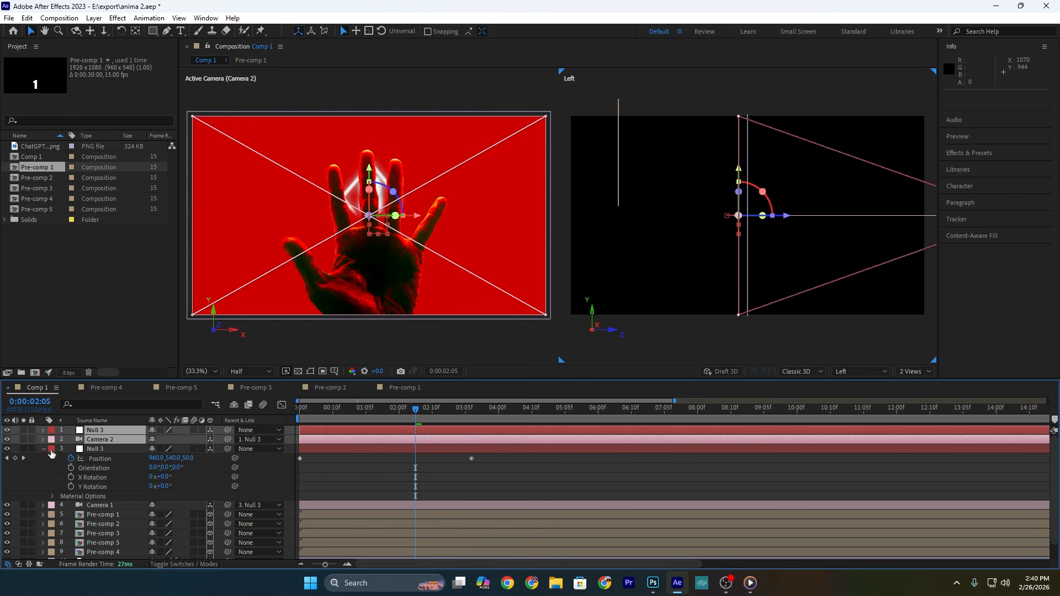
click(47, 450)
click(45, 450)
Step: Hide the hand image and shift the duplicate null and Camera 2 to start at 0:00:02:05
click(37, 515)
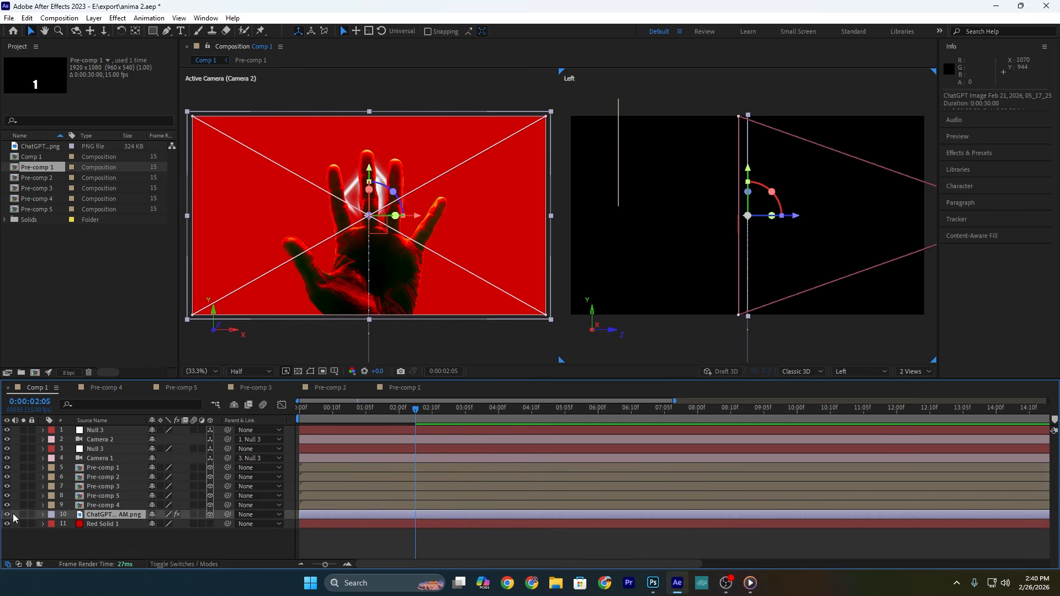
click(6, 515)
click(313, 430)
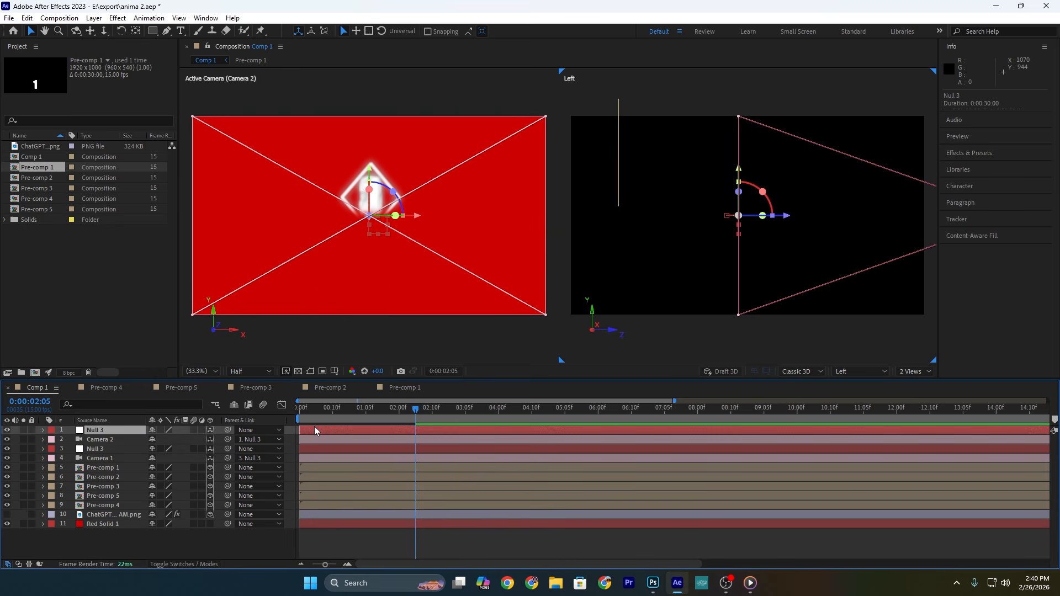
key(p)
ctrl+click(325, 452)
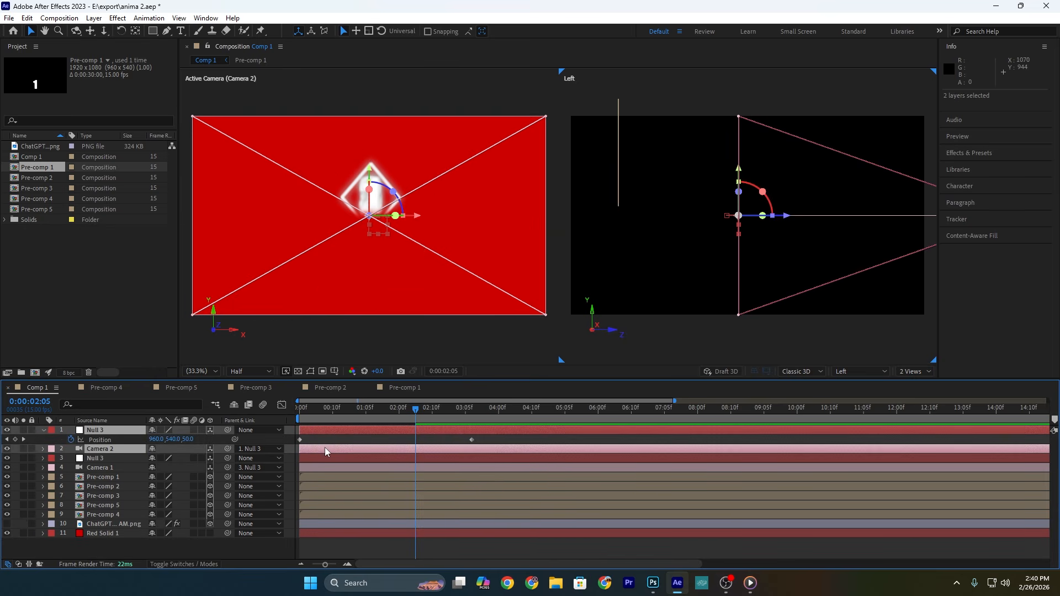
drag(320, 451, 428, 452)
Step: Trim the original null and Camera 1 layers to end at 0:00:02:05
click(406, 461)
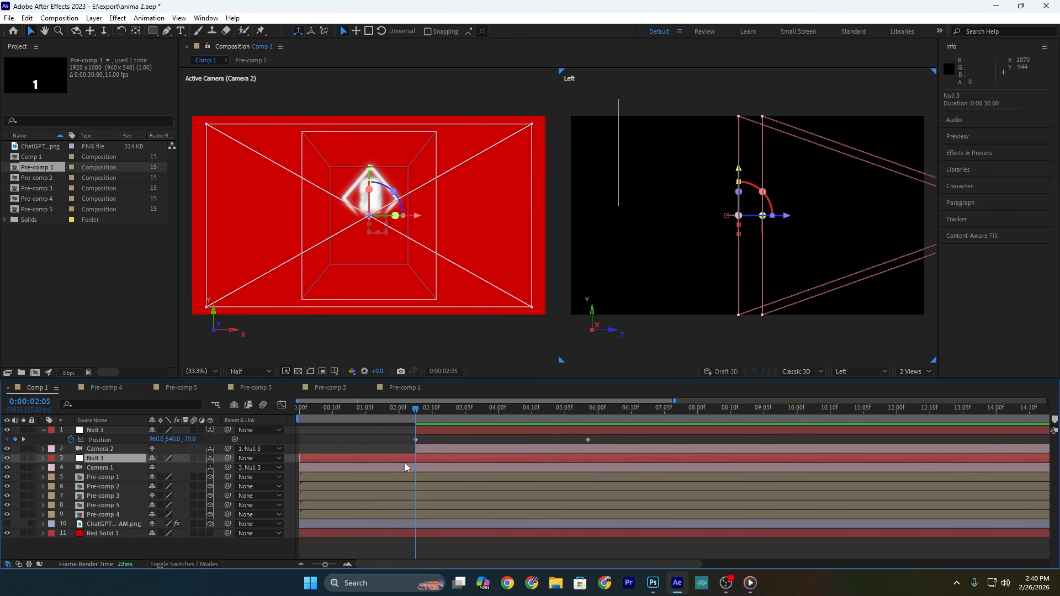
ctrl+click(406, 469)
key(alt+bracketright)
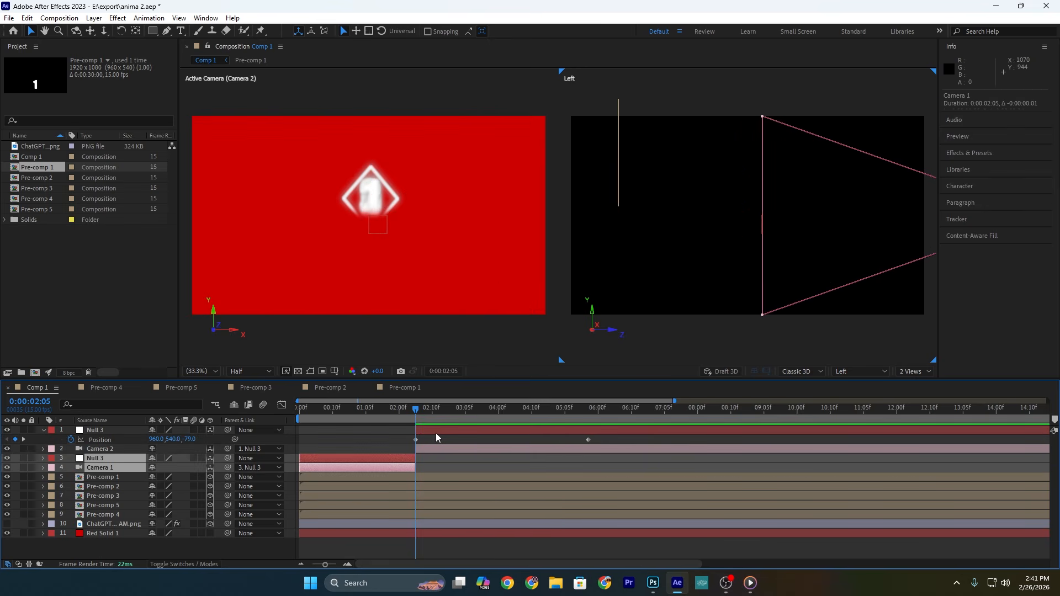
Step: Spread the five number diamonds into an arch reading 3, 2, 1, 4, 5 and resize Pre-comp 3, 4 and 5
click(386, 194)
drag(386, 194, 357, 203)
drag(356, 203, 288, 248)
drag(288, 249, 282, 245)
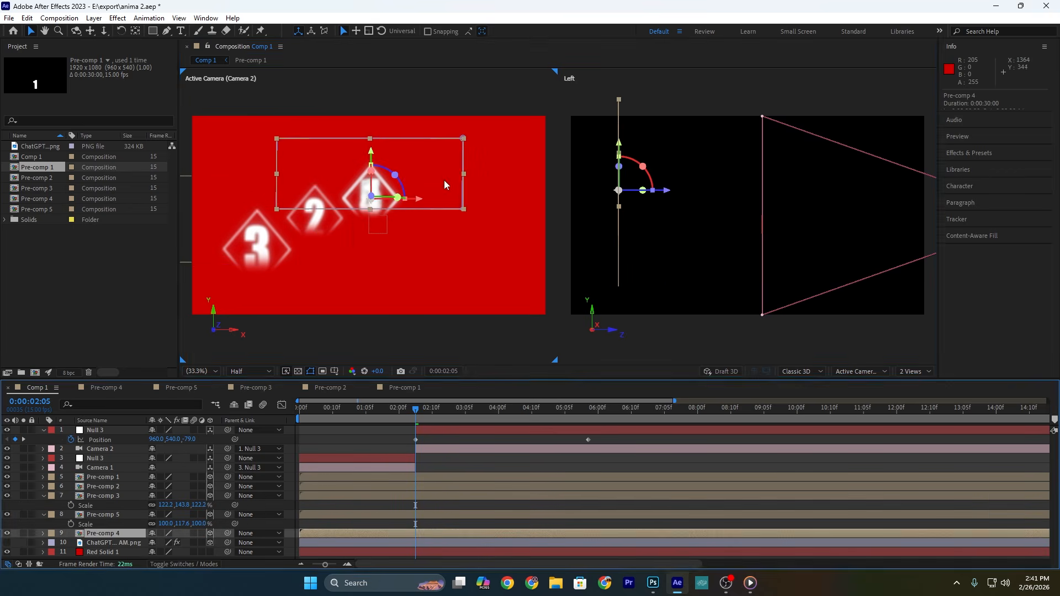
drag(445, 185, 529, 253)
drag(446, 172, 498, 196)
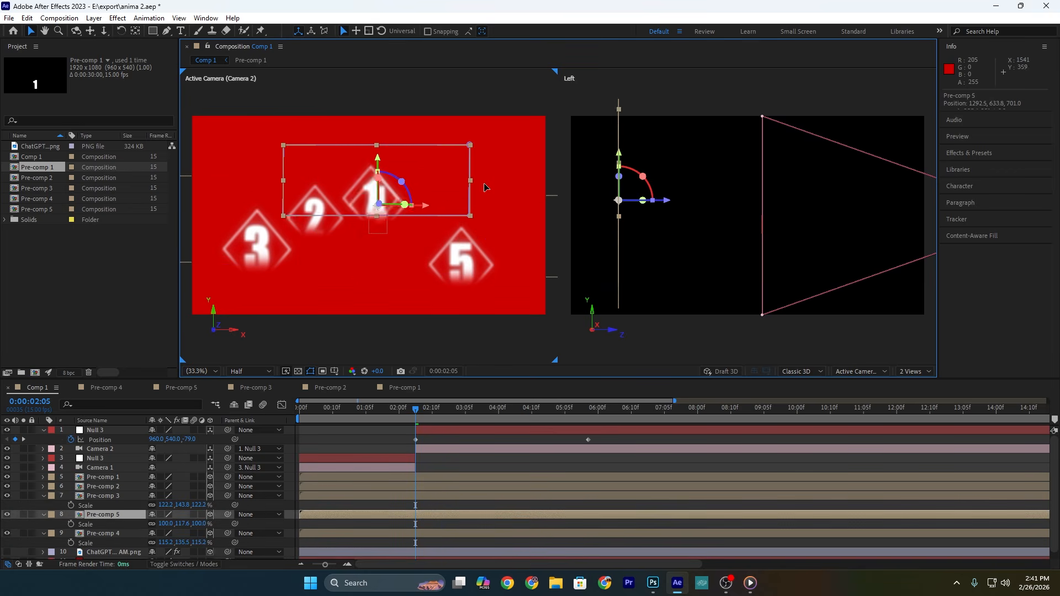
drag(472, 268, 477, 267)
drag(477, 267, 487, 266)
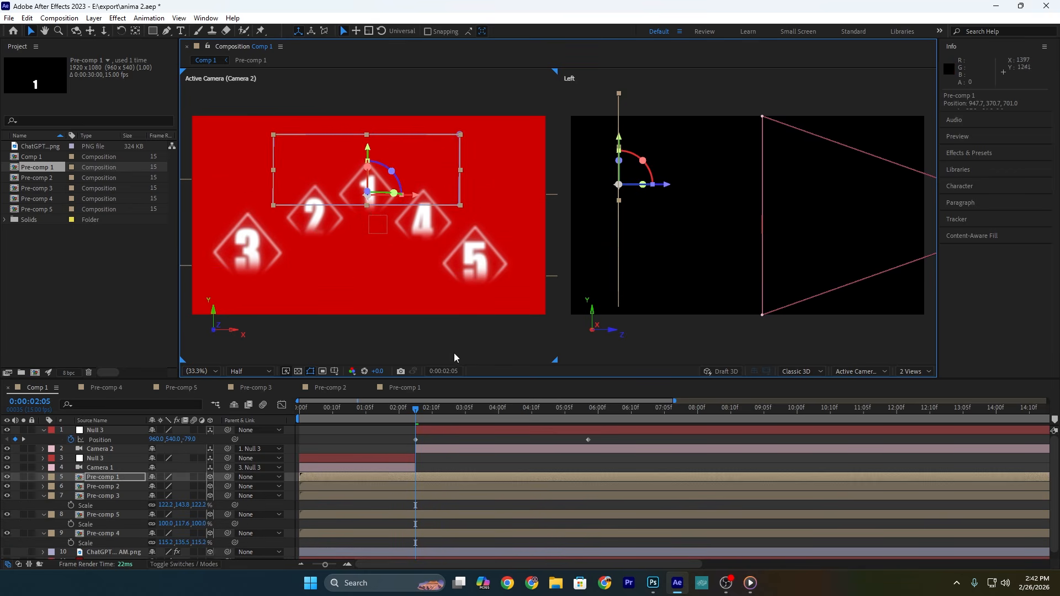
Step: Set Camera 2's null Position Z to 567 at 0:00:02:05 and 816.7 at 0:00:05:12
click(429, 430)
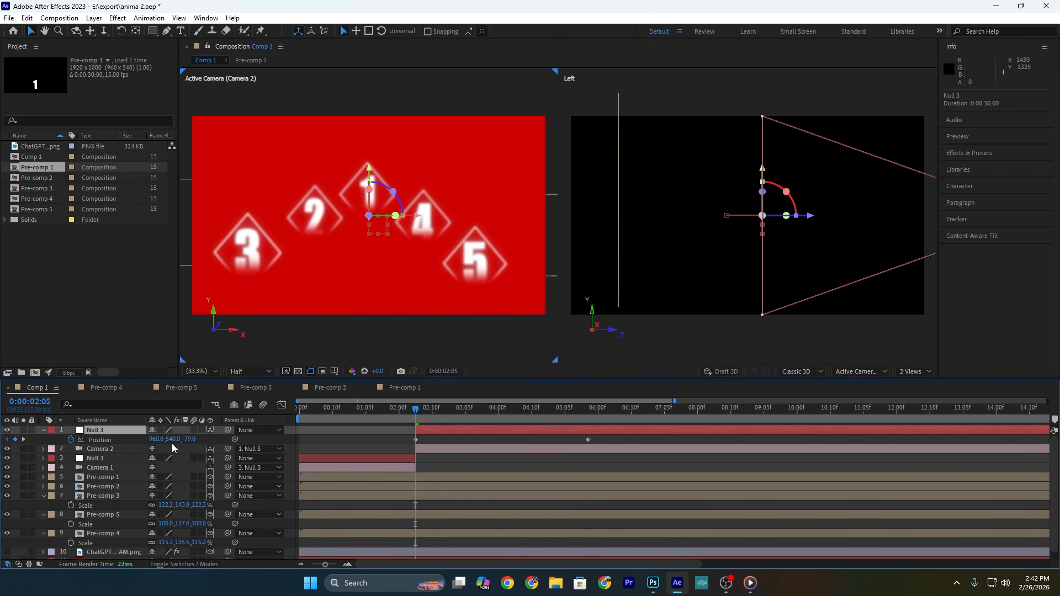
drag(192, 439, 541, 433)
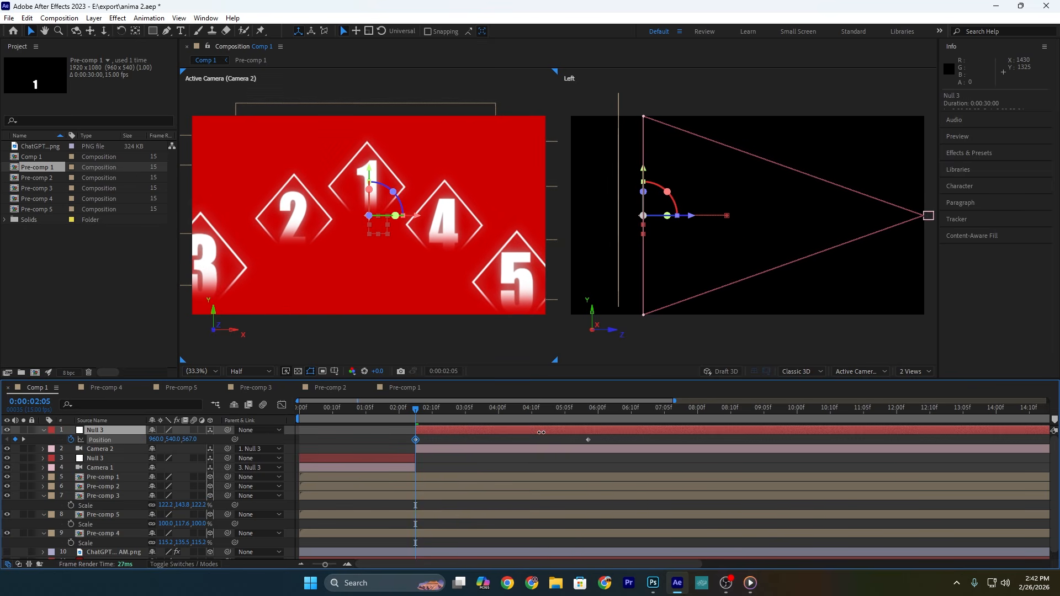
drag(427, 415, 591, 433)
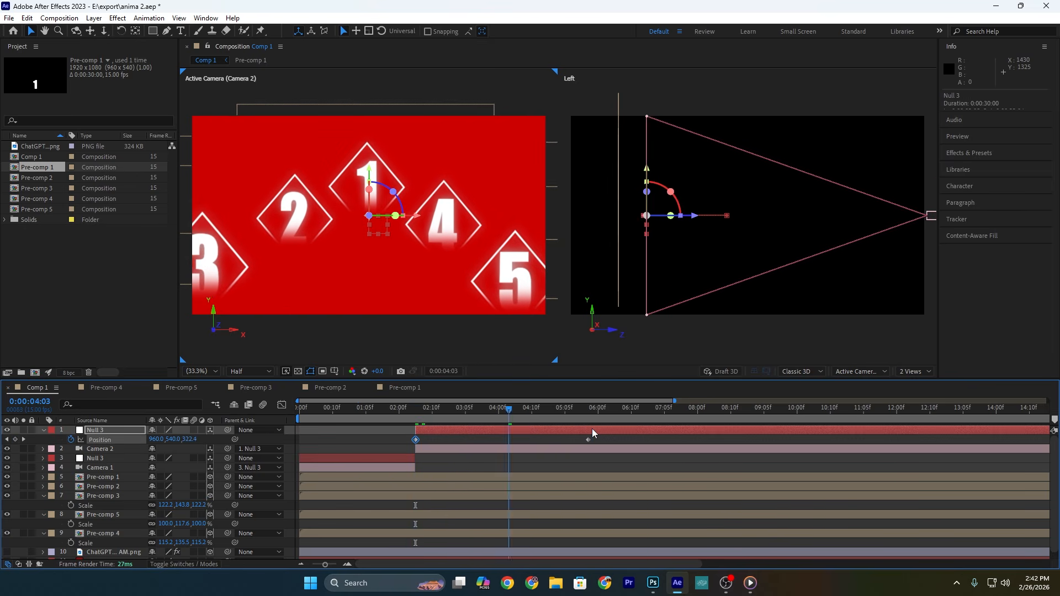
drag(198, 440, 586, 440)
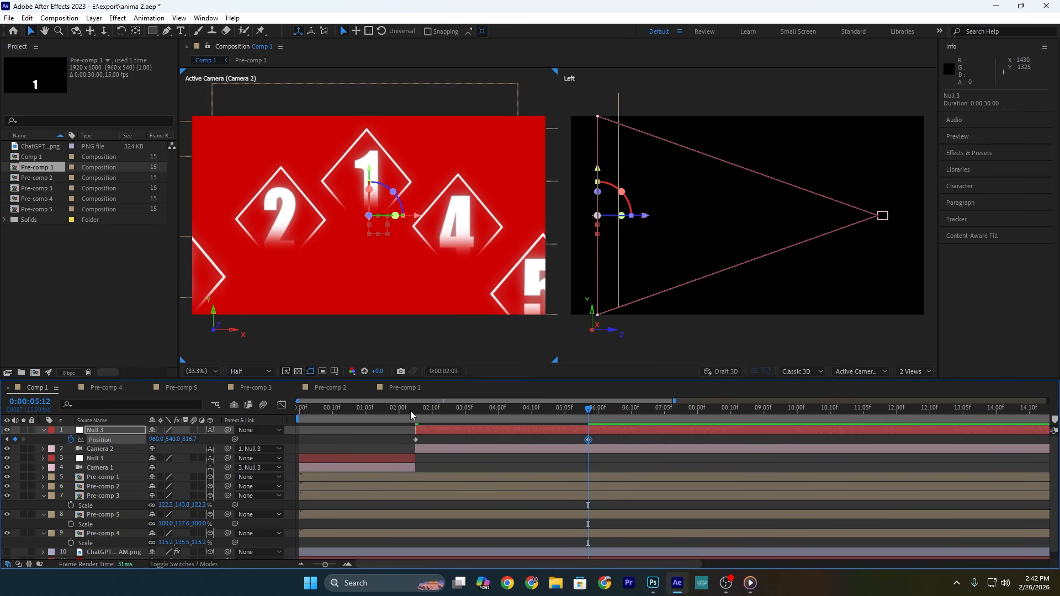
Step: Duplicate Camera 2 together with its null, and trim the original pair to end at 0:00:03:11
click(485, 411)
click(466, 450)
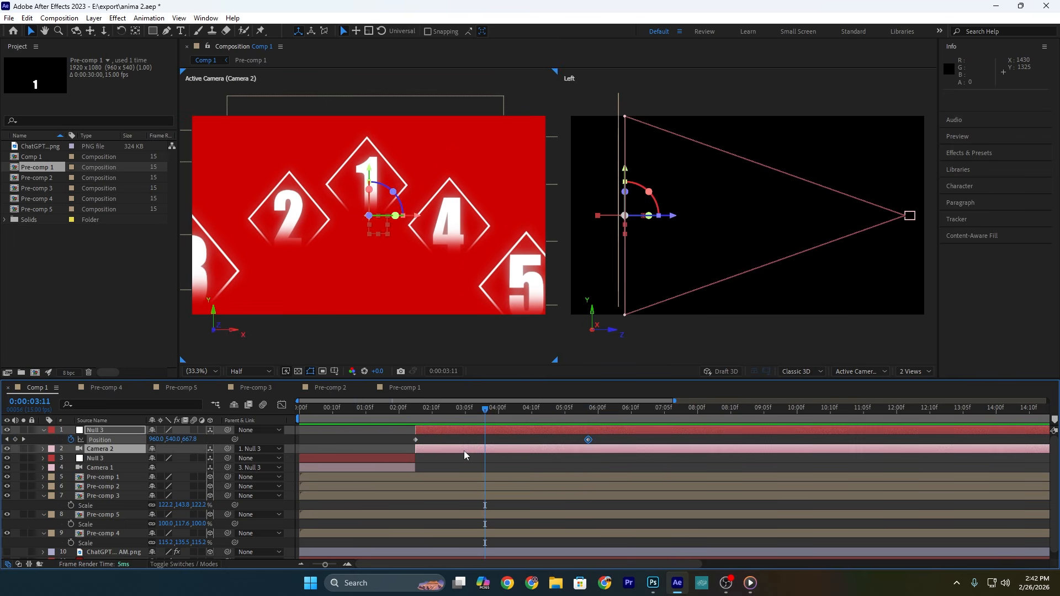
key(ctrl+d)
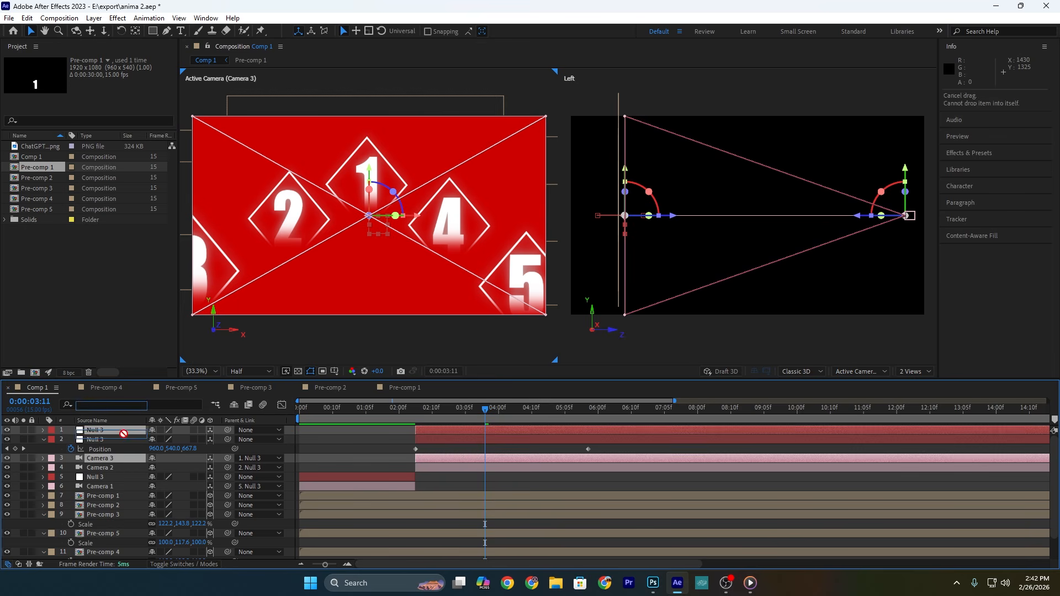
click(493, 451)
shift+click(492, 468)
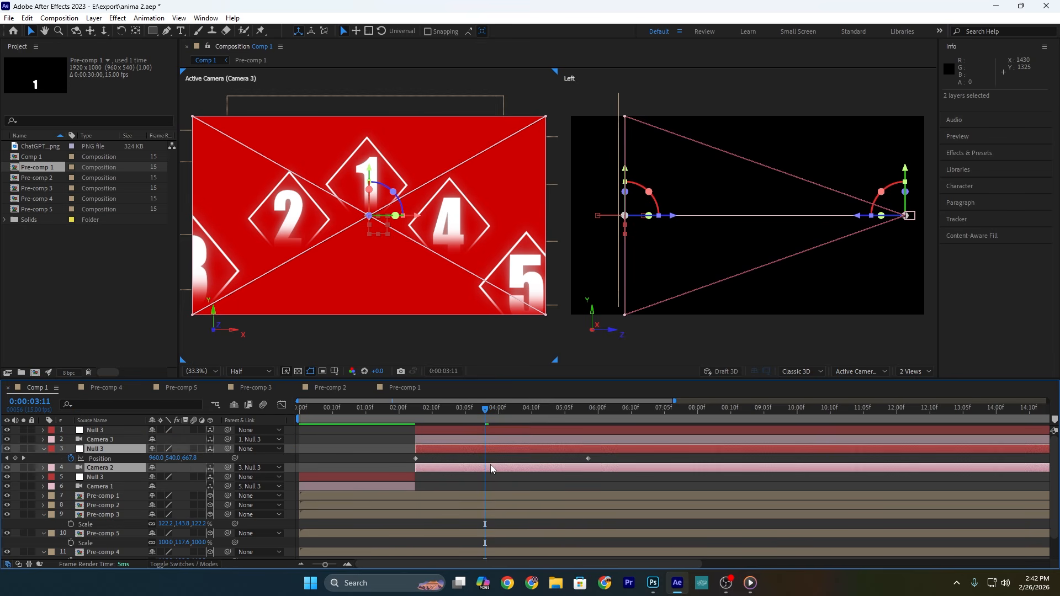
key(alt+])
Step: Shift Camera 3 and its null, including the Position keyframes, to start at 0:00:03:12
click(478, 432)
shift+click(476, 446)
shift+click(479, 441)
key(u)
click(494, 447)
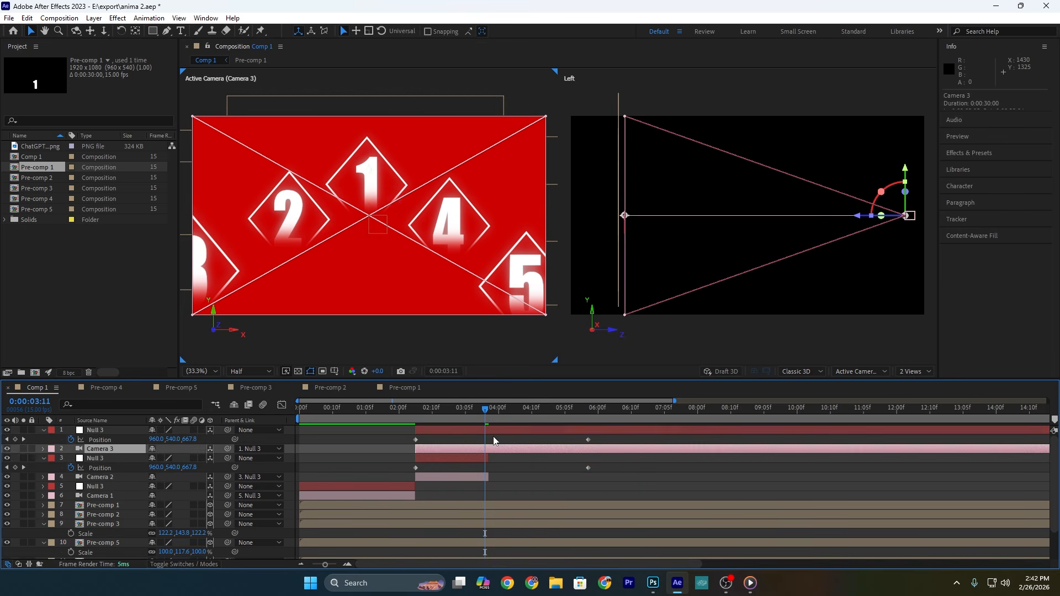
shift+click(492, 432)
drag(435, 451, 506, 454)
key(Page_Down)
click(509, 434)
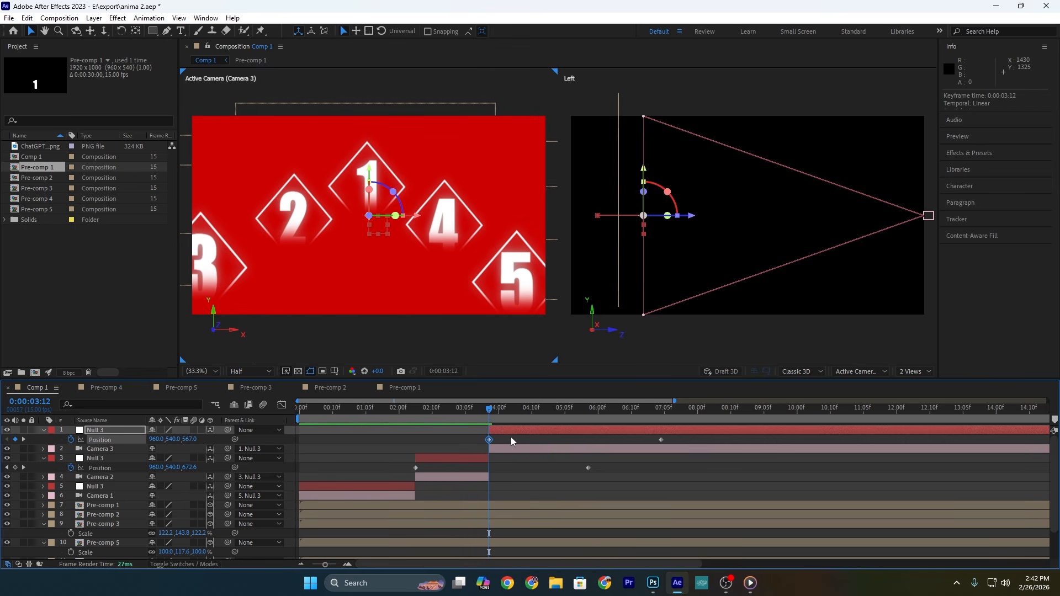
Step: Offset both Position keyframes of Camera 3's null to X 228 and Y 642, and preview the move
drag(684, 444, 483, 436)
drag(158, 442, 50, 442)
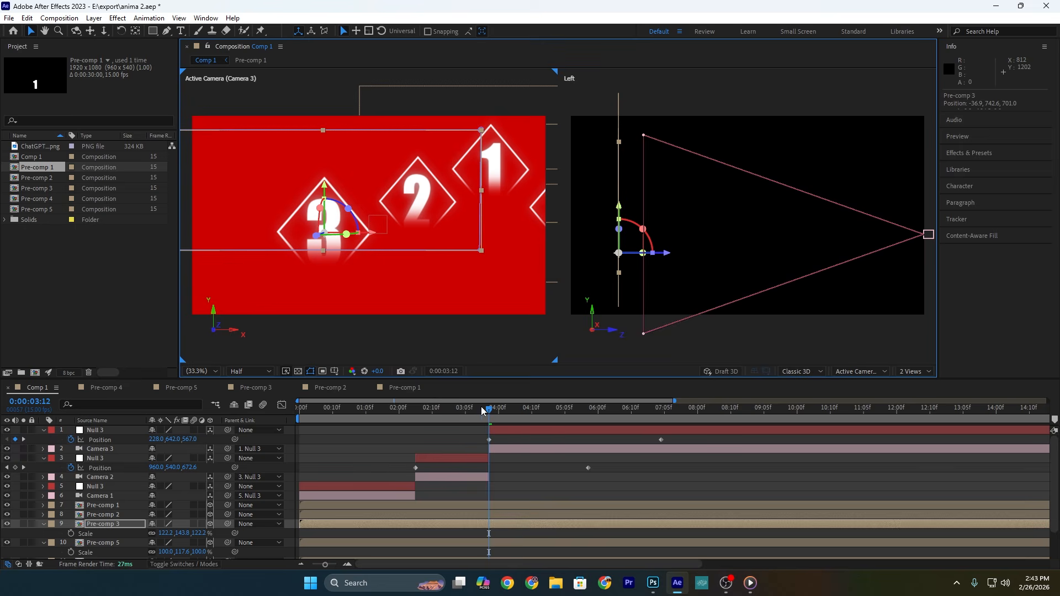
click(478, 410)
key(space)
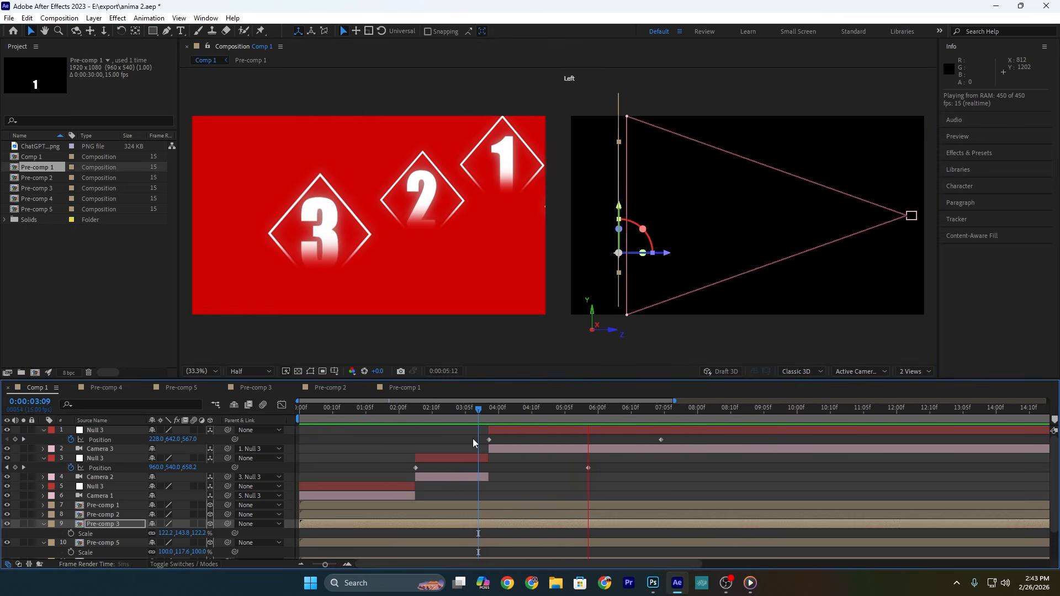
key(space)
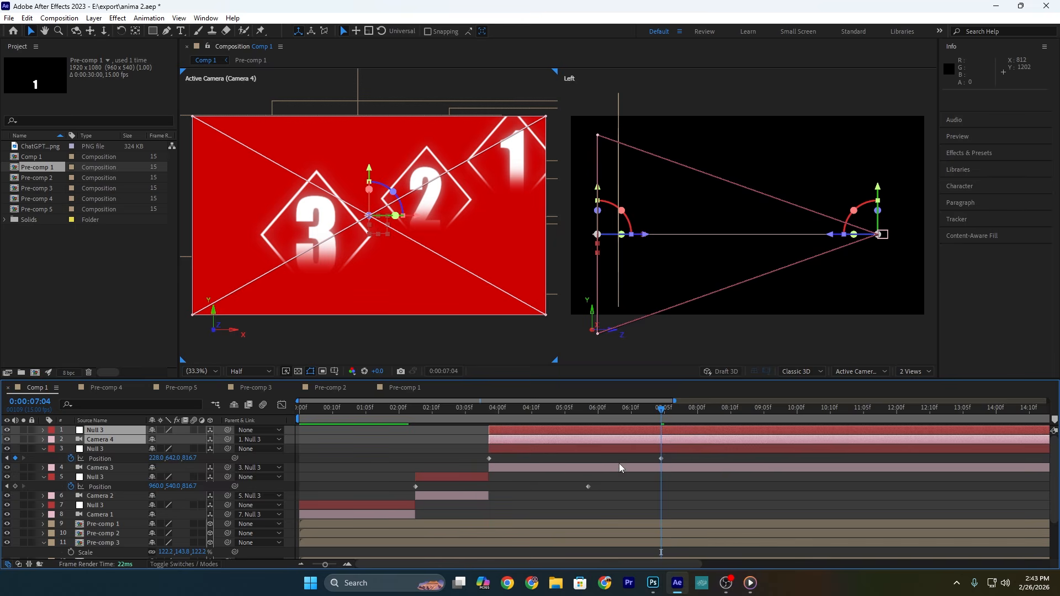
Step: Shift duplicates of Camera 3 and its null to start at 0:00:07:04, and set the new null's keyframed X position to 1610
drag(555, 442, 726, 446)
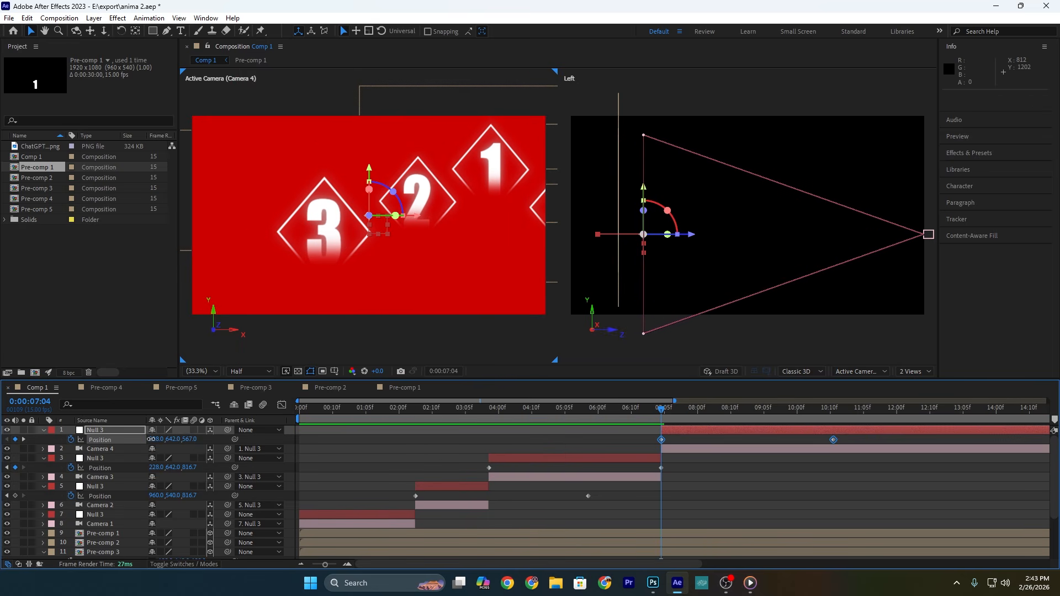
drag(150, 439, 893, 427)
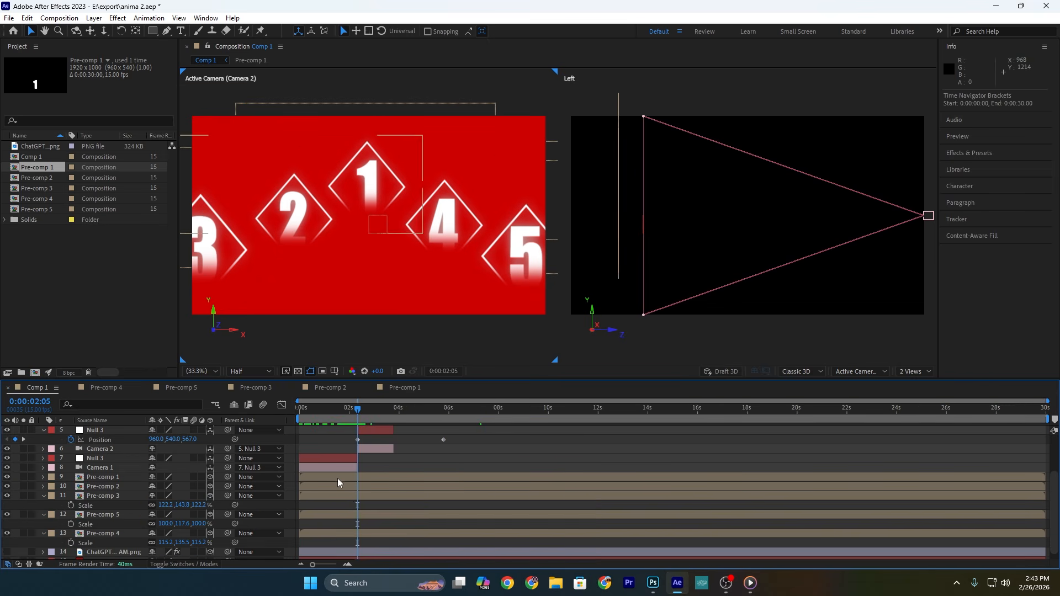
Step: Shift Pre-comp 1 to start at about 0:00:02:03, just before Camera 2, and preview the timing
click(338, 478)
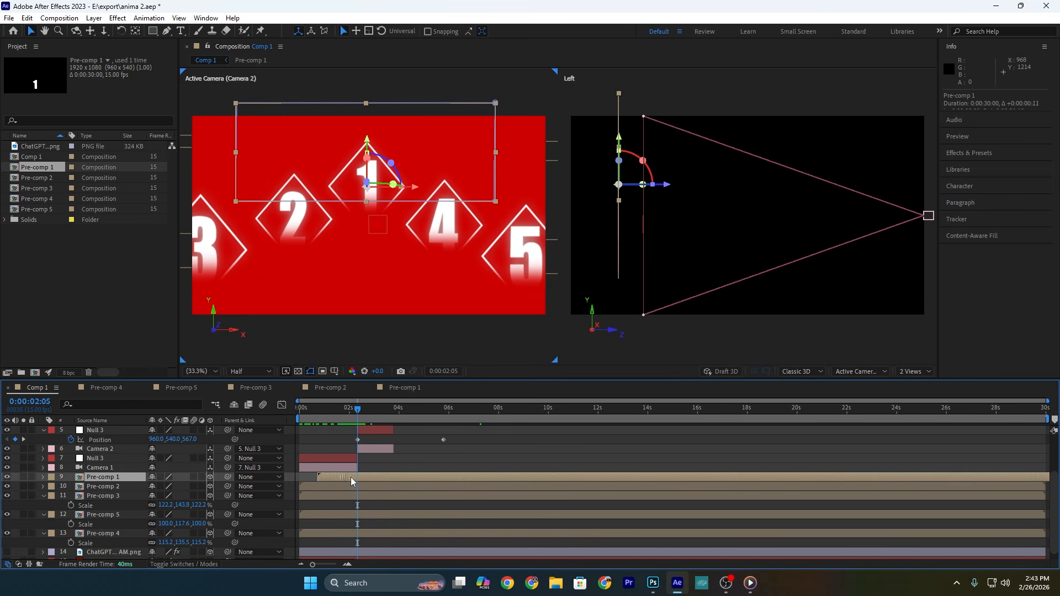
click(350, 411)
key(space)
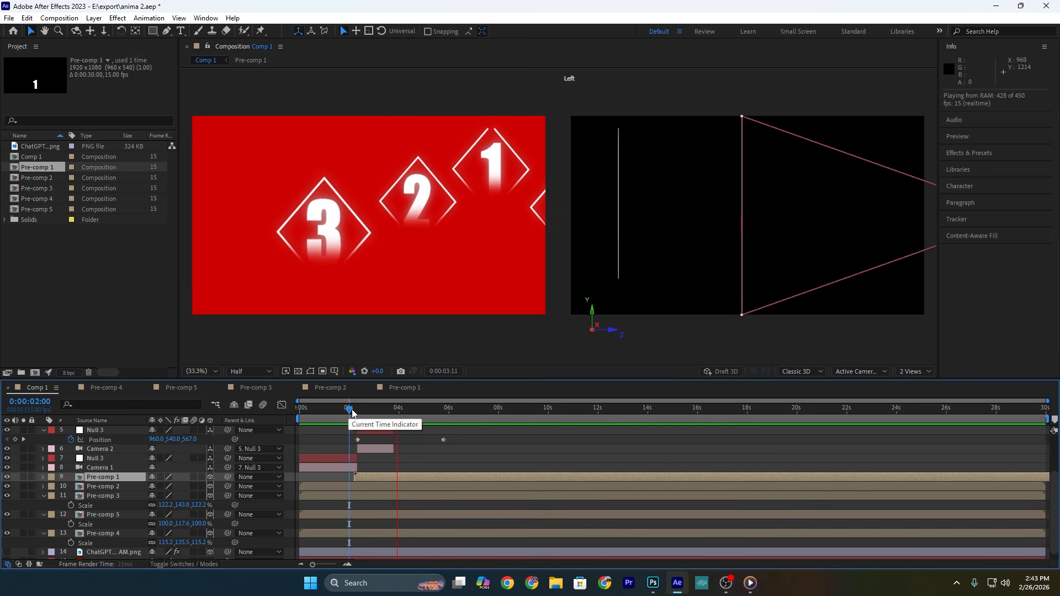
Step: Shift Pre-comp 2 to start at about 0:00:03:14 and Pre-comp 3 at about 0:00:05:06
click(391, 410)
drag(391, 410, 394, 410)
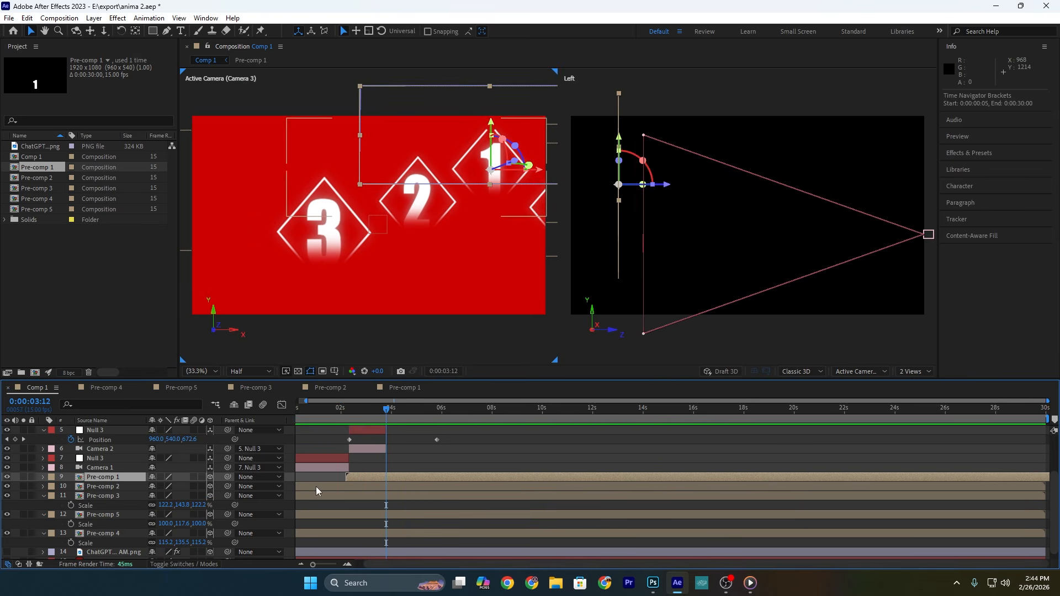
drag(317, 486, 412, 485)
drag(330, 500, 445, 495)
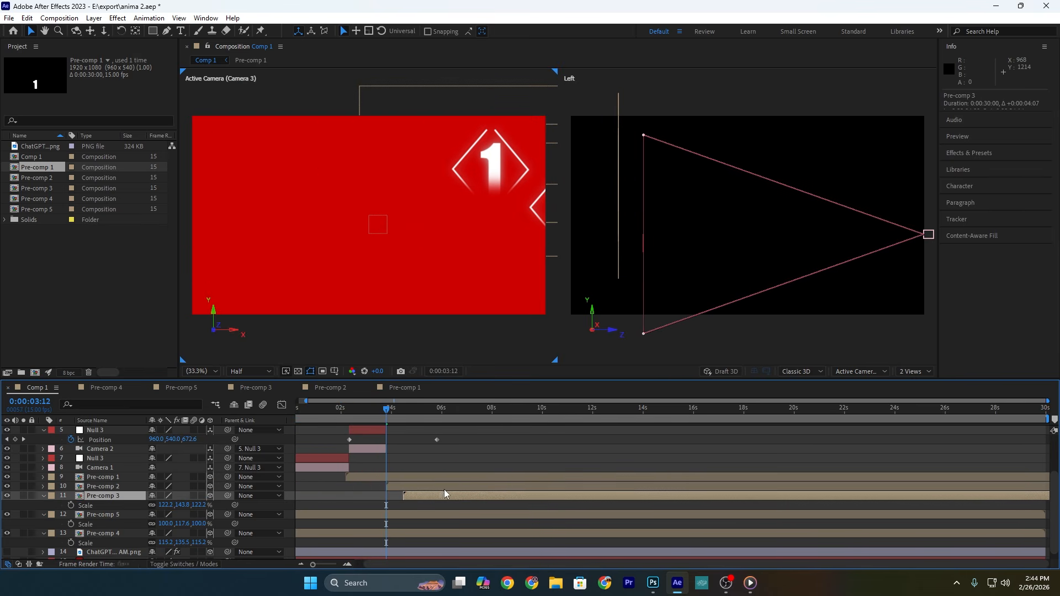
drag(457, 494, 467, 494)
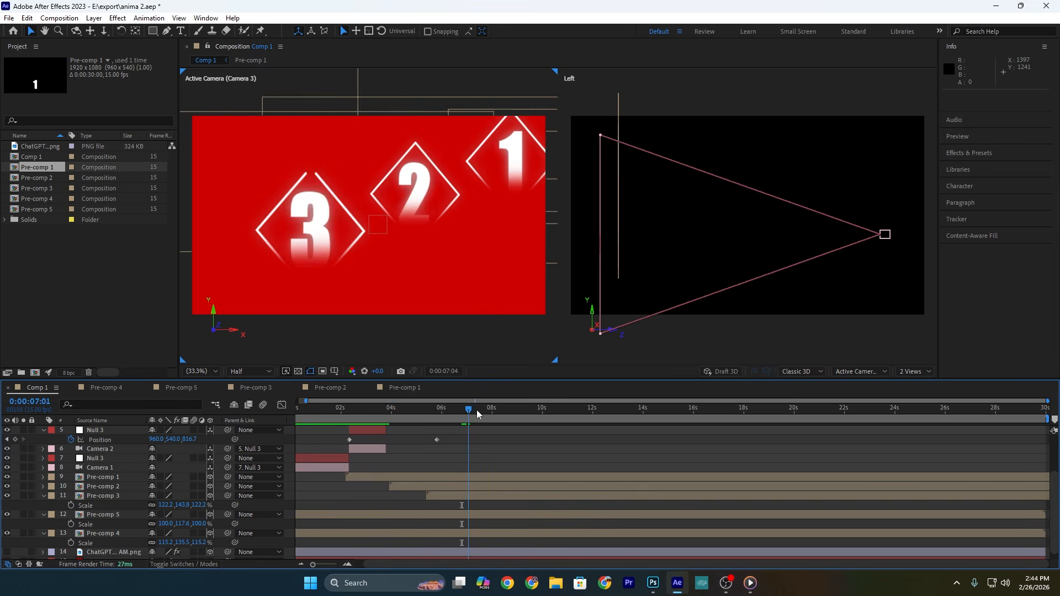
Step: Shift Pre-comp 5 to start at about 0:00:07:01 and Pre-comp 4 at about 0:00:08:10, and preview the sequence
mouse_move(478, 413)
mouse_down()
mouse_move(490, 413)
mouse_move(473, 413)
mouse_up()
drag(340, 520, 522, 517)
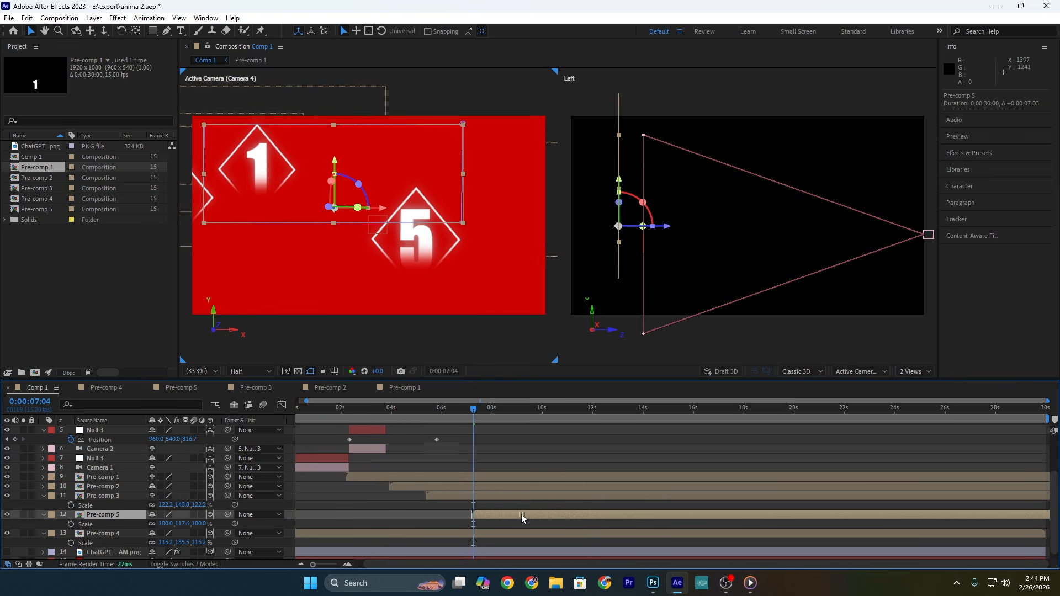
drag(331, 537, 558, 534)
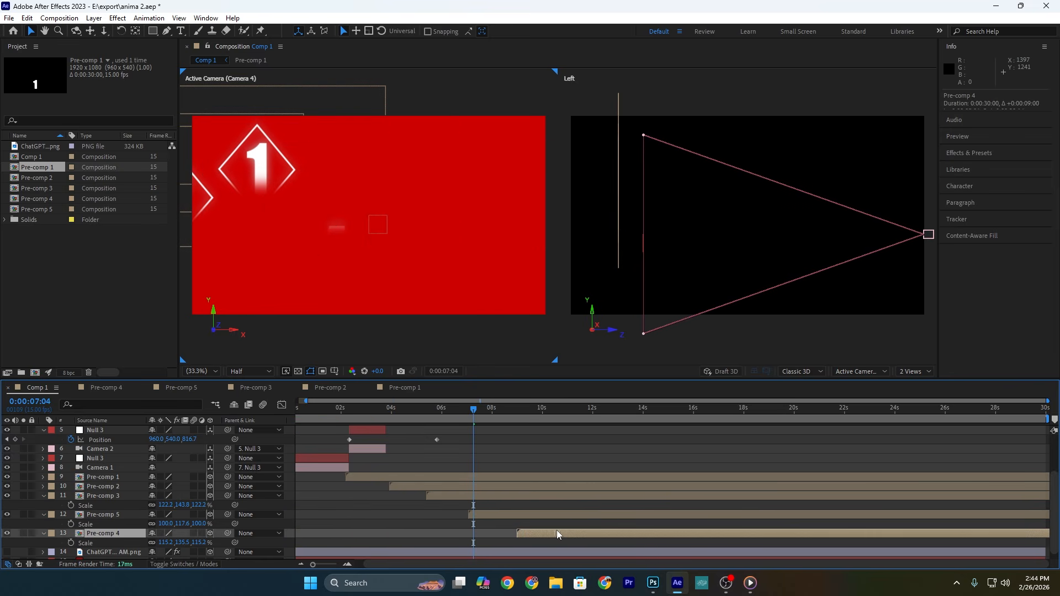
key(space)
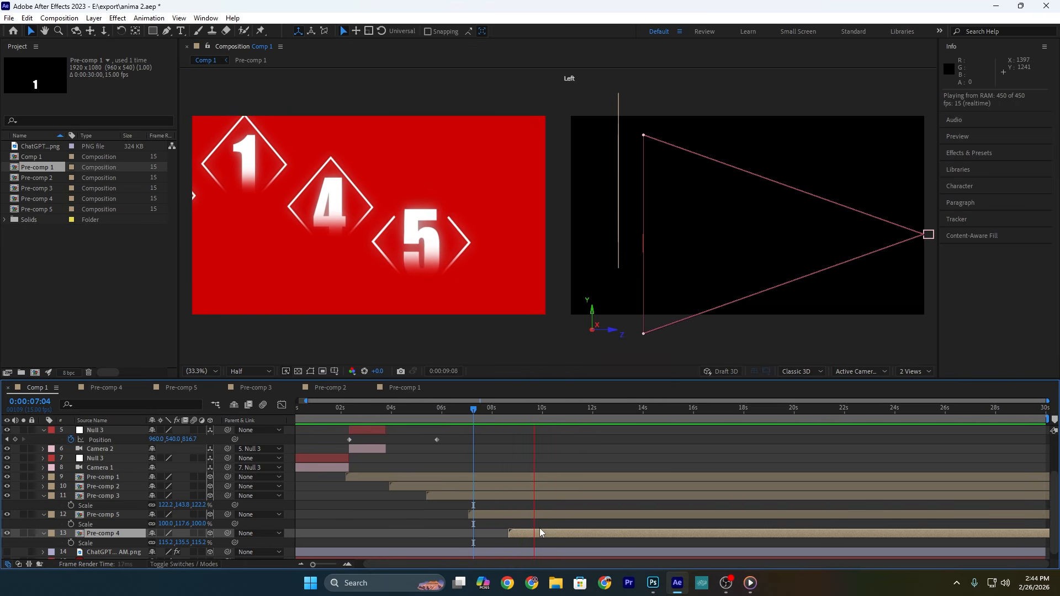
key(space)
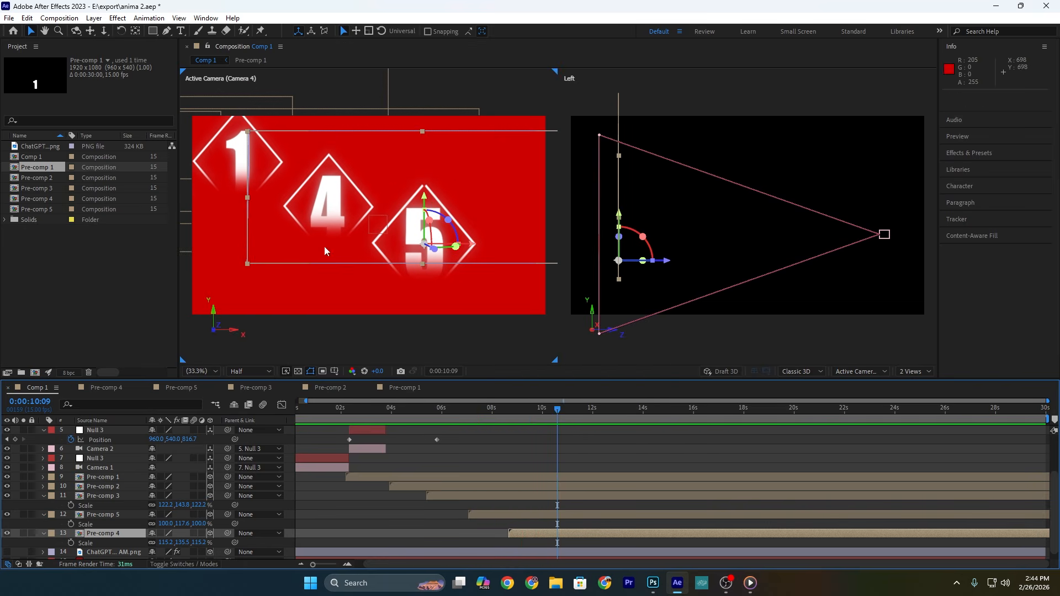
Step: Reposition diamonds 5 and 4 slightly up and to the right in Camera 4's shot
drag(471, 234, 487, 223)
click(526, 515)
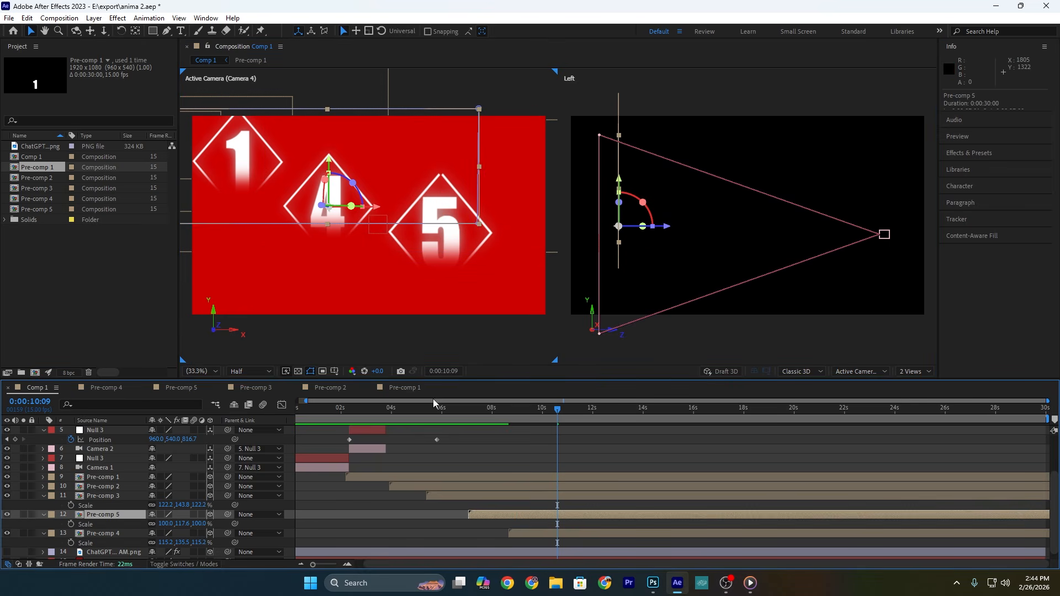
drag(395, 212, 403, 204)
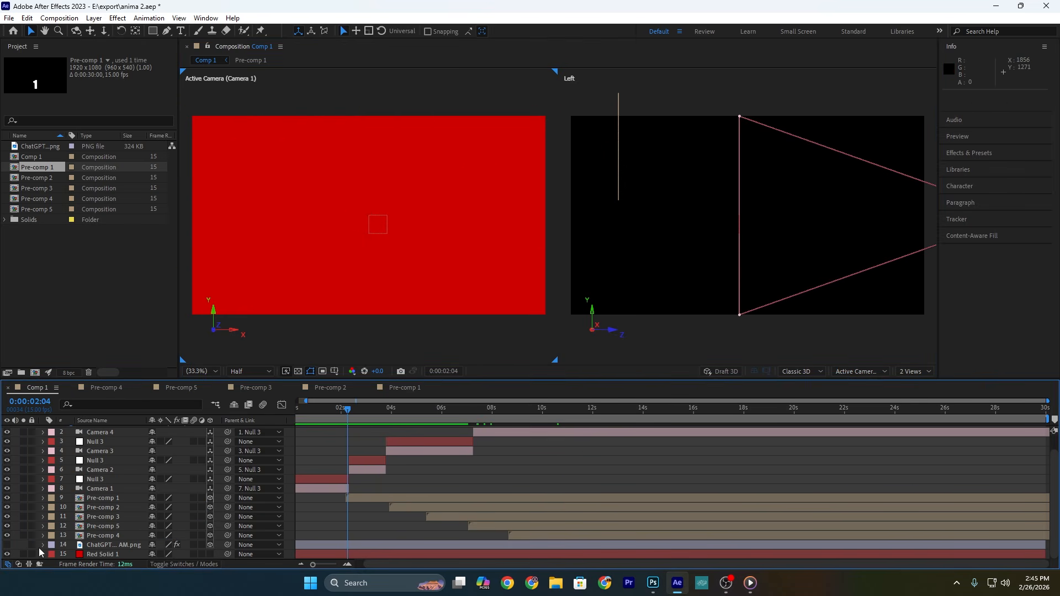
Step: Preview with the hand image visible, then duplicate the hand layer and trim the copy to start at 0:00:02:05
key(space)
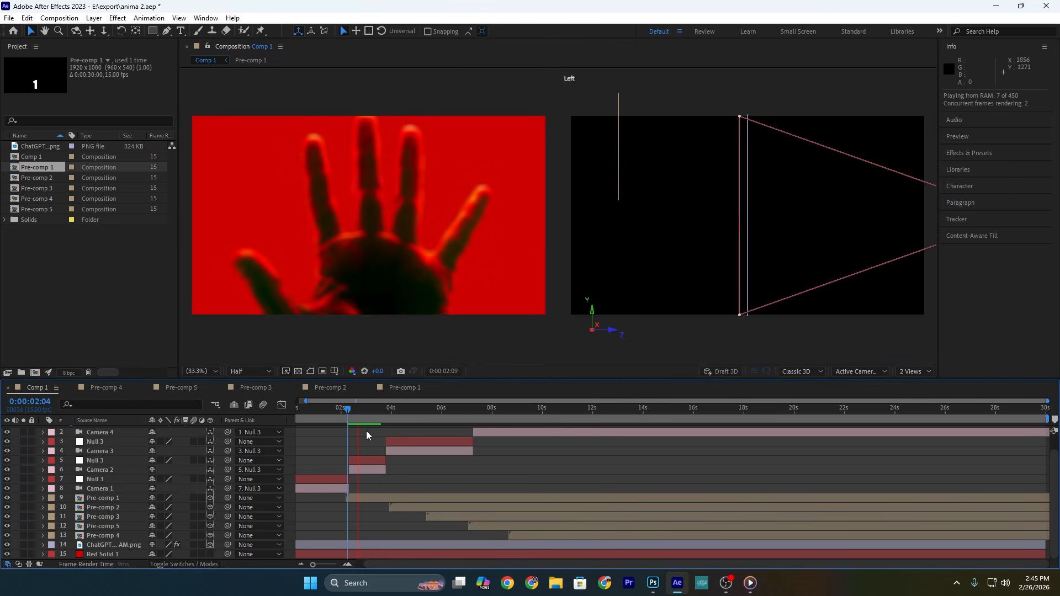
click(350, 418)
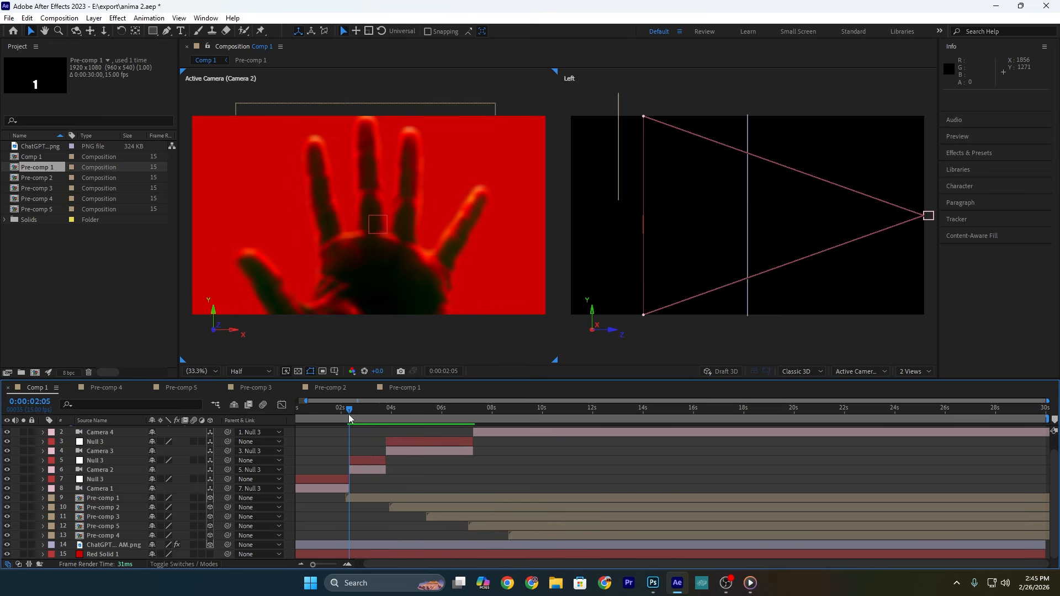
click(348, 545)
key(ctrl+d)
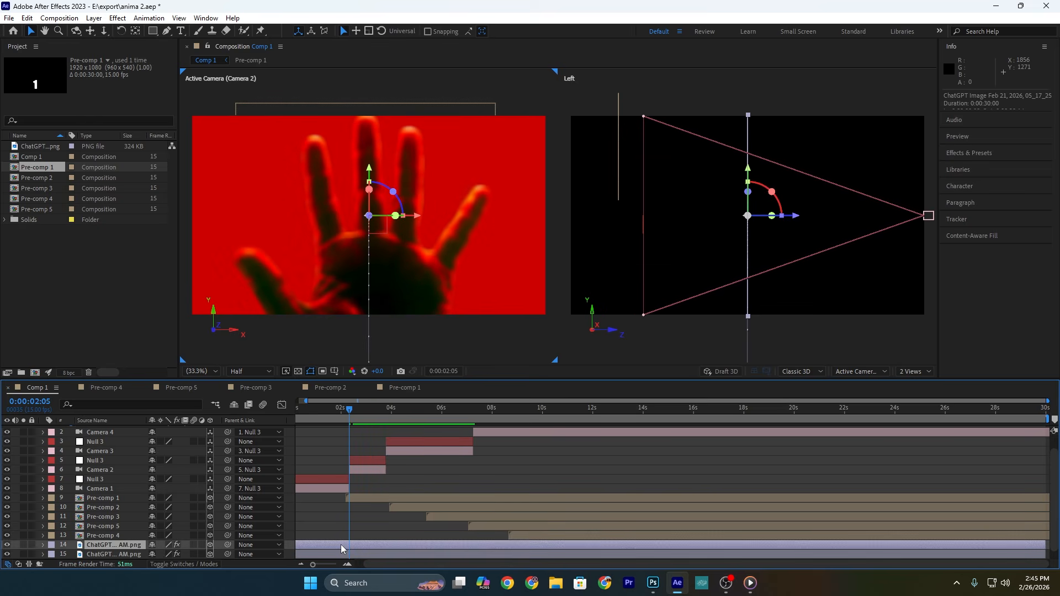
key(alt+bracketleft)
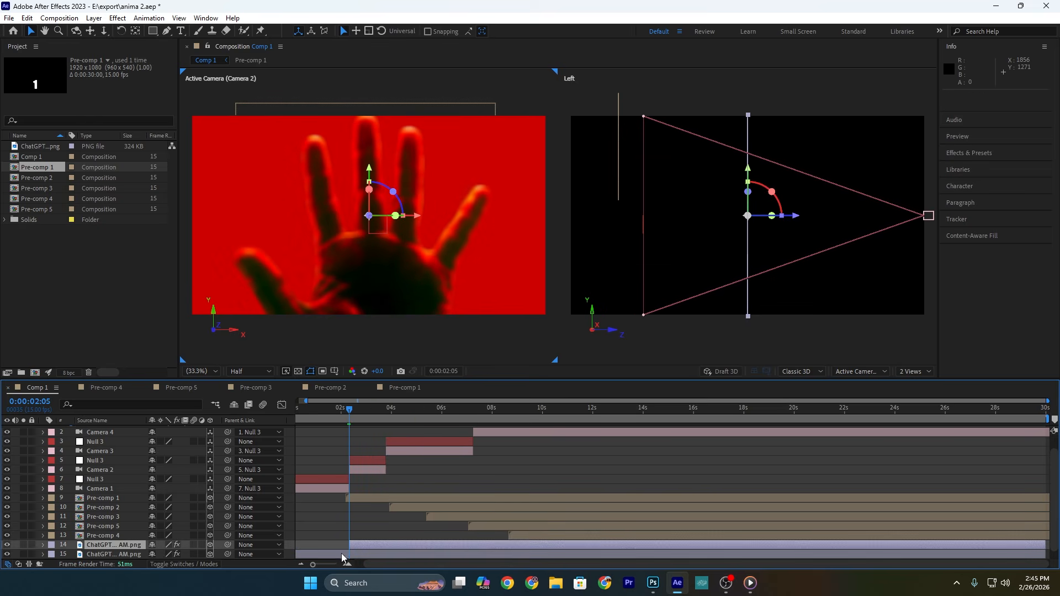
Step: Trim the original hand layer to end at 0:00:02:05, and lower the duplicate hand beneath diamond 1
alt+scroll(339, 550, up, 4)
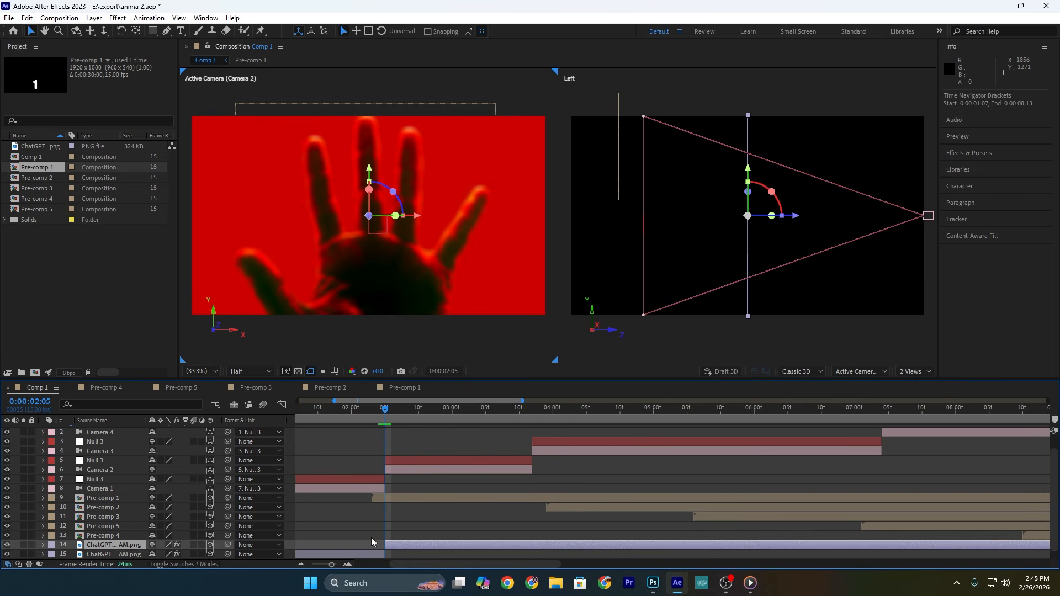
key(space)
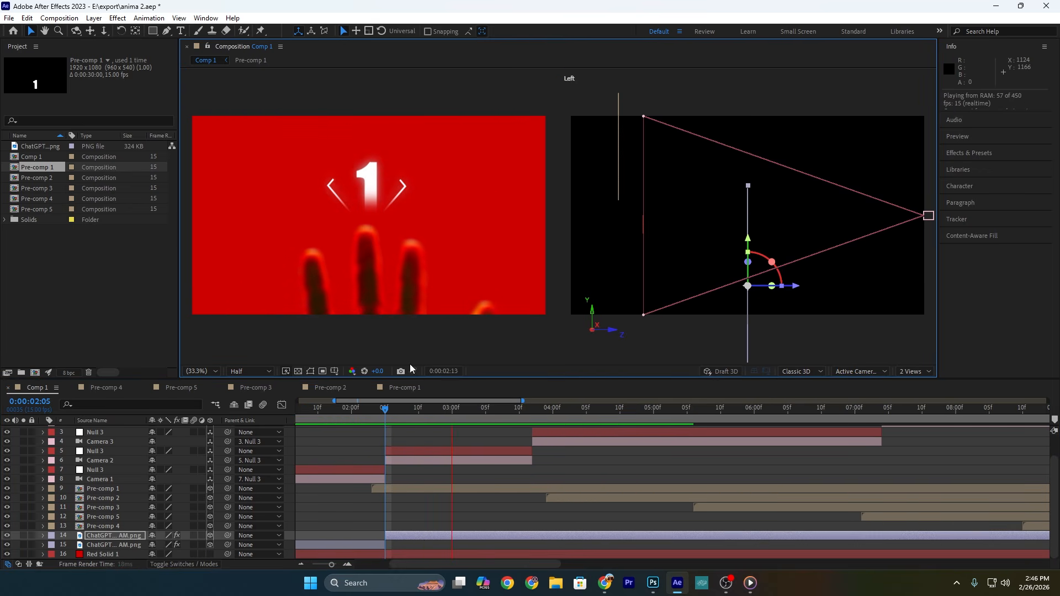
Step: Duplicate the lowered hand layer to start at 0:00:03:12, and trim the previous copy to end there
click(533, 410)
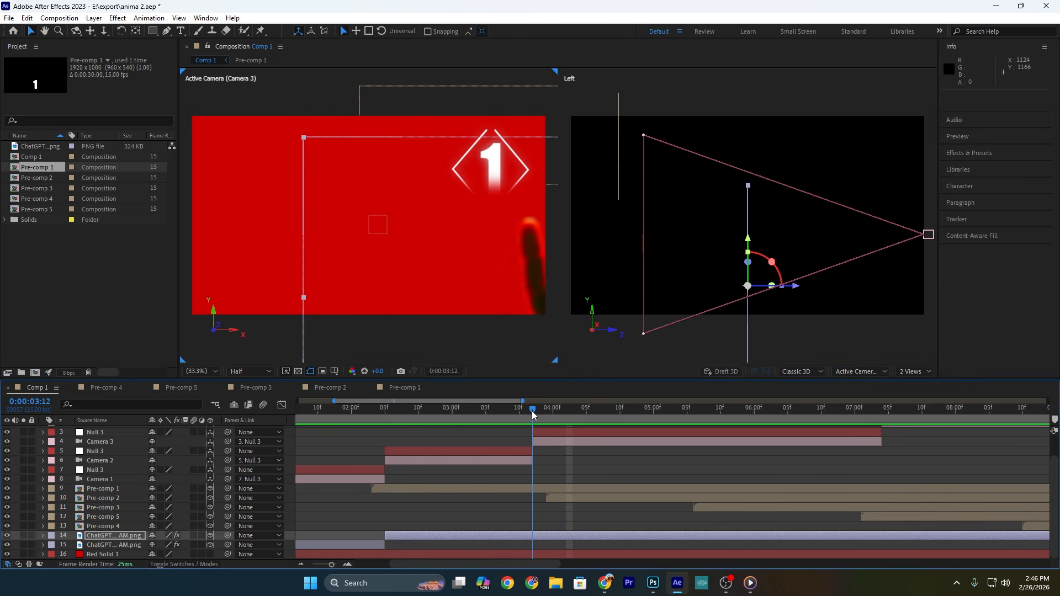
key(ctrl+d)
drag(455, 535, 552, 535)
click(565, 547)
key(alt+bracketright)
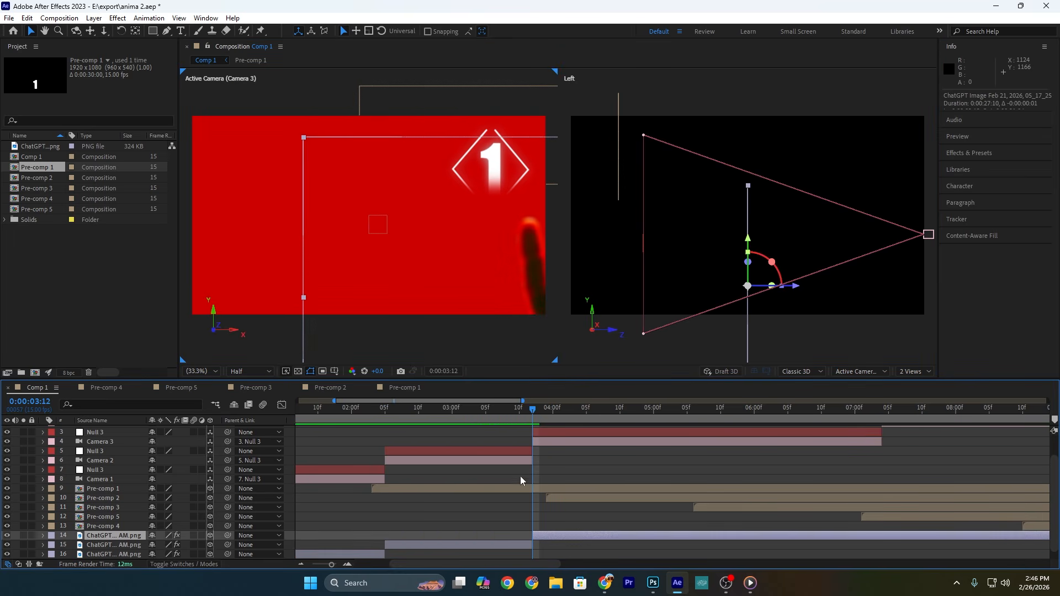
Step: Move the newest hand copy left and slightly lower in Camera 3's shot, and preview the animation
key(space)
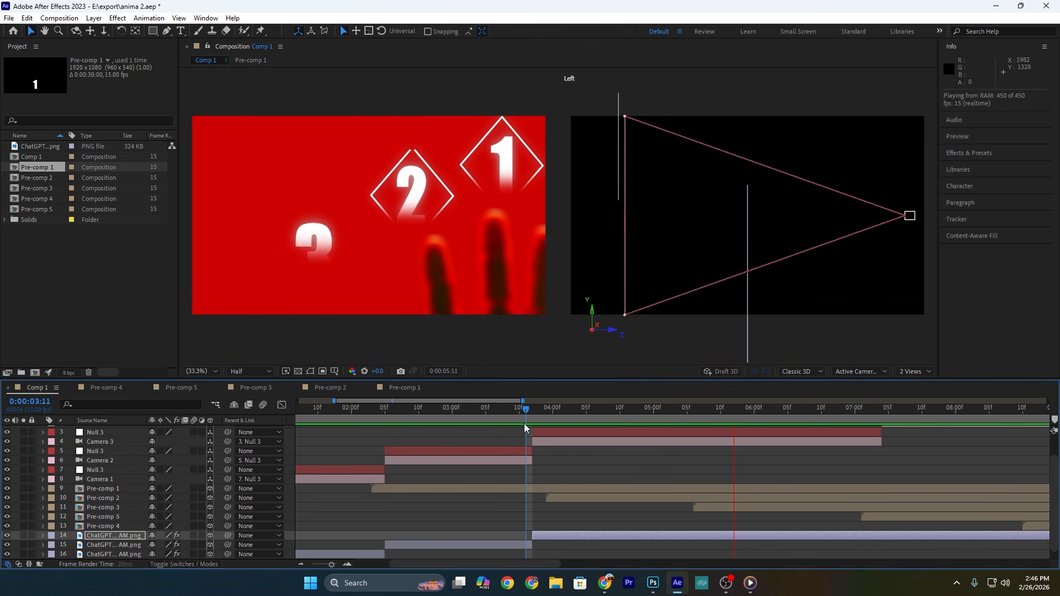
key(space)
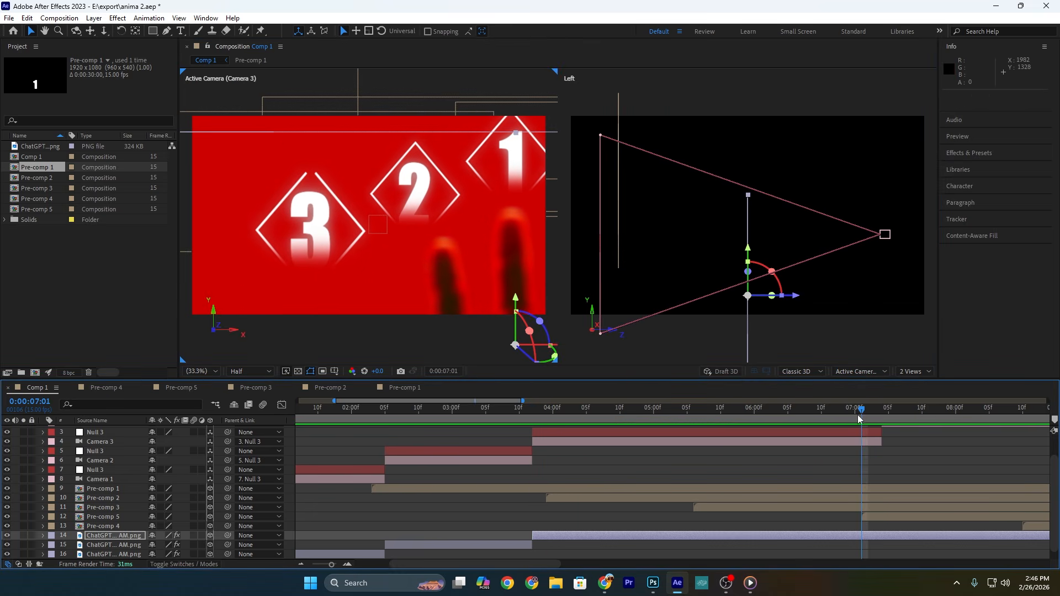
Step: Split the hand layer where Camera 4 begins, and move the new hand copy to the right in Camera 4's shot
drag(862, 412, 881, 416)
key(ctrl+shift+d)
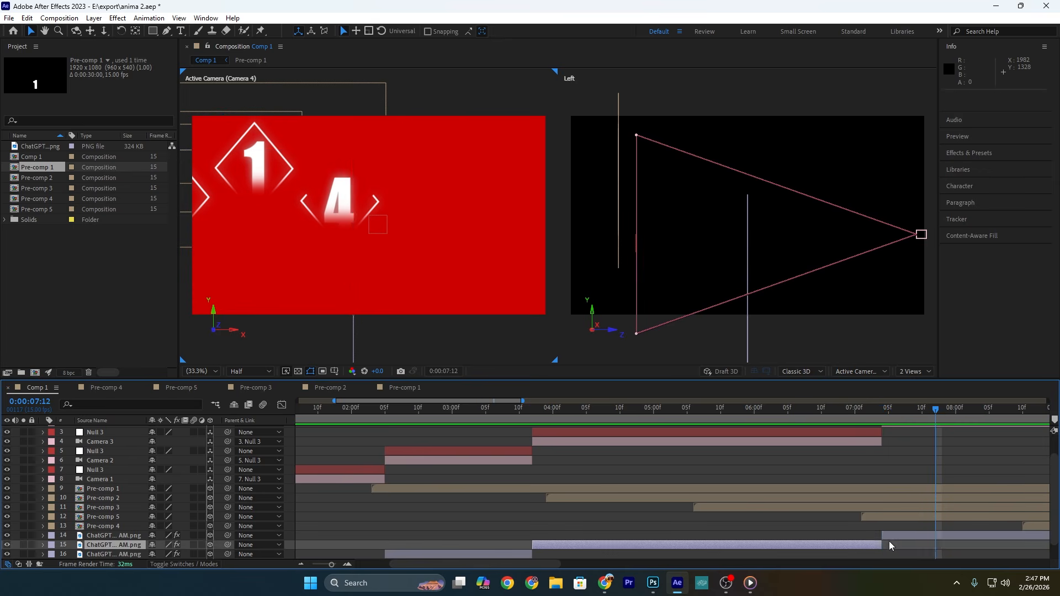
click(891, 536)
drag(319, 312, 489, 311)
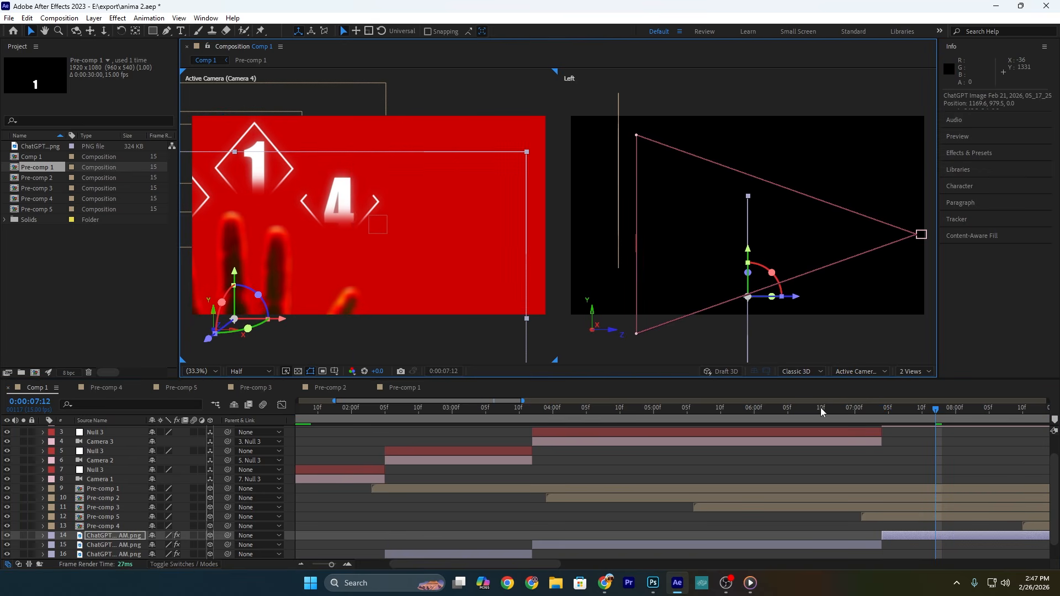
Step: Show the composition in a single view and preview the animation from the beginning
key(Home)
click(911, 372)
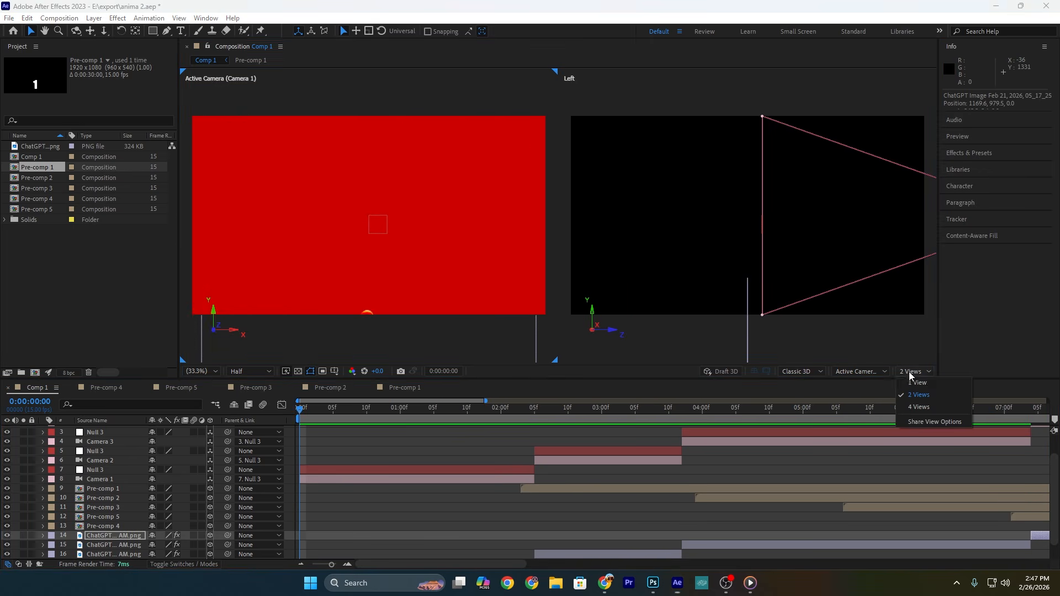
click(939, 383)
key(space)
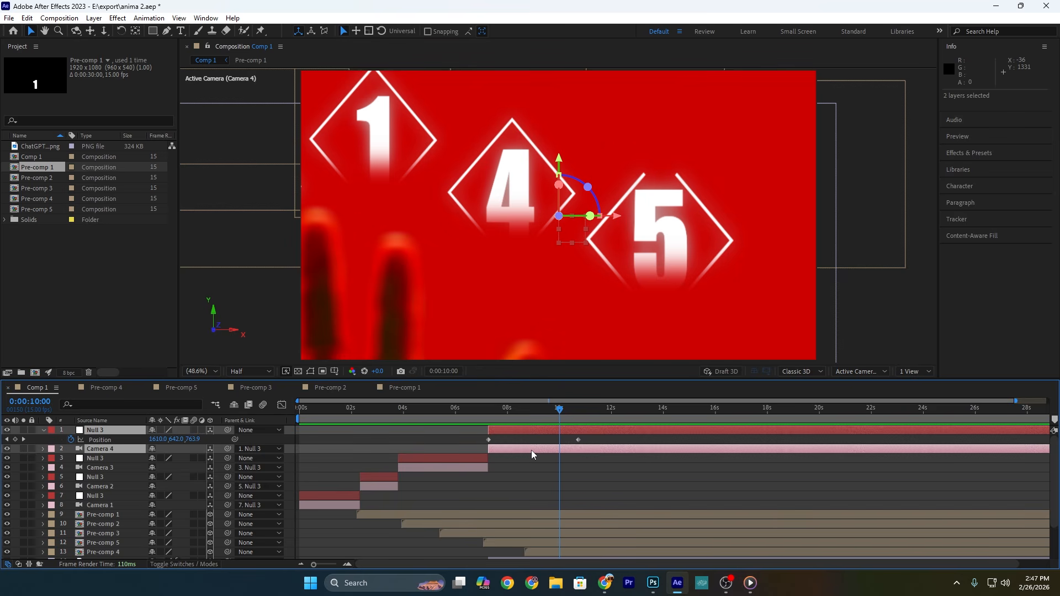
Step: Duplicate Camera 4 and its null, place the camera copy directly beneath its null, and shift both copies to start at 0:00:10:00
key(ctrl+d)
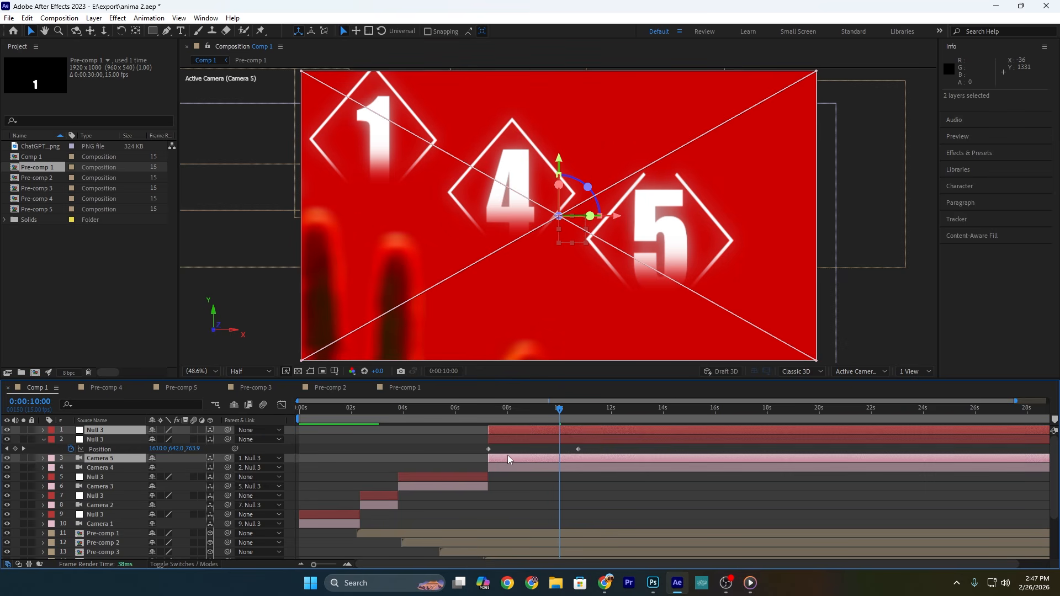
drag(105, 458, 109, 438)
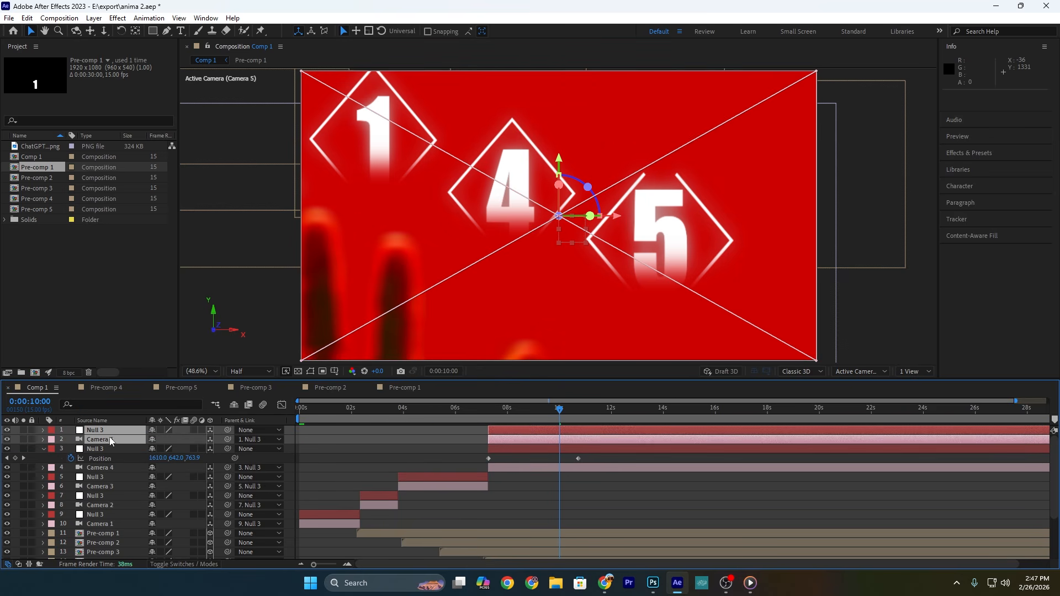
drag(513, 441, 583, 443)
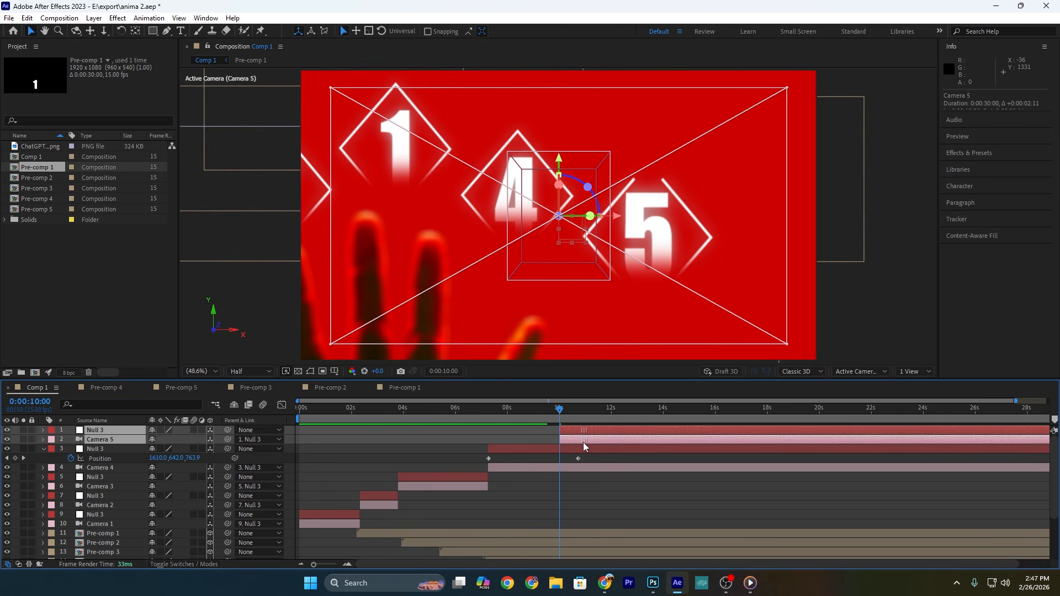
Step: Trim Camera 4 and its null to end at 0:00:10:00, where Camera 5 starts
click(580, 450)
ctrl+click(570, 469)
key(alt+bracketright)
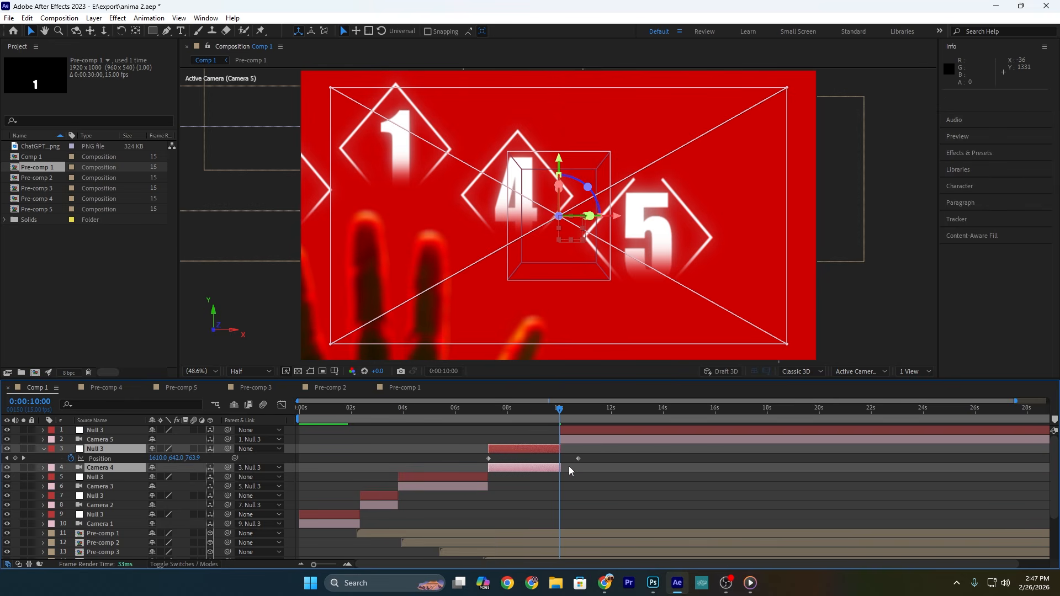
key(equal)
drag(558, 450, 556, 450)
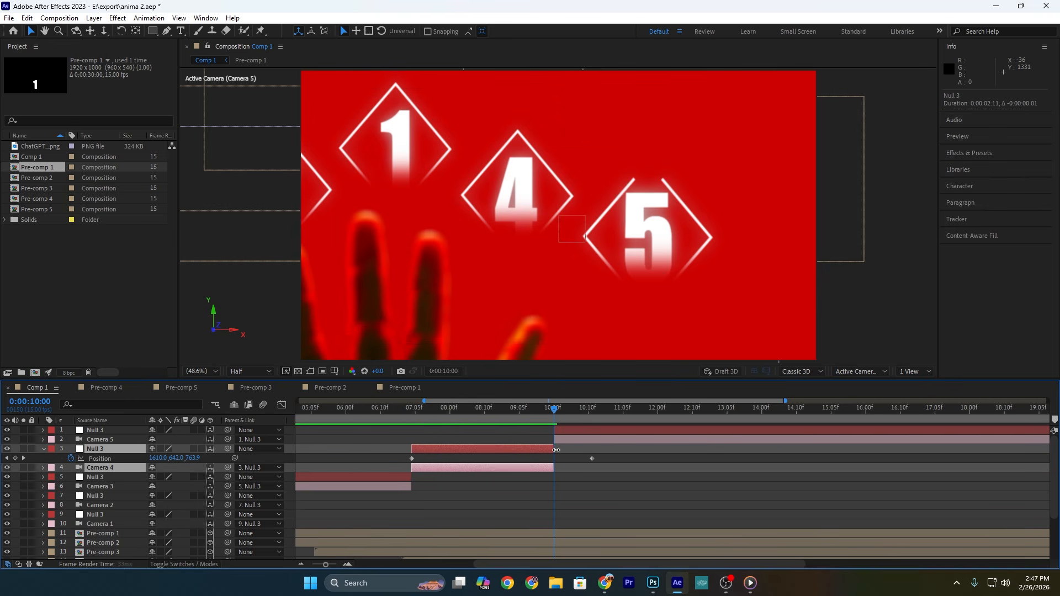
Step: Set the X position of Camera 5's null to 936 at 0:00:10:00
click(568, 429)
key(alt+shift+p)
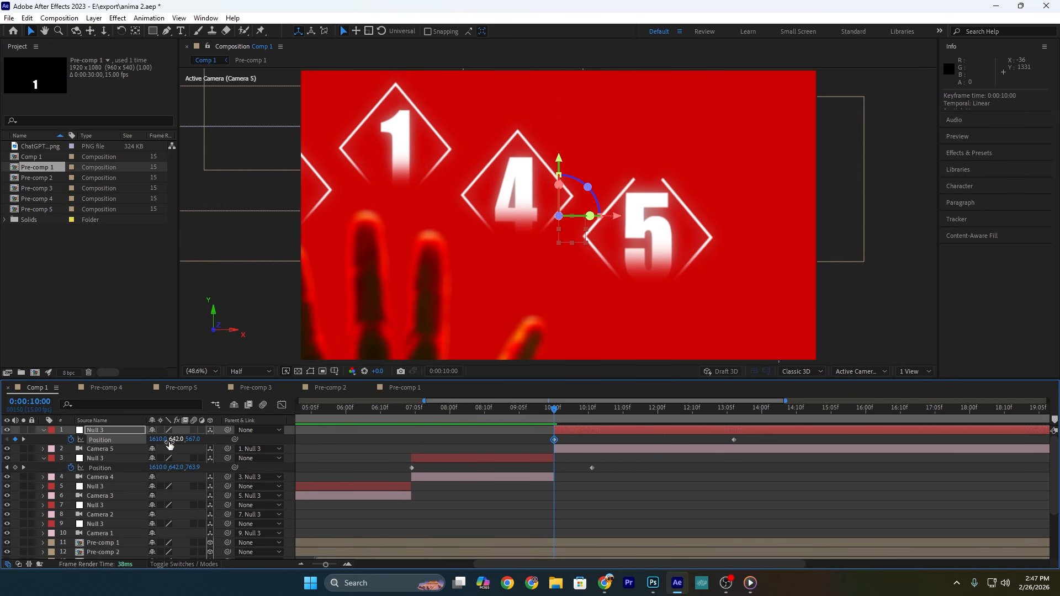
drag(166, 440, 105, 441)
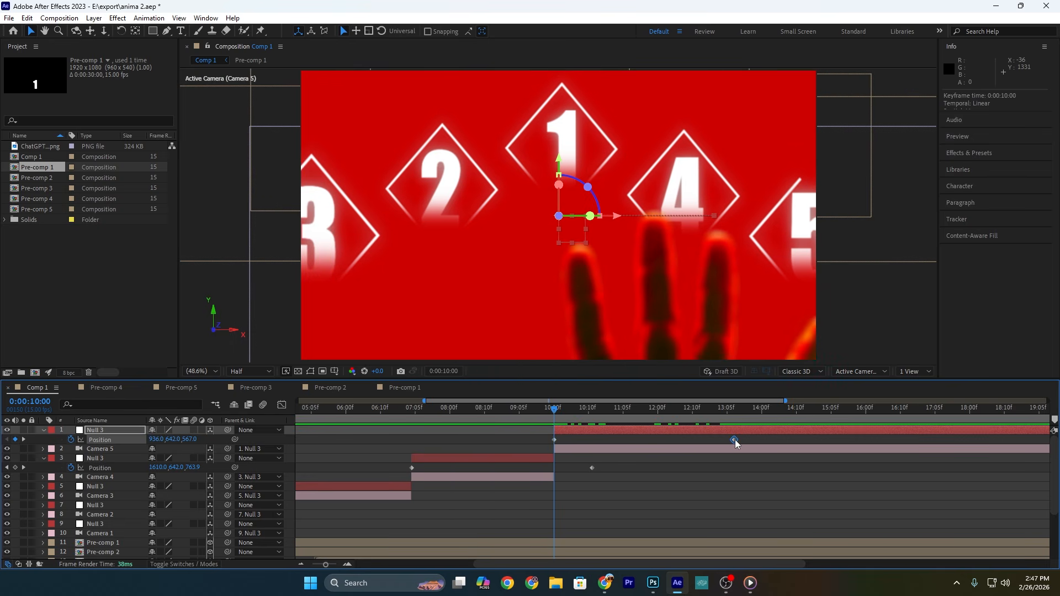
Step: Show two views and keyframe the Z position of Camera 5's null at 2 at 0:00:14:06
click(914, 372)
click(917, 396)
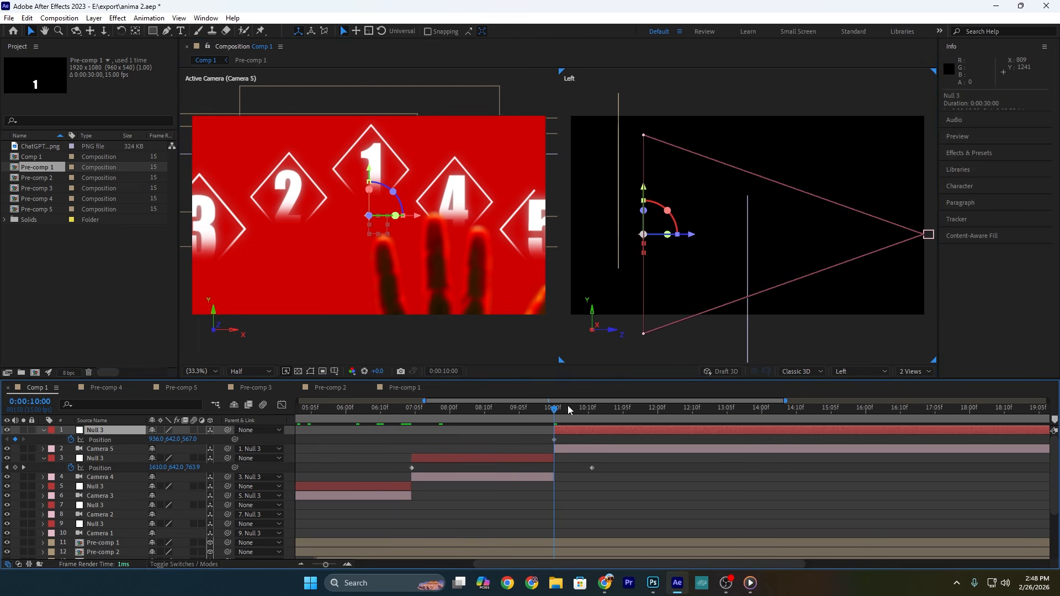
drag(193, 439, 144, 439)
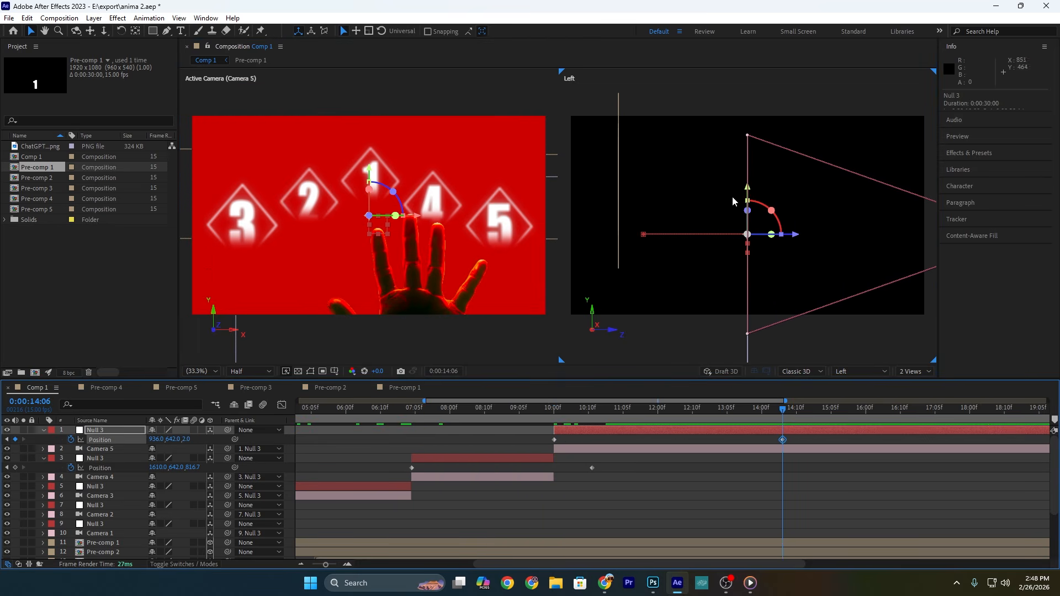
Step: Shape the speed graph of the Camera 5 null's two position keyframes for a fast start and gradual slowdown, and preview it
drag(807, 435, 529, 449)
click(281, 405)
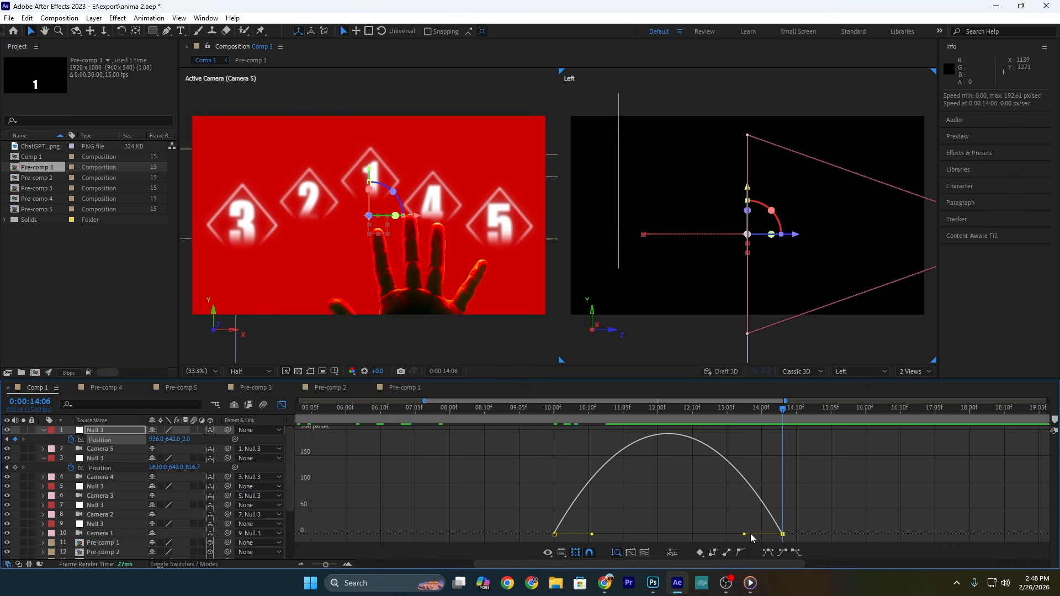
drag(748, 534, 668, 534)
drag(592, 535, 557, 534)
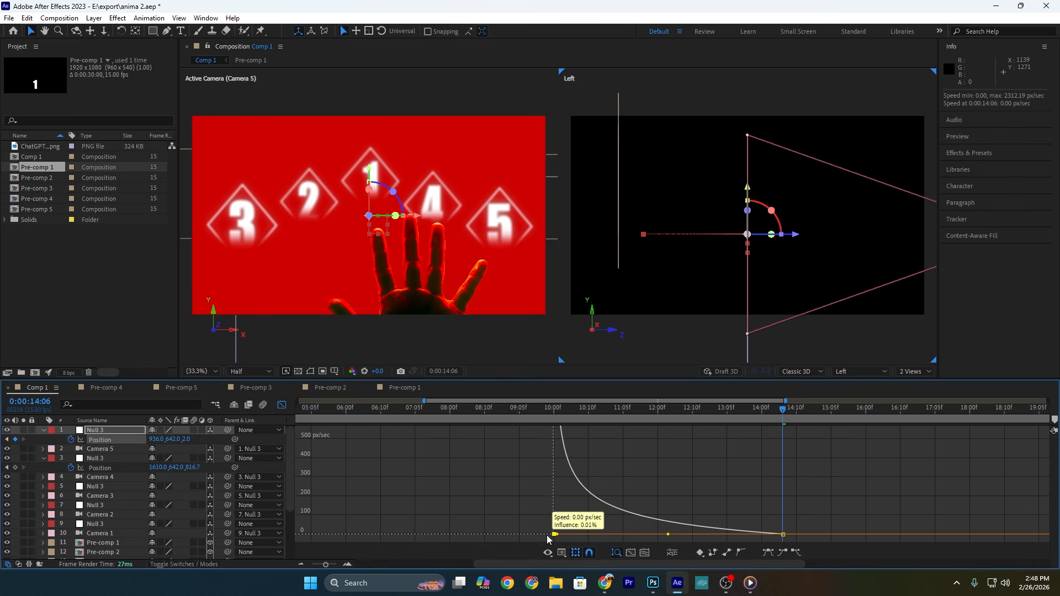
click(541, 416)
key(space)
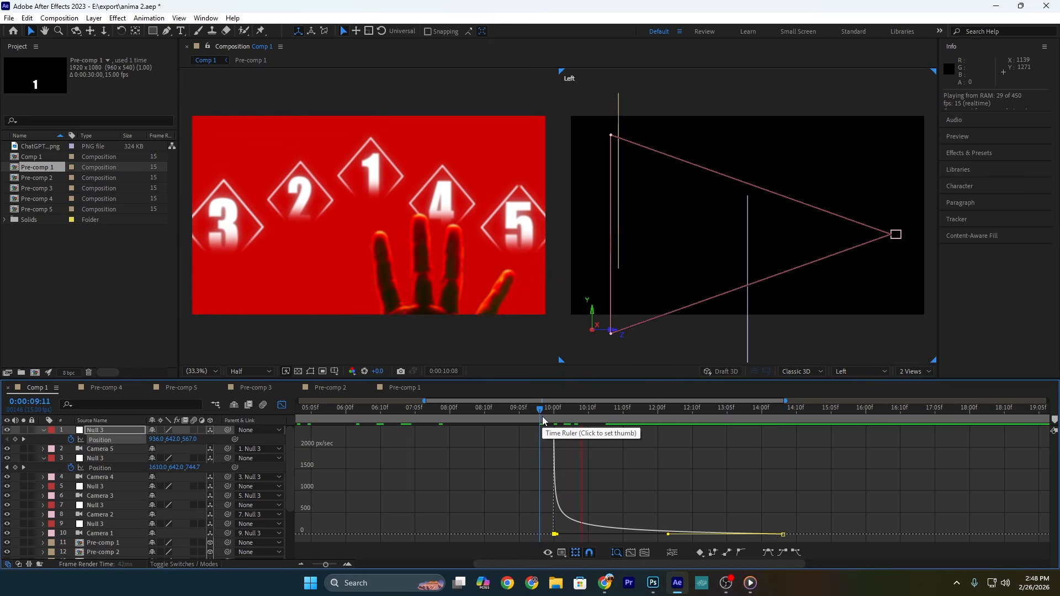
key(space)
click(284, 407)
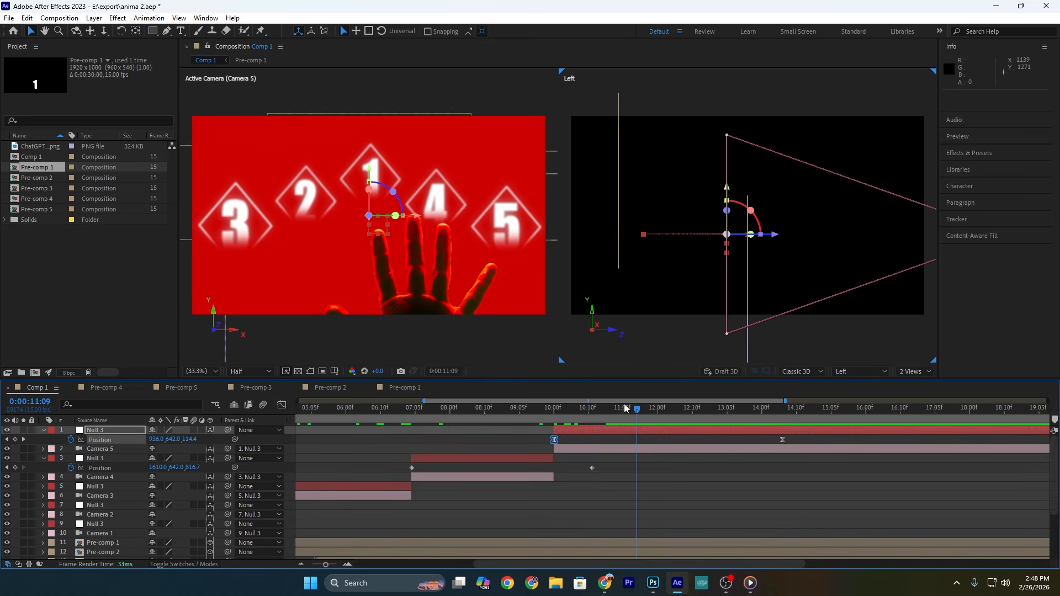
Step: Duplicate the newest hand image layer and shift the copy to start at 0:00:10:00
drag(607, 416, 552, 421)
drag(551, 421, 554, 422)
scroll(553, 474, down, 5)
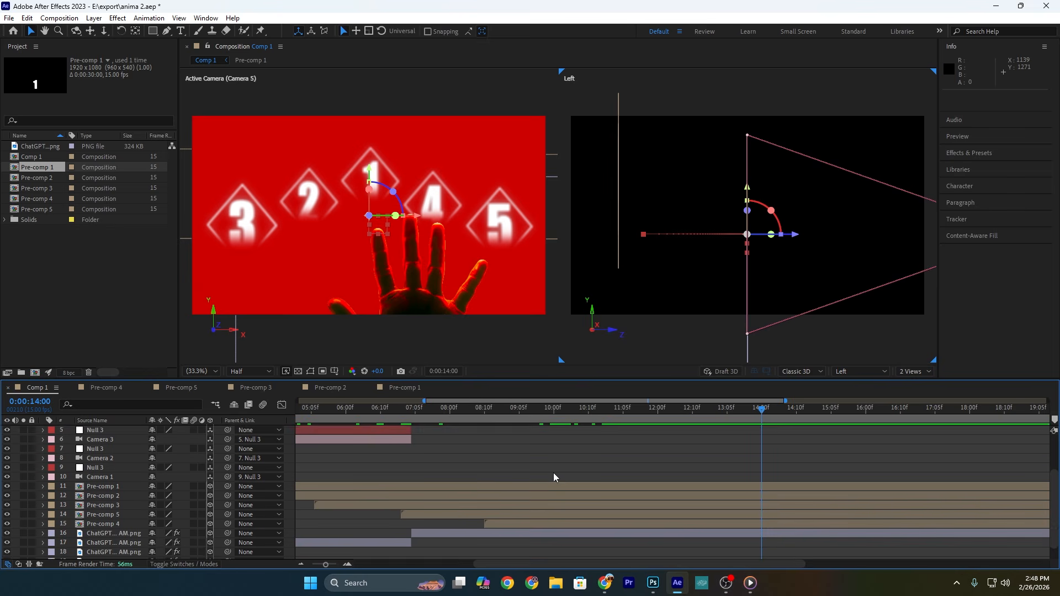
scroll(553, 475, up, 1)
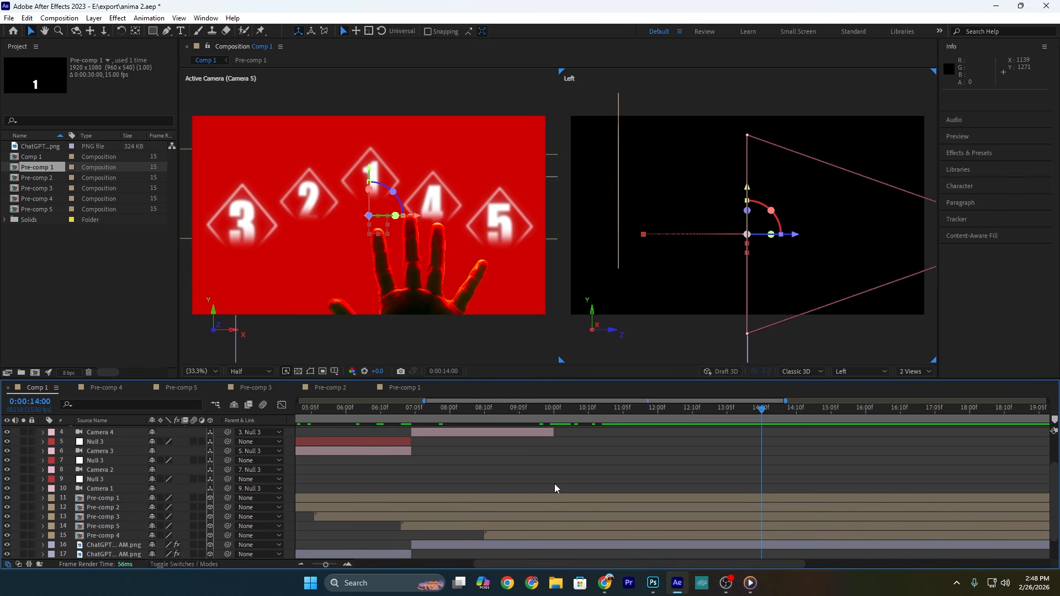
scroll(555, 485, down, 3)
click(471, 519)
key(ctrl+d)
scroll(627, 440, up, 1)
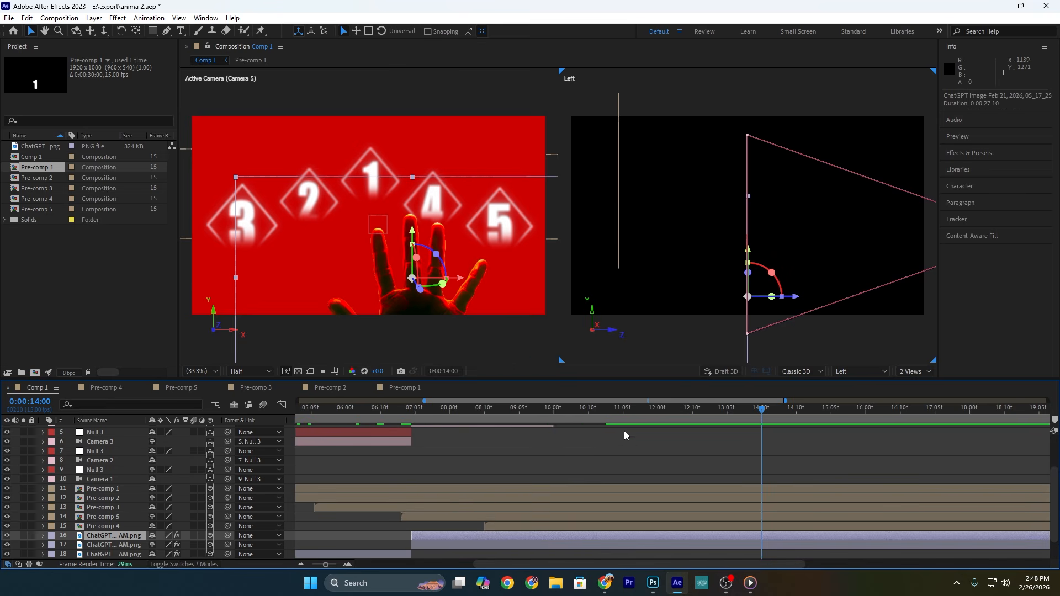
key(j)
drag(489, 536, 629, 536)
Step: Trim the previous hand copy to end at 0:00:10:00, and reposition the newest hand copy higher in Camera 5's shot
click(605, 545)
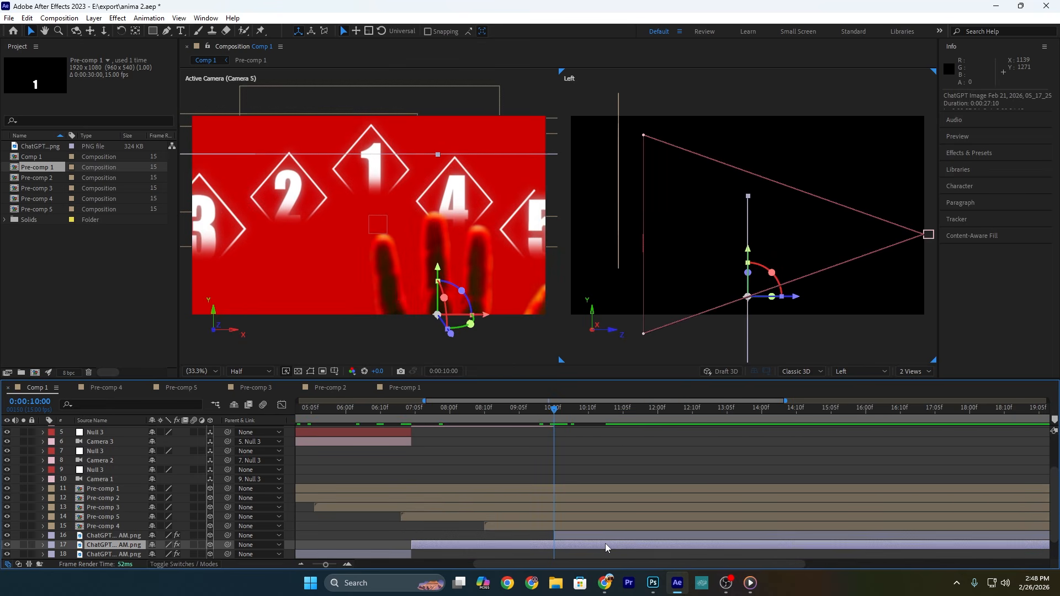
key(alt+bracketright)
drag(559, 547, 556, 547)
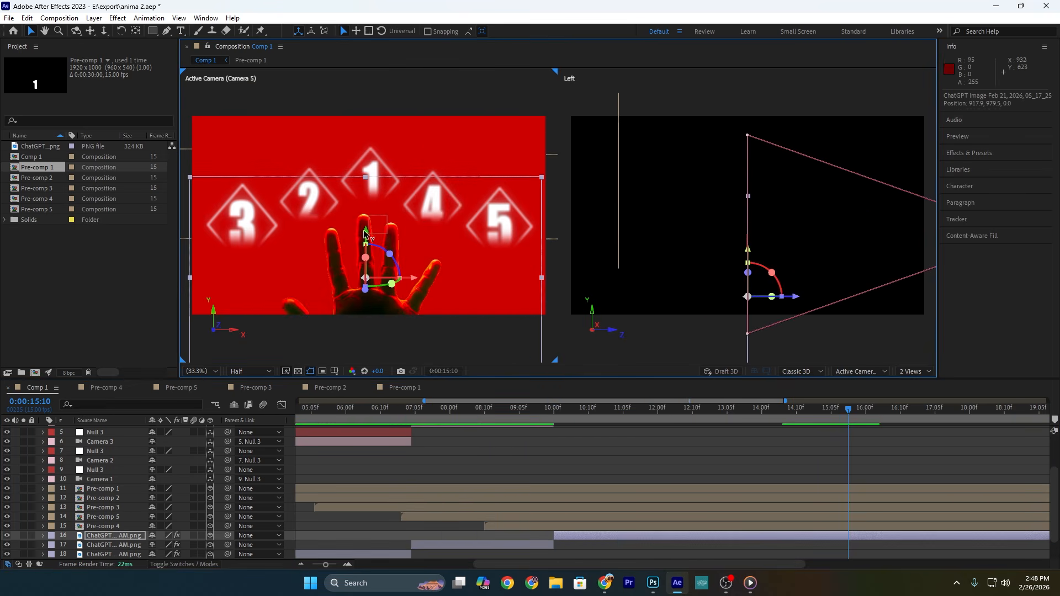
drag(362, 234, 362, 170)
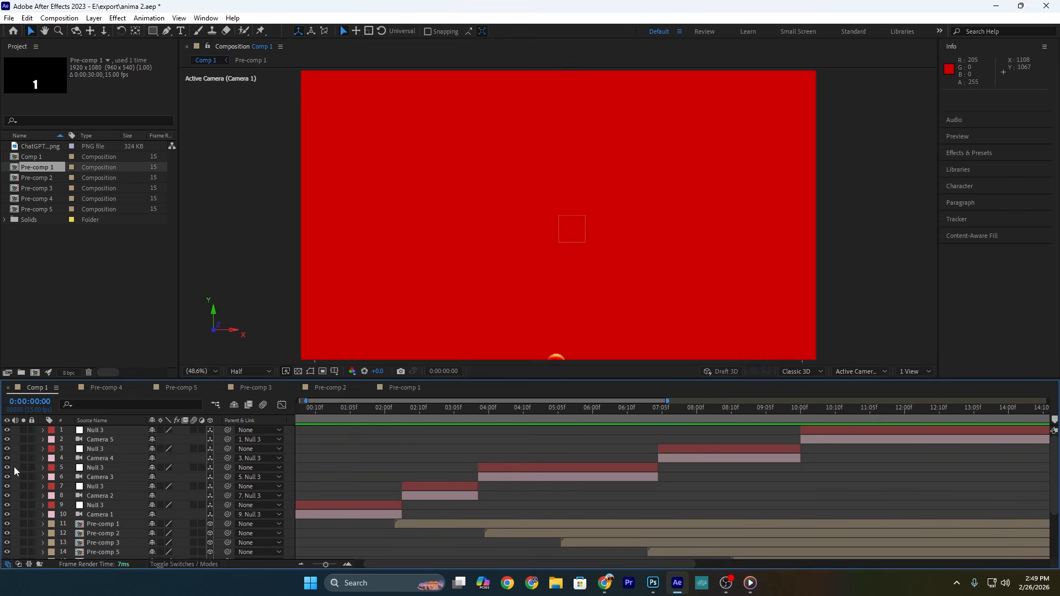
Step: Add an adjustment layer above all layers, apply the CC Vignette effect to it, and preview the animation from the start
right_click(15, 466)
mouse_move(62, 331)
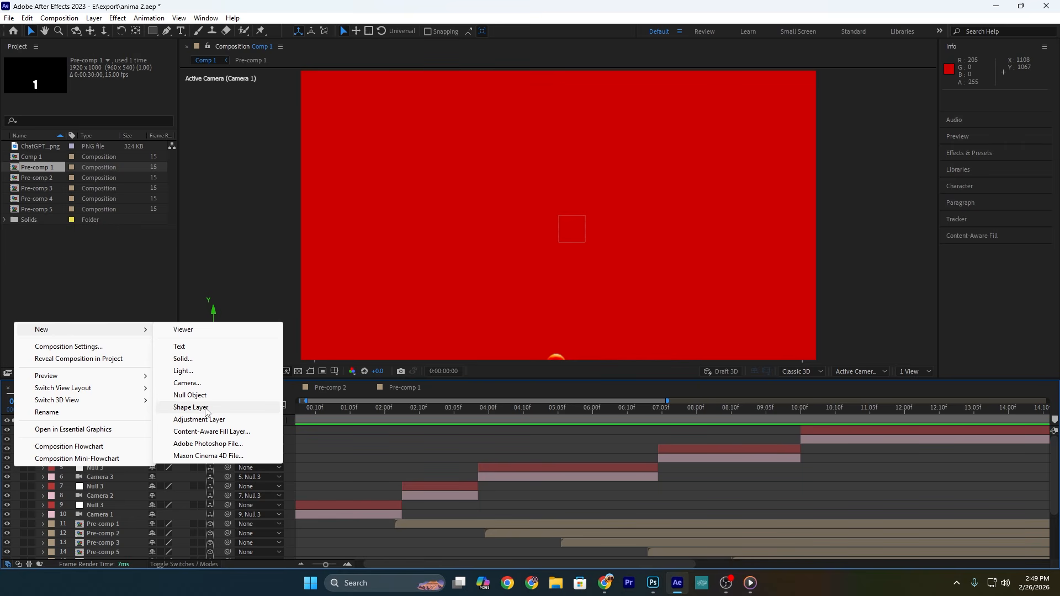
click(205, 420)
click(970, 153)
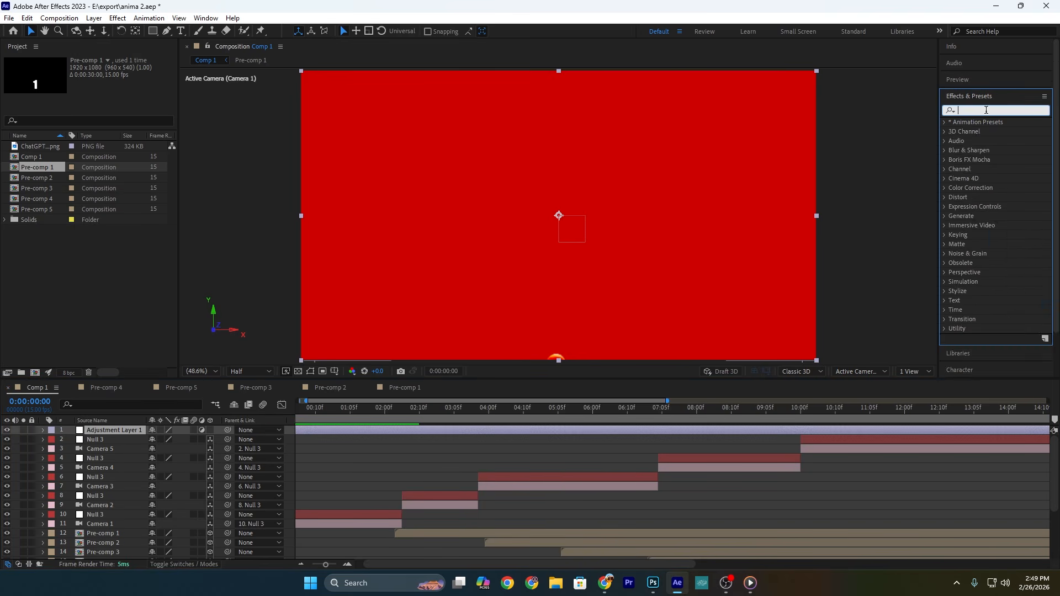
text(cc v)
drag(1004, 154, 130, 430)
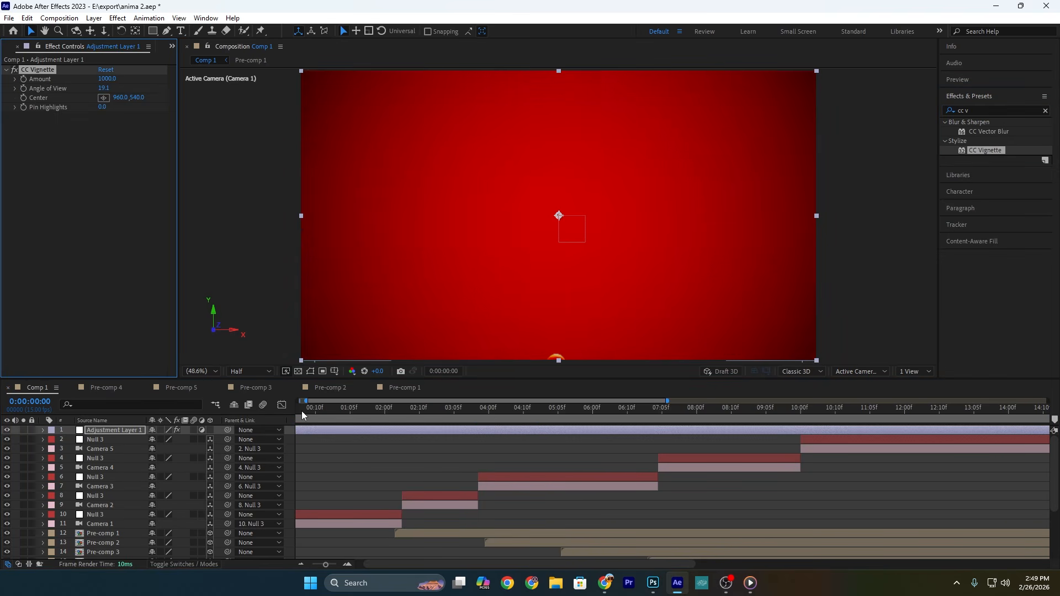
key(space)
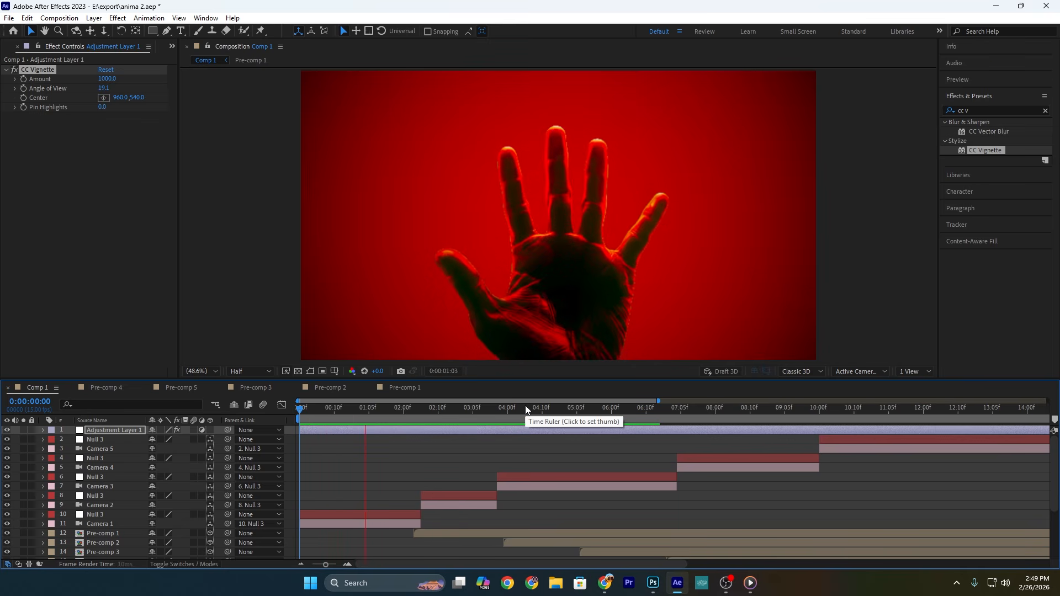